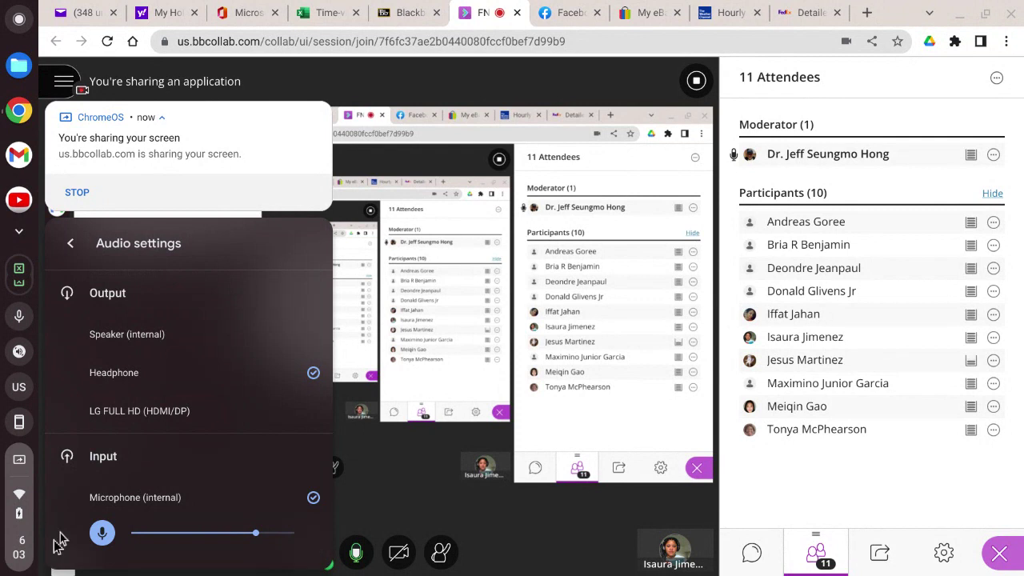
- Switch to the Time-value workbook in Excel and view the FVA table on the Multiple CF sheet
{"action": "left_click", "coordinate": [816, 497]}
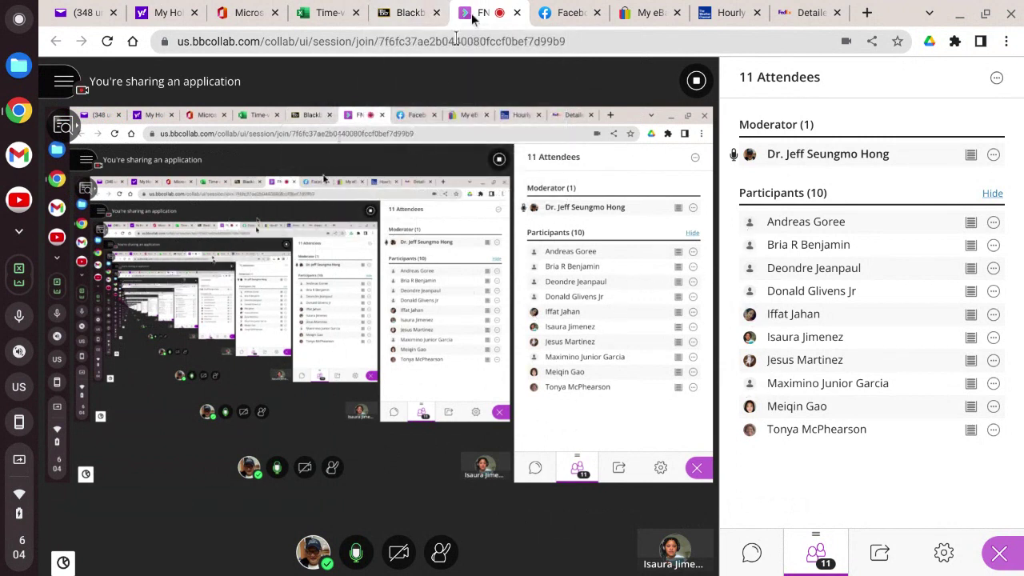
{"action": "left_click", "coordinate": [331, 16]}
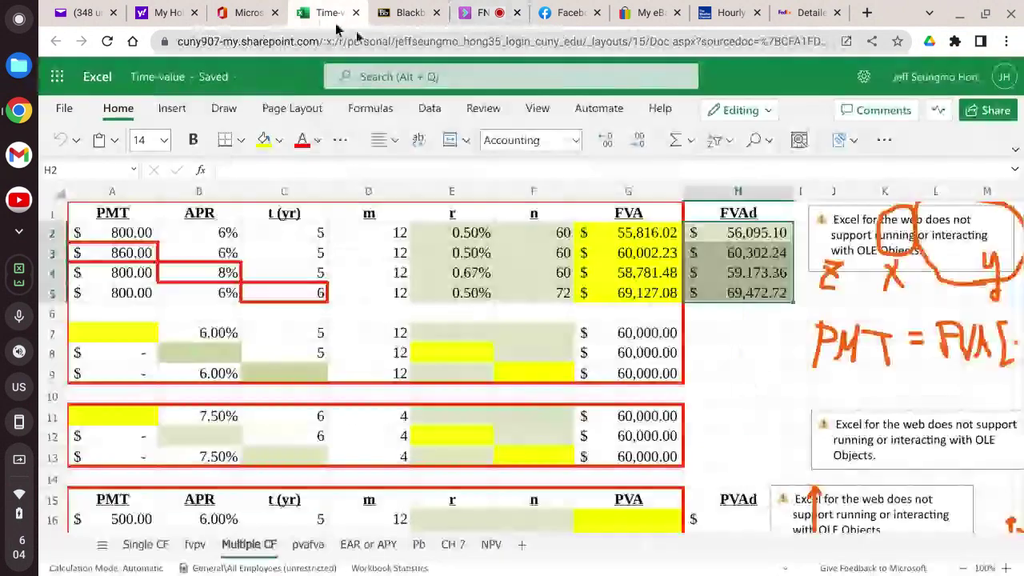
{"action": "scroll", "coordinate": [747, 272], "scroll_direction": "down", "scroll_amount": 1}
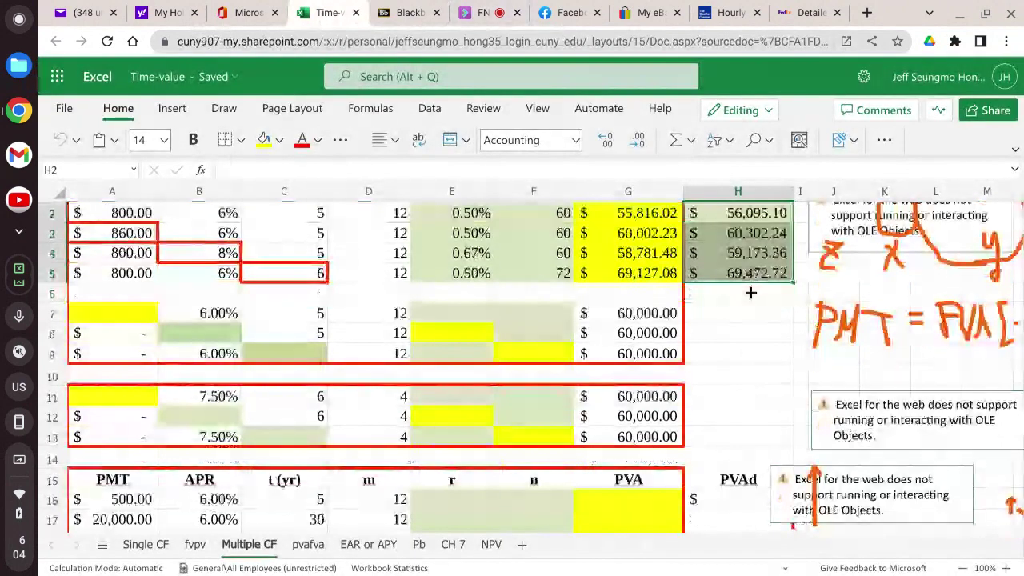
{"action": "scroll", "coordinate": [751, 293], "scroll_direction": "up", "scroll_amount": 1}
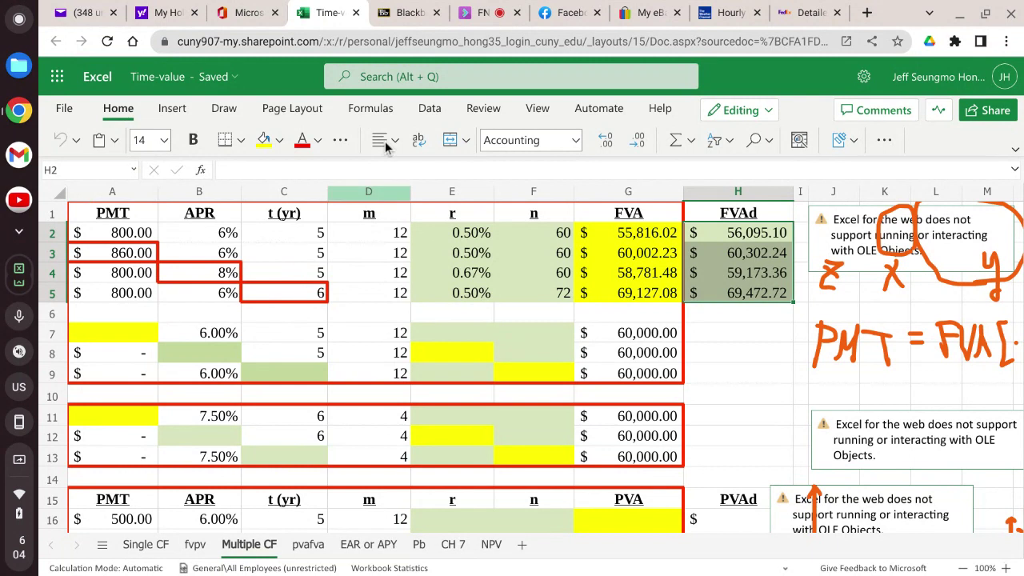
- Inspect the FVA formulas in G2 and G3 and the payment, APR and year entries in A4, B4 and C5
{"action": "left_click", "coordinate": [614, 230]}
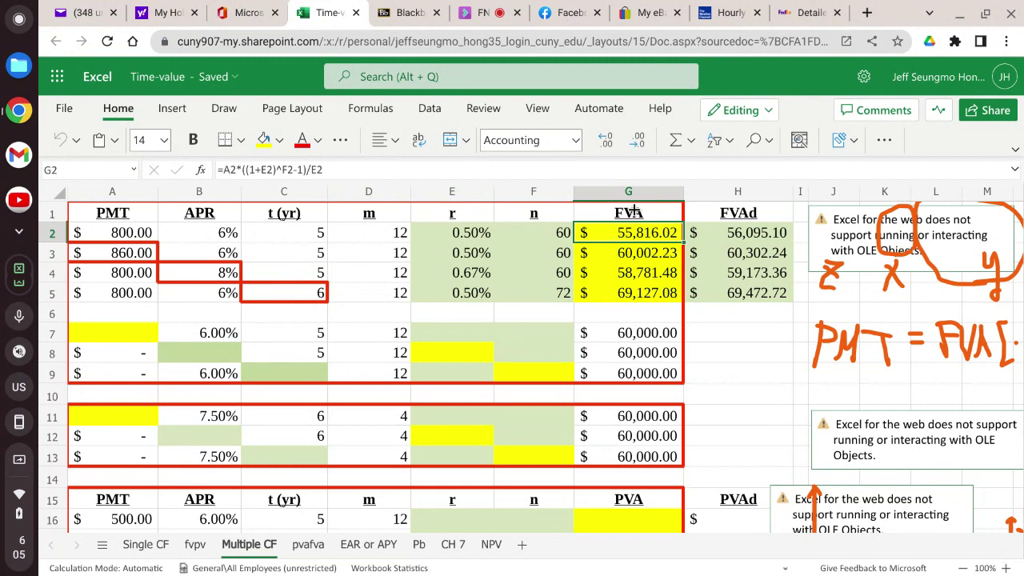
{"action": "left_click", "coordinate": [648, 253]}
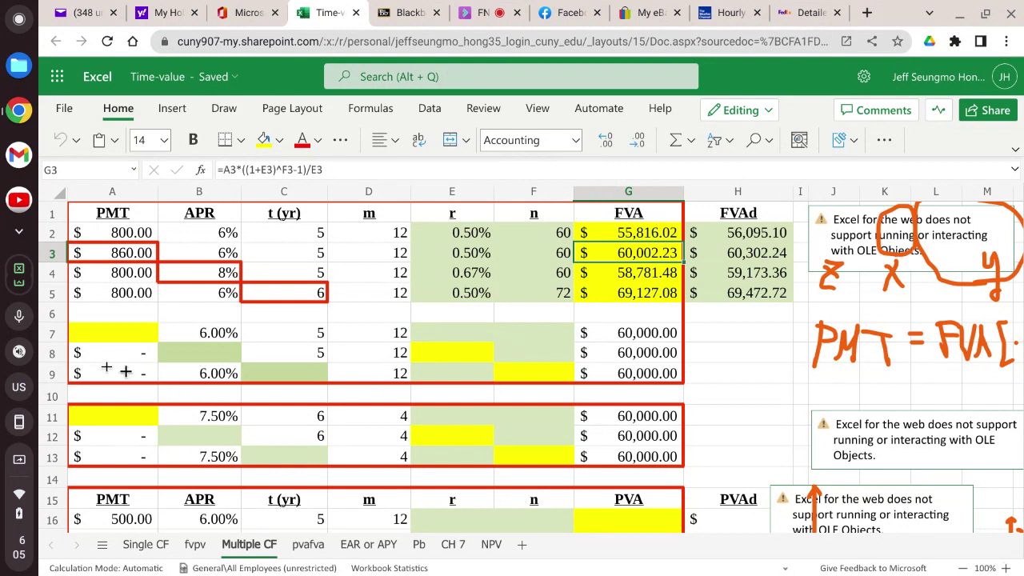
{"action": "left_click", "coordinate": [126, 272]}
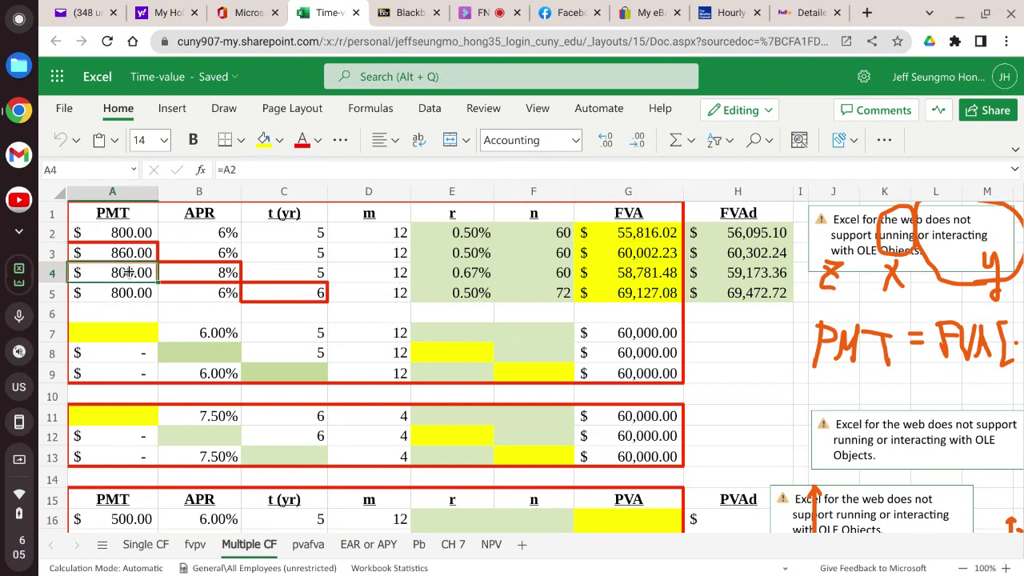
{"action": "left_click", "coordinate": [215, 272]}
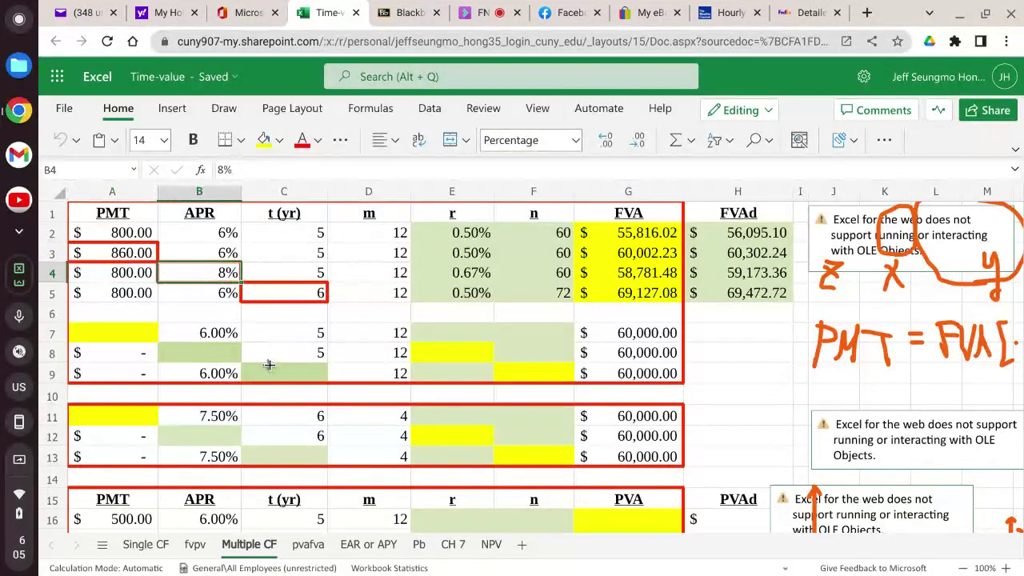
{"action": "left_click", "coordinate": [271, 318]}
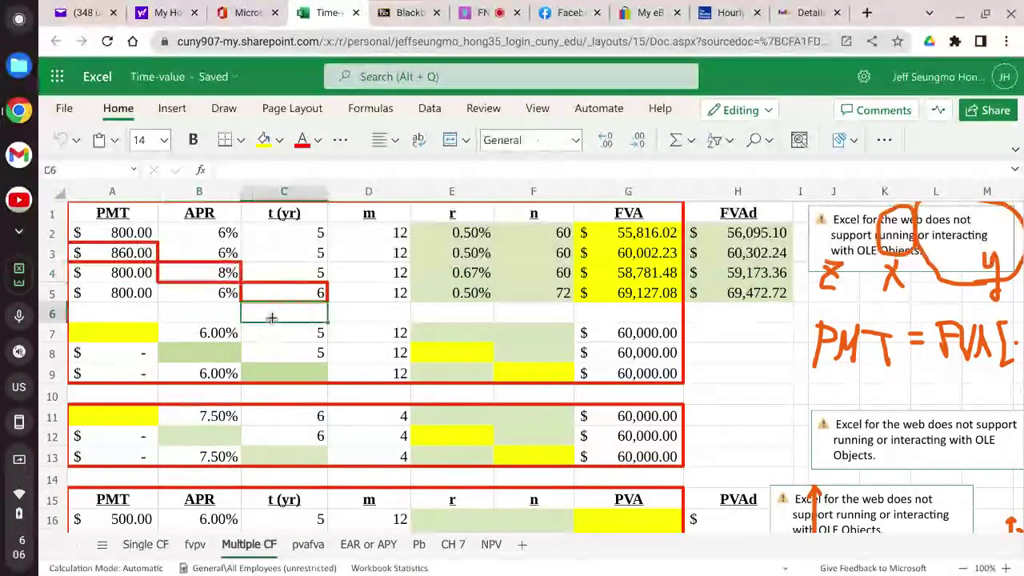
{"action": "left_click", "coordinate": [291, 294]}
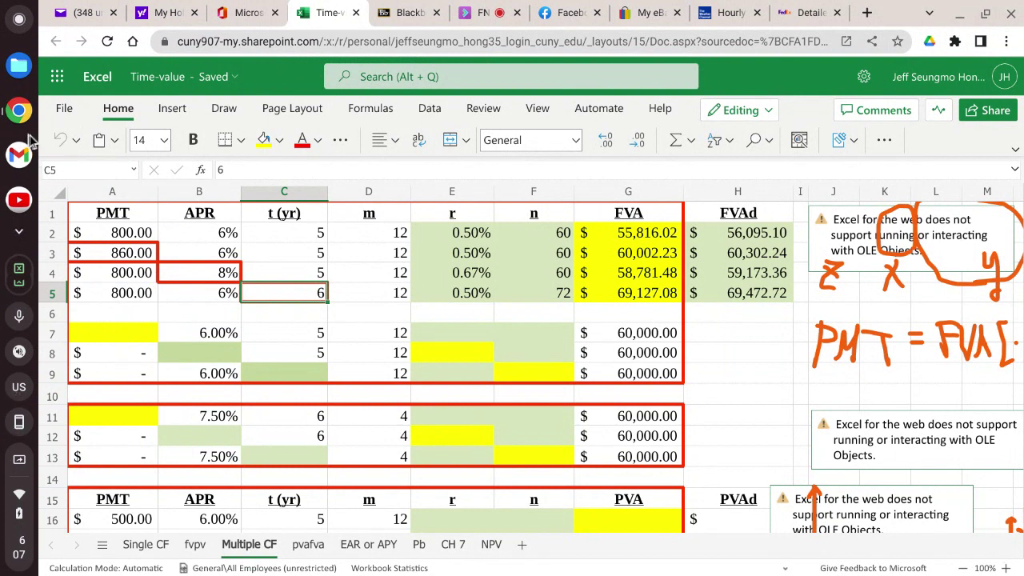
- Switch to the whiteboard app and handwrite "FV = P" in blue, undoing the extra equals sign after P
{"action": "left_click", "coordinate": [21, 231]}
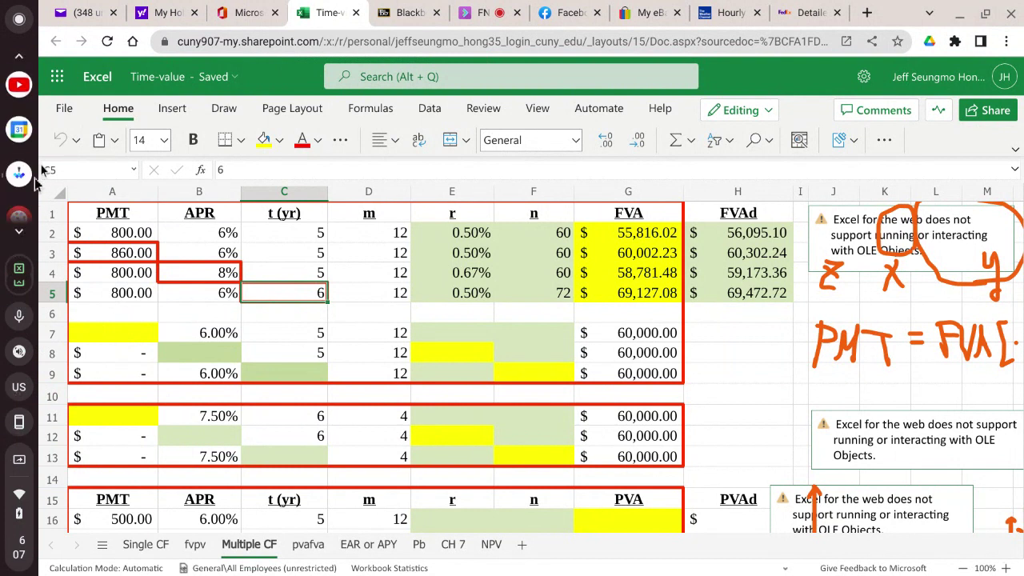
{"action": "left_click", "coordinate": [20, 183]}
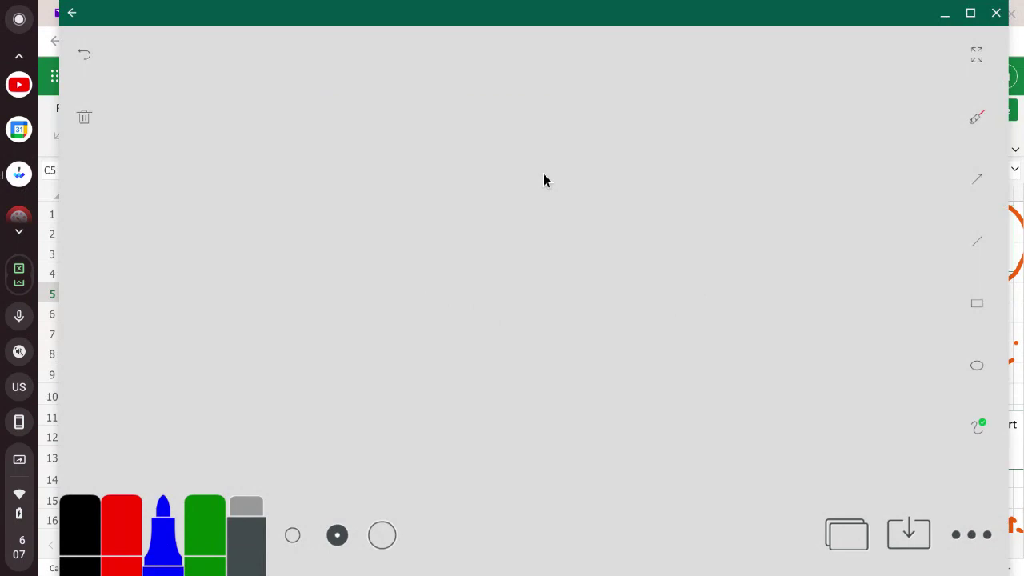
{"action": "mouse_move", "coordinate": [153, 43]}
{"action": "left_mouse_down"}
{"action": "mouse_move", "coordinate": [152, 92]}
{"action": "mouse_move", "coordinate": [187, 38]}
{"action": "left_mouse_up"}
{"action": "left_click_drag", "start_coordinate": [152, 67], "coordinate": [176, 64]}
{"action": "mouse_move", "coordinate": [187, 48]}
{"action": "left_mouse_down"}
{"action": "mouse_move", "coordinate": [192, 67]}
{"action": "mouse_move", "coordinate": [211, 38]}
{"action": "mouse_move", "coordinate": [249, 56]}
{"action": "mouse_move", "coordinate": [246, 77]}
{"action": "left_mouse_up"}
{"action": "left_click_drag", "start_coordinate": [266, 50], "coordinate": [265, 109]}
{"action": "mouse_move", "coordinate": [264, 55]}
{"action": "left_mouse_down"}
{"action": "mouse_move", "coordinate": [267, 80]}
{"action": "mouse_move", "coordinate": [342, 64]}
{"action": "left_mouse_up"}
{"action": "left_click_drag", "start_coordinate": [314, 77], "coordinate": [345, 77]}
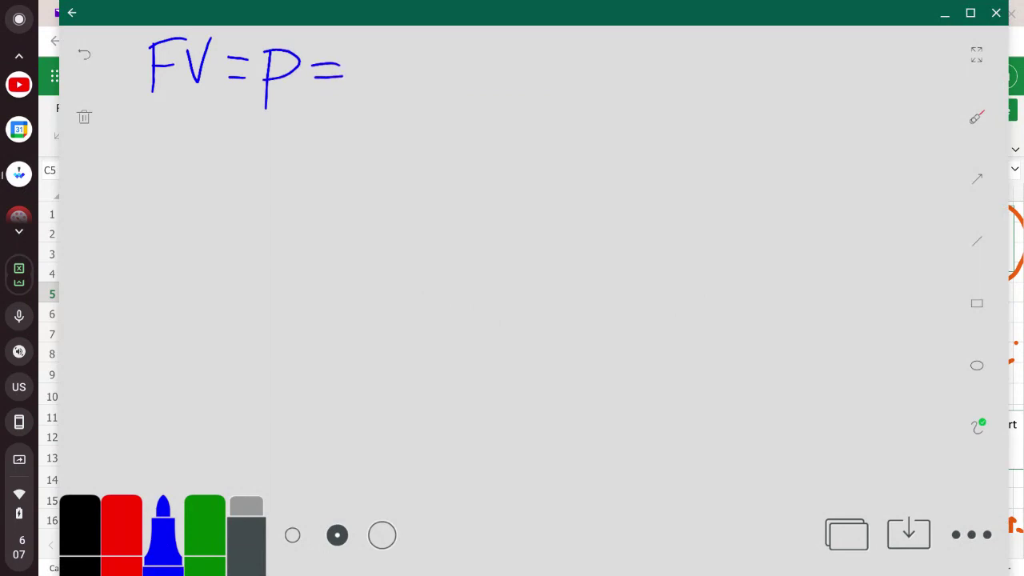
{"action": "key", "text": "ctrl+z"}
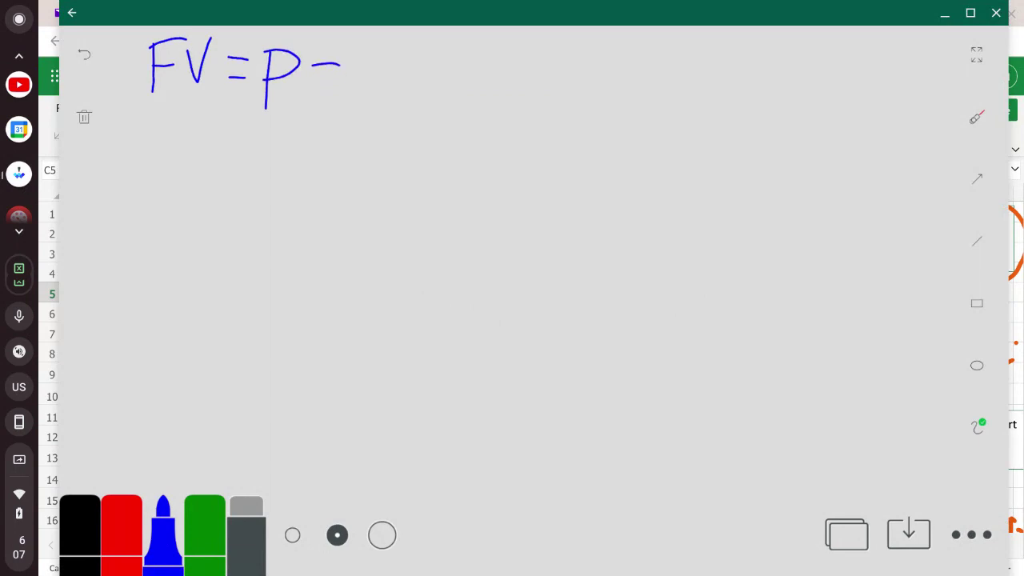
{"action": "key", "text": "ctrl+z"}
- Complete the blue FV formula by handwriting "×(1+r)" with the exponent n after P
{"action": "mouse_move", "coordinate": [311, 60]}
{"action": "left_mouse_down"}
{"action": "mouse_move", "coordinate": [321, 85]}
{"action": "mouse_move", "coordinate": [306, 90]}
{"action": "left_mouse_up"}
{"action": "mouse_move", "coordinate": [354, 39]}
{"action": "left_mouse_down"}
{"action": "mouse_move", "coordinate": [353, 107]}
{"action": "mouse_move", "coordinate": [424, 78]}
{"action": "left_mouse_up"}
{"action": "left_click_drag", "start_coordinate": [400, 64], "coordinate": [399, 97]}
{"action": "mouse_move", "coordinate": [429, 63]}
{"action": "left_mouse_down"}
{"action": "mouse_move", "coordinate": [450, 59]}
{"action": "mouse_move", "coordinate": [479, 104]}
{"action": "left_mouse_up"}
{"action": "left_click_drag", "start_coordinate": [487, 50], "coordinate": [534, 64]}
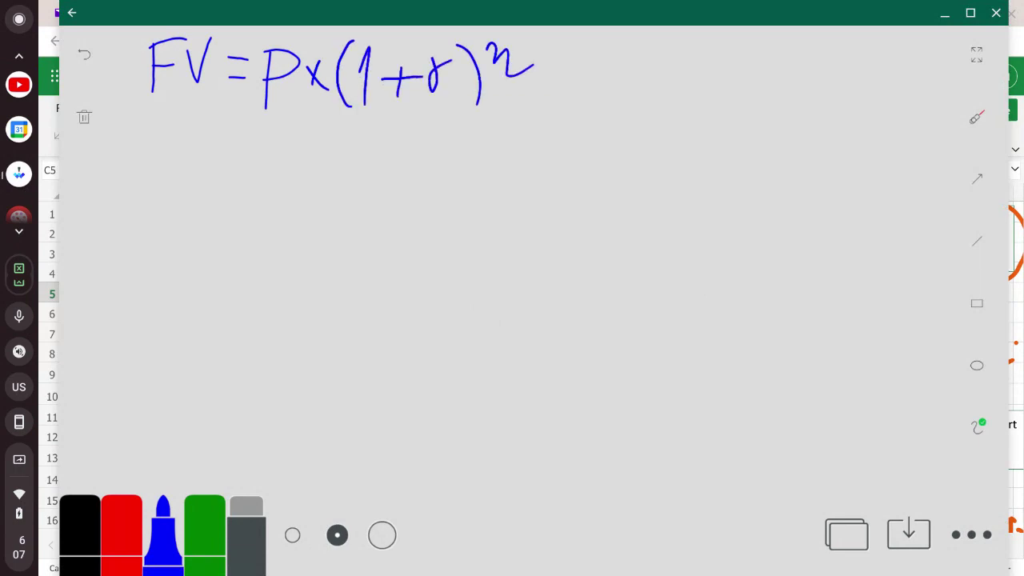
- Circle P, r and n in the FV formula in green and mark each with a question mark
{"action": "left_click", "coordinate": [205, 528]}
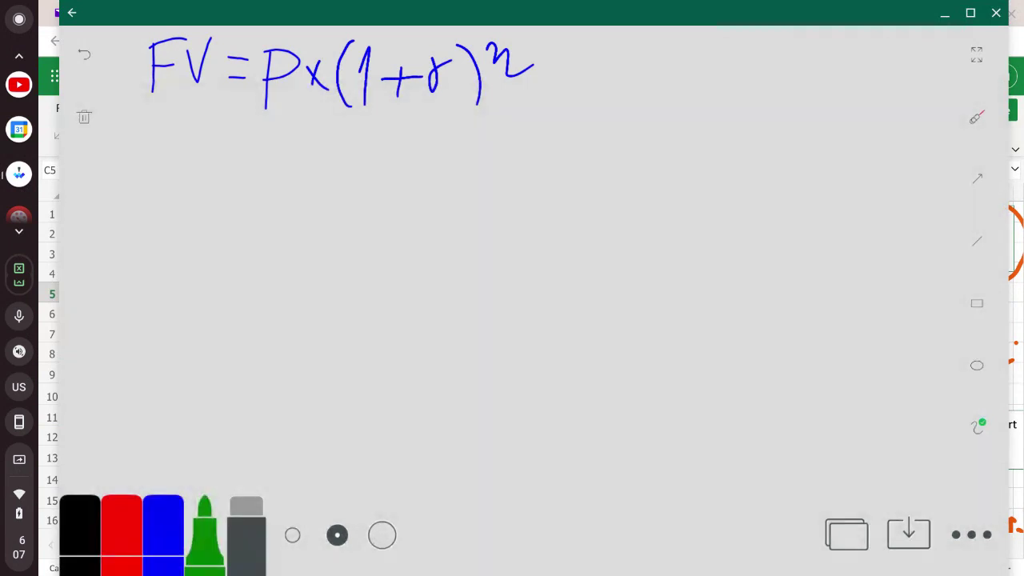
{"action": "mouse_move", "coordinate": [301, 104]}
{"action": "left_mouse_down"}
{"action": "mouse_move", "coordinate": [292, 107]}
{"action": "mouse_move", "coordinate": [311, 84]}
{"action": "left_mouse_up"}
{"action": "mouse_move", "coordinate": [241, 109]}
{"action": "left_mouse_down"}
{"action": "mouse_move", "coordinate": [267, 126]}
{"action": "mouse_move", "coordinate": [267, 148]}
{"action": "left_mouse_up"}
{"action": "mouse_move", "coordinate": [453, 113]}
{"action": "left_mouse_down"}
{"action": "mouse_move", "coordinate": [410, 94]}
{"action": "mouse_move", "coordinate": [468, 104]}
{"action": "mouse_move", "coordinate": [450, 147]}
{"action": "left_mouse_up"}
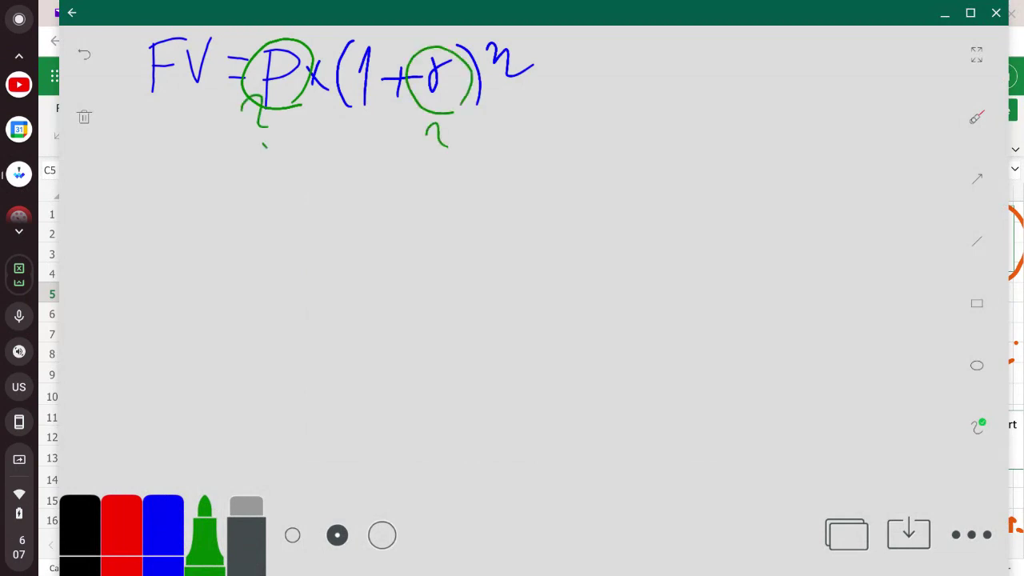
{"action": "left_click", "coordinate": [453, 161]}
{"action": "mouse_move", "coordinate": [539, 99]}
{"action": "left_mouse_down"}
{"action": "mouse_move", "coordinate": [477, 51]}
{"action": "mouse_move", "coordinate": [541, 89]}
{"action": "left_mouse_up"}
{"action": "left_click_drag", "start_coordinate": [564, 50], "coordinate": [576, 82]}
{"action": "left_click", "coordinate": [585, 94]}
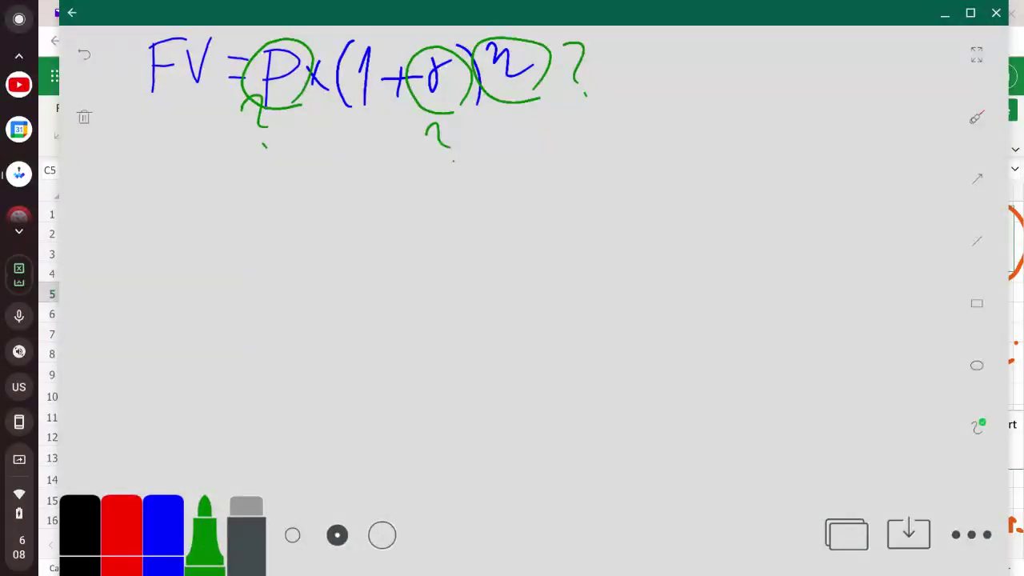
- Handwrite "FVA = PMT" in blue below the FV formula
{"action": "left_click", "coordinate": [163, 528]}
{"action": "left_click_drag", "start_coordinate": [150, 164], "coordinate": [153, 256]}
{"action": "left_click_drag", "start_coordinate": [141, 174], "coordinate": [190, 167]}
{"action": "mouse_move", "coordinate": [152, 202]}
{"action": "left_mouse_down"}
{"action": "mouse_move", "coordinate": [181, 197]}
{"action": "mouse_move", "coordinate": [221, 158]}
{"action": "mouse_move", "coordinate": [215, 169]}
{"action": "left_mouse_up"}
{"action": "mouse_move", "coordinate": [245, 230]}
{"action": "left_mouse_down"}
{"action": "mouse_move", "coordinate": [253, 172]}
{"action": "mouse_move", "coordinate": [270, 242]}
{"action": "left_mouse_up"}
{"action": "left_click_drag", "start_coordinate": [249, 205], "coordinate": [322, 193]}
{"action": "mouse_move", "coordinate": [291, 211]}
{"action": "left_mouse_down"}
{"action": "mouse_move", "coordinate": [358, 226]}
{"action": "mouse_move", "coordinate": [360, 253]}
{"action": "left_mouse_up"}
{"action": "mouse_move", "coordinate": [352, 181]}
{"action": "left_mouse_down"}
{"action": "mouse_move", "coordinate": [381, 187]}
{"action": "mouse_move", "coordinate": [362, 207]}
{"action": "left_mouse_up"}
{"action": "mouse_move", "coordinate": [391, 187]}
{"action": "left_mouse_down"}
{"action": "mouse_move", "coordinate": [418, 184]}
{"action": "mouse_move", "coordinate": [445, 216]}
{"action": "left_mouse_up"}
{"action": "left_click_drag", "start_coordinate": [452, 176], "coordinate": [499, 172]}
{"action": "left_click_drag", "start_coordinate": [470, 179], "coordinate": [472, 248]}
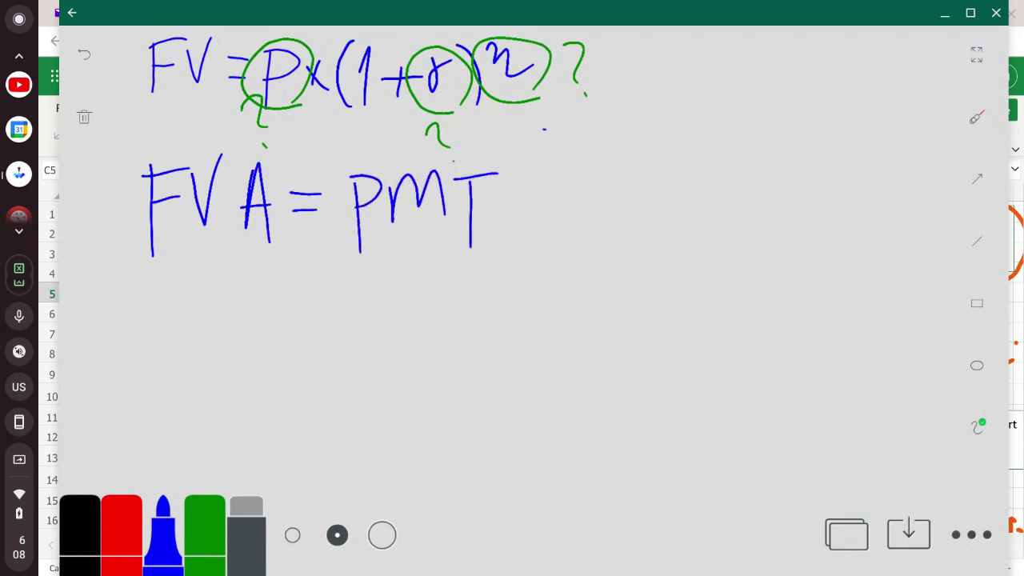
- Handwrite the annuity factor in square brackets after PMT, with (1+r)^n − 1 over r
{"action": "mouse_move", "coordinate": [547, 128]}
{"action": "left_mouse_down"}
{"action": "mouse_move", "coordinate": [532, 258]}
{"action": "mouse_move", "coordinate": [550, 263]}
{"action": "left_mouse_up"}
{"action": "mouse_move", "coordinate": [712, 124]}
{"action": "left_mouse_down"}
{"action": "mouse_move", "coordinate": [752, 224]}
{"action": "mouse_move", "coordinate": [730, 261]}
{"action": "left_mouse_up"}
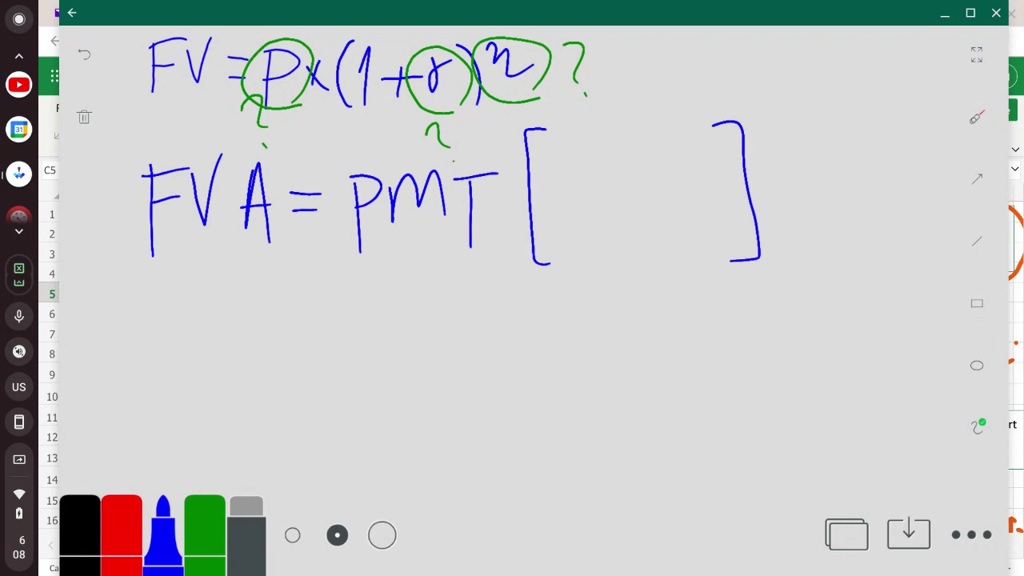
{"action": "left_click_drag", "start_coordinate": [546, 197], "coordinate": [741, 190]}
{"action": "left_click_drag", "start_coordinate": [552, 131], "coordinate": [560, 197]}
{"action": "left_click_drag", "start_coordinate": [567, 146], "coordinate": [572, 189]}
{"action": "mouse_move", "coordinate": [576, 164]}
{"action": "left_mouse_down"}
{"action": "mouse_move", "coordinate": [610, 163]}
{"action": "mouse_move", "coordinate": [594, 189]}
{"action": "left_mouse_up"}
{"action": "mouse_move", "coordinate": [611, 154]}
{"action": "left_mouse_down"}
{"action": "mouse_move", "coordinate": [613, 180]}
{"action": "mouse_move", "coordinate": [627, 144]}
{"action": "mouse_move", "coordinate": [643, 195]}
{"action": "left_mouse_up"}
{"action": "mouse_move", "coordinate": [650, 134]}
{"action": "left_mouse_down"}
{"action": "mouse_move", "coordinate": [653, 126]}
{"action": "mouse_move", "coordinate": [705, 157]}
{"action": "mouse_move", "coordinate": [714, 191]}
{"action": "left_mouse_up"}
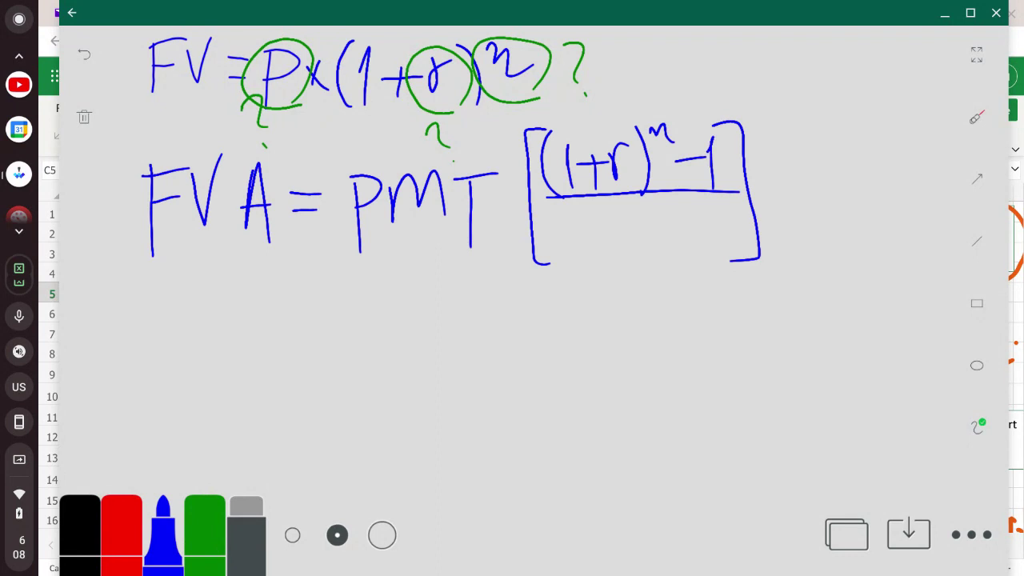
{"action": "left_click_drag", "start_coordinate": [642, 234], "coordinate": [682, 224]}
- Circle PMT in the FVA formula in green and add a question mark below it
{"action": "left_click", "coordinate": [204, 528]}
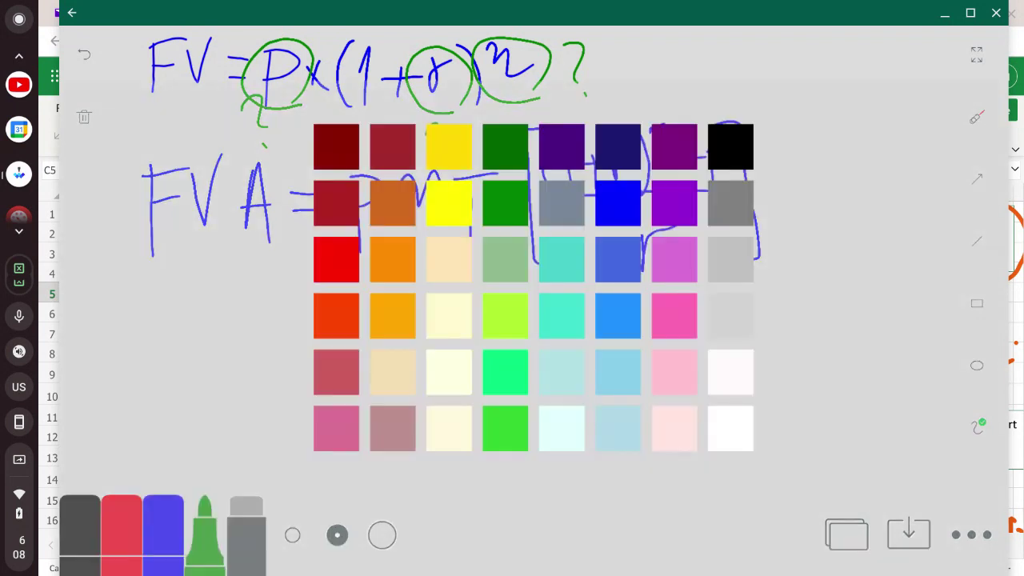
{"action": "left_click", "coordinate": [505, 204]}
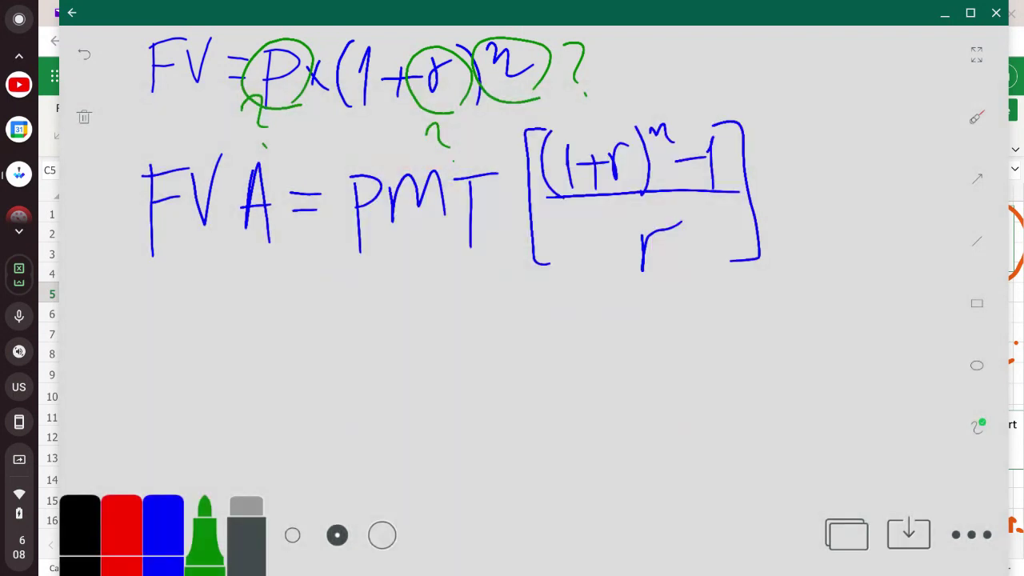
{"action": "mouse_move", "coordinate": [480, 250]}
{"action": "left_mouse_down"}
{"action": "mouse_move", "coordinate": [467, 149]}
{"action": "mouse_move", "coordinate": [490, 244]}
{"action": "left_mouse_up"}
{"action": "mouse_move", "coordinate": [335, 252]}
{"action": "left_mouse_down"}
{"action": "mouse_move", "coordinate": [368, 240]}
{"action": "mouse_move", "coordinate": [379, 267]}
{"action": "left_mouse_up"}
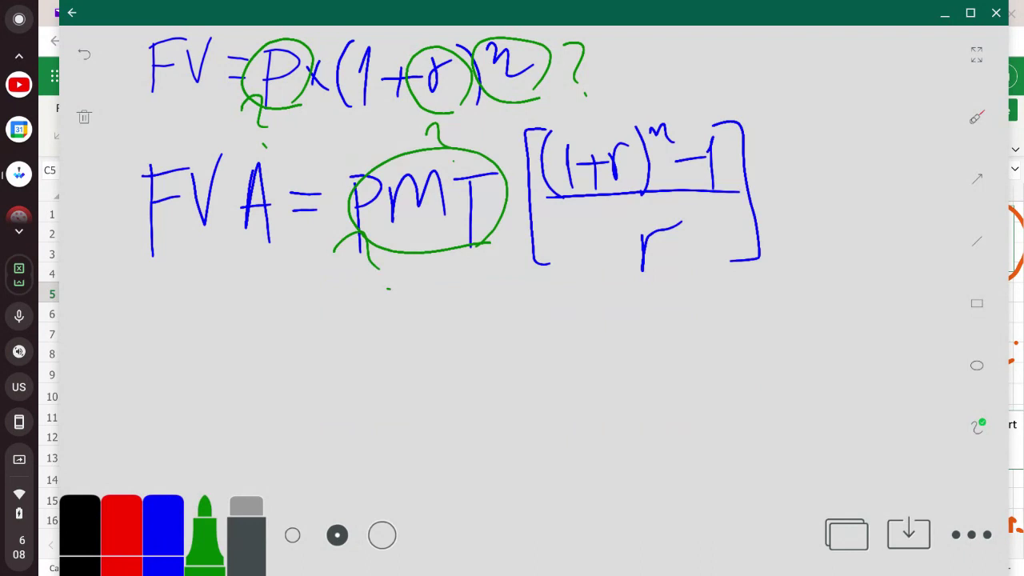
- Circle r and n in the FVA formula's numerator in green and add a question mark above each
{"action": "mouse_move", "coordinate": [621, 188]}
{"action": "left_mouse_down"}
{"action": "mouse_move", "coordinate": [600, 136]}
{"action": "mouse_move", "coordinate": [633, 185]}
{"action": "left_mouse_up"}
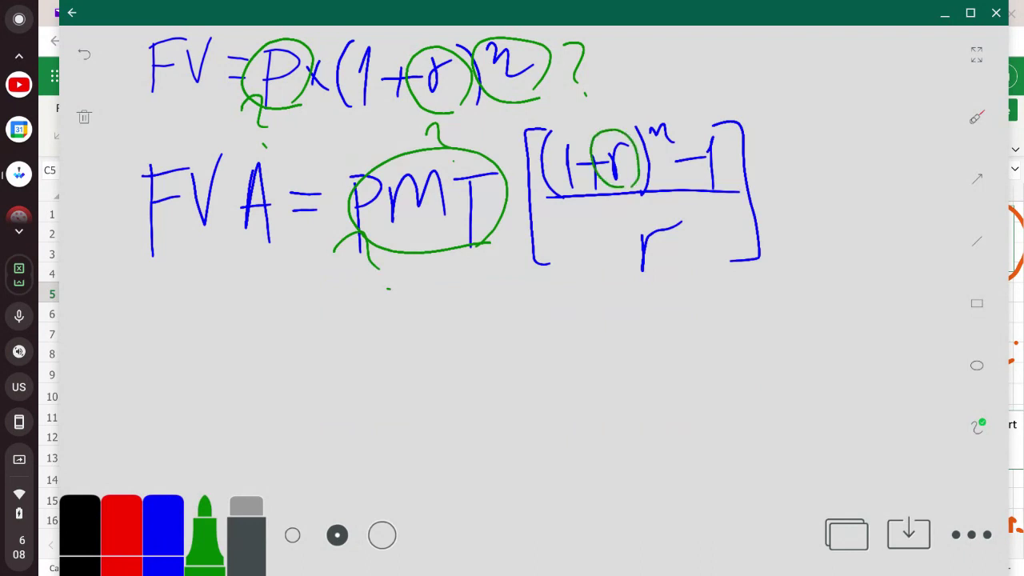
{"action": "left_click_drag", "start_coordinate": [610, 84], "coordinate": [621, 117]}
{"action": "left_click", "coordinate": [614, 143]}
{"action": "mouse_move", "coordinate": [674, 151]}
{"action": "left_mouse_down"}
{"action": "mouse_move", "coordinate": [646, 120]}
{"action": "mouse_move", "coordinate": [688, 138]}
{"action": "left_mouse_up"}
{"action": "left_click_drag", "start_coordinate": [682, 64], "coordinate": [693, 96]}
{"action": "left_click", "coordinate": [698, 112]}
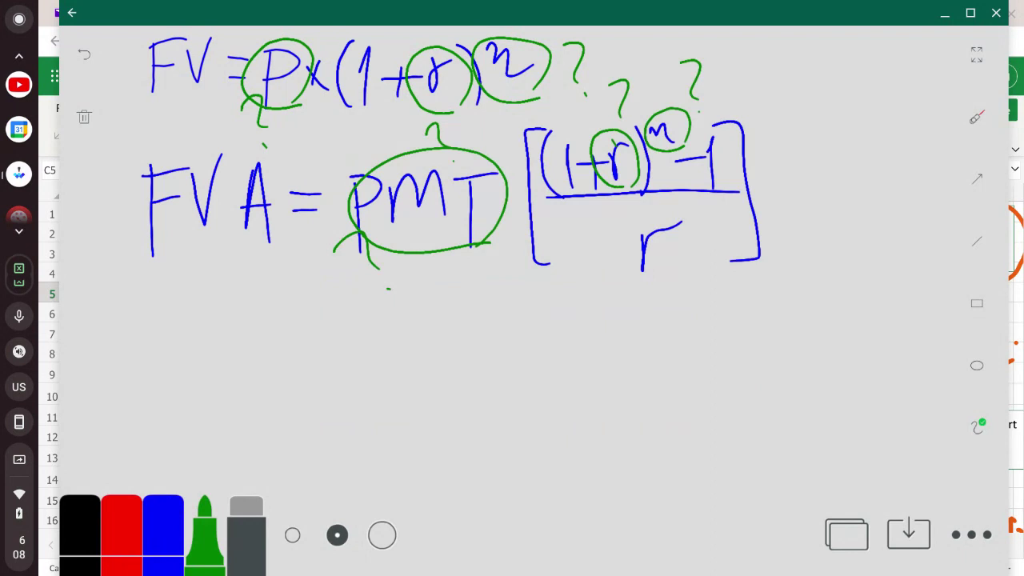
- Erase the green question marks above r and n in the FVA formula
{"action": "left_click", "coordinate": [247, 524]}
{"action": "left_click_drag", "start_coordinate": [616, 80], "coordinate": [624, 117]}
{"action": "left_click", "coordinate": [246, 514]}
{"action": "mouse_move", "coordinate": [688, 67]}
{"action": "left_mouse_down"}
{"action": "mouse_move", "coordinate": [706, 96]}
{"action": "mouse_move", "coordinate": [694, 96]}
{"action": "left_mouse_up"}
{"action": "left_click", "coordinate": [246, 514]}
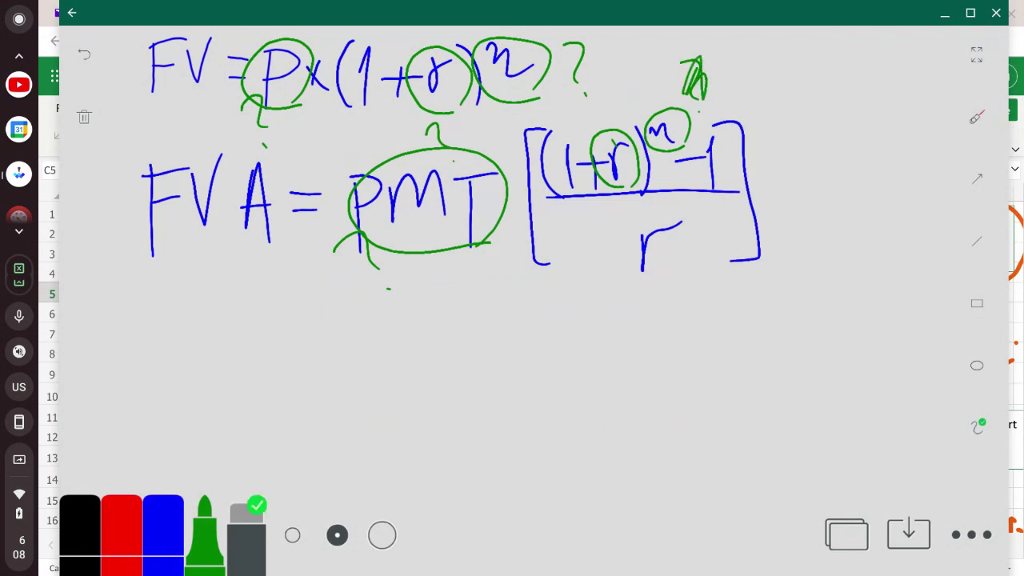
{"action": "mouse_move", "coordinate": [685, 61]}
{"action": "left_mouse_down"}
{"action": "mouse_move", "coordinate": [702, 98]}
{"action": "mouse_move", "coordinate": [708, 83]}
{"action": "left_mouse_up"}
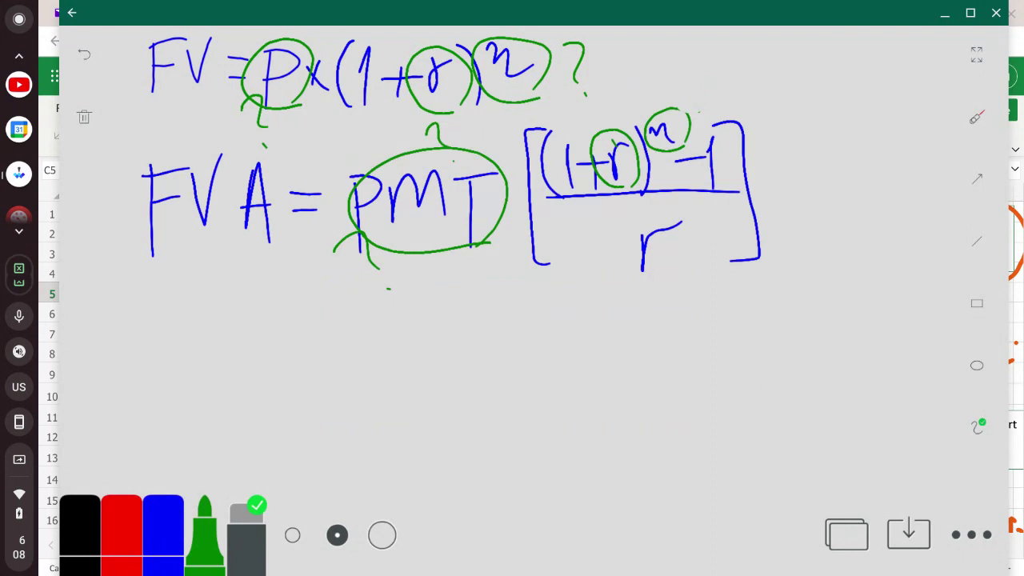
{"action": "left_click", "coordinate": [246, 514]}
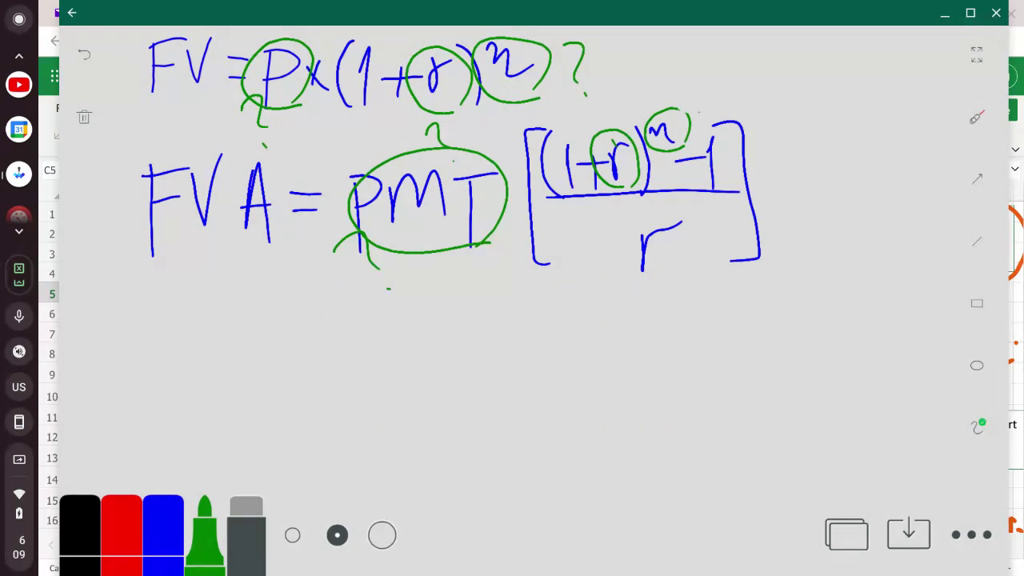
- Draw red circles around FVA, PMT and the bracketed factor in the FVA formula
{"action": "left_click", "coordinate": [121, 529]}
{"action": "mouse_move", "coordinate": [251, 260]}
{"action": "left_mouse_down"}
{"action": "mouse_move", "coordinate": [208, 274]}
{"action": "mouse_move", "coordinate": [302, 239]}
{"action": "mouse_move", "coordinate": [272, 258]}
{"action": "left_mouse_up"}
{"action": "mouse_move", "coordinate": [478, 272]}
{"action": "left_mouse_down"}
{"action": "mouse_move", "coordinate": [444, 116]}
{"action": "mouse_move", "coordinate": [464, 273]}
{"action": "left_mouse_up"}
{"action": "mouse_move", "coordinate": [666, 272]}
{"action": "left_mouse_down"}
{"action": "mouse_move", "coordinate": [573, 272]}
{"action": "mouse_move", "coordinate": [703, 84]}
{"action": "mouse_move", "coordinate": [690, 294]}
{"action": "left_mouse_up"}
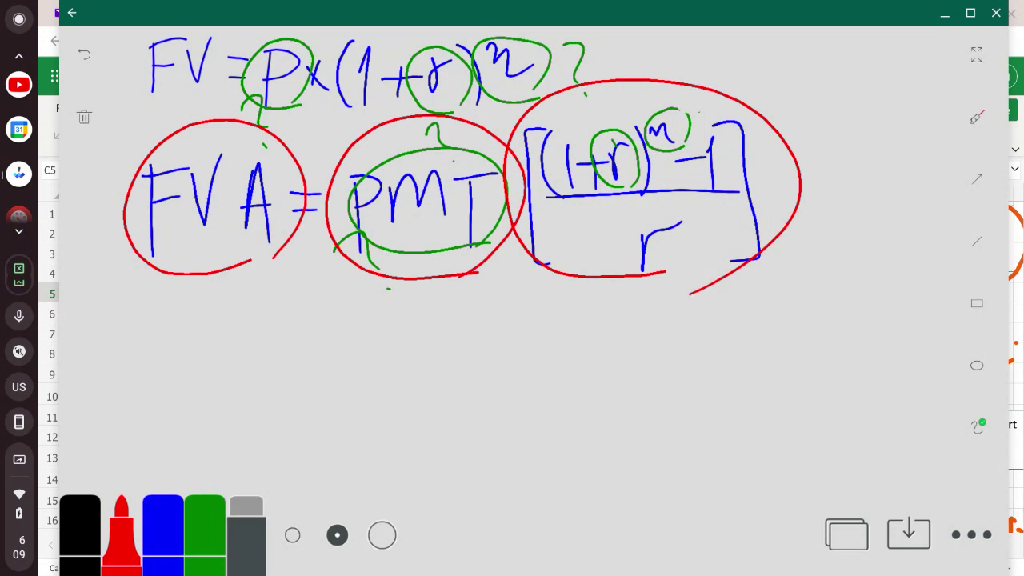
- Label the red-circled terms in red with z under FVA, x under PMT and y under the bracketed factor
{"action": "mouse_move", "coordinate": [226, 261]}
{"action": "left_mouse_down"}
{"action": "mouse_move", "coordinate": [242, 311]}
{"action": "mouse_move", "coordinate": [270, 313]}
{"action": "left_mouse_up"}
{"action": "left_click_drag", "start_coordinate": [231, 286], "coordinate": [269, 289]}
{"action": "left_click_drag", "start_coordinate": [469, 261], "coordinate": [451, 311]}
{"action": "left_click_drag", "start_coordinate": [443, 277], "coordinate": [478, 300]}
{"action": "mouse_move", "coordinate": [570, 261]}
{"action": "left_mouse_down"}
{"action": "mouse_move", "coordinate": [604, 277]}
{"action": "mouse_move", "coordinate": [594, 326]}
{"action": "left_mouse_up"}
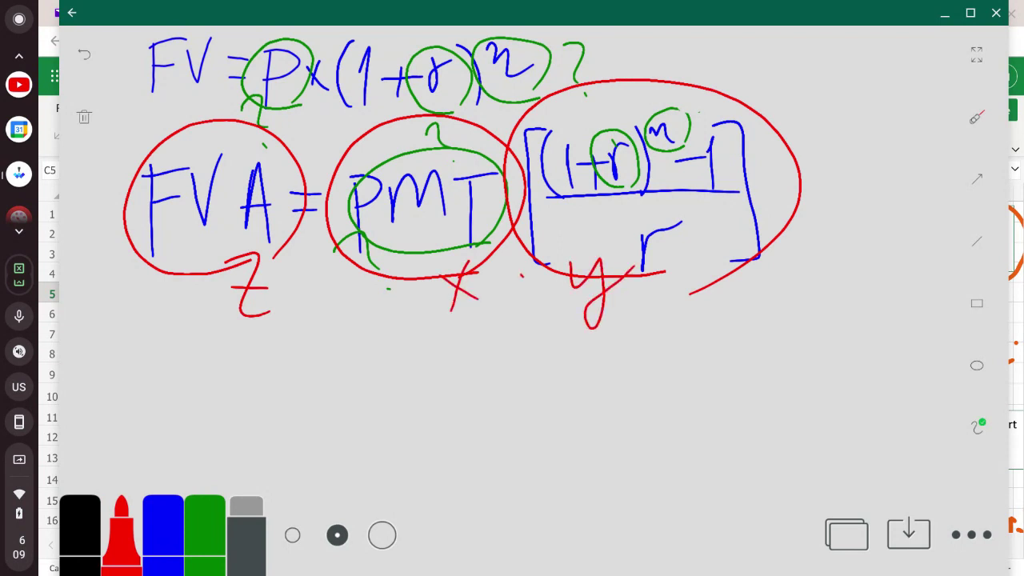
- Start a new blue equation below the FVA formula by handwriting "PMT ="
{"action": "left_click", "coordinate": [163, 528]}
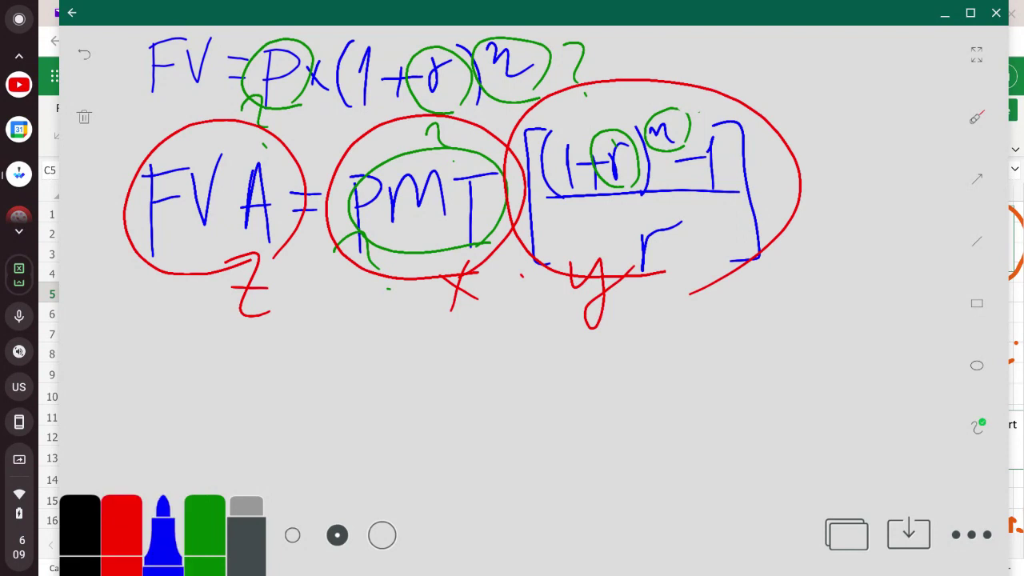
{"action": "left_click_drag", "start_coordinate": [163, 355], "coordinate": [166, 453]}
{"action": "mouse_move", "coordinate": [152, 365]}
{"action": "left_mouse_down"}
{"action": "mouse_move", "coordinate": [193, 368]}
{"action": "mouse_move", "coordinate": [170, 391]}
{"action": "left_mouse_up"}
{"action": "mouse_move", "coordinate": [209, 381]}
{"action": "left_mouse_down"}
{"action": "mouse_move", "coordinate": [208, 433]}
{"action": "mouse_move", "coordinate": [255, 426]}
{"action": "left_mouse_up"}
{"action": "mouse_move", "coordinate": [274, 373]}
{"action": "left_mouse_down"}
{"action": "mouse_move", "coordinate": [323, 370]}
{"action": "mouse_move", "coordinate": [303, 440]}
{"action": "left_mouse_up"}
{"action": "left_click_drag", "start_coordinate": [349, 396], "coordinate": [369, 393]}
{"action": "left_click_drag", "start_coordinate": [349, 415], "coordinate": [377, 413]}
- Handwrite "FVA" in blue after "PMT =" on the new equation line
{"action": "left_click_drag", "start_coordinate": [406, 346], "coordinate": [410, 430]}
{"action": "left_click_drag", "start_coordinate": [405, 342], "coordinate": [440, 339]}
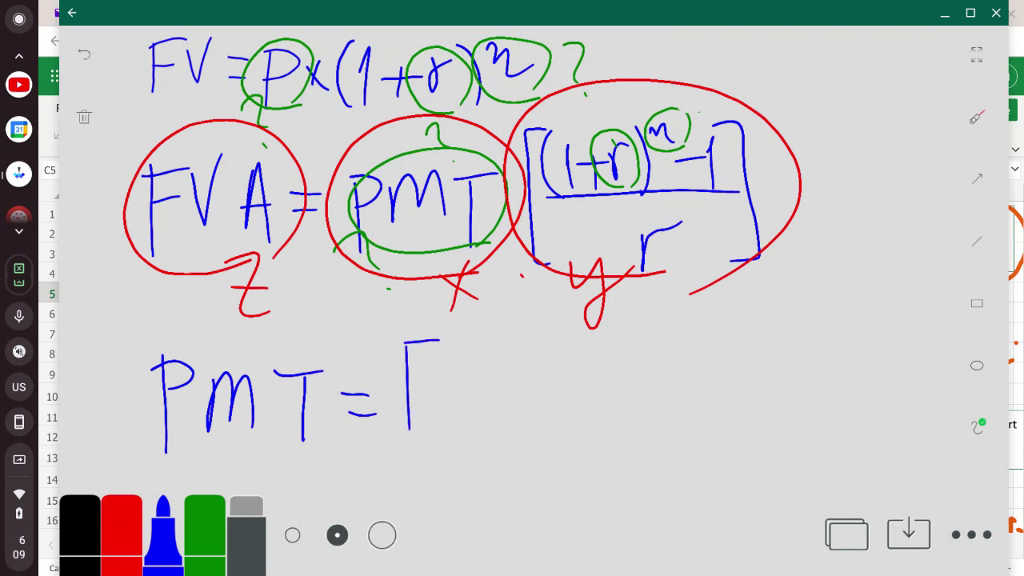
{"action": "left_click_drag", "start_coordinate": [410, 378], "coordinate": [434, 374]}
{"action": "mouse_move", "coordinate": [453, 347]}
{"action": "left_mouse_down"}
{"action": "mouse_move", "coordinate": [456, 414]}
{"action": "mouse_move", "coordinate": [475, 336]}
{"action": "left_mouse_up"}
{"action": "mouse_move", "coordinate": [505, 339]}
{"action": "left_mouse_down"}
{"action": "mouse_move", "coordinate": [484, 430]}
{"action": "mouse_move", "coordinate": [505, 331]}
{"action": "left_mouse_up"}
{"action": "left_click_drag", "start_coordinate": [506, 331], "coordinate": [528, 421]}
{"action": "left_click_drag", "start_coordinate": [496, 384], "coordinate": [524, 381]}
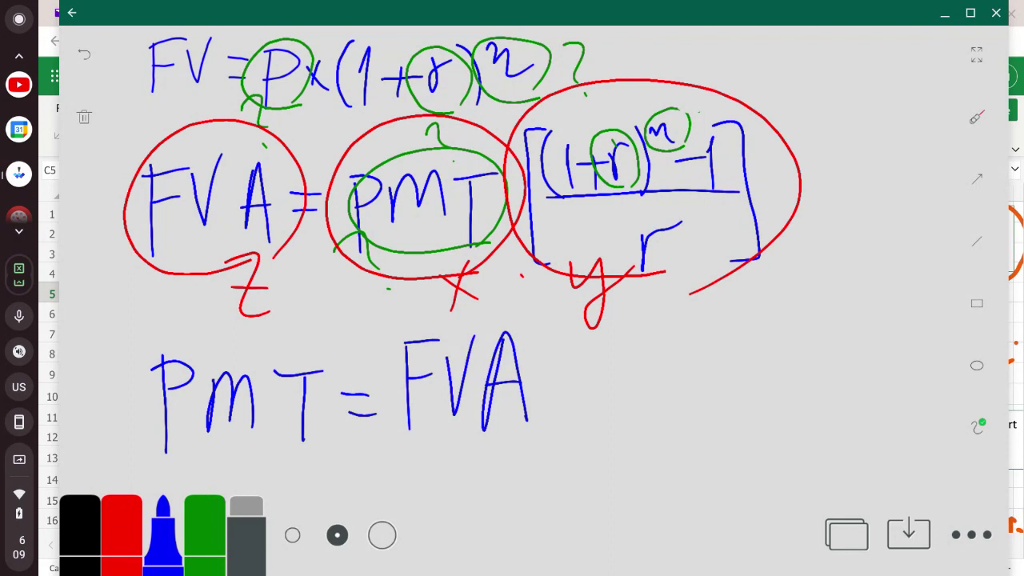
- Add a multiplication dot and empty square brackets raised to −1 after FVA in the PMT equation
{"action": "mouse_move", "coordinate": [602, 333]}
{"action": "left_mouse_down"}
{"action": "mouse_move", "coordinate": [571, 333]}
{"action": "mouse_move", "coordinate": [613, 409]}
{"action": "left_mouse_up"}
{"action": "mouse_move", "coordinate": [661, 329]}
{"action": "left_mouse_down"}
{"action": "mouse_move", "coordinate": [677, 328]}
{"action": "mouse_move", "coordinate": [687, 408]}
{"action": "mouse_move", "coordinate": [653, 410]}
{"action": "left_mouse_up"}
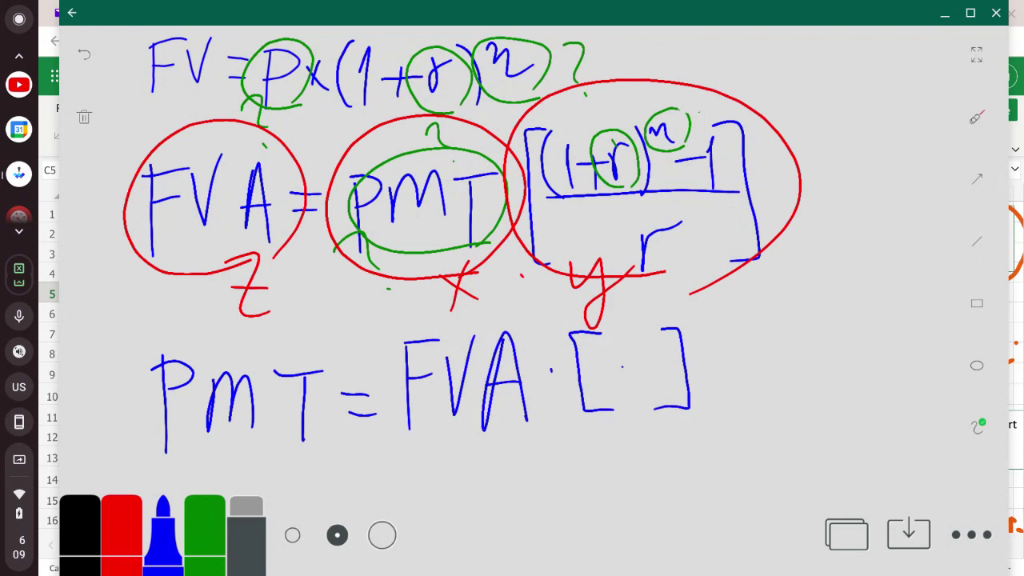
{"action": "mouse_move", "coordinate": [696, 330]}
{"action": "left_mouse_down"}
{"action": "mouse_move", "coordinate": [731, 320]}
{"action": "mouse_move", "coordinate": [732, 340]}
{"action": "left_mouse_up"}
{"action": "left_click_drag", "start_coordinate": [724, 341], "coordinate": [741, 340]}
- Write the blue side note x⁻¹ = 1/x beside the FVA formula
{"action": "left_click_drag", "start_coordinate": [855, 78], "coordinate": [840, 125]}
{"action": "left_click_drag", "start_coordinate": [821, 86], "coordinate": [856, 129]}
{"action": "left_click_drag", "start_coordinate": [867, 85], "coordinate": [902, 93]}
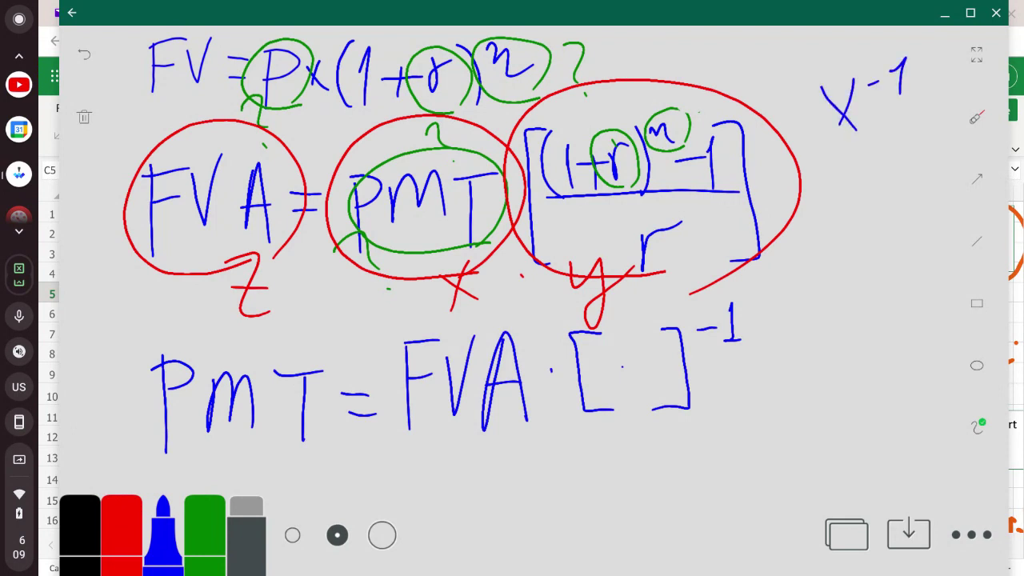
{"action": "left_click_drag", "start_coordinate": [825, 198], "coordinate": [842, 192]}
{"action": "left_click_drag", "start_coordinate": [829, 219], "coordinate": [848, 215]}
{"action": "left_click_drag", "start_coordinate": [893, 168], "coordinate": [881, 232]}
{"action": "left_click_drag", "start_coordinate": [874, 194], "coordinate": [911, 227]}
{"action": "mouse_move", "coordinate": [858, 178]}
{"action": "left_mouse_down"}
{"action": "mouse_move", "coordinate": [905, 168]}
{"action": "mouse_move", "coordinate": [882, 173]}
{"action": "left_mouse_up"}
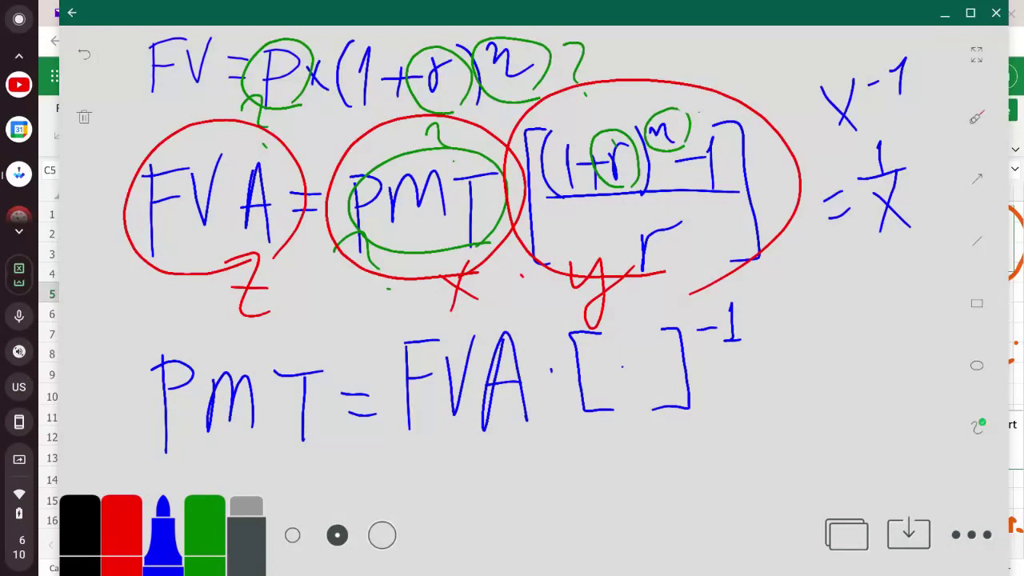
- Write a second line below the PMT equation reading "= FVA ·" followed by a pair of large square brackets
{"action": "mouse_move", "coordinate": [387, 465]}
{"action": "left_mouse_down"}
{"action": "mouse_move", "coordinate": [411, 464]}
{"action": "mouse_move", "coordinate": [447, 507]}
{"action": "left_mouse_up"}
{"action": "left_click_drag", "start_coordinate": [439, 459], "coordinate": [466, 455]}
{"action": "left_click_drag", "start_coordinate": [442, 478], "coordinate": [459, 474]}
{"action": "mouse_move", "coordinate": [472, 457]}
{"action": "left_mouse_down"}
{"action": "mouse_move", "coordinate": [473, 492]}
{"action": "mouse_move", "coordinate": [485, 453]}
{"action": "left_mouse_up"}
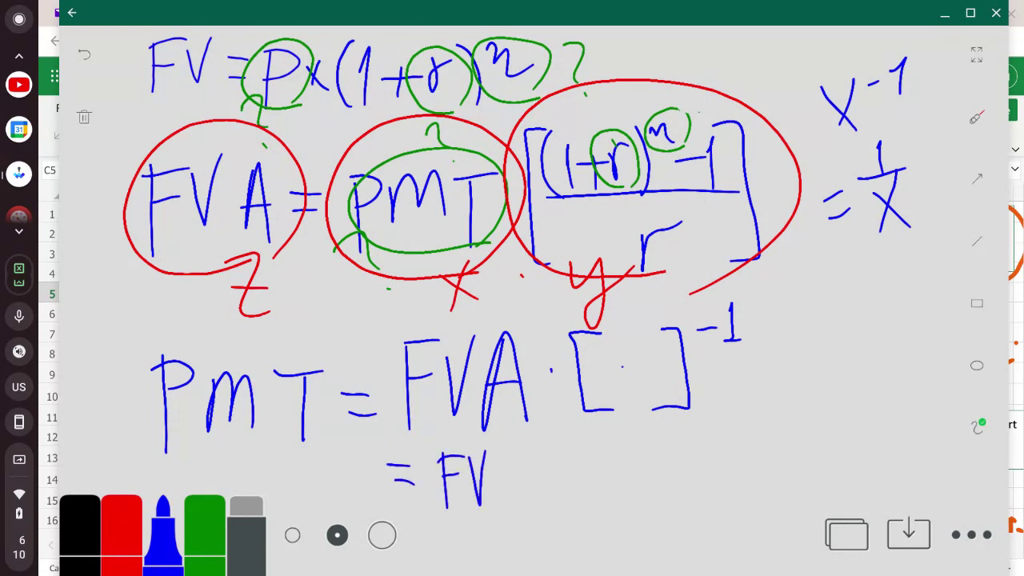
{"action": "mouse_move", "coordinate": [509, 512]}
{"action": "left_mouse_down"}
{"action": "mouse_move", "coordinate": [533, 510]}
{"action": "mouse_move", "coordinate": [529, 482]}
{"action": "left_mouse_up"}
{"action": "left_click", "coordinate": [548, 481]}
{"action": "mouse_move", "coordinate": [569, 423]}
{"action": "left_mouse_down"}
{"action": "mouse_move", "coordinate": [586, 431]}
{"action": "mouse_move", "coordinate": [587, 534]}
{"action": "left_mouse_up"}
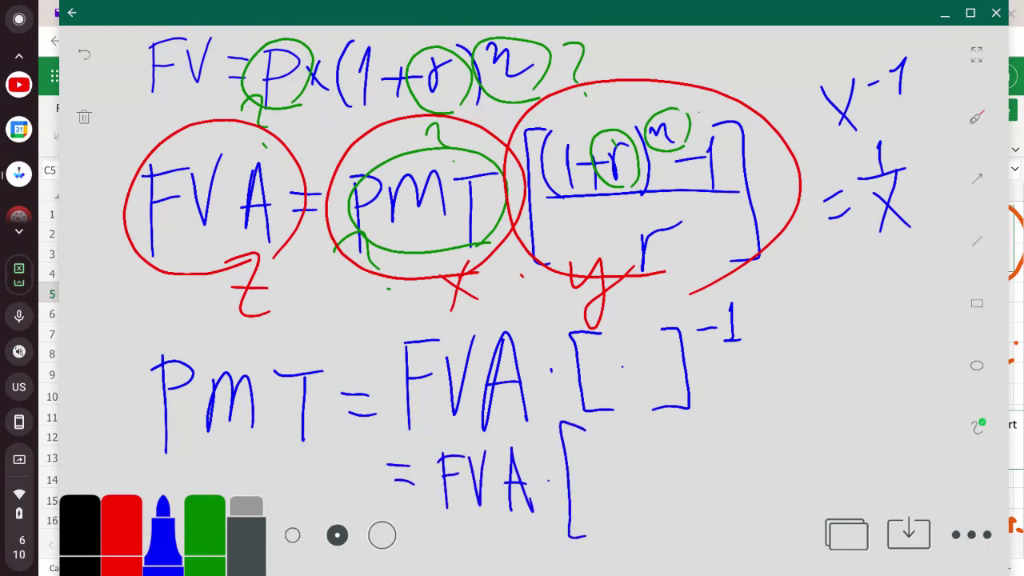
{"action": "mouse_move", "coordinate": [751, 412]}
{"action": "left_mouse_down"}
{"action": "mouse_move", "coordinate": [770, 413]}
{"action": "mouse_move", "coordinate": [745, 524]}
{"action": "left_mouse_up"}
- Fill the lower brackets with the fraction r over (1+r)ⁿ − 1 and draw a blue arrow at the FVA formula's bracketed factor
{"action": "mouse_move", "coordinate": [646, 445]}
{"action": "left_mouse_down"}
{"action": "mouse_move", "coordinate": [653, 406]}
{"action": "mouse_move", "coordinate": [671, 405]}
{"action": "left_mouse_up"}
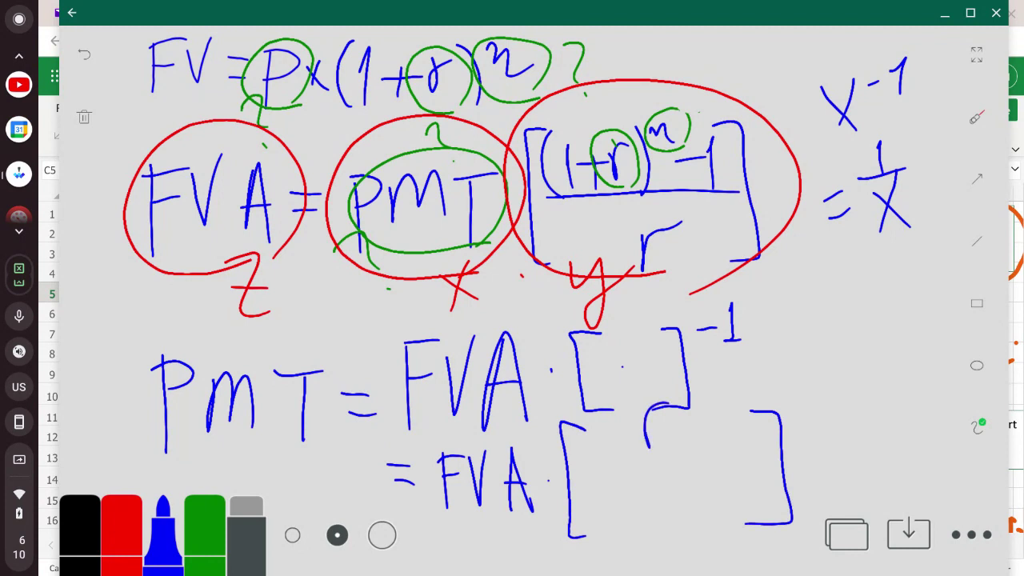
{"action": "left_click_drag", "start_coordinate": [576, 464], "coordinate": [741, 449]}
{"action": "mouse_move", "coordinate": [614, 489]}
{"action": "left_mouse_down"}
{"action": "mouse_move", "coordinate": [618, 529]}
{"action": "mouse_move", "coordinate": [649, 501]}
{"action": "left_mouse_up"}
{"action": "left_click_drag", "start_coordinate": [645, 488], "coordinate": [646, 522]}
{"action": "mouse_move", "coordinate": [658, 517]}
{"action": "left_mouse_down"}
{"action": "mouse_move", "coordinate": [663, 487]}
{"action": "mouse_move", "coordinate": [685, 461]}
{"action": "left_mouse_up"}
{"action": "left_click_drag", "start_coordinate": [681, 461], "coordinate": [698, 525]}
{"action": "mouse_move", "coordinate": [696, 477]}
{"action": "left_mouse_down"}
{"action": "mouse_move", "coordinate": [702, 458]}
{"action": "mouse_move", "coordinate": [717, 479]}
{"action": "mouse_move", "coordinate": [751, 485]}
{"action": "mouse_move", "coordinate": [764, 518]}
{"action": "left_mouse_up"}
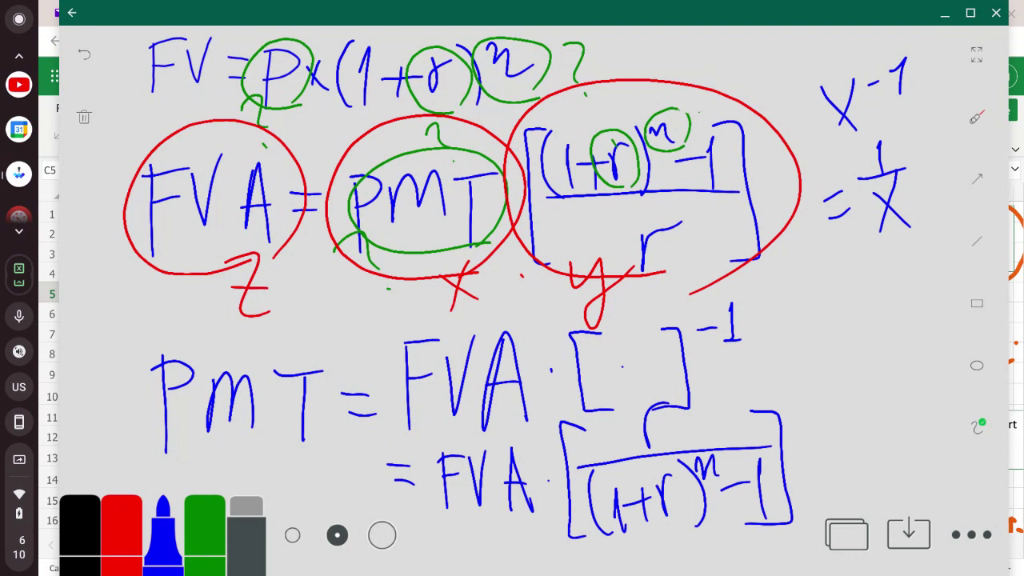
{"action": "mouse_move", "coordinate": [752, 44]}
{"action": "left_mouse_down"}
{"action": "mouse_move", "coordinate": [718, 102]}
{"action": "mouse_move", "coordinate": [749, 90]}
{"action": "left_mouse_up"}
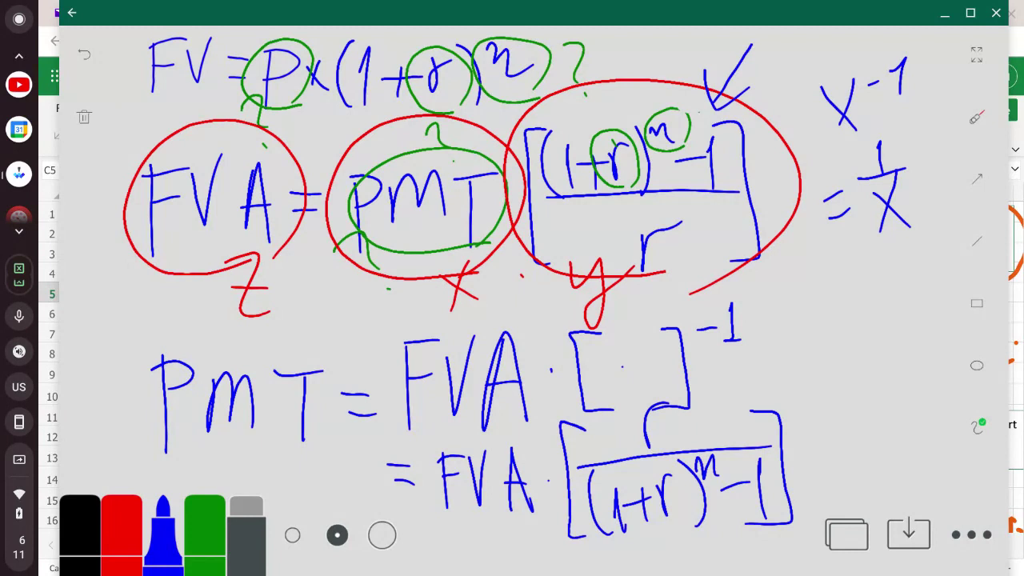
- Switch to the Time-value workbook in Excel and point out the r and FVA cells in row 7
{"action": "left_click", "coordinate": [945, 13]}
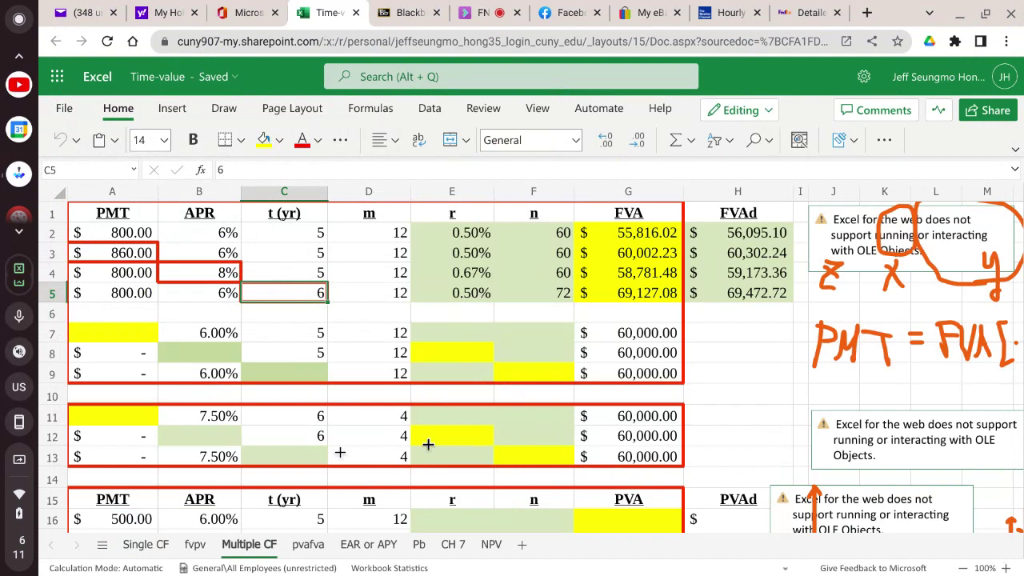
{"action": "left_click", "coordinate": [467, 335]}
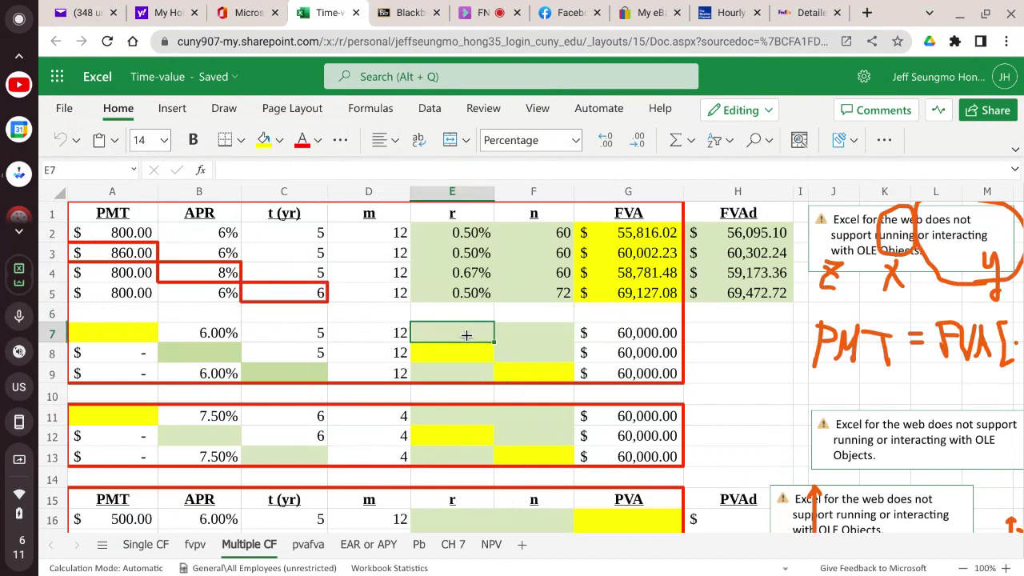
{"action": "left_click", "coordinate": [658, 335]}
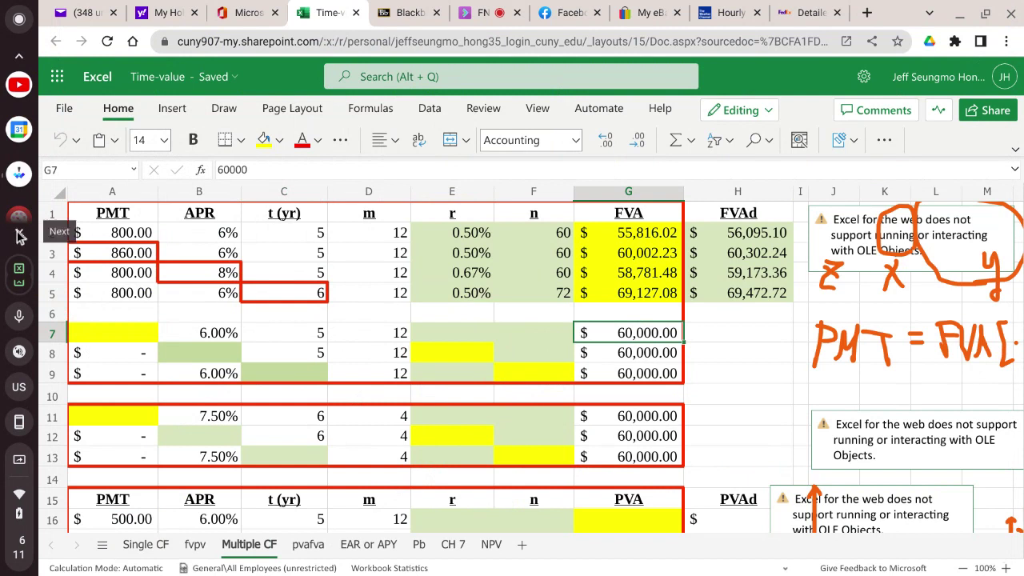
- Review the PMT formula on the whiteboard and return to the PMT cell A7 in the Time-value workbook
{"action": "left_click", "coordinate": [19, 172]}
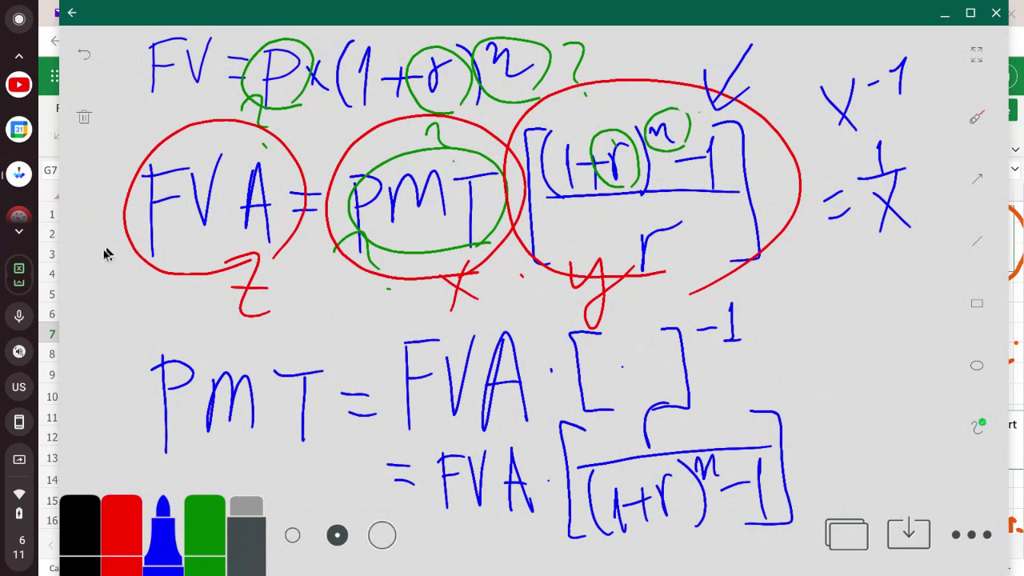
{"action": "left_click", "coordinate": [50, 14]}
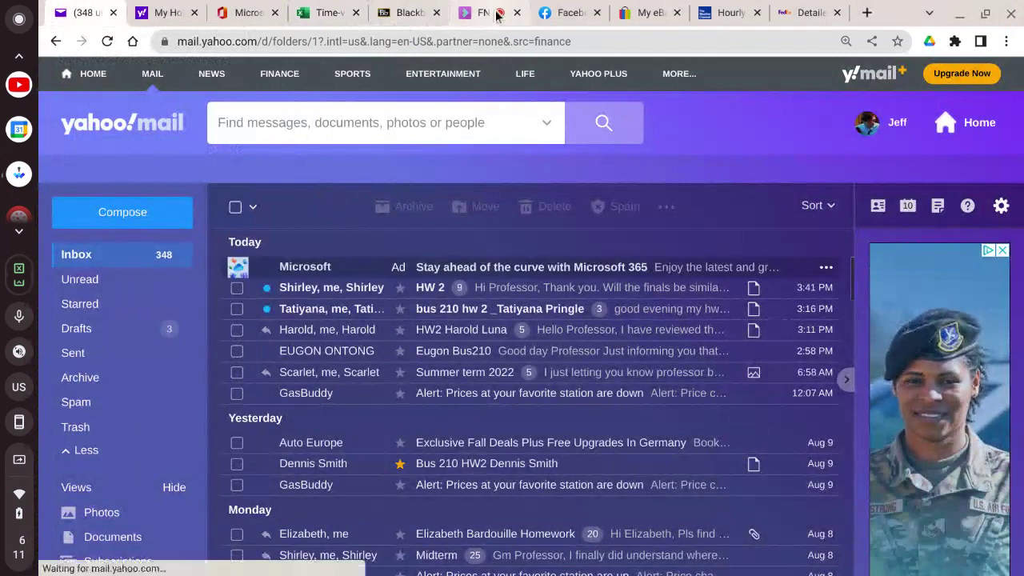
{"action": "left_click", "coordinate": [332, 12]}
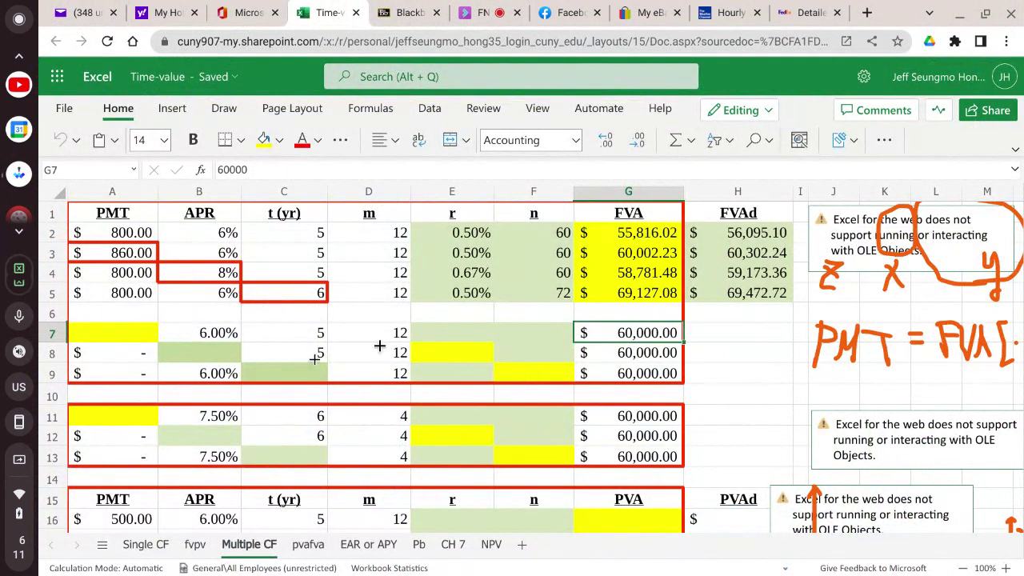
{"action": "left_click", "coordinate": [134, 337]}
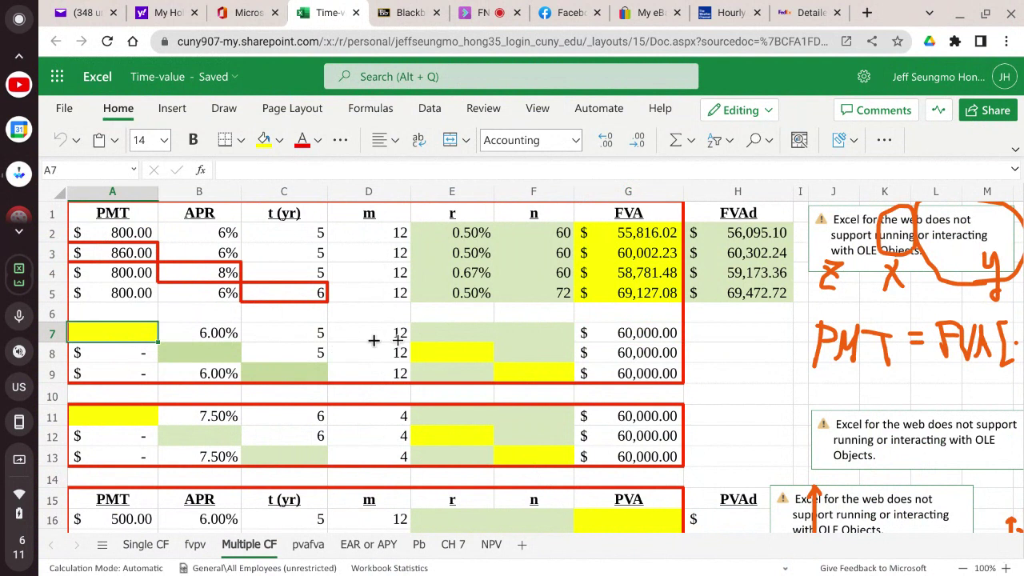
- Calculate the periodic rate r in E7 with the formula =B7/D7
{"action": "left_click", "coordinate": [461, 330]}
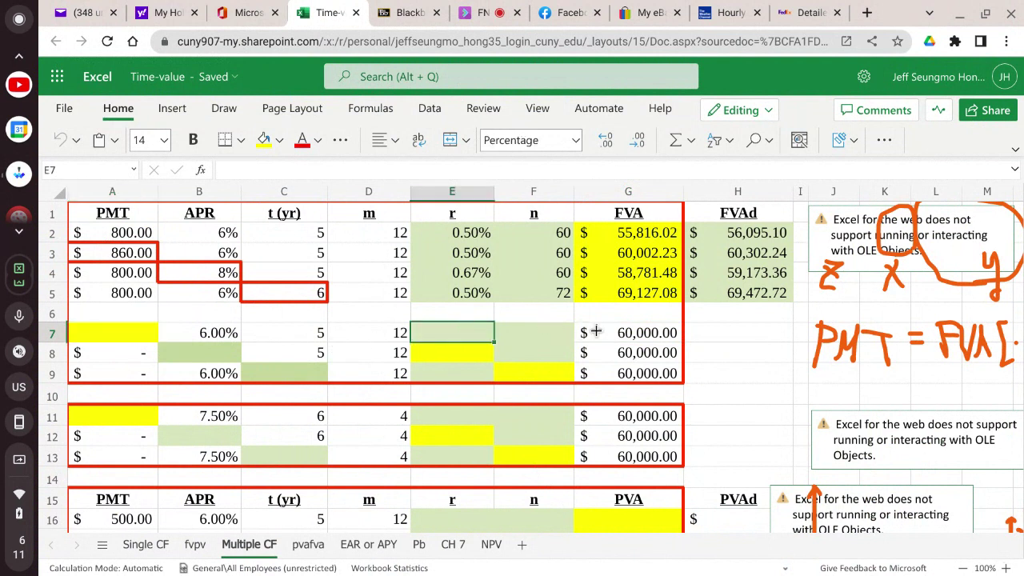
{"action": "type", "text": "="}
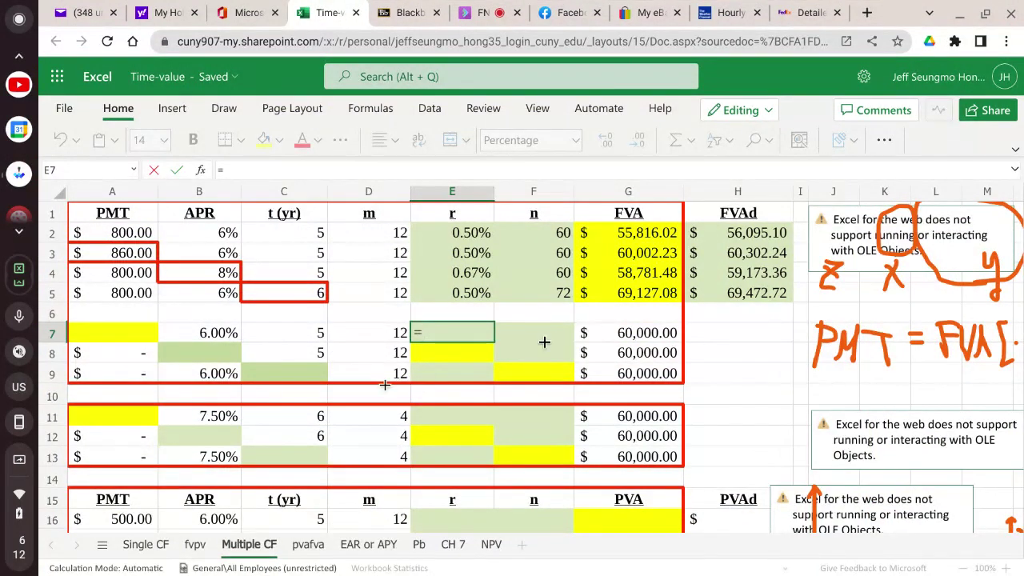
{"action": "left_click", "coordinate": [195, 333]}
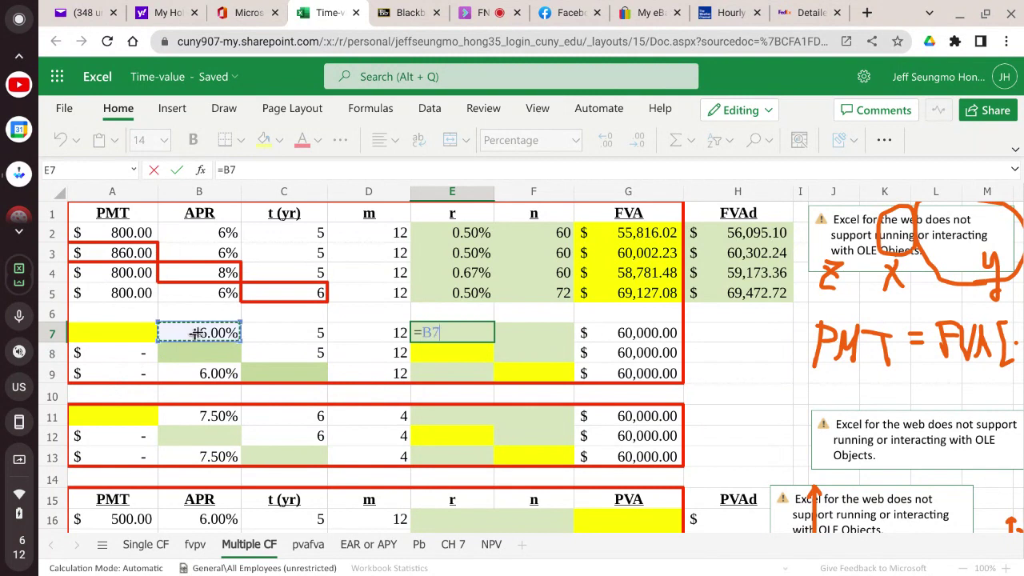
{"action": "type", "text": "/"}
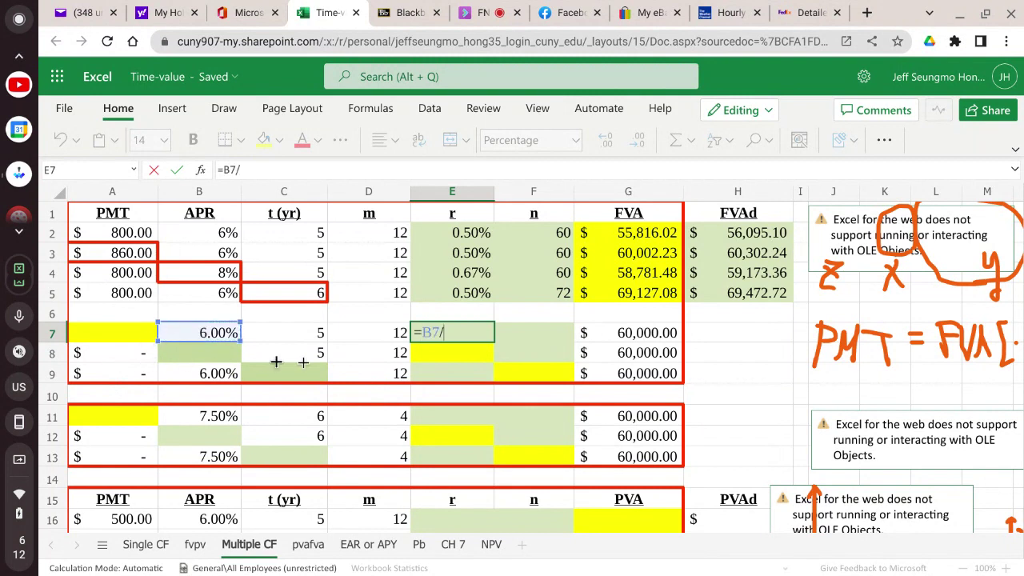
{"action": "left_click", "coordinate": [351, 342]}
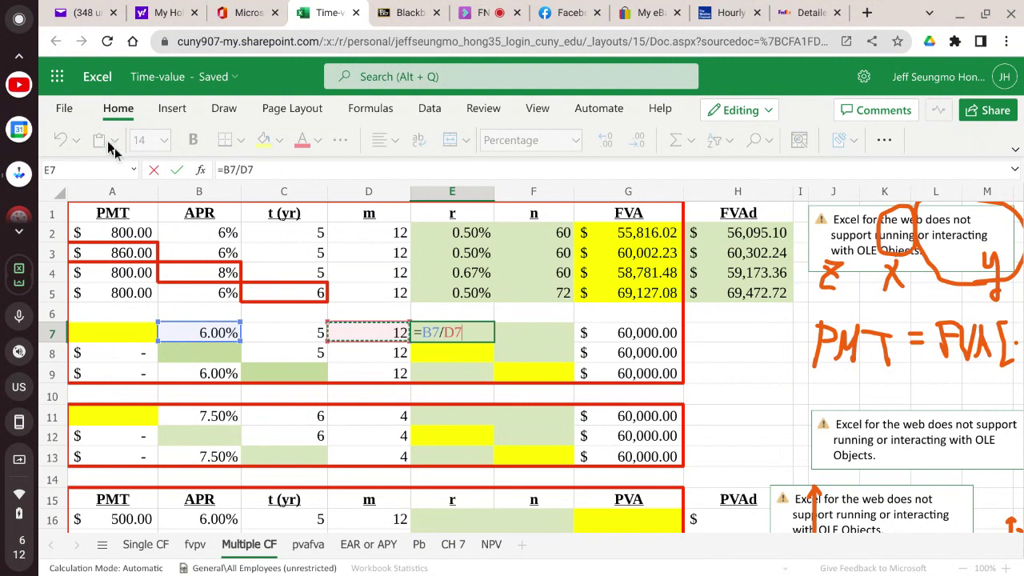
{"action": "left_click", "coordinate": [180, 170]}
- Calculate the number of periods n in F7 with the formula =C7*D7
{"action": "left_click", "coordinate": [553, 331]}
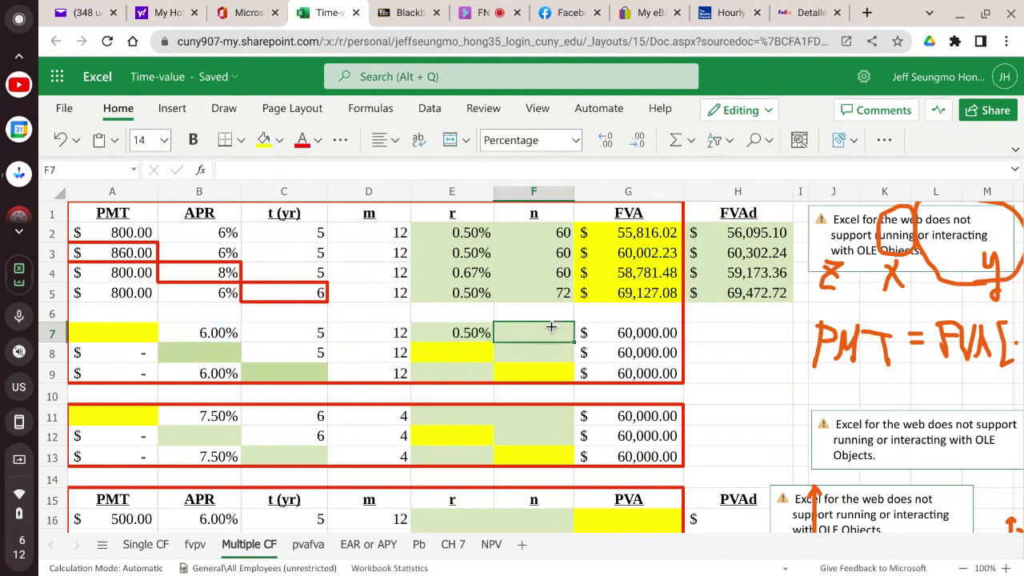
{"action": "type", "text": "="}
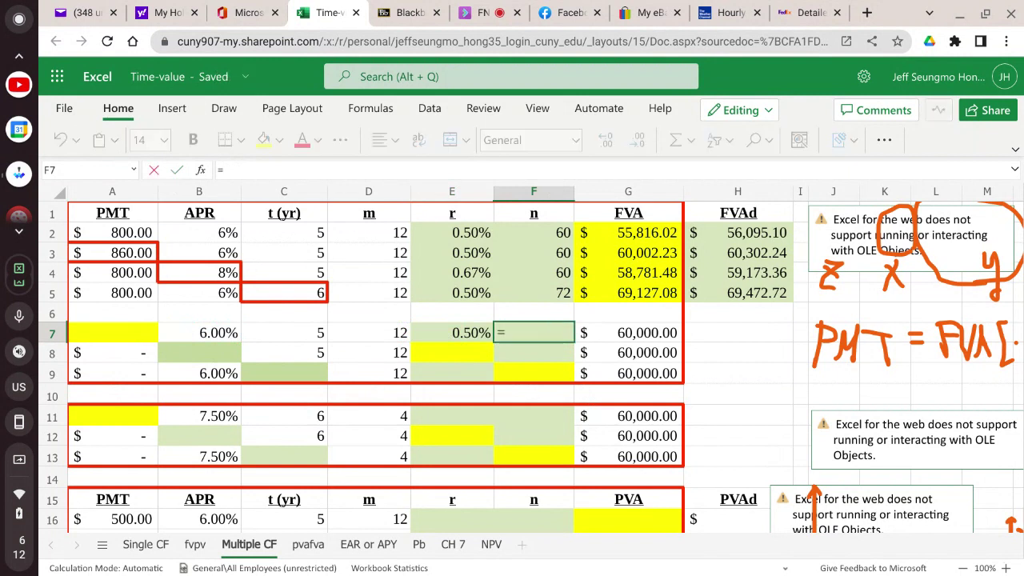
{"action": "left_click", "coordinate": [318, 332]}
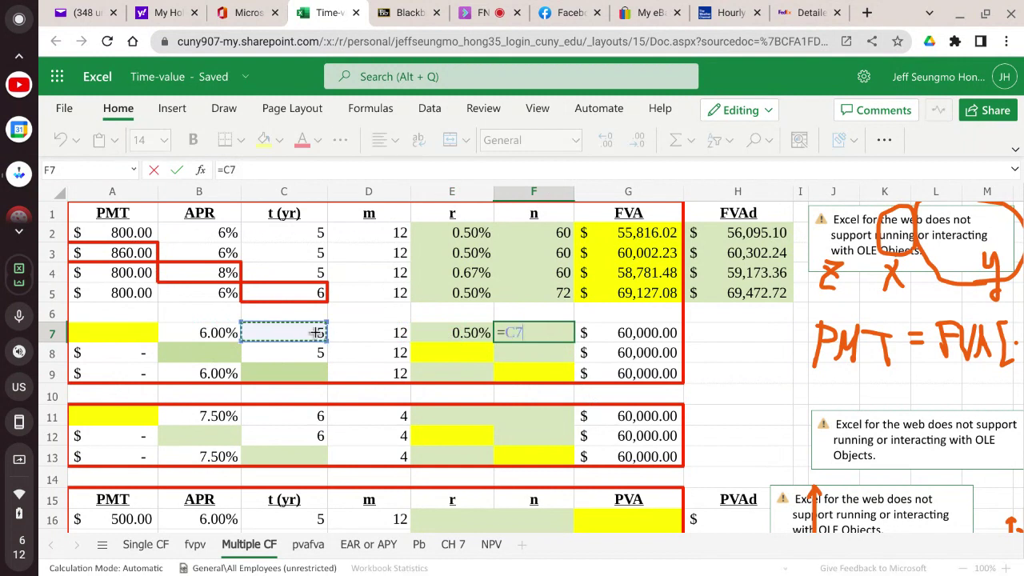
{"action": "type", "text": "*"}
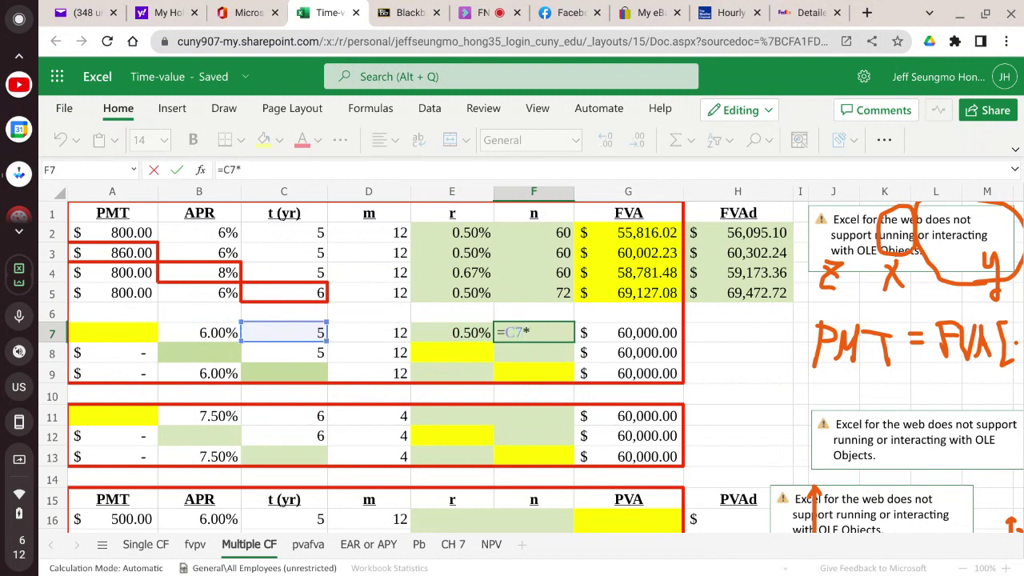
{"action": "left_click", "coordinate": [370, 331]}
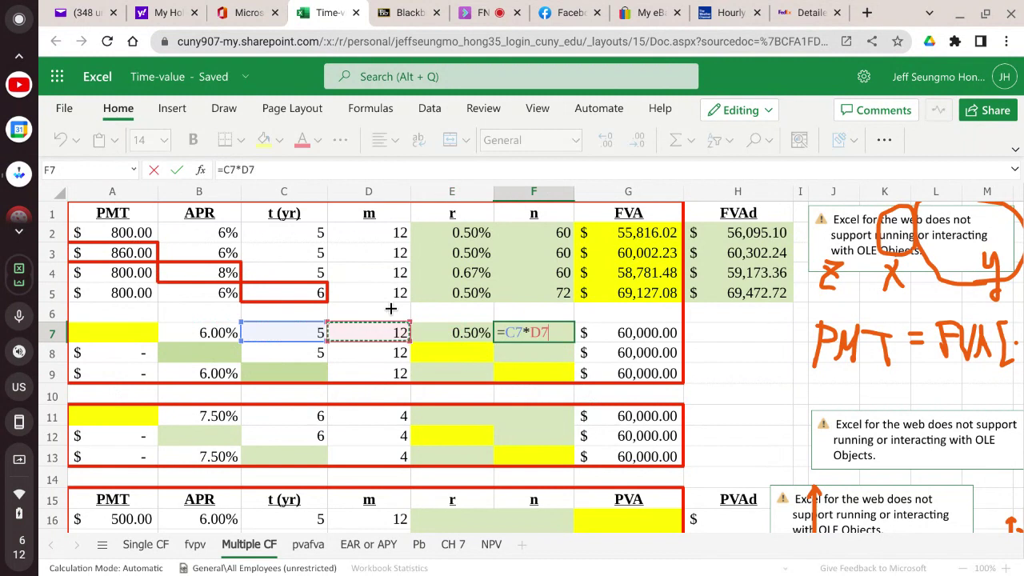
{"action": "key", "text": "Return"}
- Begin the PMT formula in A7 with =G7*E7/ to multiply FVA by r before the division
{"action": "left_click", "coordinate": [116, 335]}
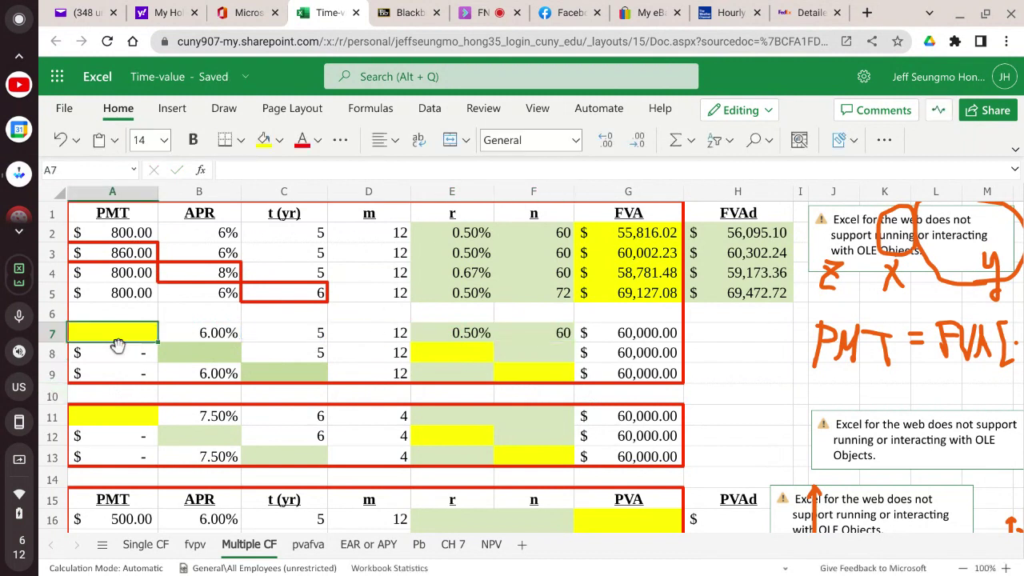
{"action": "type", "text": "="}
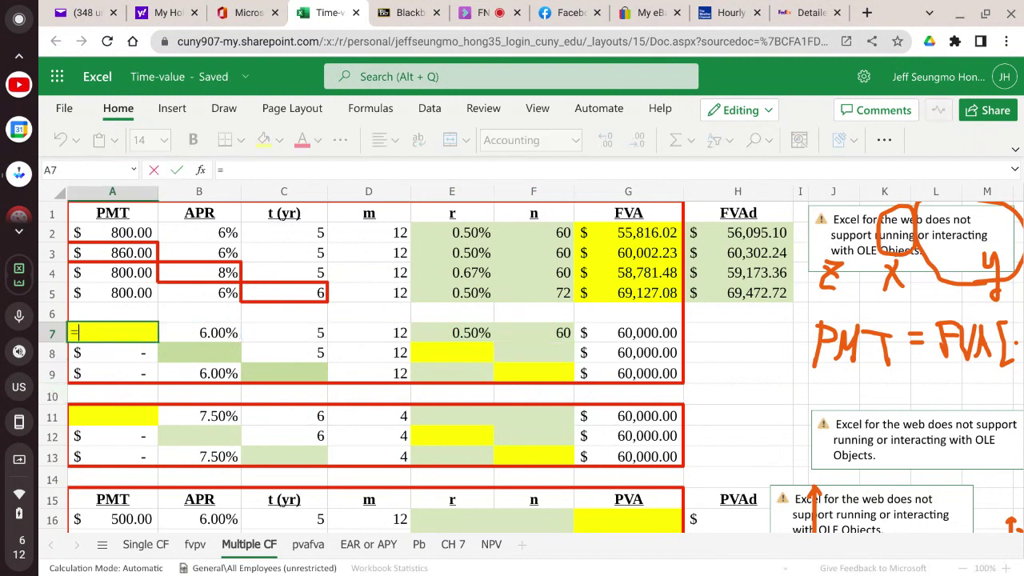
{"action": "left_click", "coordinate": [600, 336]}
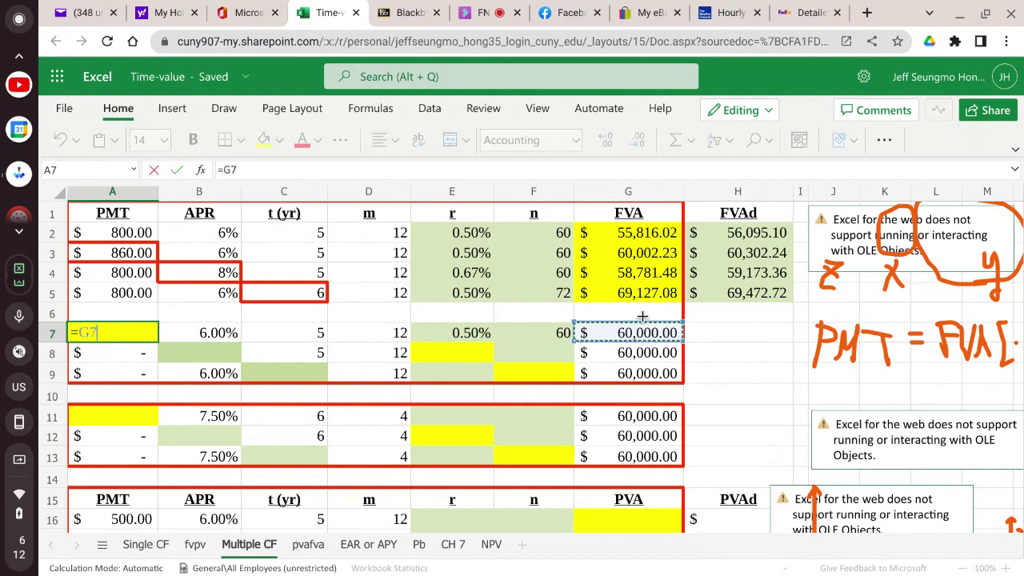
{"action": "type", "text": "*"}
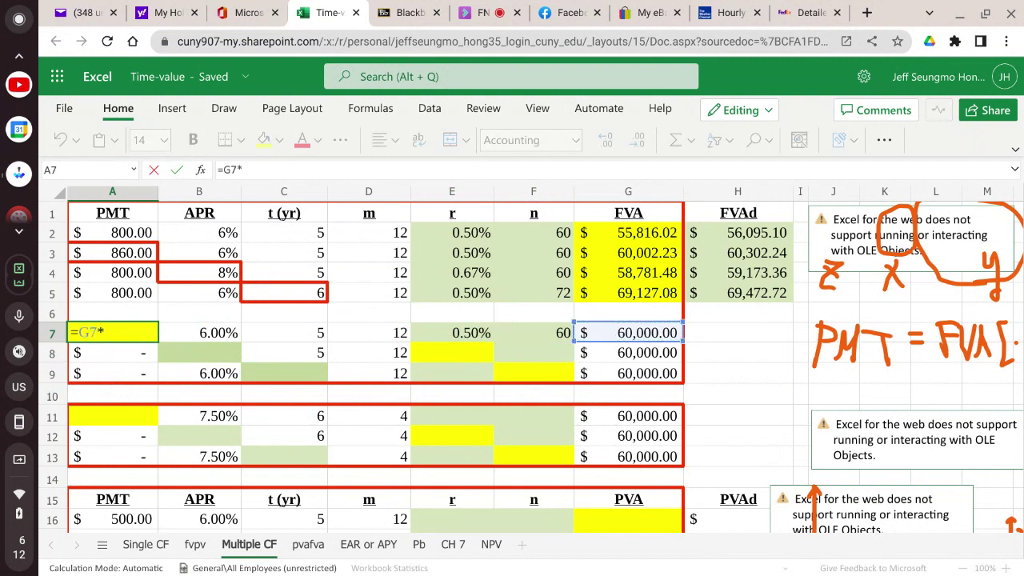
{"action": "type", "text": "("}
{"action": "key", "text": "BackSpace"}
{"action": "left_click", "coordinate": [471, 333]}
{"action": "type", "text": "/"}
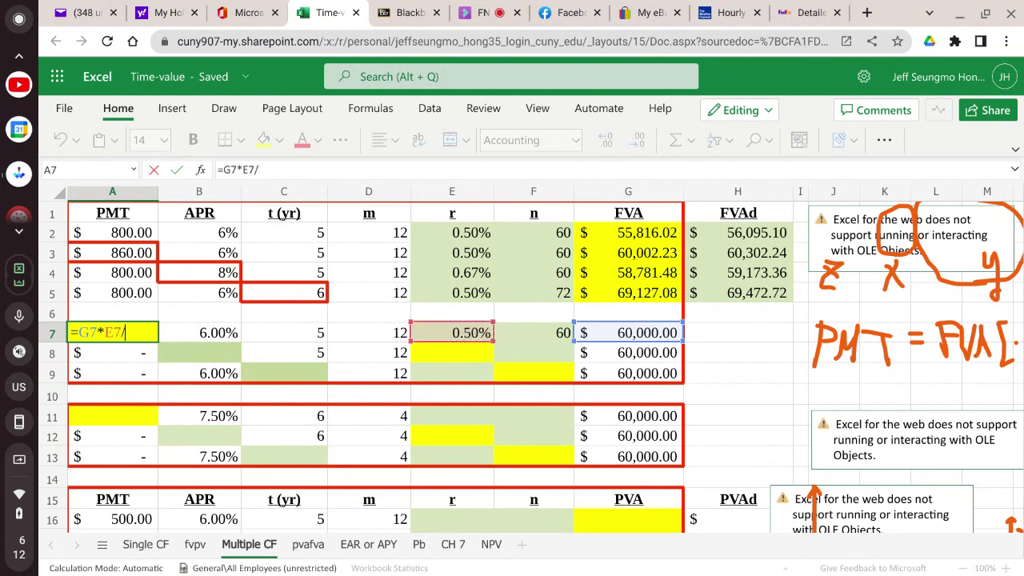
- Complete the PMT formula in A7 as =G7*E7/((1+E7)^F7-1)
{"action": "type", "text": "((1+"}
{"action": "left_click", "coordinate": [469, 331]}
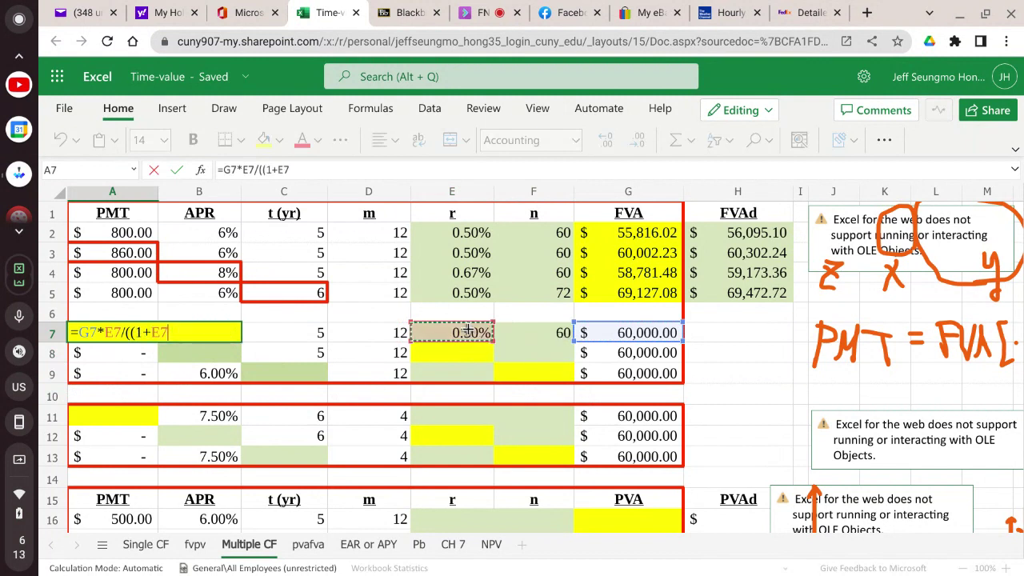
{"action": "type", "text": ")^"}
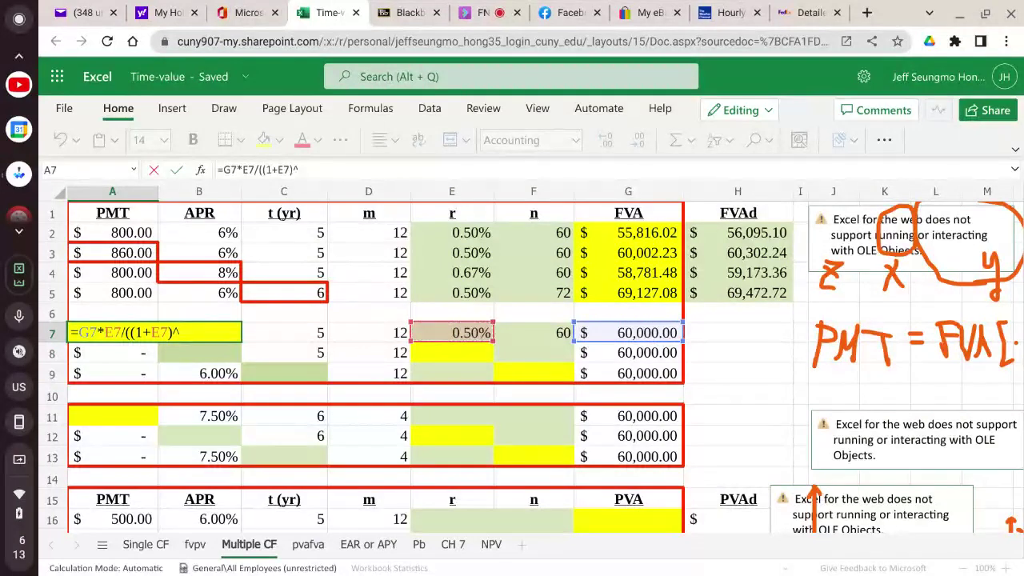
{"action": "left_click", "coordinate": [543, 329]}
{"action": "type", "text": "-1"}
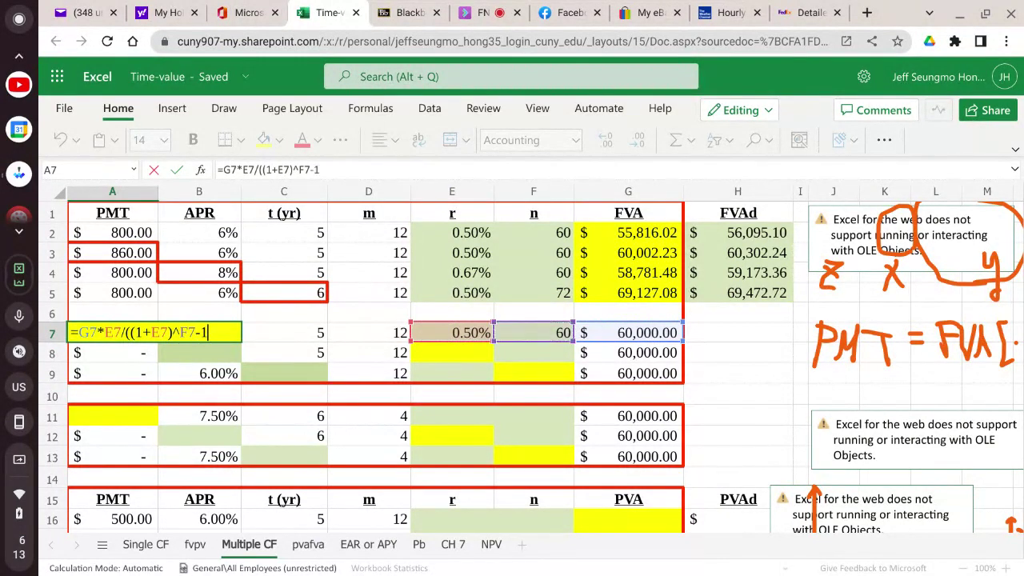
{"action": "type", "text": ")"}
{"action": "key", "text": "Return"}
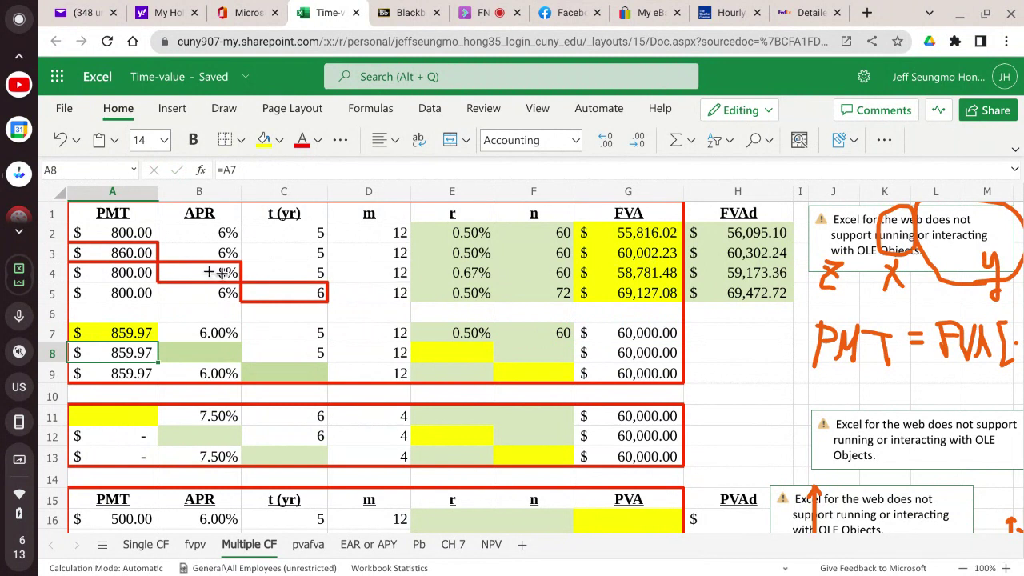
- Examine the PMT formula in A7 and the known and blank PMT, APR, t, m, r, n and FVA cells in rows 8 and 9
{"action": "left_click", "coordinate": [114, 332]}
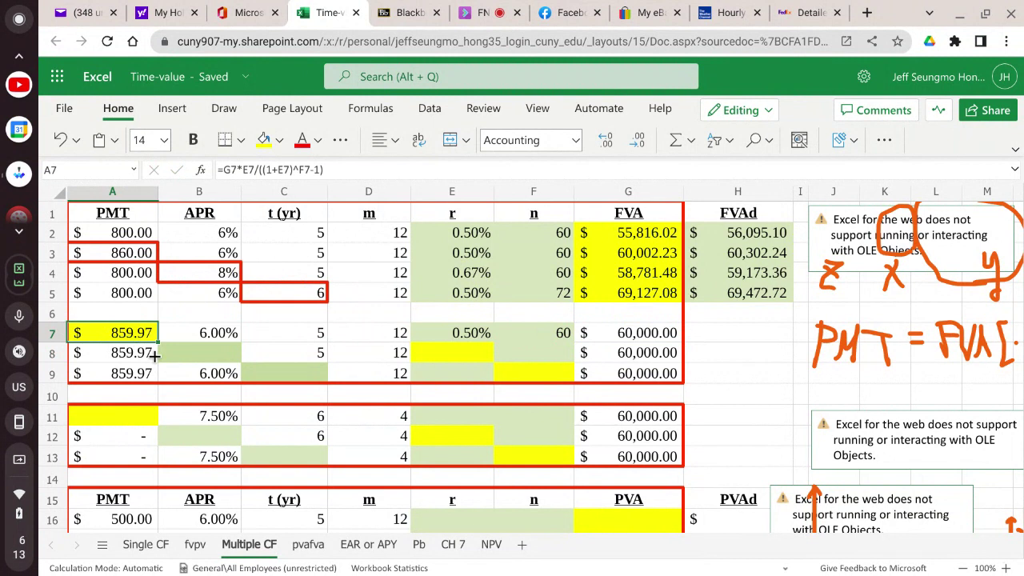
{"action": "left_click", "coordinate": [169, 353]}
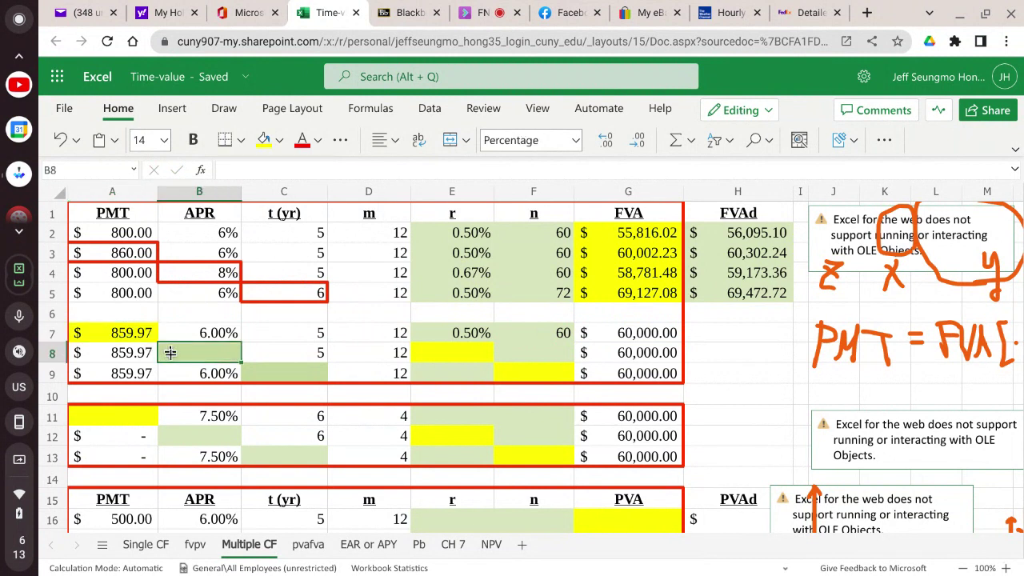
{"action": "left_click", "coordinate": [441, 353]}
{"action": "left_click", "coordinate": [195, 353]}
{"action": "left_click", "coordinate": [121, 357]}
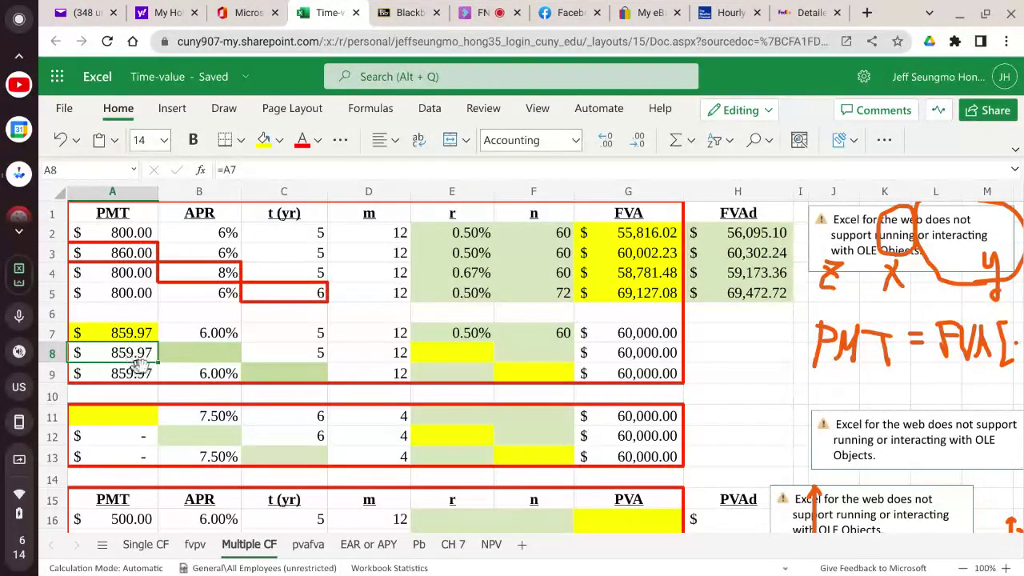
{"action": "left_click", "coordinate": [195, 358]}
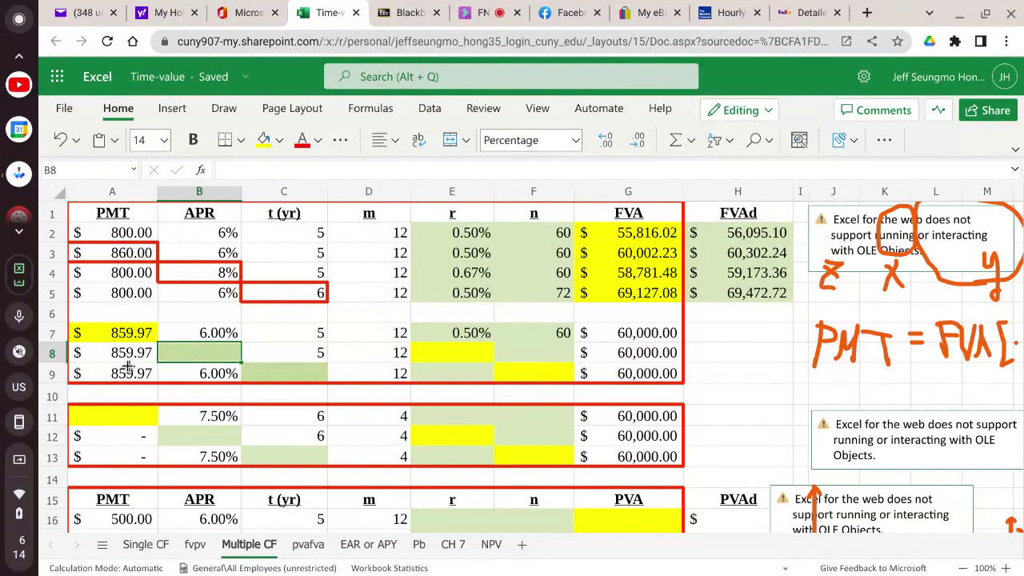
{"action": "left_click", "coordinate": [128, 357]}
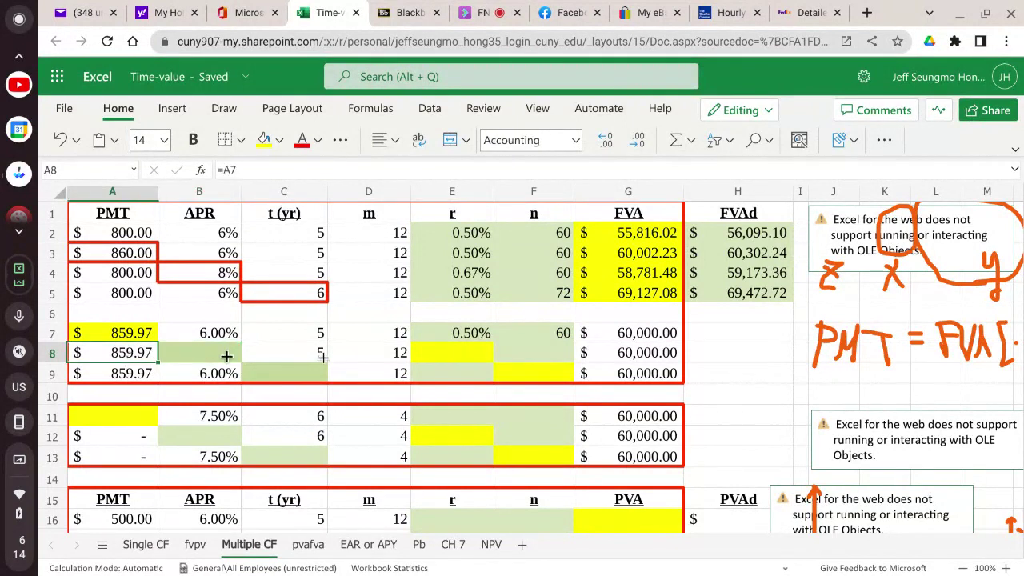
{"action": "left_click", "coordinate": [650, 352]}
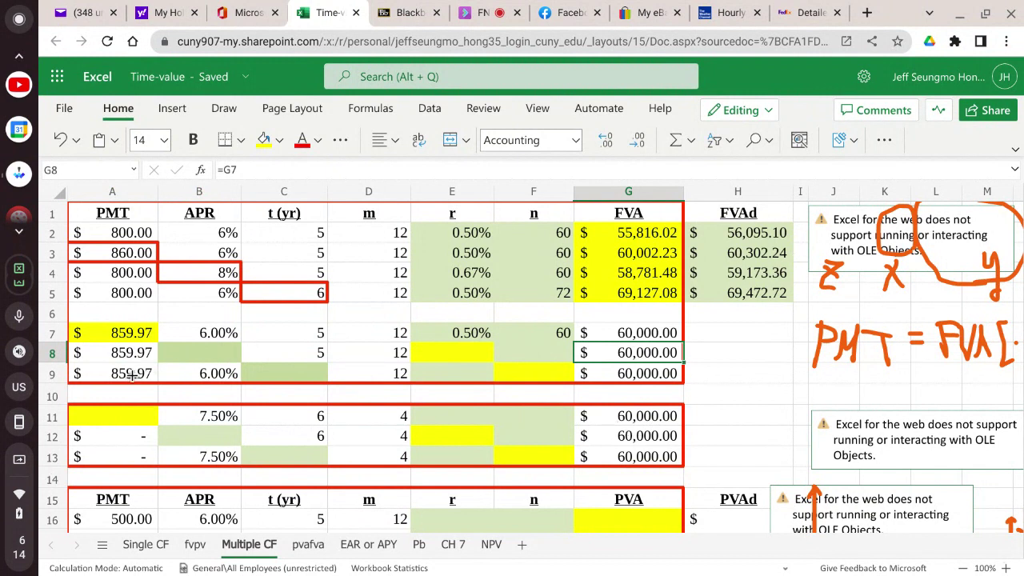
{"action": "left_click", "coordinate": [200, 358]}
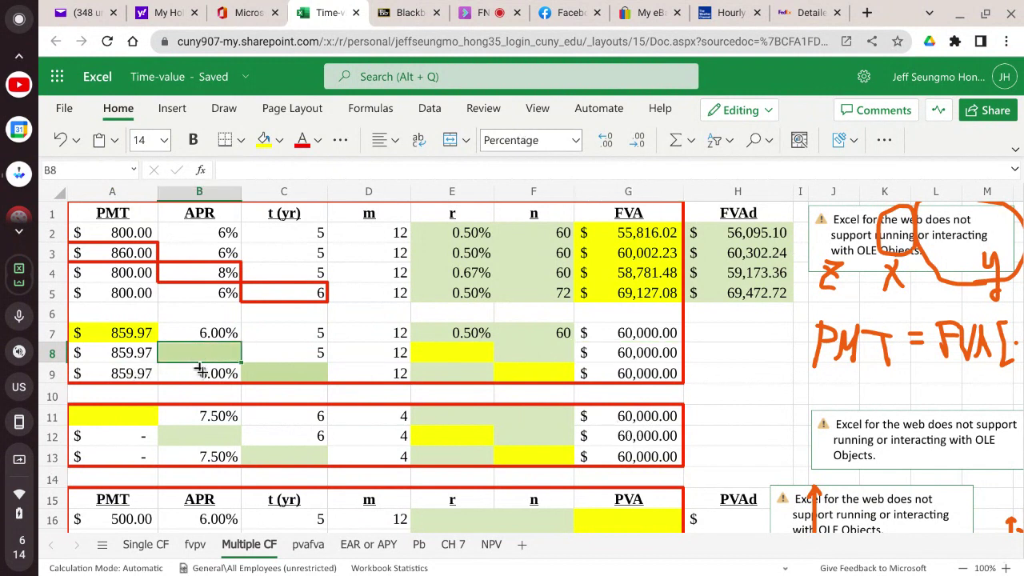
{"action": "left_click", "coordinate": [117, 377]}
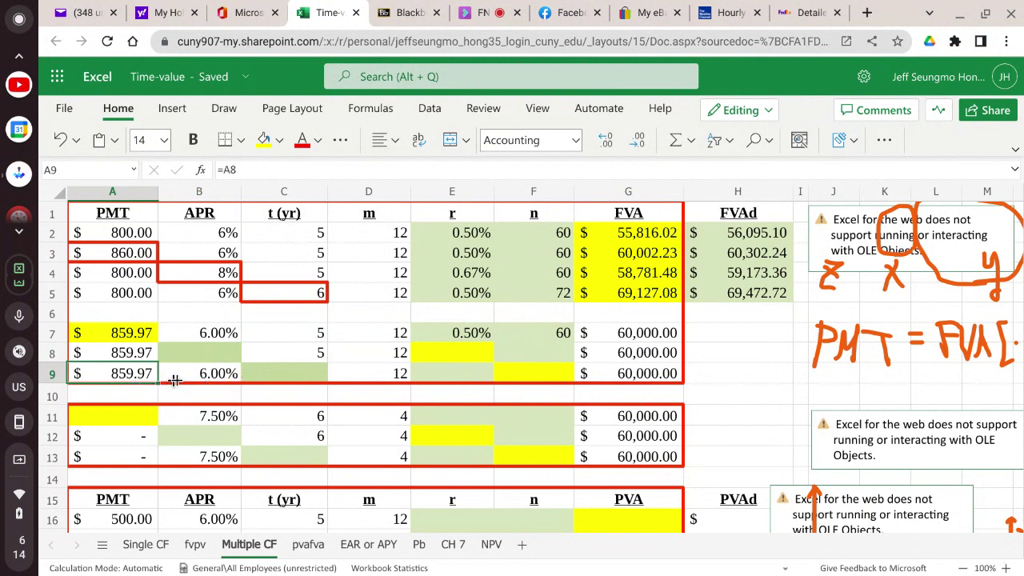
{"action": "left_click", "coordinate": [314, 376]}
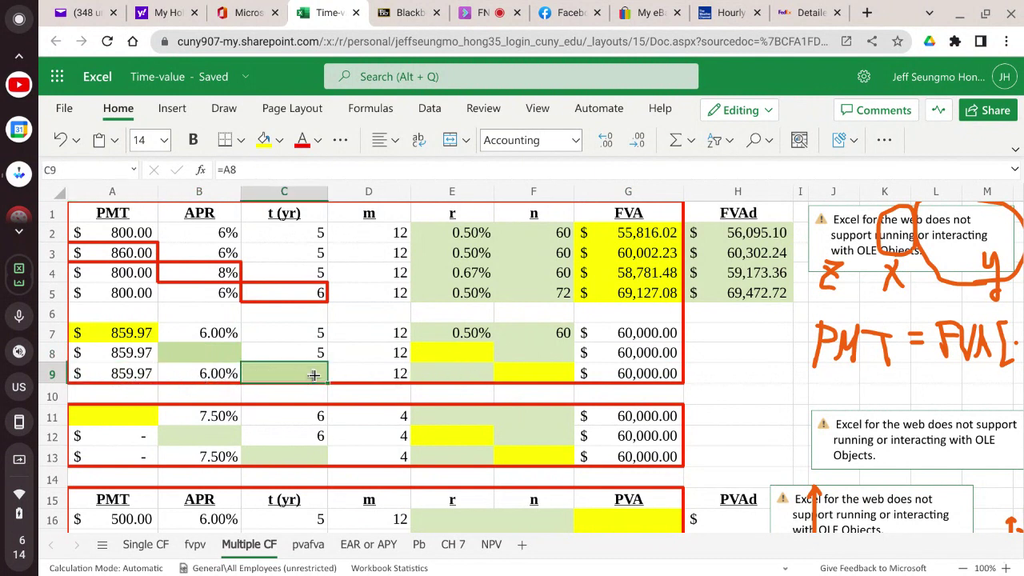
{"action": "left_click", "coordinate": [630, 374]}
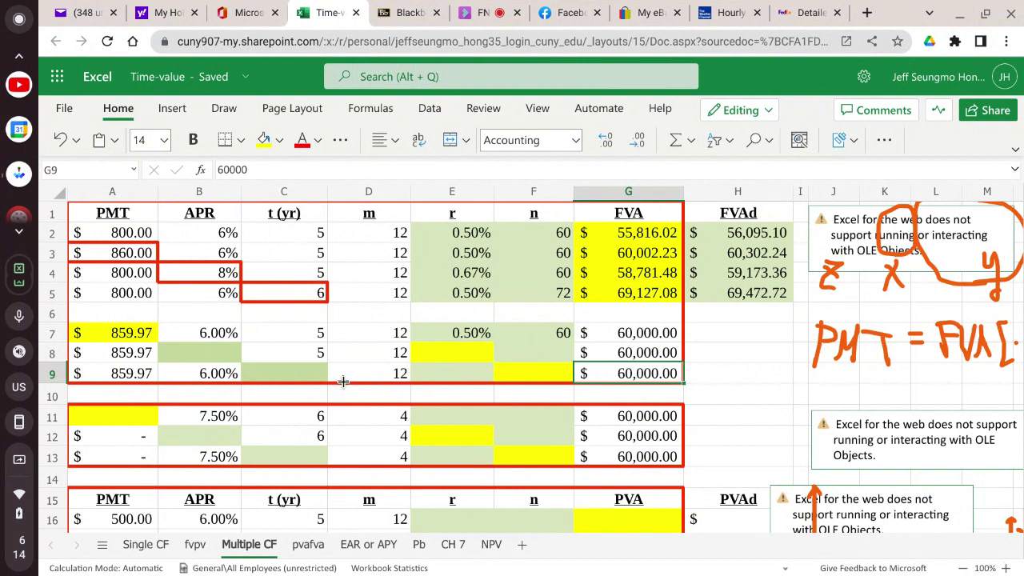
{"action": "left_click", "coordinate": [228, 352]}
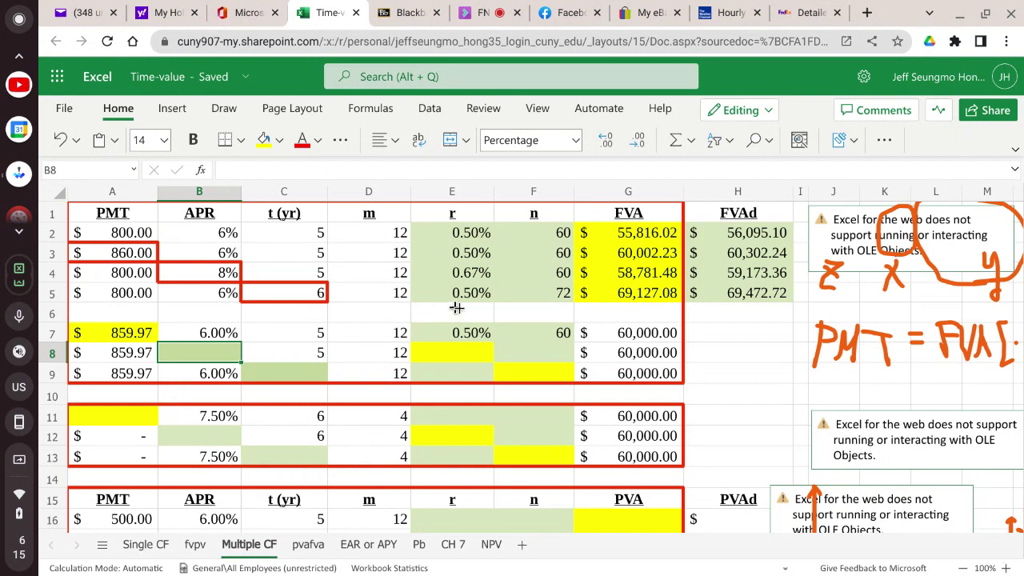
{"action": "left_click", "coordinate": [517, 345]}
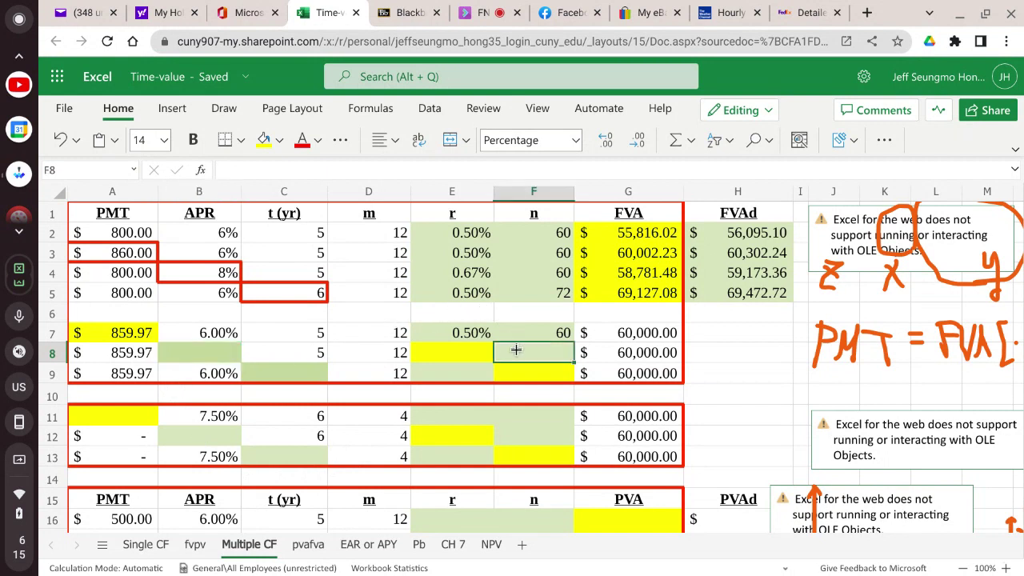
{"action": "left_click", "coordinate": [189, 353]}
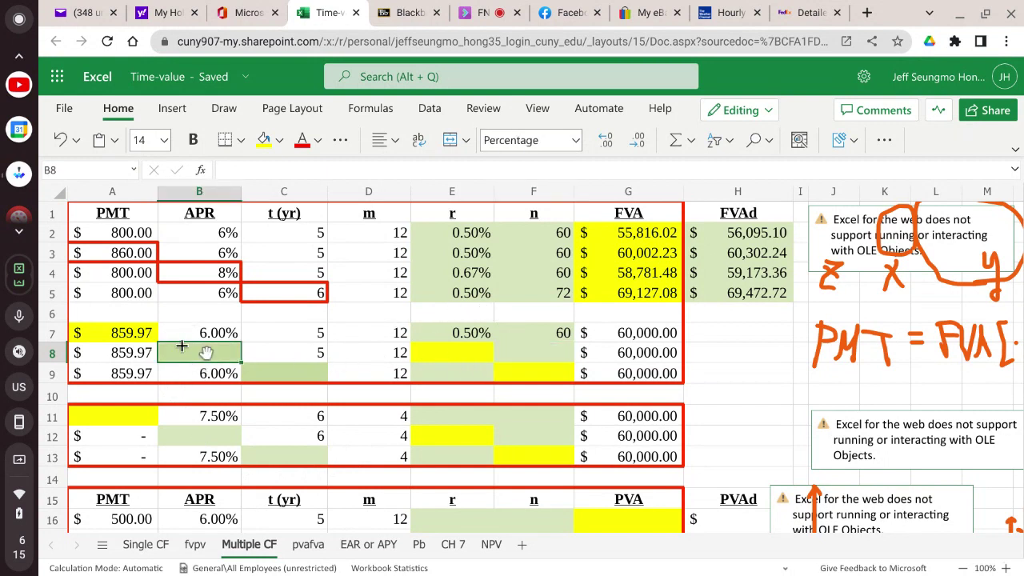
{"action": "left_click", "coordinate": [448, 355]}
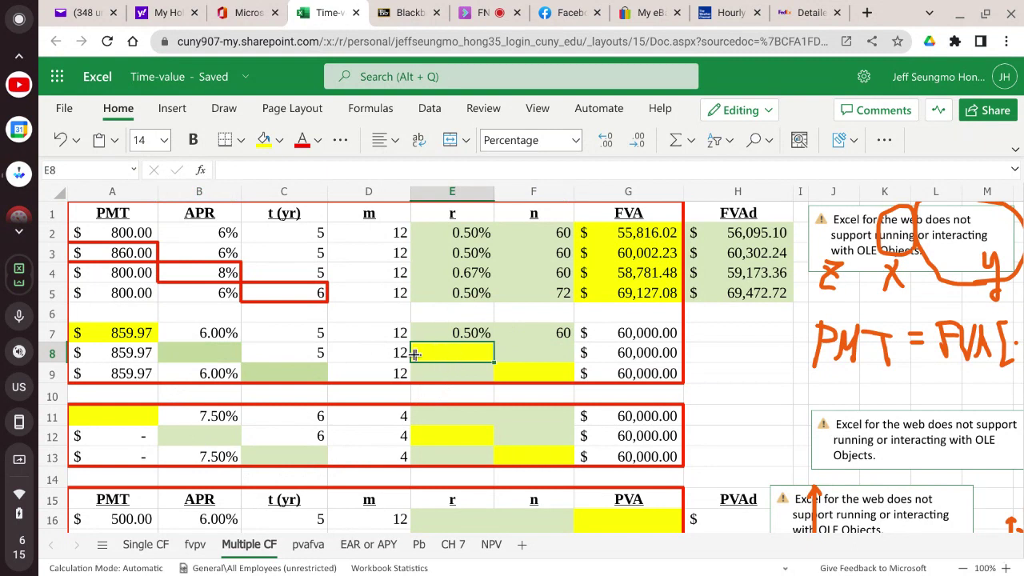
{"action": "left_click", "coordinate": [387, 354]}
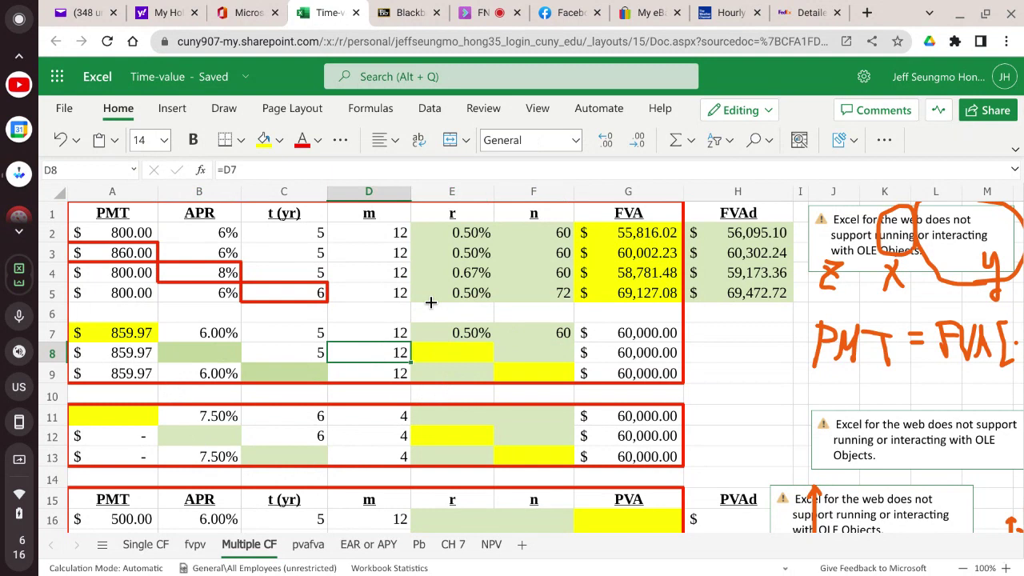
{"action": "left_click", "coordinate": [519, 352]}
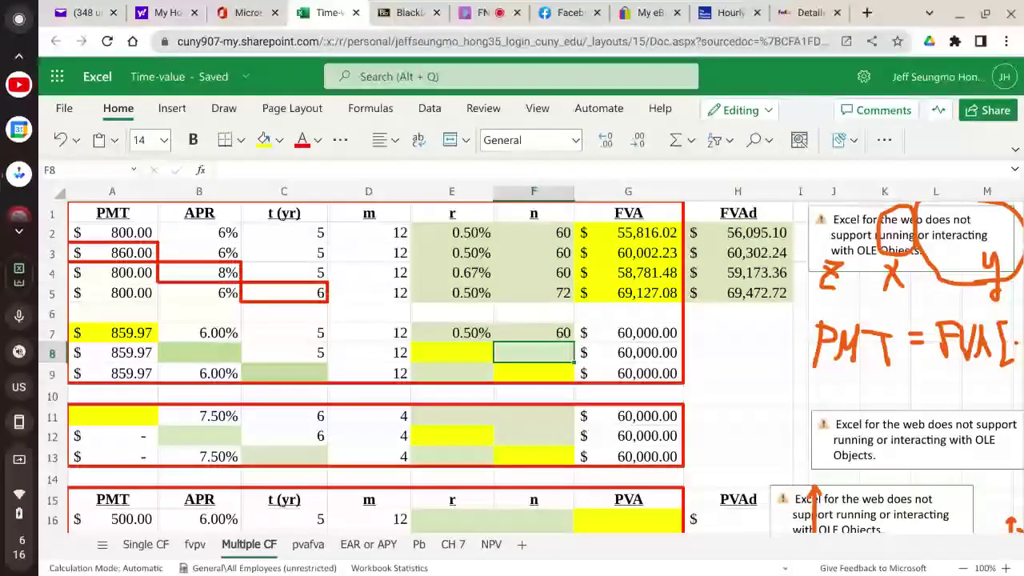
{"action": "type", "text": "="}
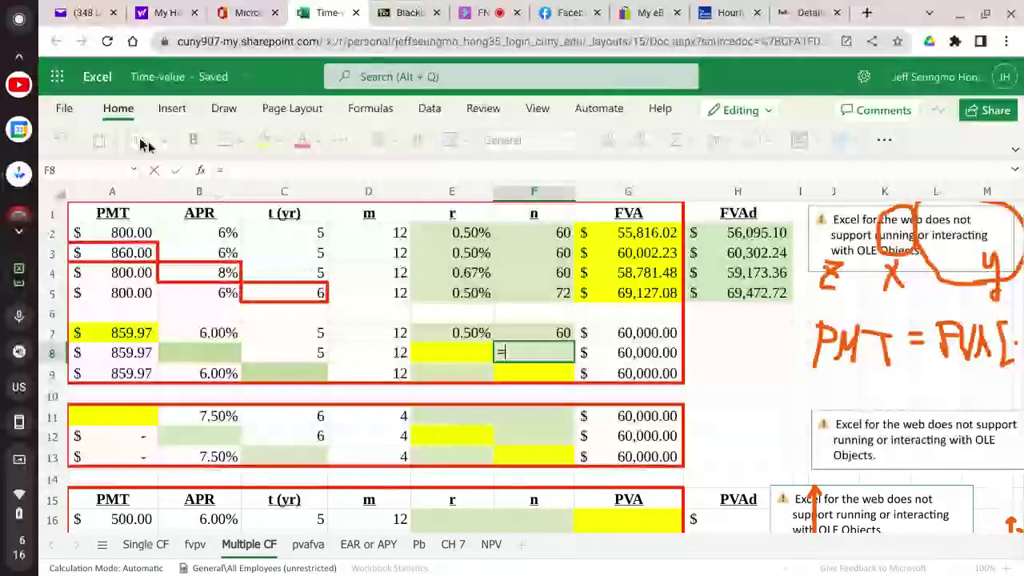
{"action": "key", "text": "Escape"}
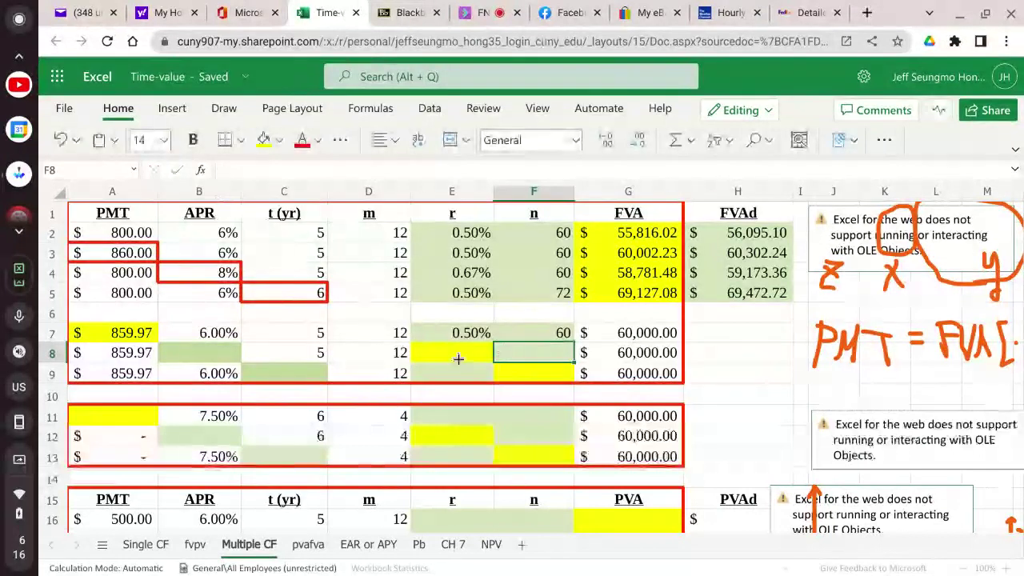
- Fill the number-of-periods formula from F7 down into F8
{"action": "left_click", "coordinate": [531, 330]}
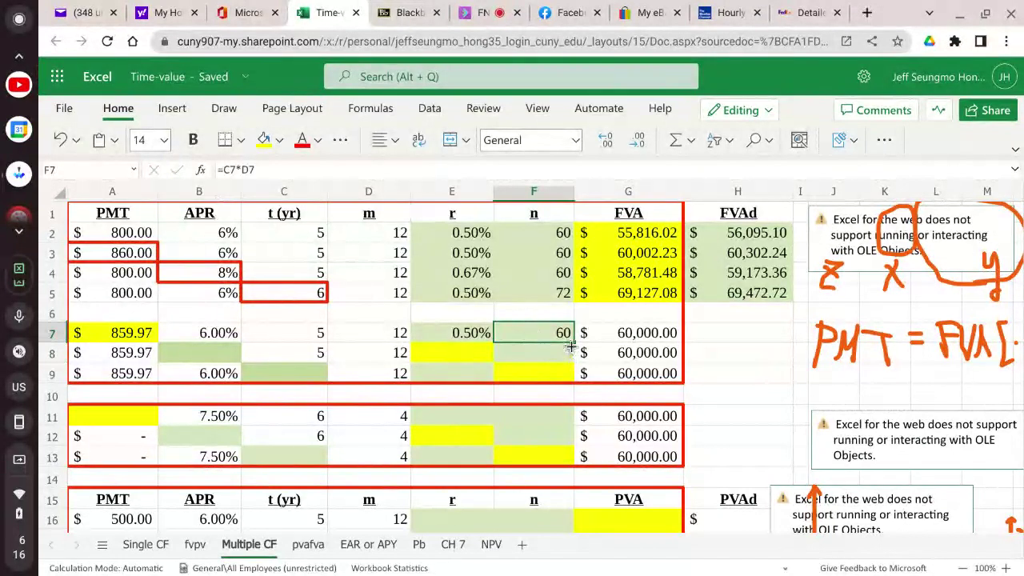
{"action": "left_click", "coordinate": [570, 347]}
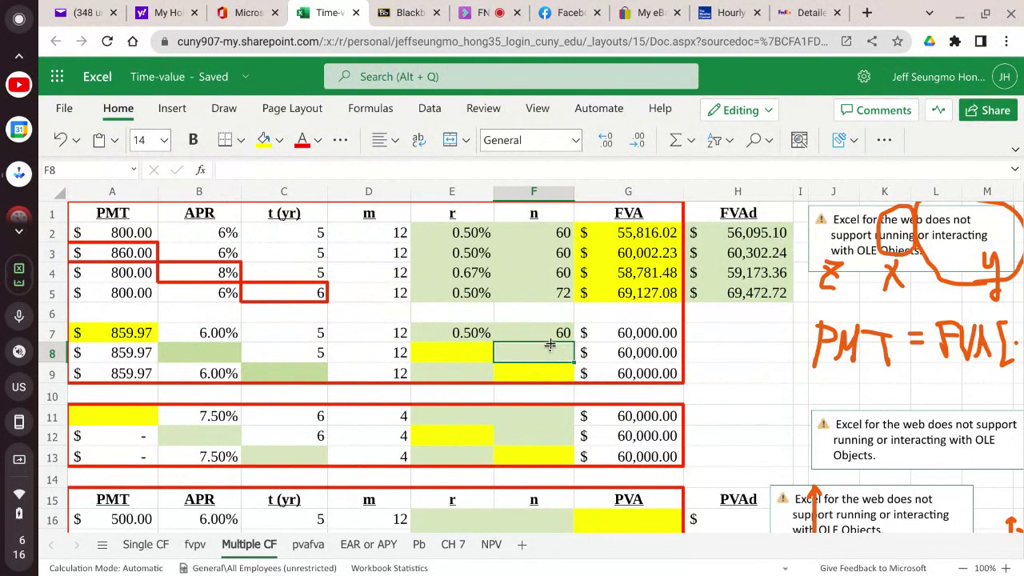
{"action": "left_click", "coordinate": [556, 334]}
{"action": "left_click_drag", "start_coordinate": [573, 342], "coordinate": [570, 347]}
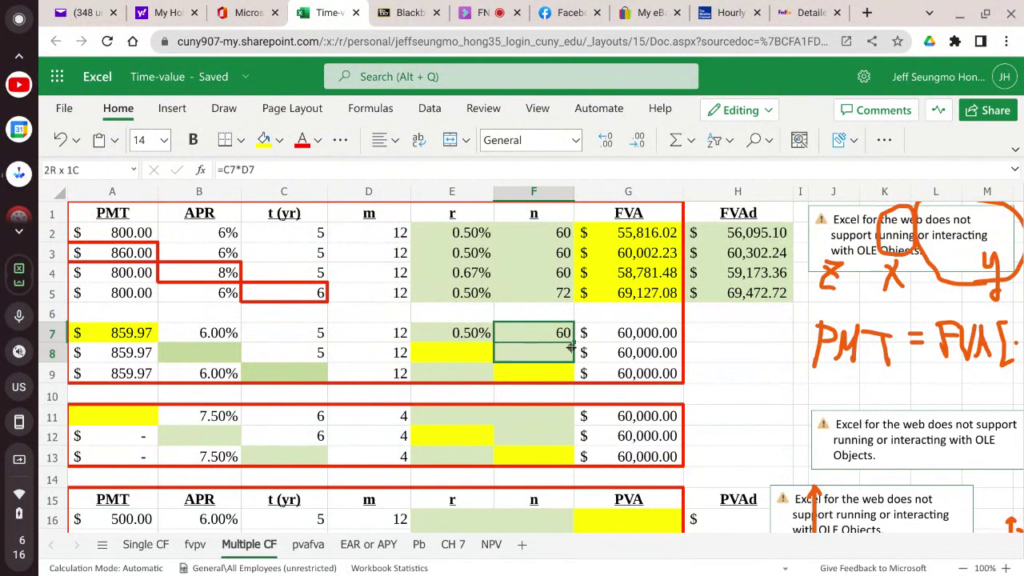
{"action": "key", "text": "ctrl+d"}
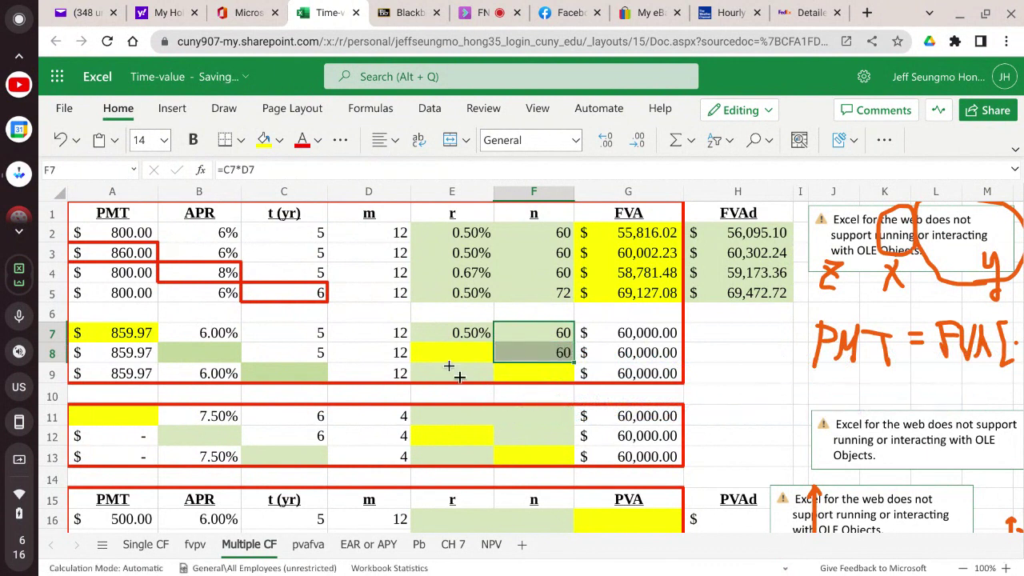
- Begin a RATE formula in E8 with F8 as the number of periods and negative A8 as the payment
{"action": "left_click", "coordinate": [448, 357]}
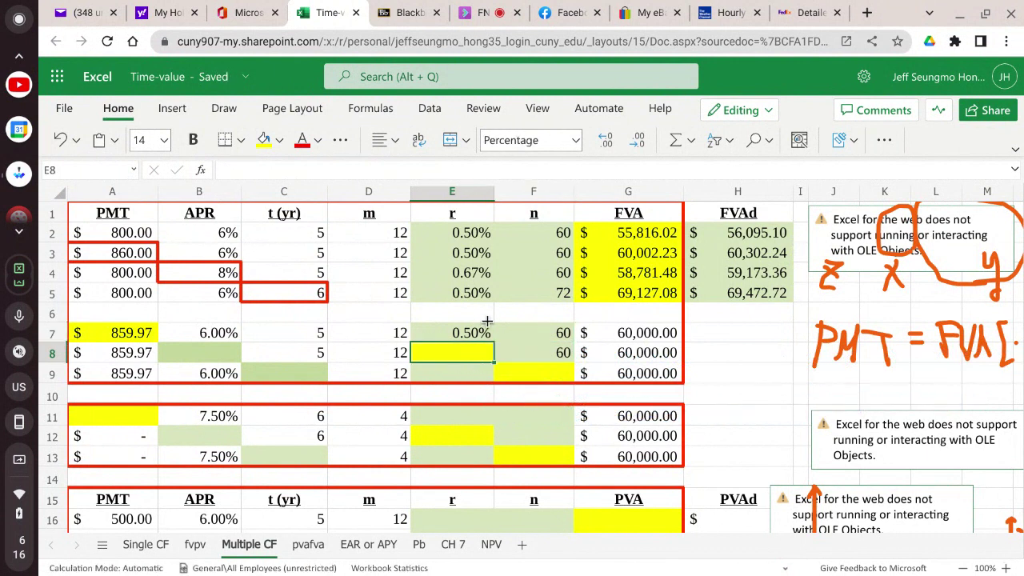
{"action": "type", "text": "=rate"}
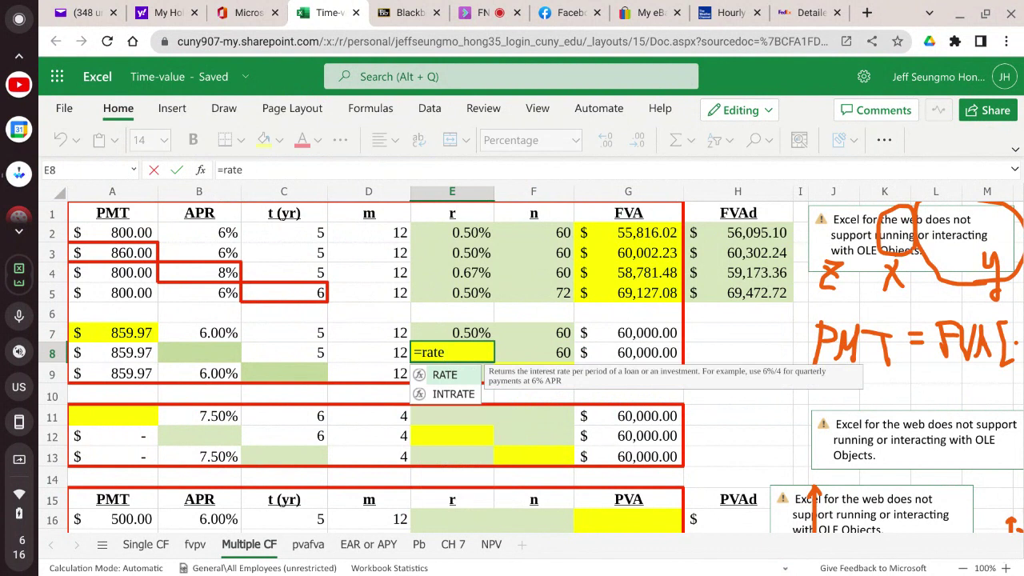
{"action": "double_click", "coordinate": [444, 378]}
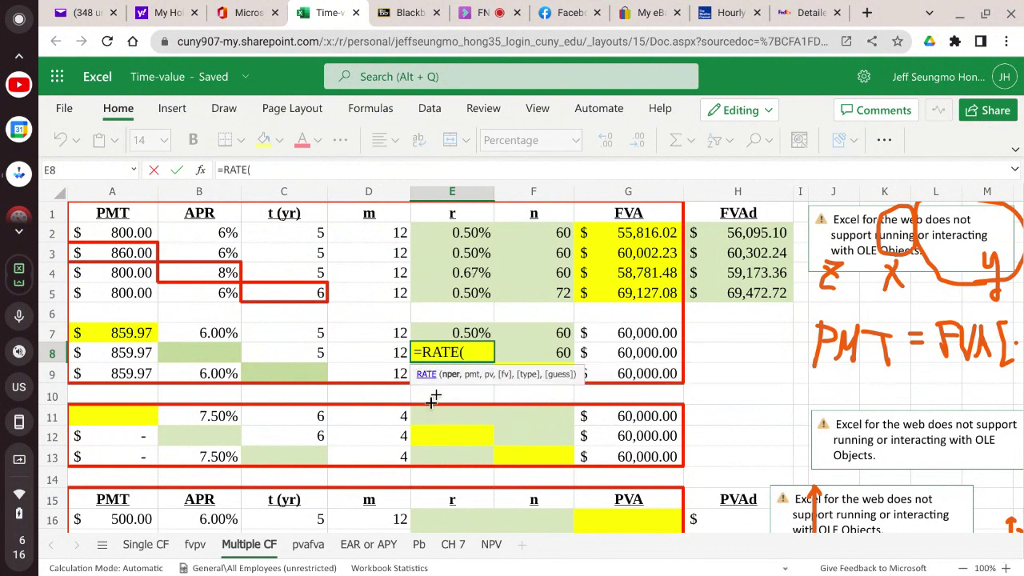
{"action": "left_click", "coordinate": [524, 355]}
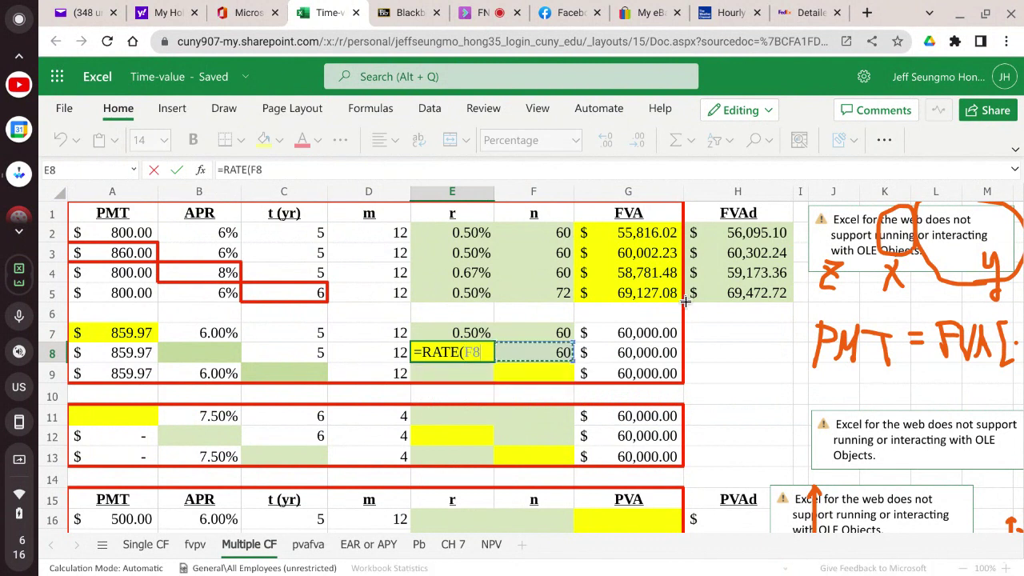
{"action": "type", "text": ","}
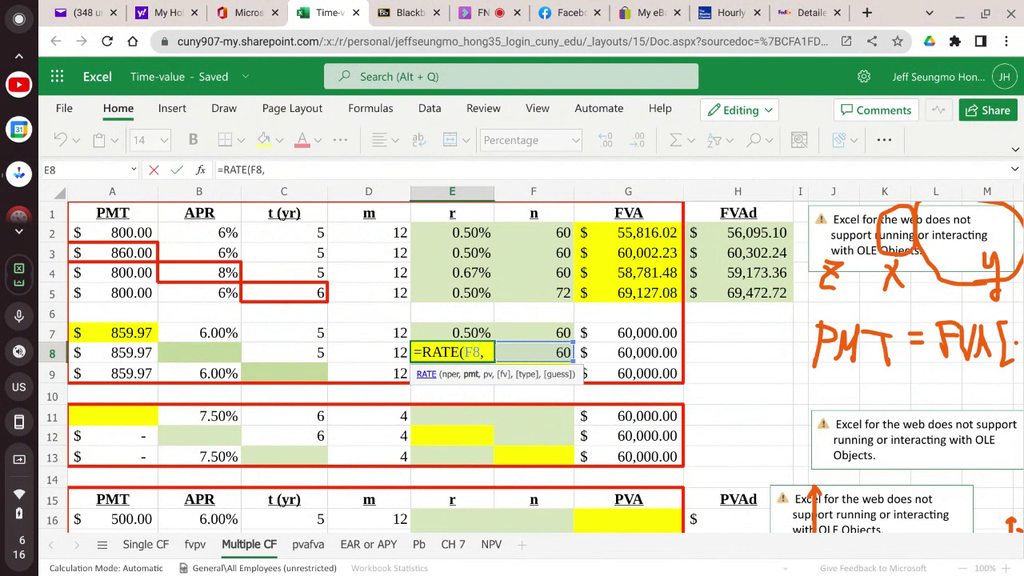
{"action": "left_click", "coordinate": [126, 353]}
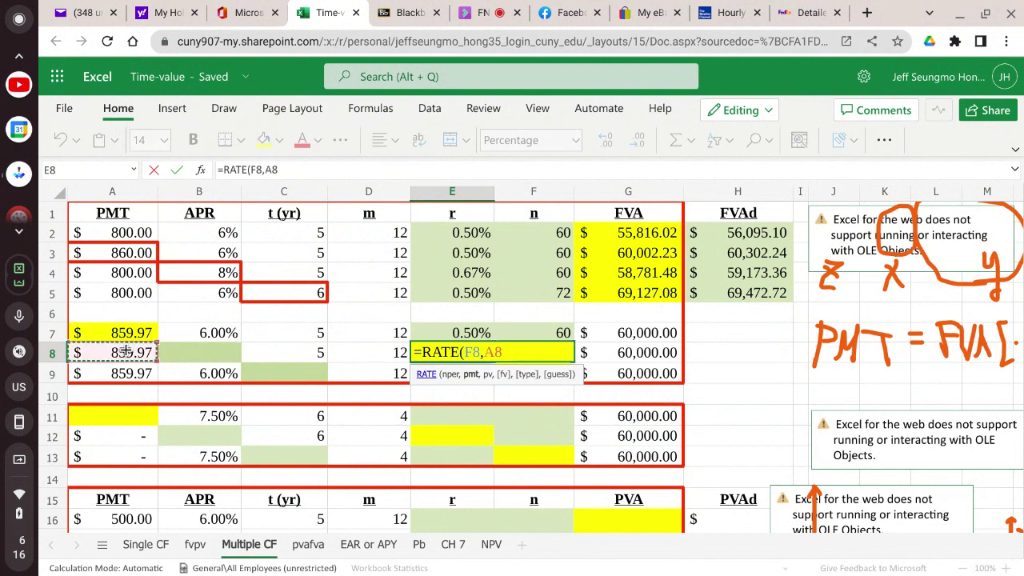
{"action": "left_click", "coordinate": [485, 352]}
{"action": "type", "text": "-"}
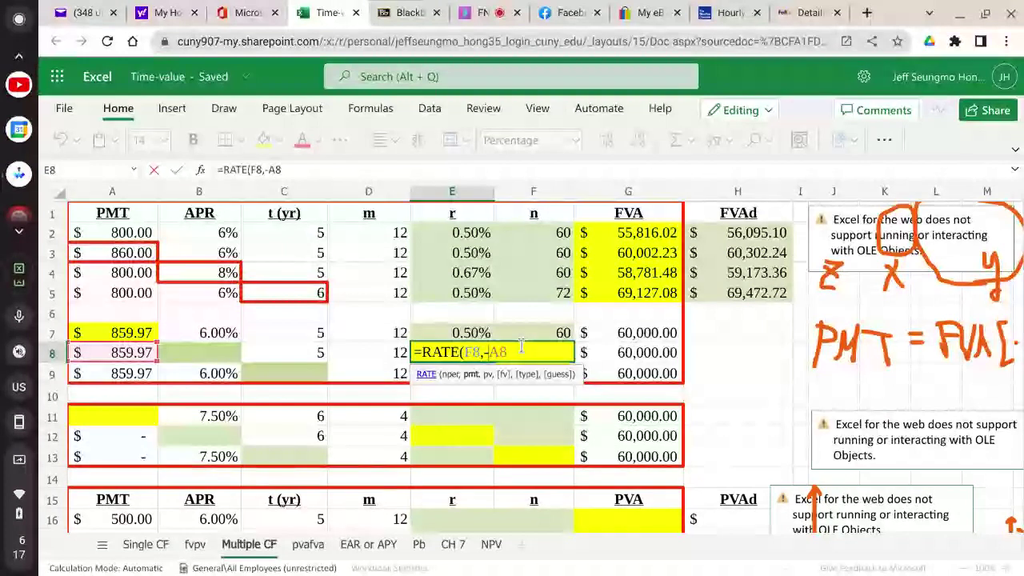
- Complete the E8 formula as =RATE(F8,-A8,,G8,,), leaving pv, type and guess blank
{"action": "type", "text": ","}
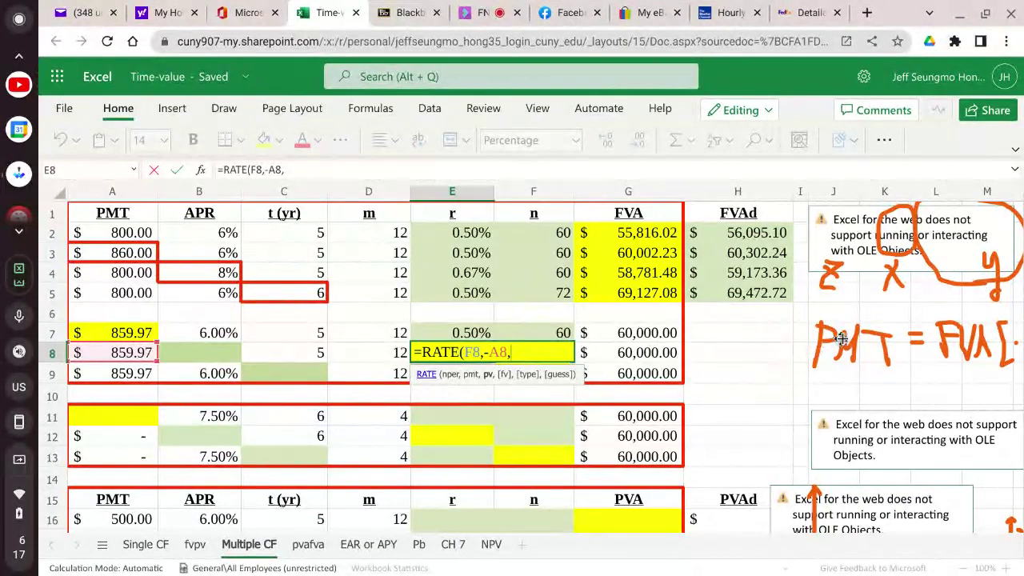
{"action": "type", "text": ","}
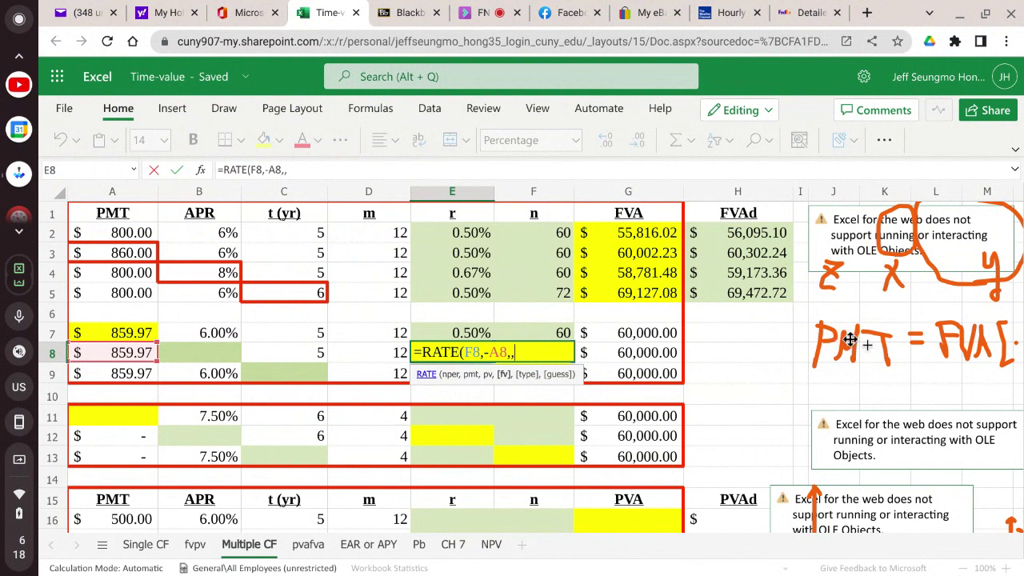
{"action": "left_click", "coordinate": [626, 353]}
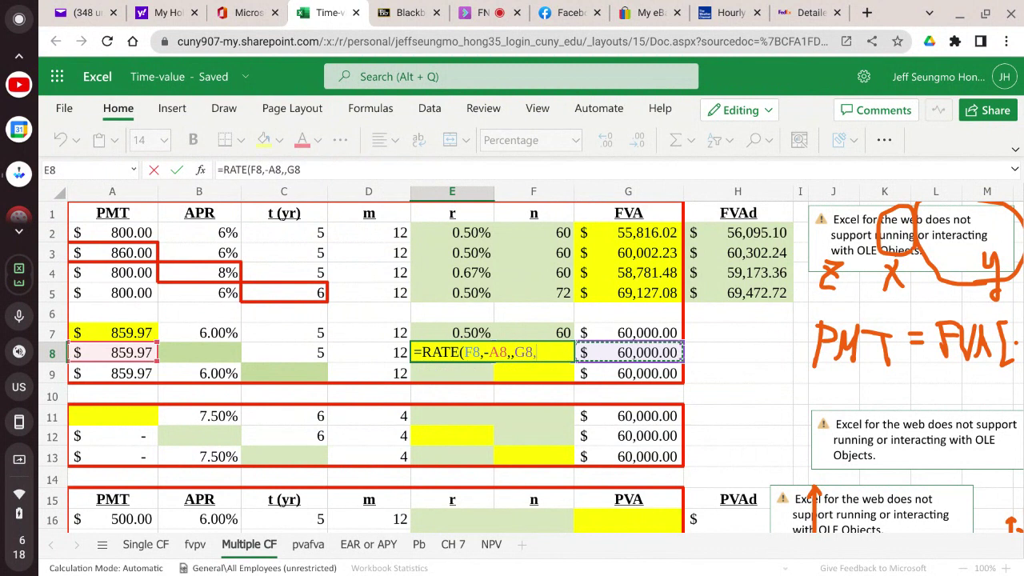
{"action": "type", "text": ","}
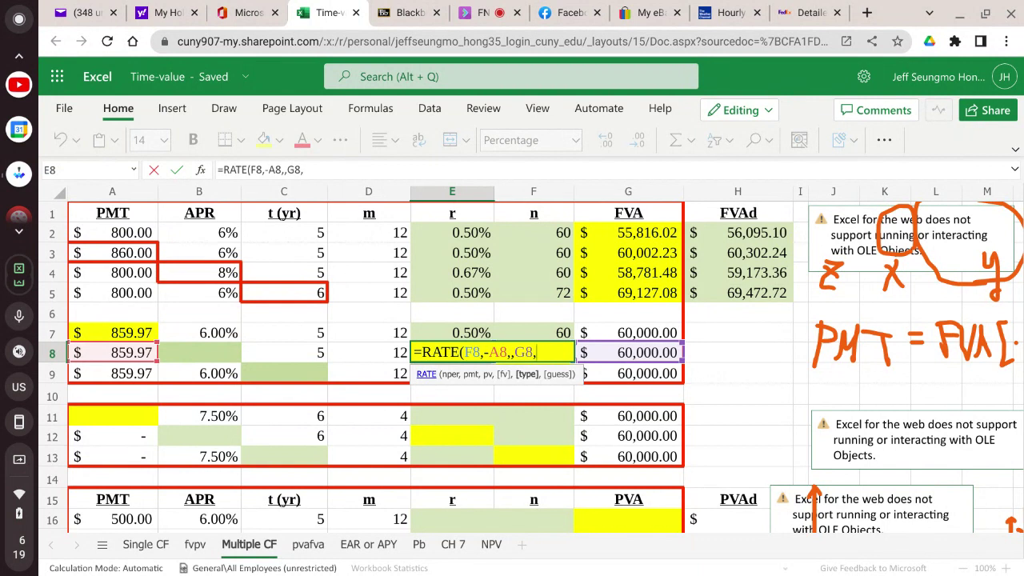
{"action": "type", "text": ","}
{"action": "type", "text": ")"}
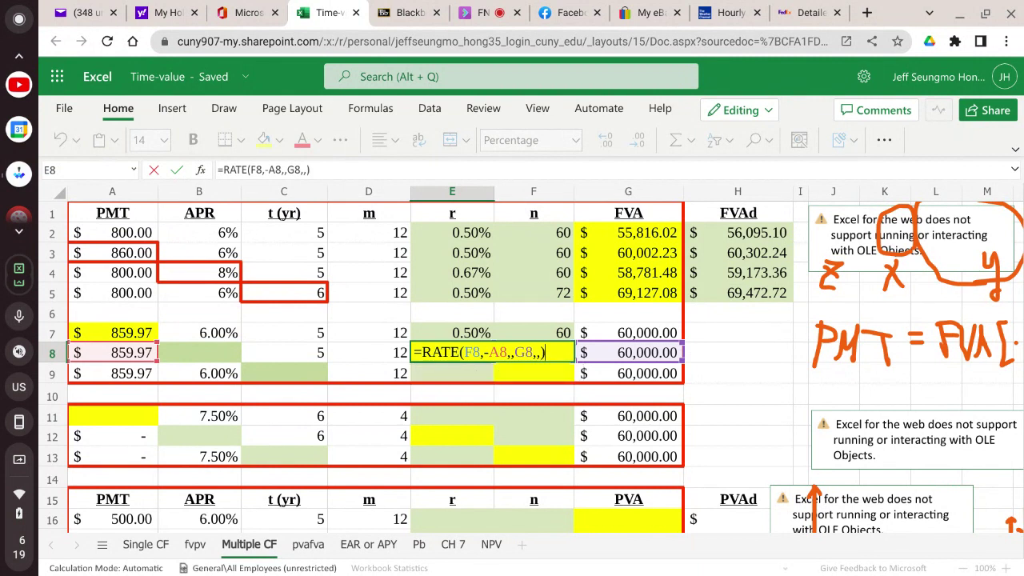
{"action": "key", "text": "Return"}
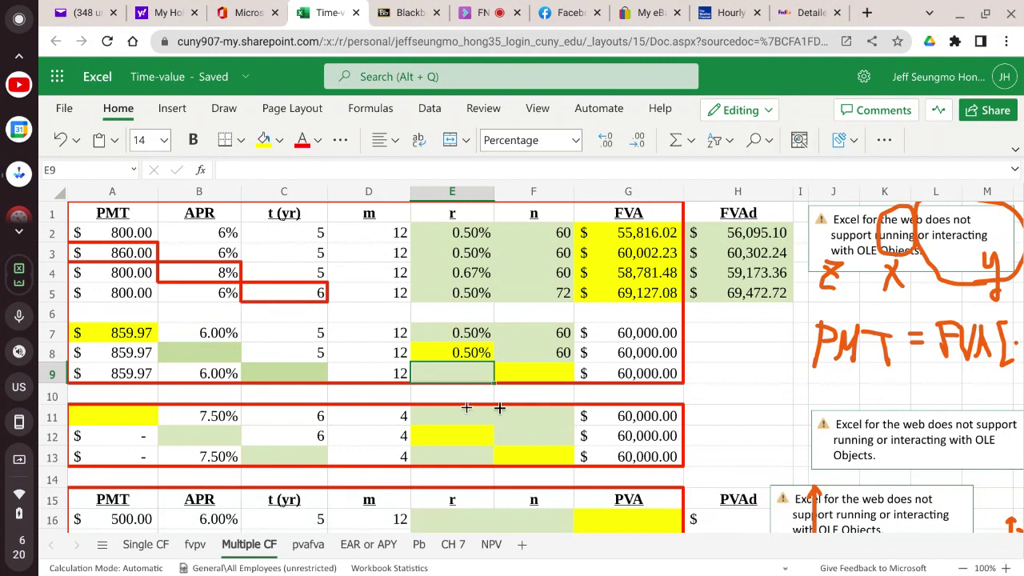
{"action": "left_click", "coordinate": [456, 352]}
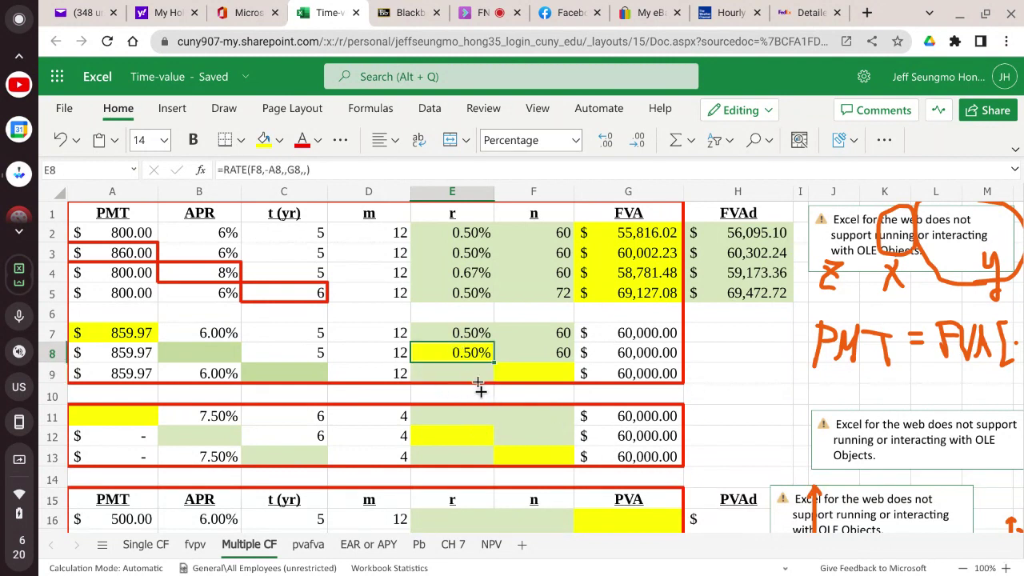
- Compute the APR in B8 as the periodic rate times the compounding frequency, =E8*D8
{"action": "left_click", "coordinate": [197, 353]}
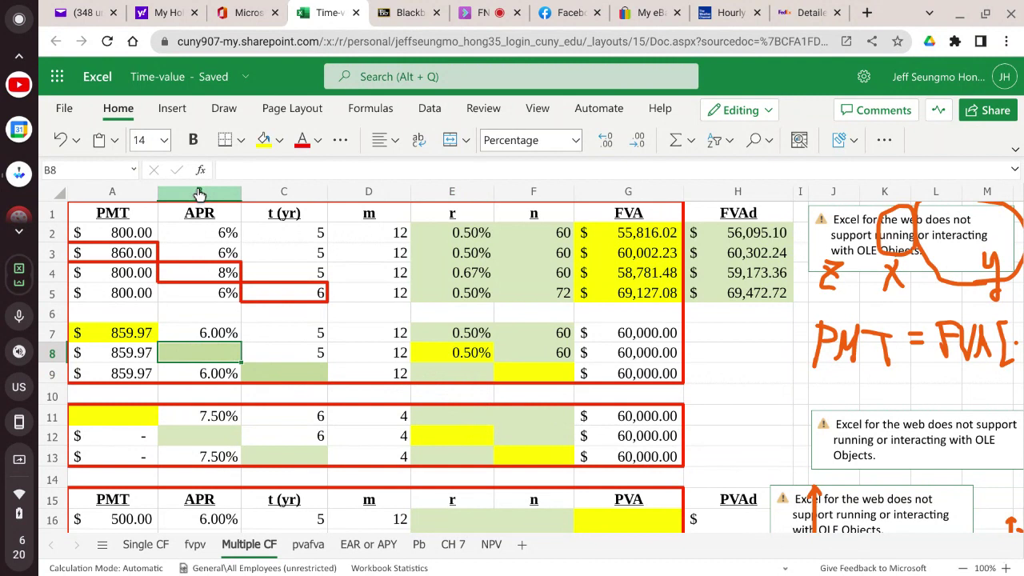
{"action": "type", "text": "="}
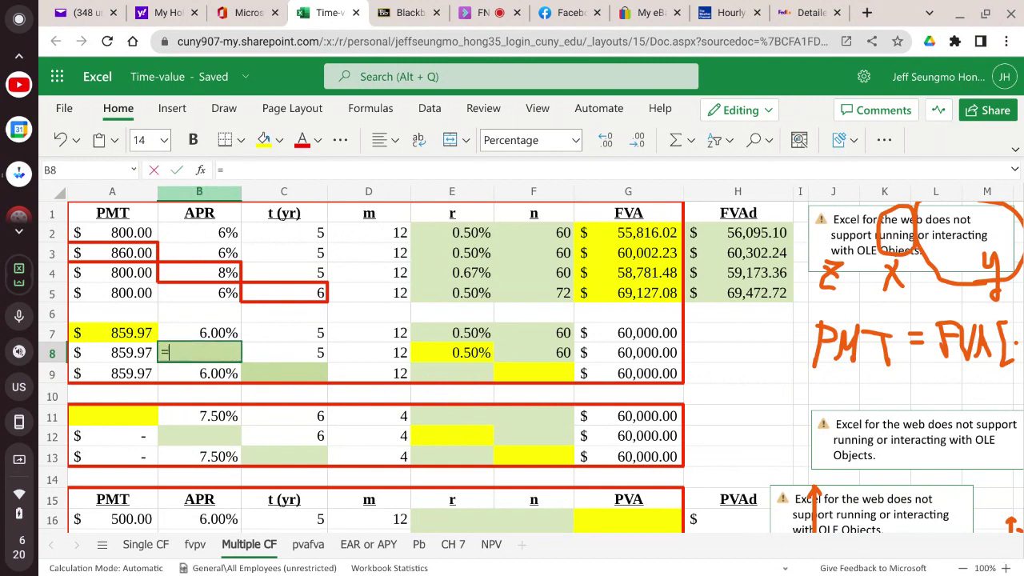
{"action": "left_click", "coordinate": [452, 352]}
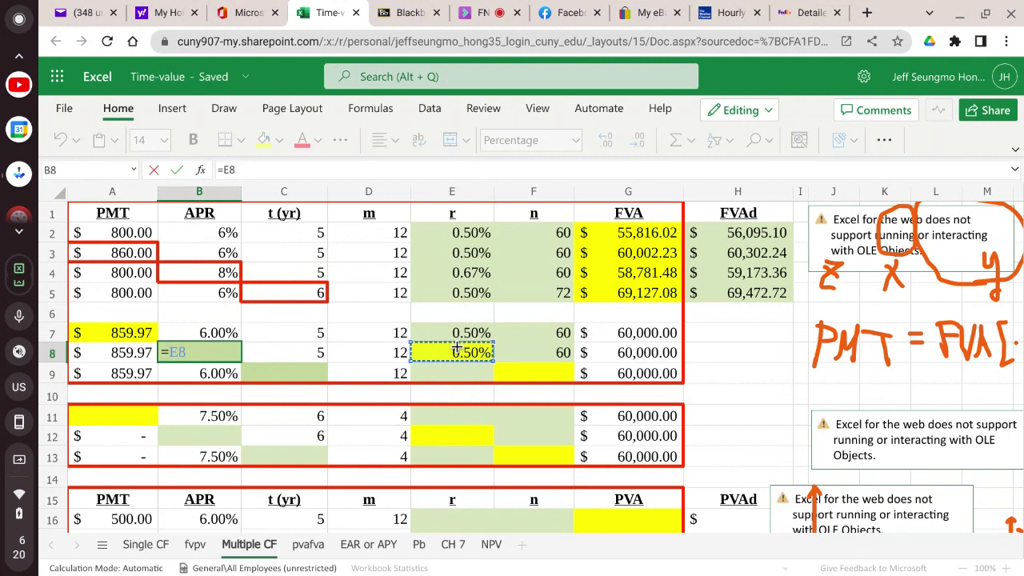
{"action": "type", "text": "*"}
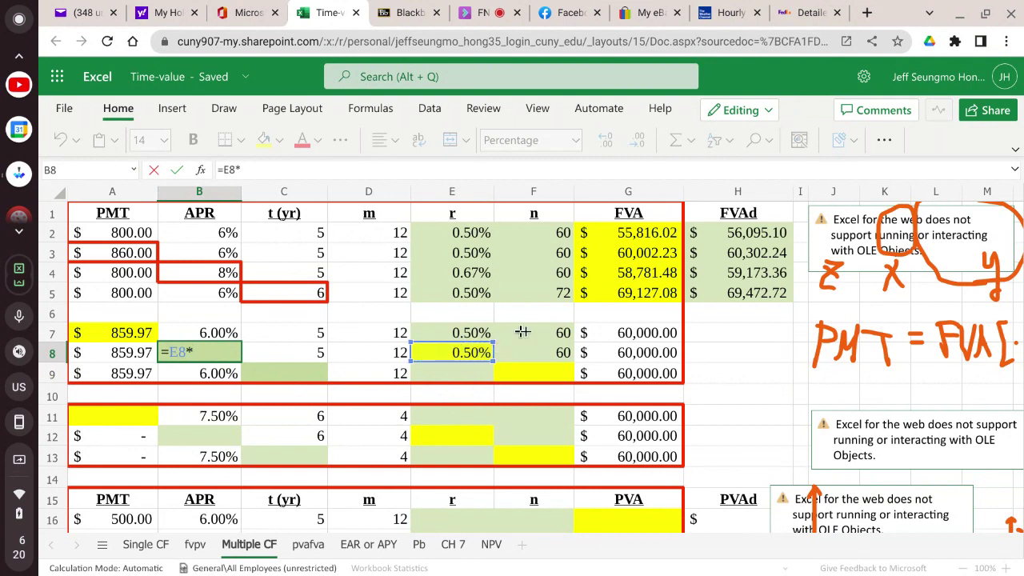
{"action": "left_click", "coordinate": [390, 353]}
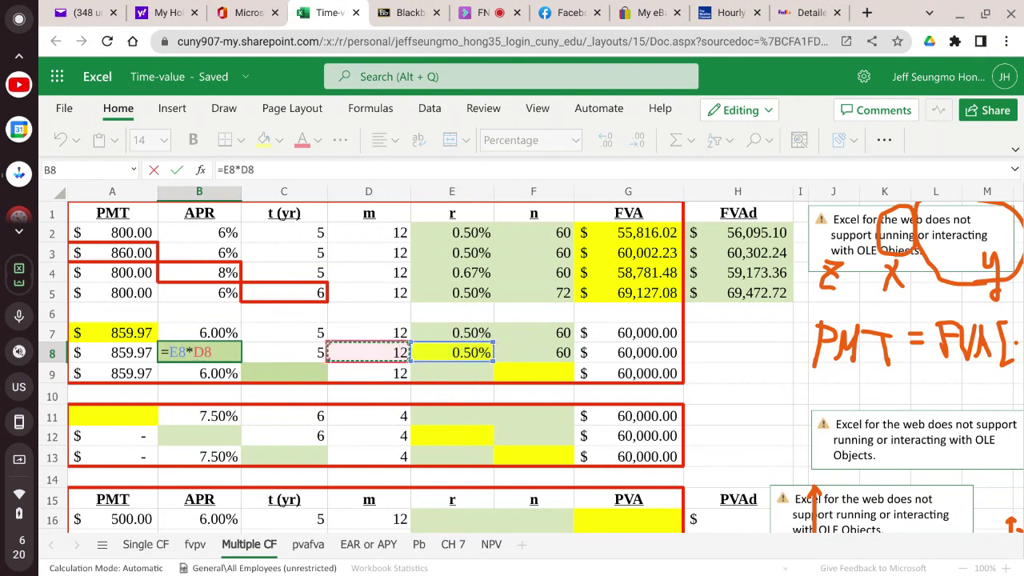
{"action": "key", "text": "Return"}
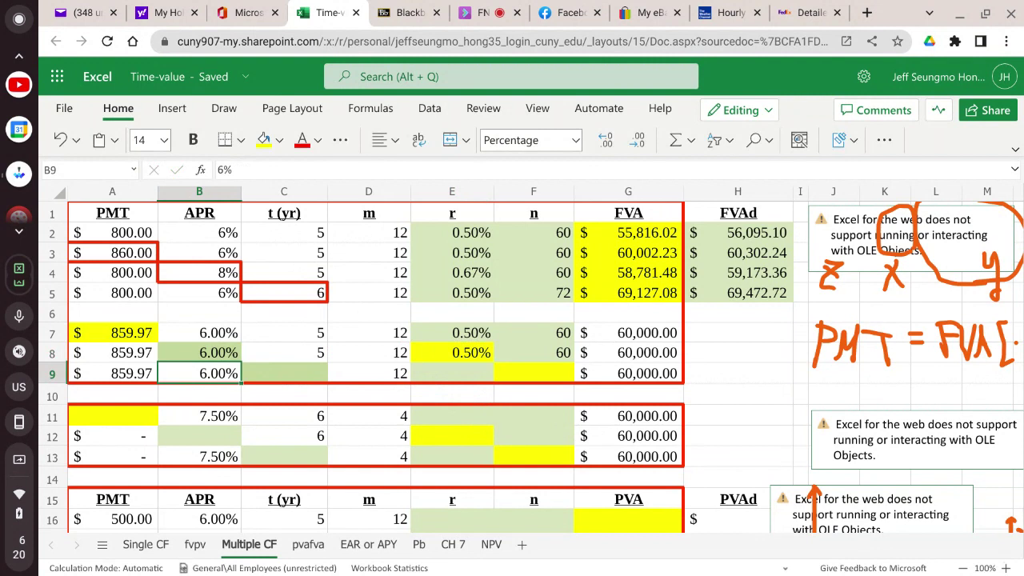
- Check the Chromebook's audio output and input devices, lower the system volume slightly, and return to the worksheet
{"action": "left_click", "coordinate": [20, 522]}
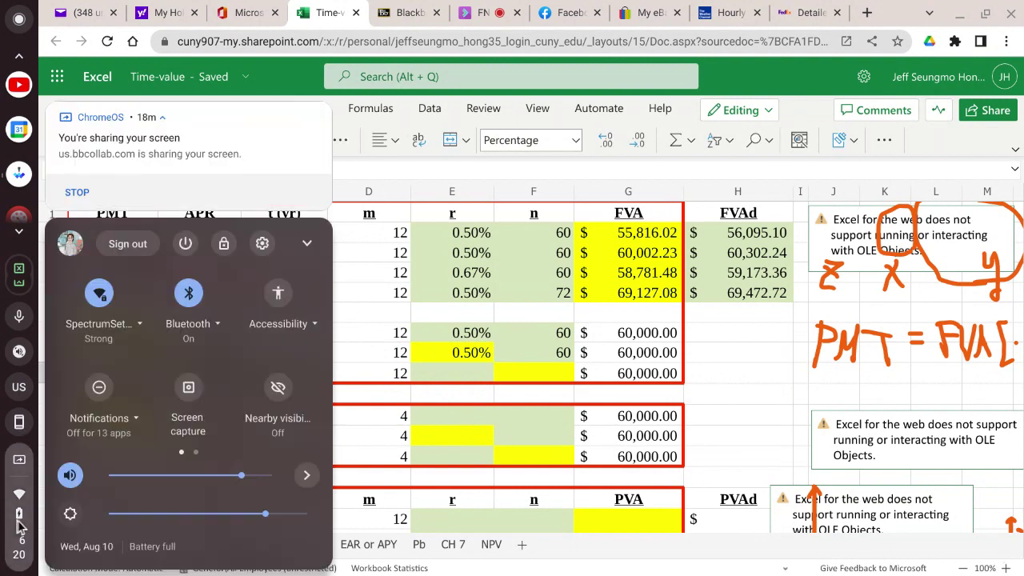
{"action": "left_click", "coordinate": [308, 477]}
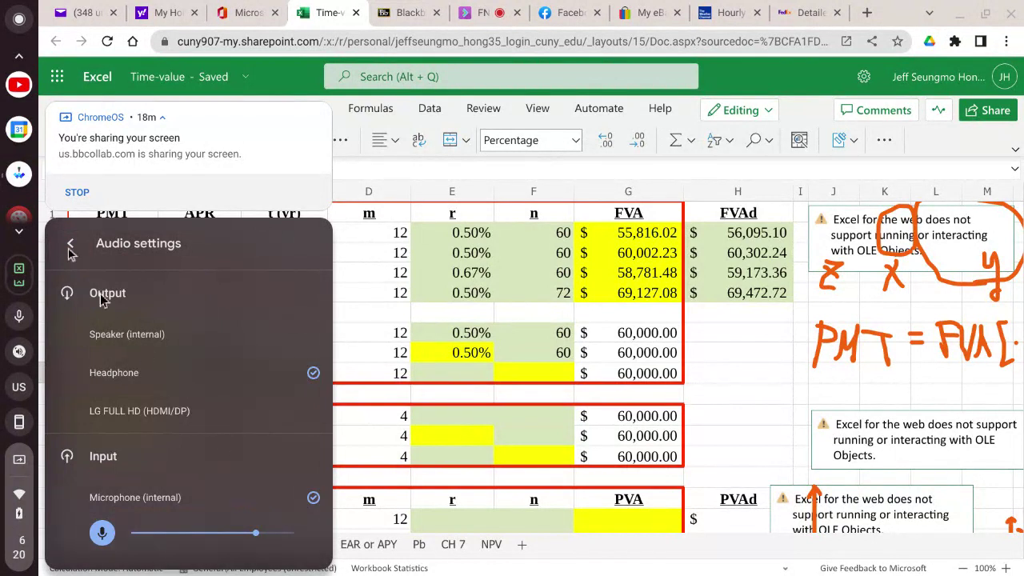
{"action": "left_click", "coordinate": [69, 245]}
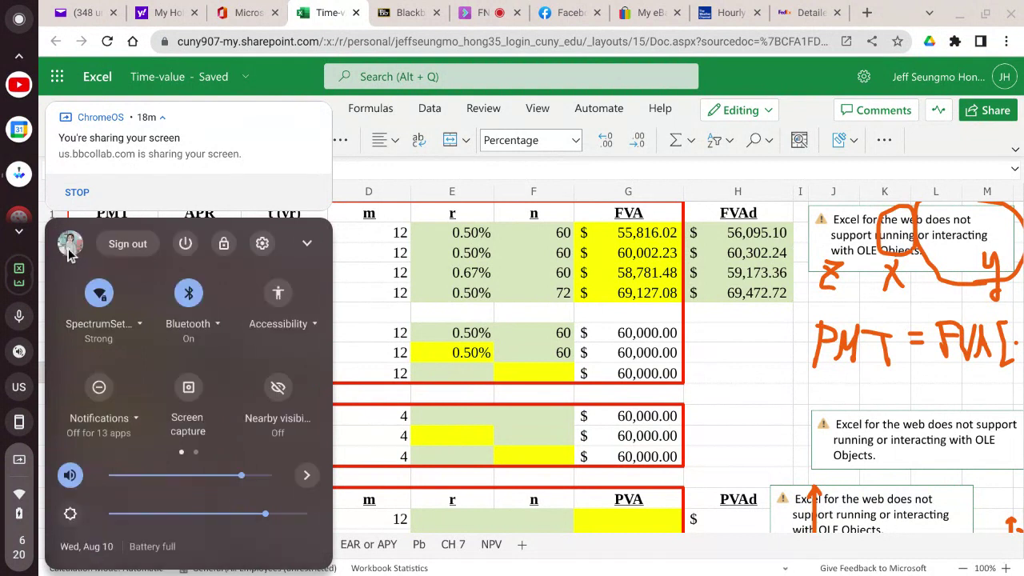
{"action": "left_click", "coordinate": [201, 479]}
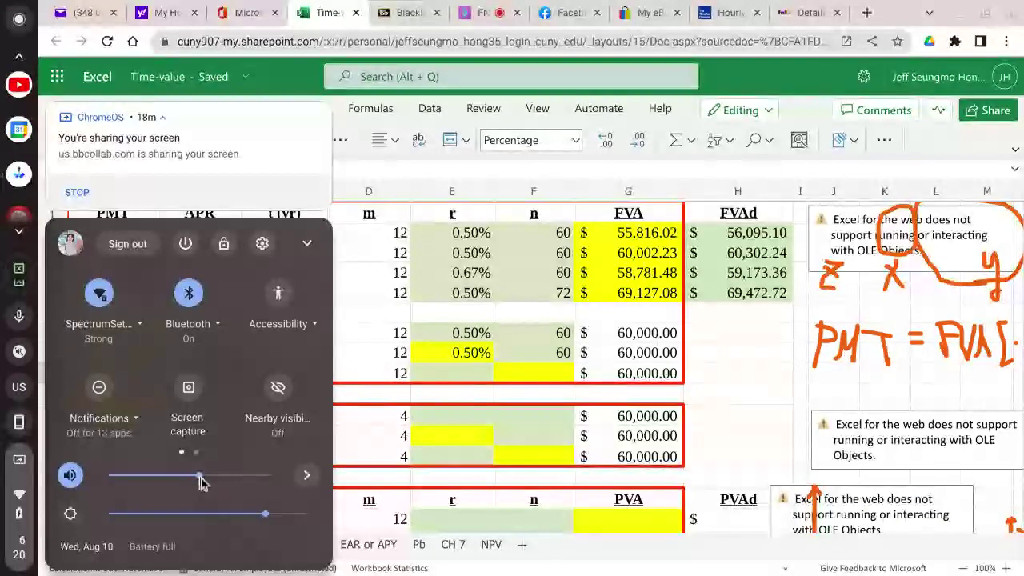
{"action": "left_click_drag", "start_coordinate": [200, 477], "coordinate": [218, 483]}
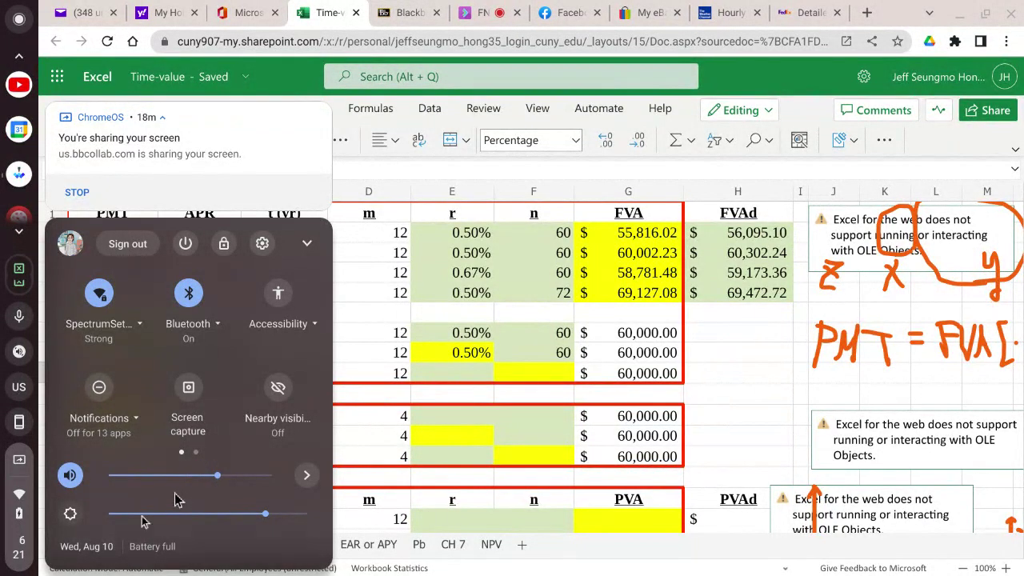
{"action": "left_click", "coordinate": [221, 477]}
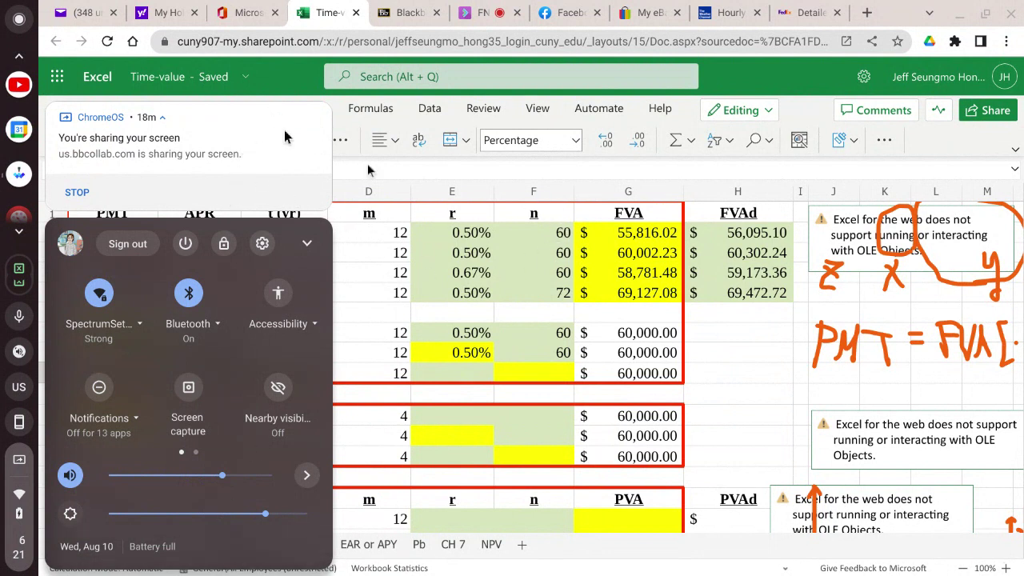
{"action": "left_click", "coordinate": [720, 349]}
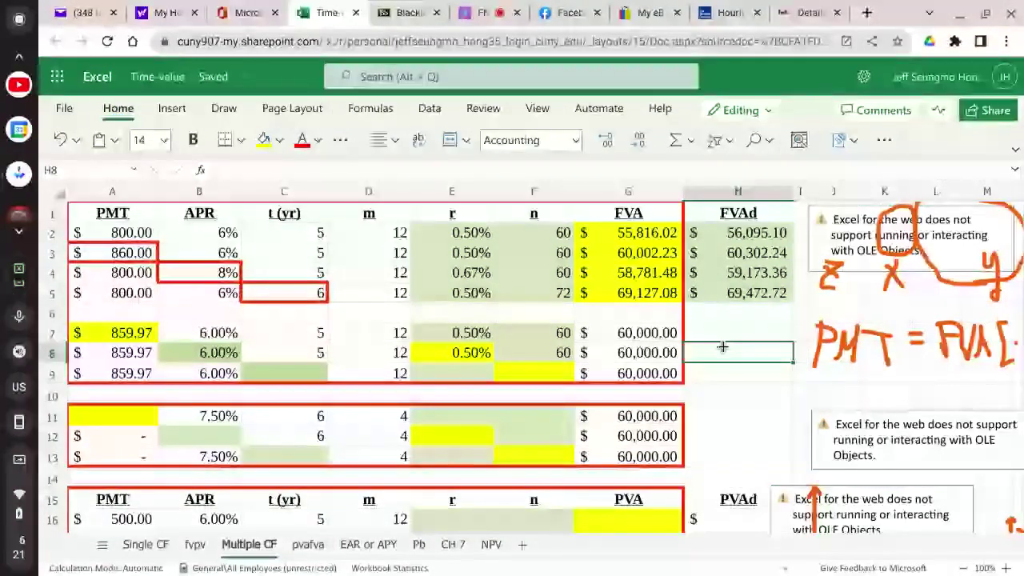
{"action": "left_click", "coordinate": [46, 374]}
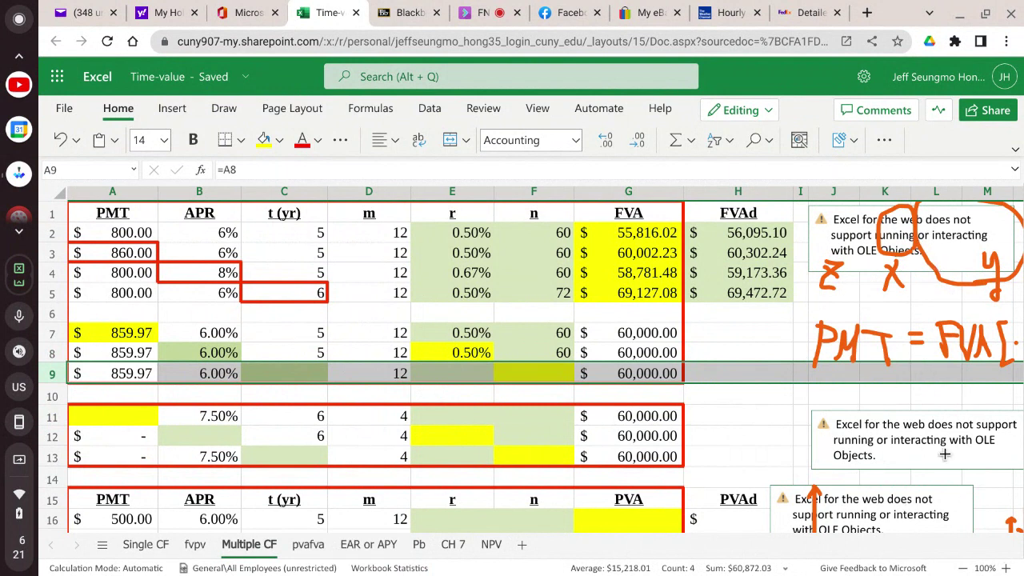
{"action": "scroll", "coordinate": [945, 454], "scroll_direction": "down", "scroll_amount": 3}
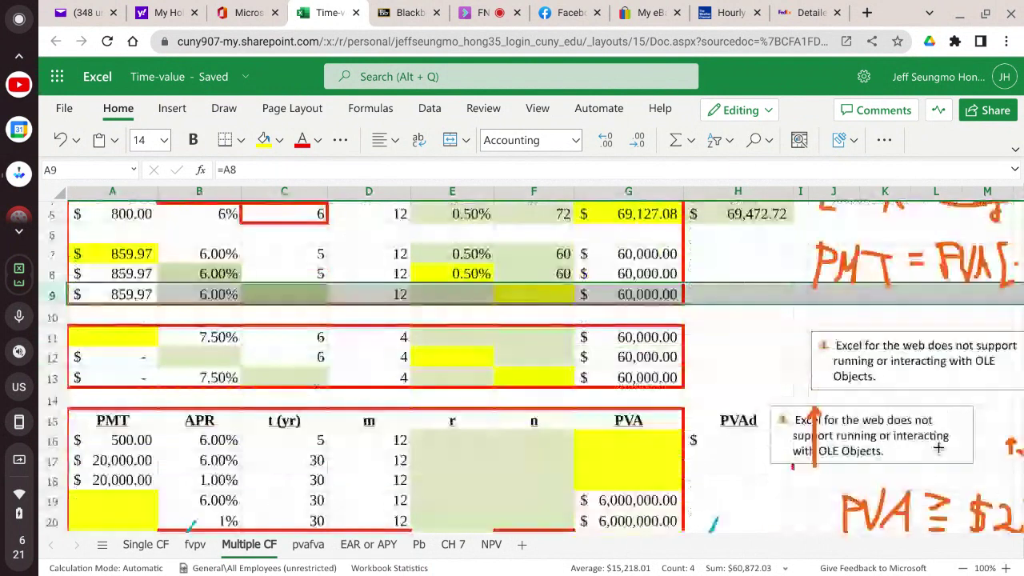
{"action": "scroll", "coordinate": [939, 448], "scroll_direction": "down", "scroll_amount": 1}
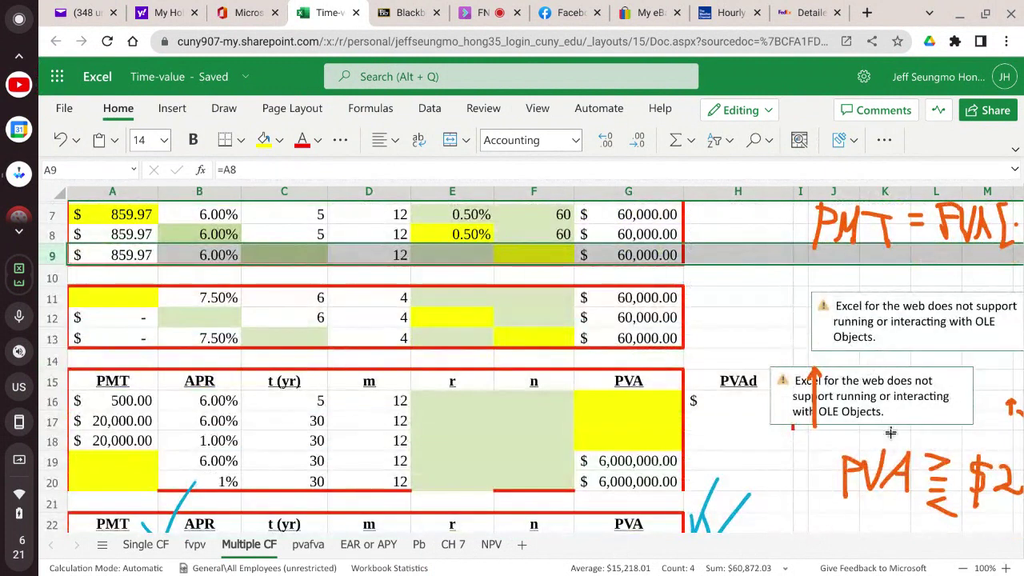
{"action": "scroll", "coordinate": [893, 428], "scroll_direction": "up", "scroll_amount": 4}
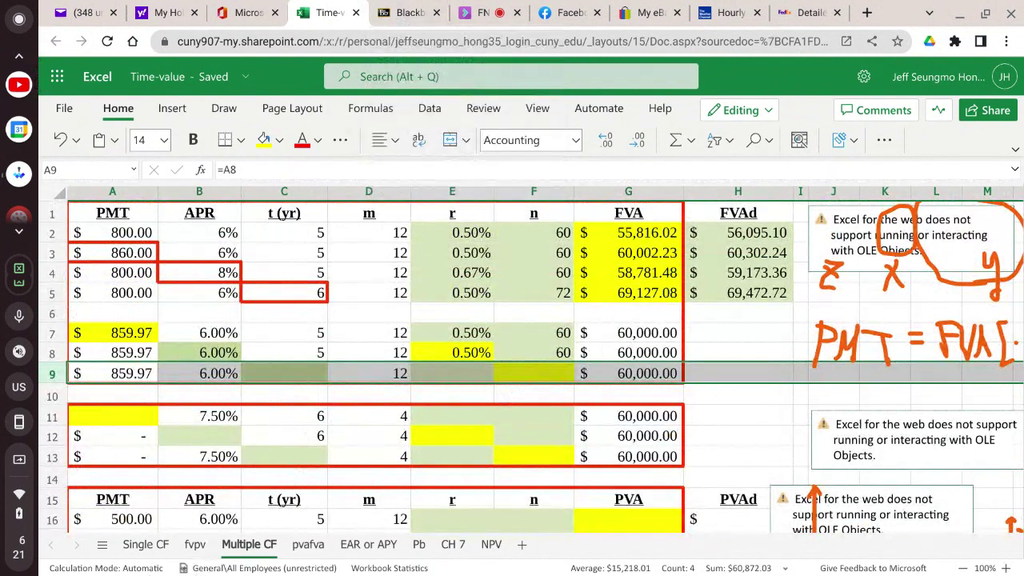
- Switch to the Files app, open the PC Downloads folder inside Downloads, and sort its contents by file type
{"action": "left_click", "coordinate": [20, 64]}
{"action": "left_click", "coordinate": [20, 64]}
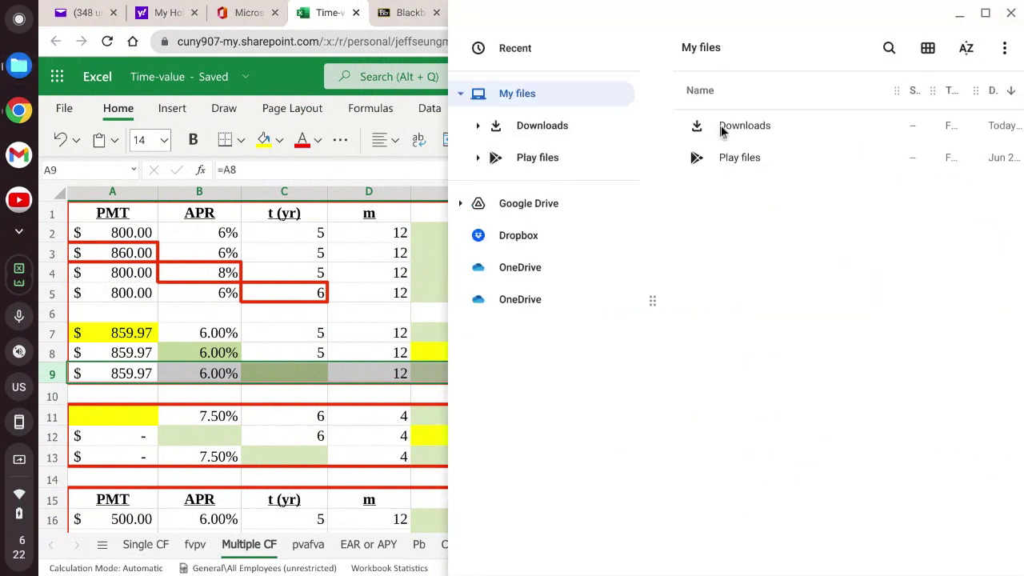
{"action": "left_click", "coordinate": [723, 131]}
{"action": "double_click", "coordinate": [722, 132]}
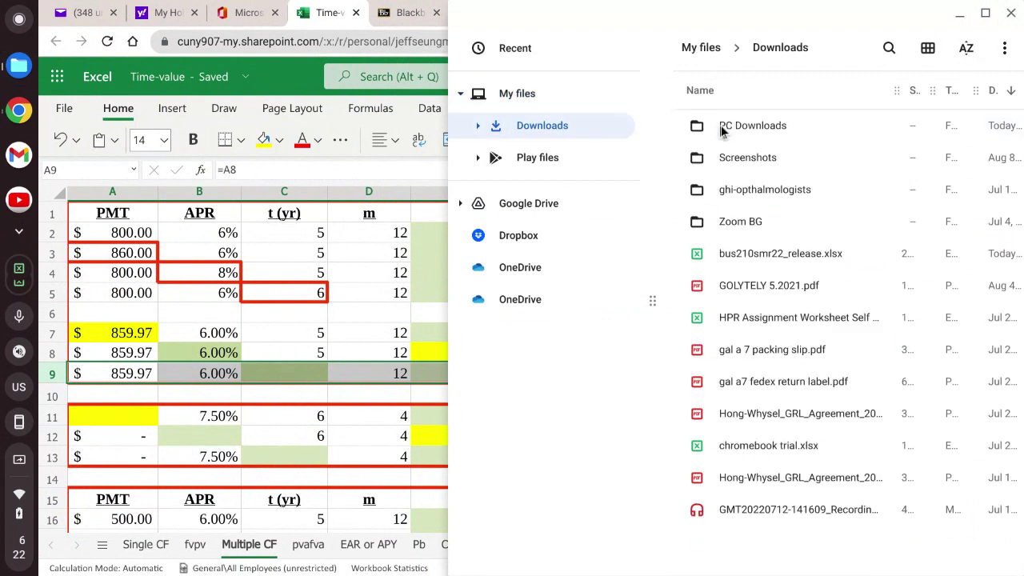
{"action": "double_click", "coordinate": [746, 127]}
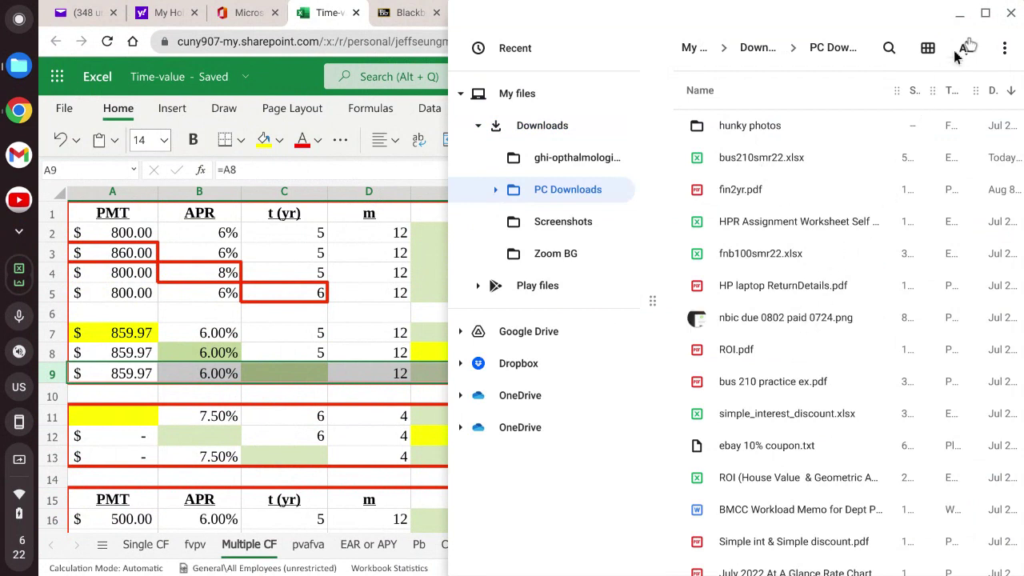
{"action": "left_click", "coordinate": [953, 90]}
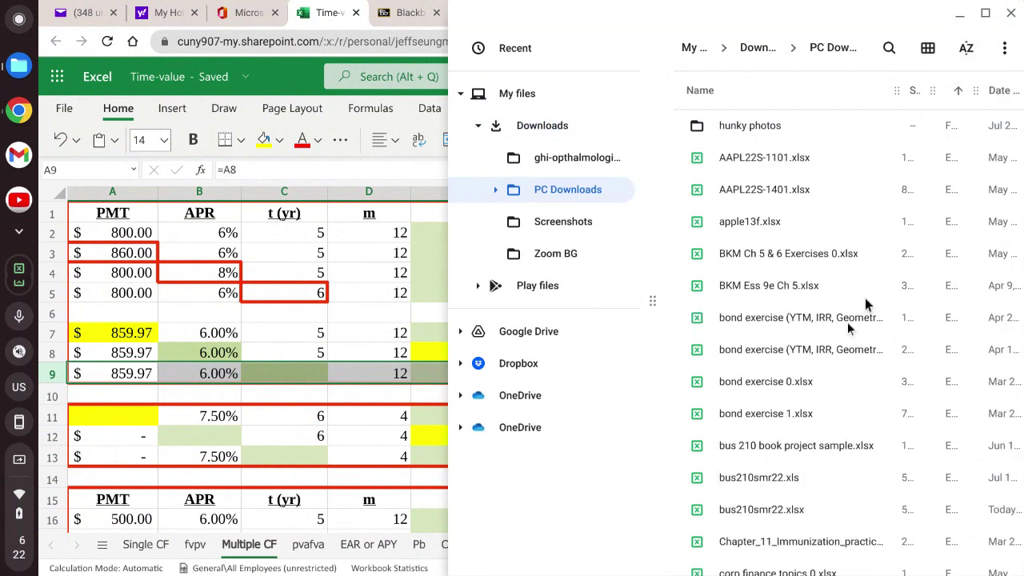
- Find Compounding.pdf in the PC Downloads folder and open it
{"action": "scroll", "coordinate": [840, 330], "scroll_direction": "down", "scroll_amount": 15}
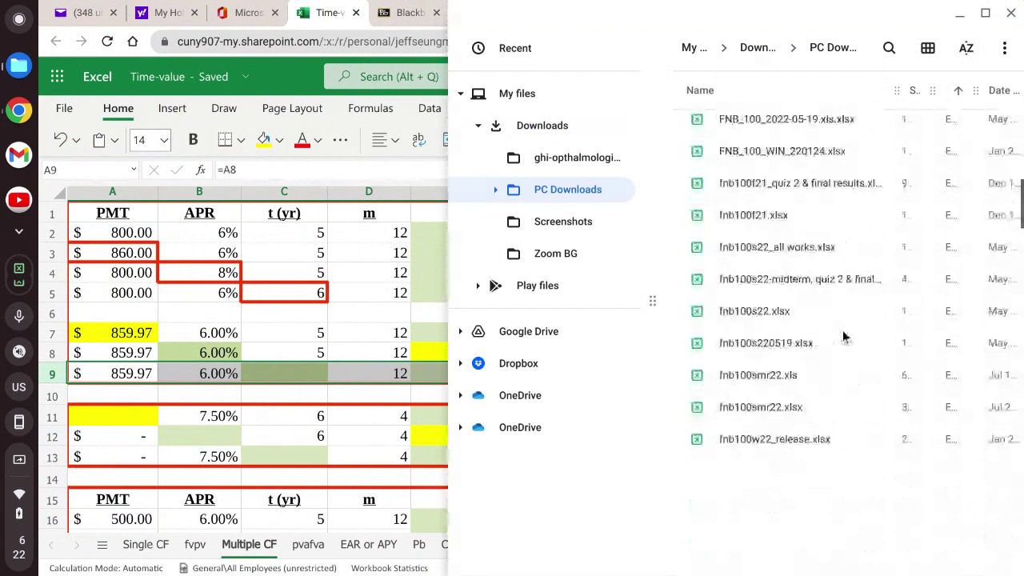
{"action": "scroll", "coordinate": [842, 336], "scroll_direction": "down", "scroll_amount": 15}
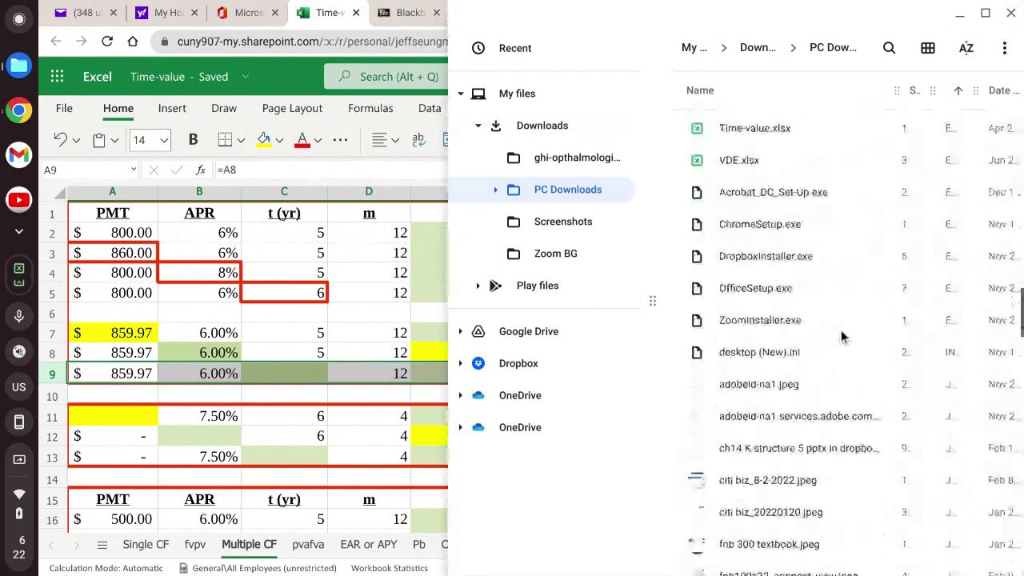
{"action": "scroll", "coordinate": [842, 337], "scroll_direction": "down", "scroll_amount": 15}
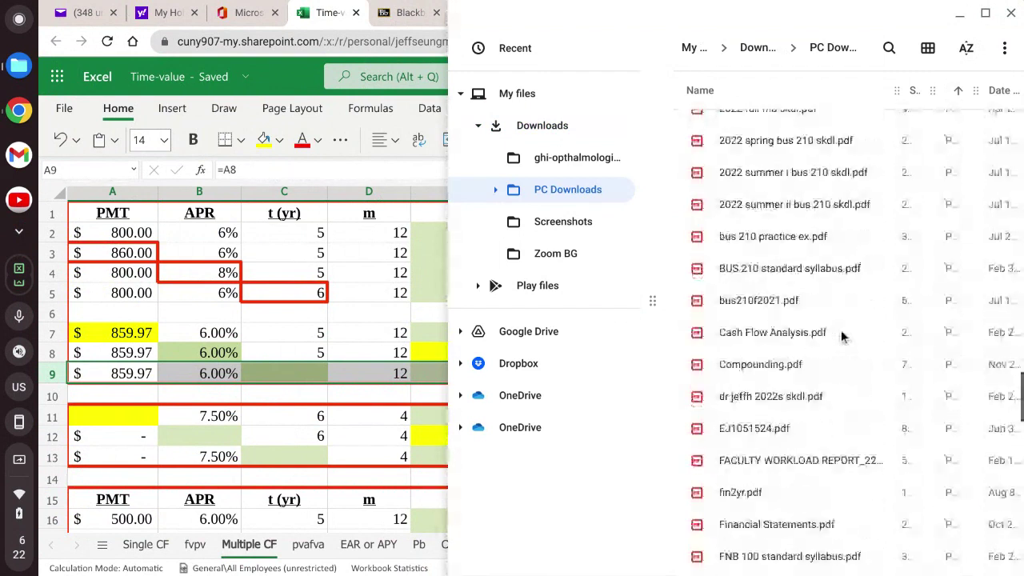
{"action": "scroll", "coordinate": [842, 336], "scroll_direction": "down", "scroll_amount": 3}
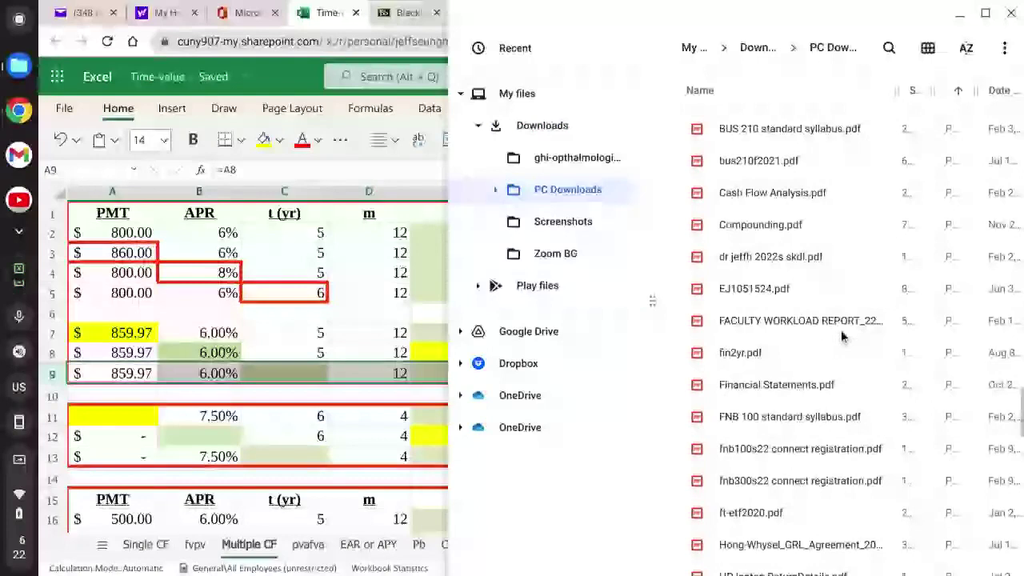
{"action": "left_click", "coordinate": [756, 226]}
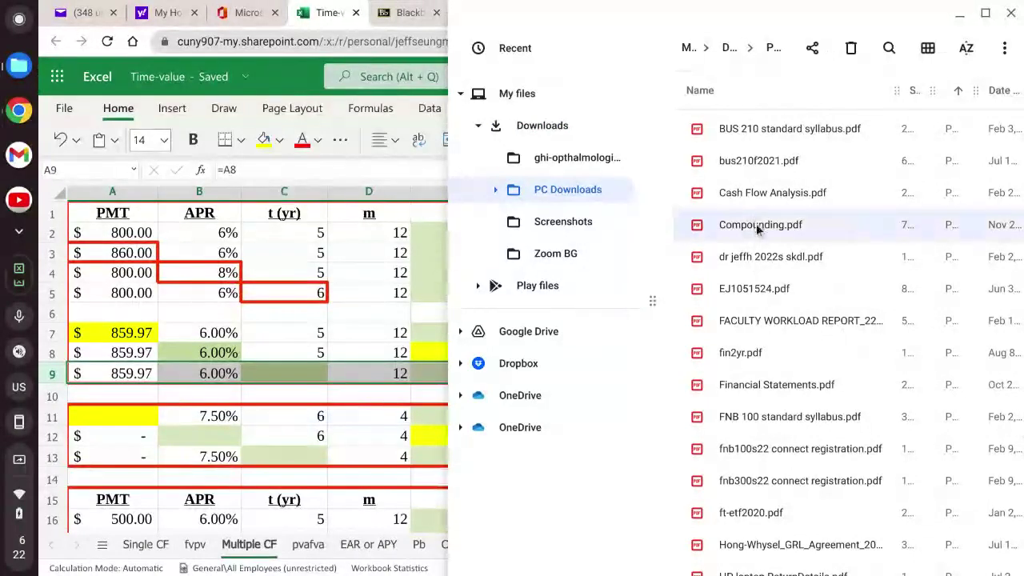
{"action": "double_click", "coordinate": [756, 225]}
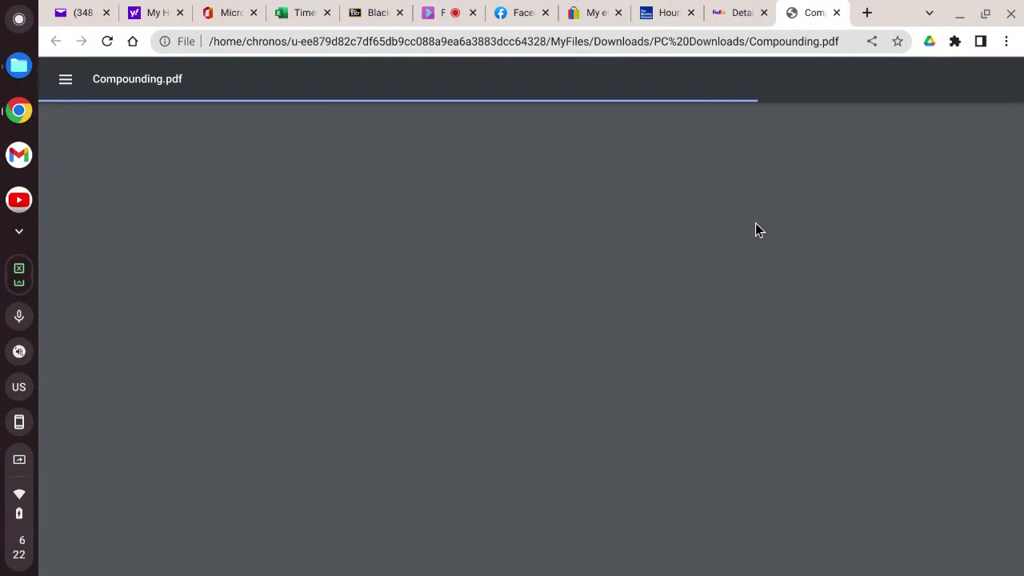
- Go through the Compounding.pdf slides to the Compounding Multiple CF page on solving for other variables "n" and "r"
{"action": "scroll", "coordinate": [963, 432], "scroll_direction": "down", "scroll_amount": 20}
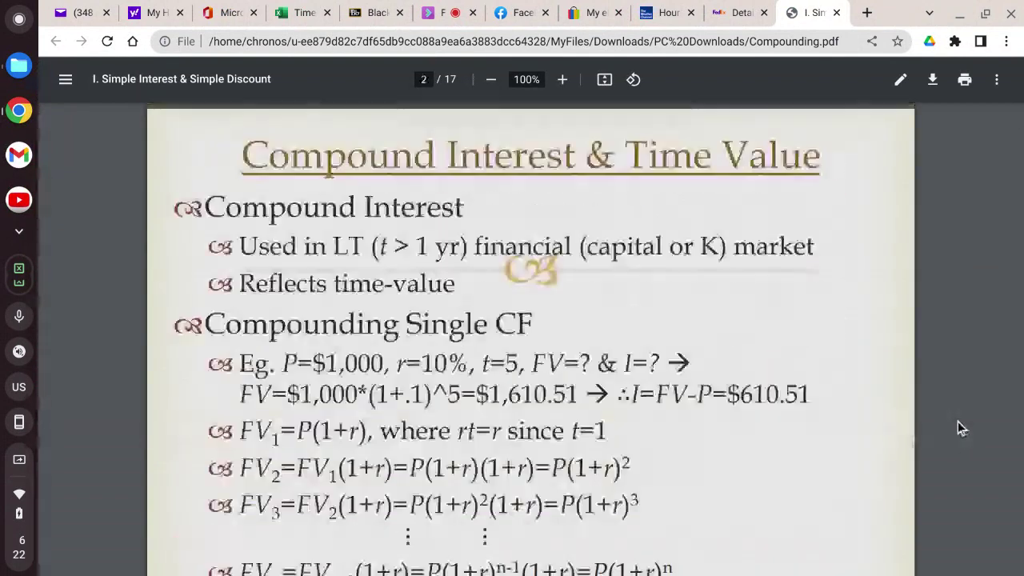
{"action": "scroll", "coordinate": [963, 428], "scroll_direction": "down", "scroll_amount": 20}
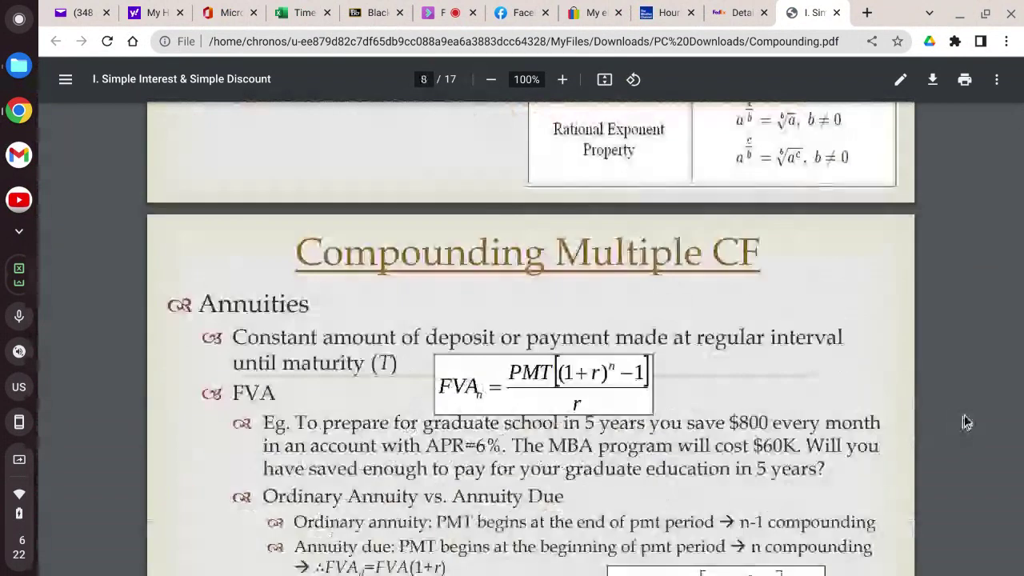
{"action": "scroll", "coordinate": [964, 422], "scroll_direction": "down", "scroll_amount": 12}
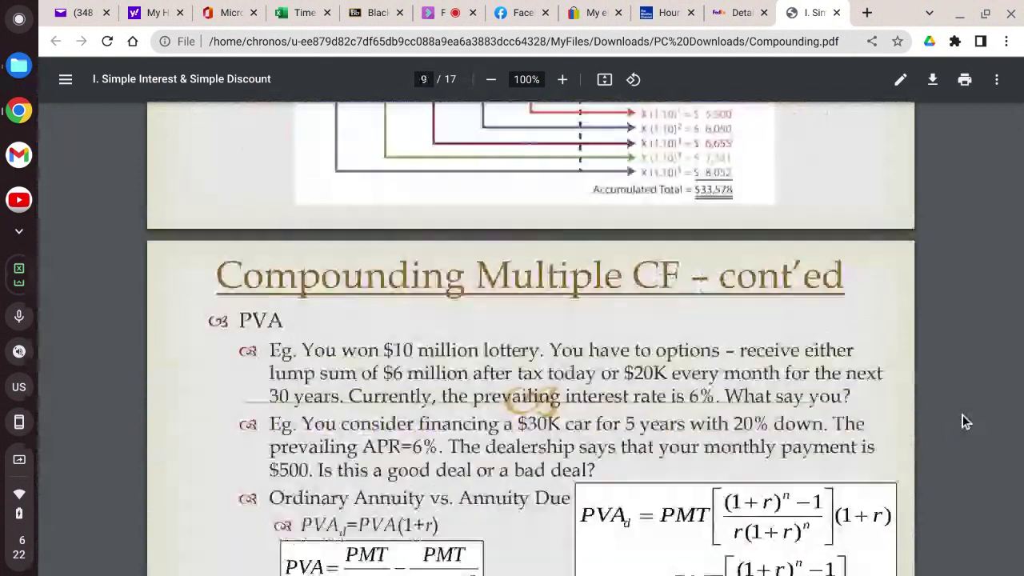
{"action": "scroll", "coordinate": [964, 422], "scroll_direction": "down", "scroll_amount": 10}
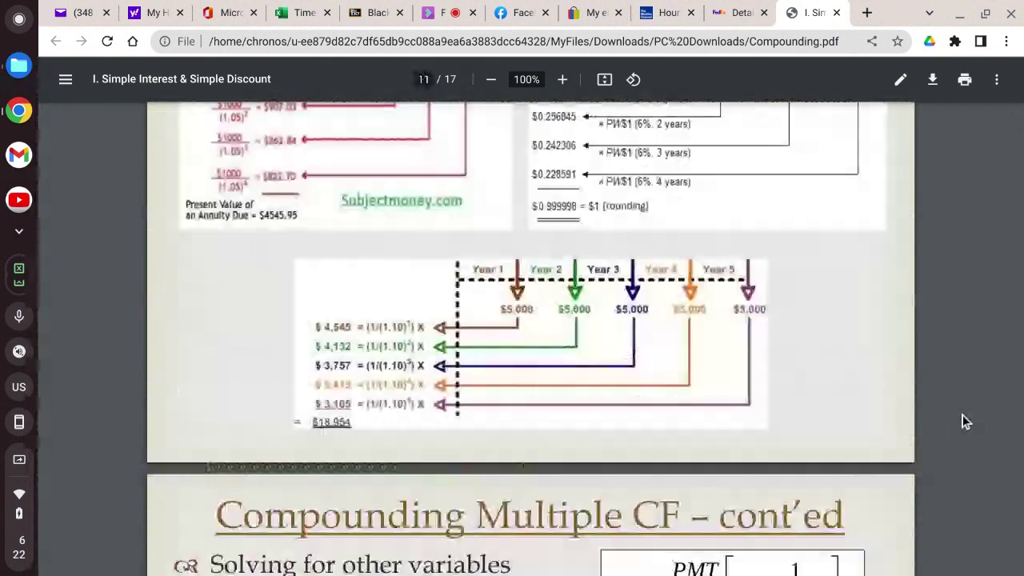
{"action": "scroll", "coordinate": [963, 422], "scroll_direction": "up", "scroll_amount": 1}
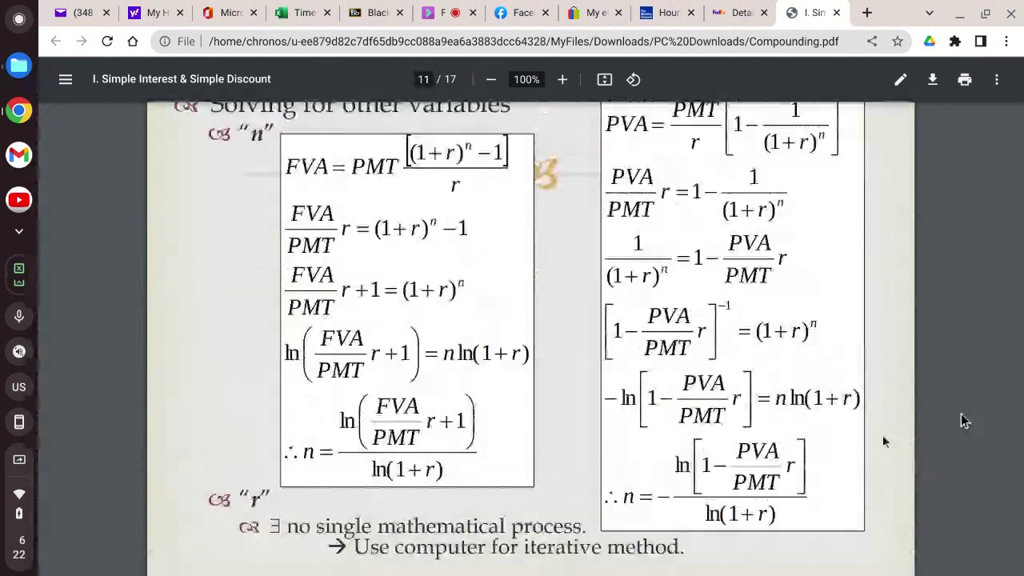
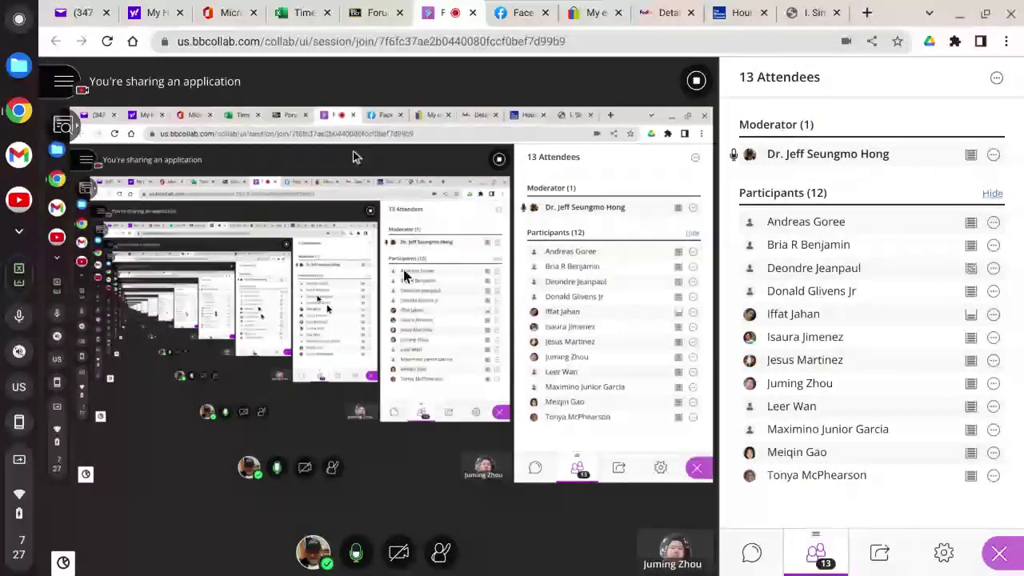
- Return to the Time-value workbook and review the present value of annuity inputs in row 16: PMT, APR, t and m
{"action": "left_click", "coordinate": [298, 12]}
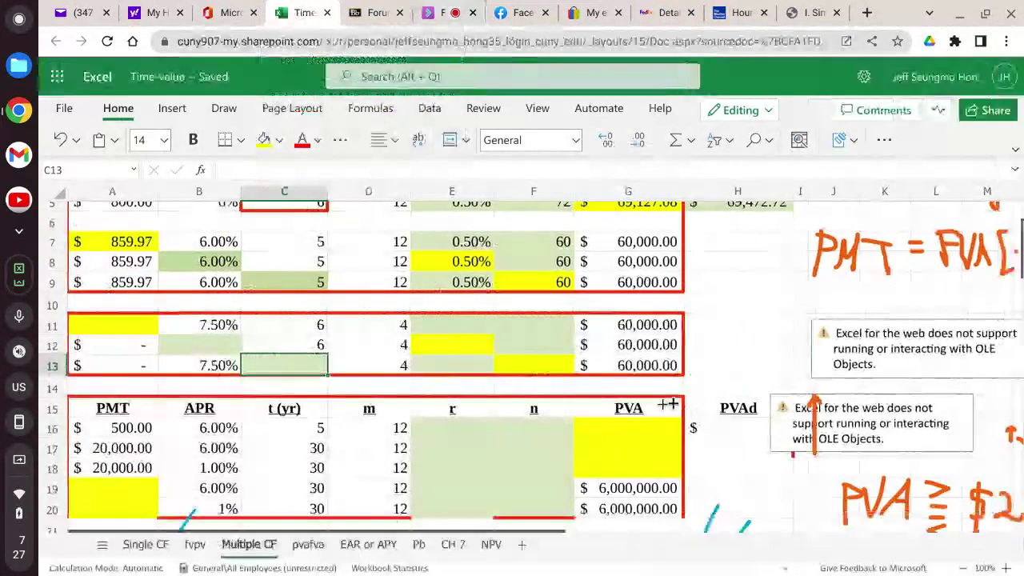
{"action": "scroll", "coordinate": [663, 406], "scroll_direction": "down", "scroll_amount": 1}
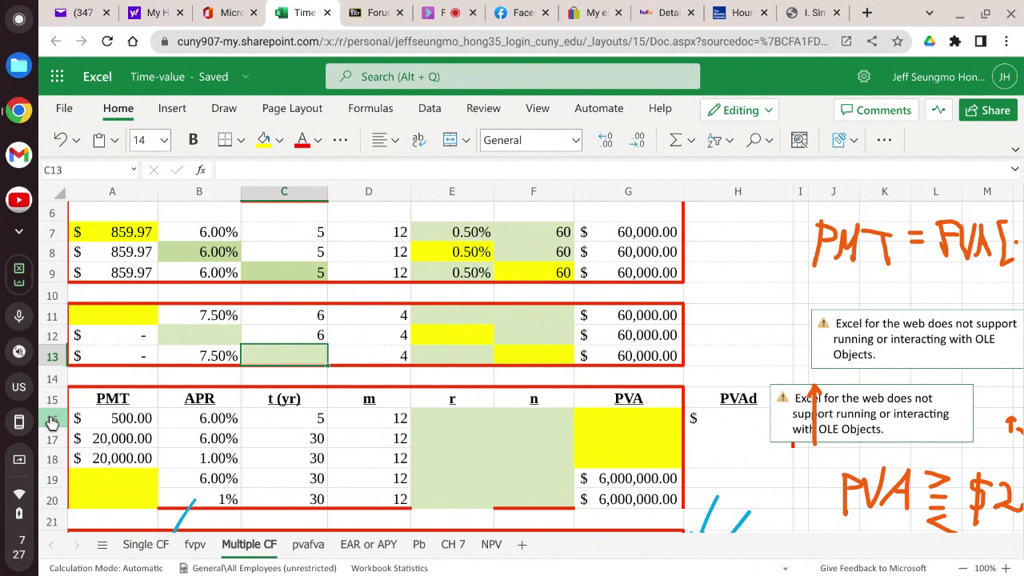
{"action": "left_click", "coordinate": [94, 414]}
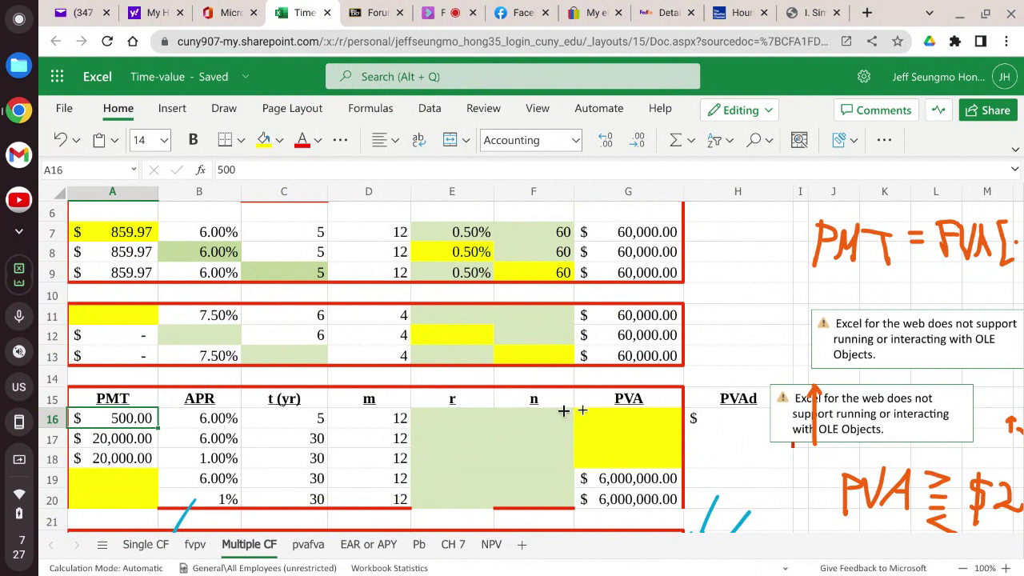
{"action": "left_click", "coordinate": [617, 417]}
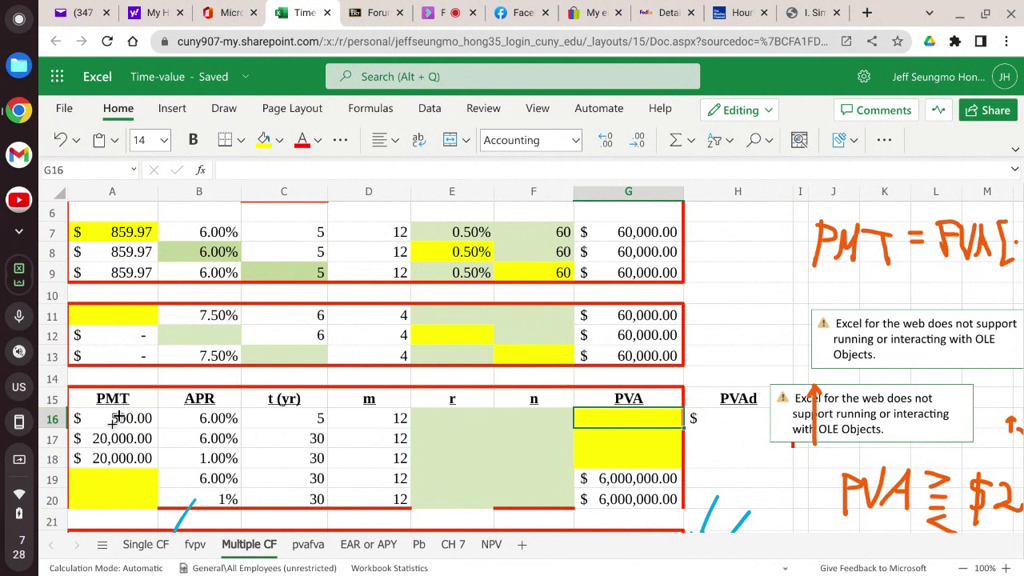
{"action": "left_click", "coordinate": [214, 415]}
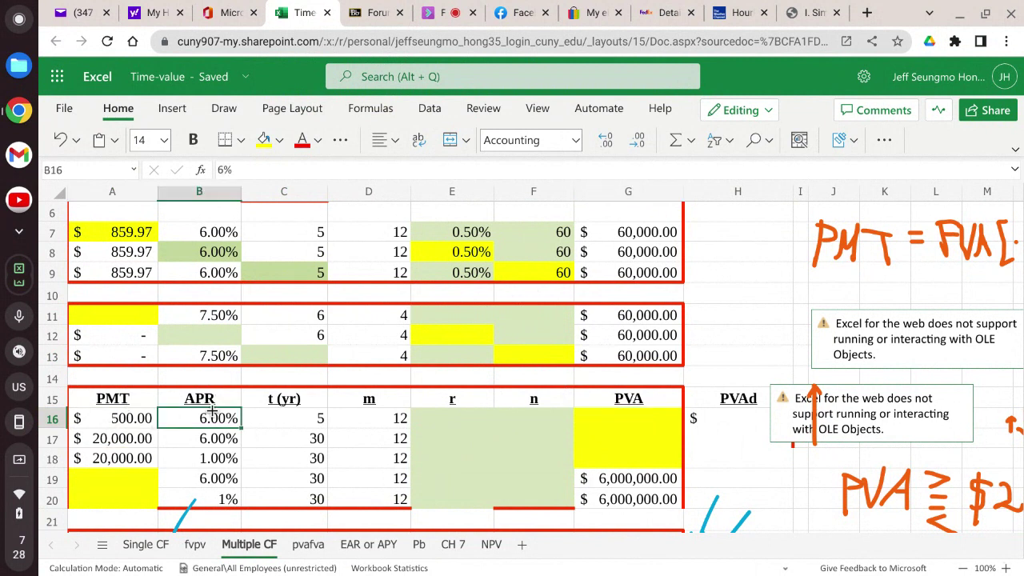
{"action": "left_click", "coordinate": [288, 414]}
{"action": "left_click", "coordinate": [345, 413]}
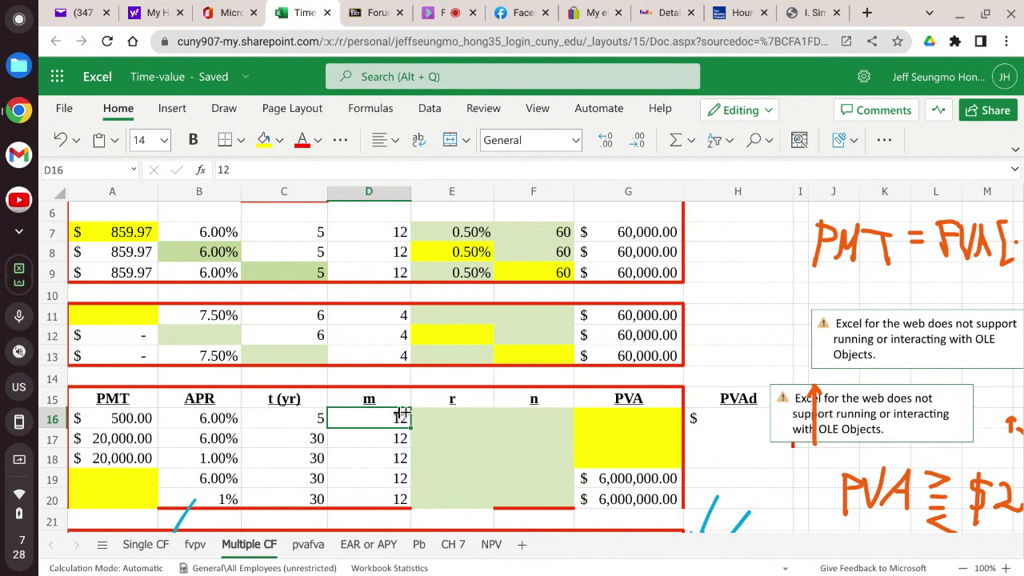
- Compute the periodic rate in E16 as the APR divided by the compounding frequency, =B16/D16
{"action": "left_click", "coordinate": [440, 415]}
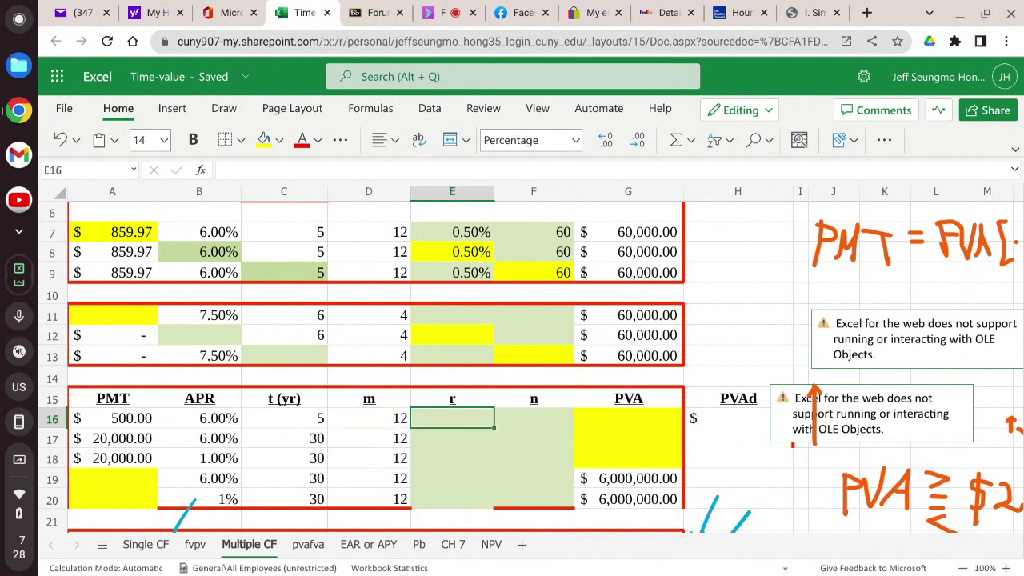
{"action": "type", "text": "="}
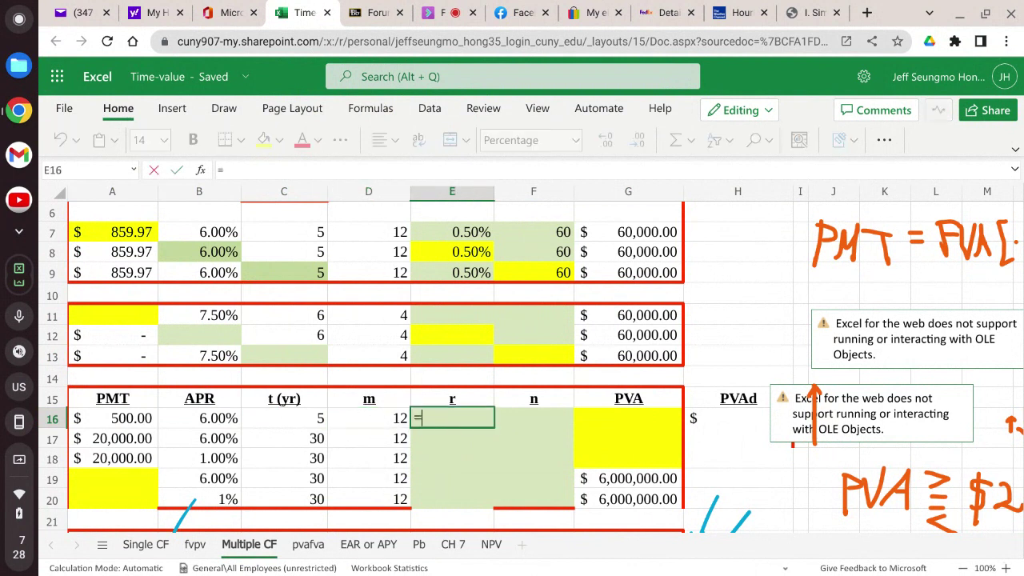
{"action": "left_click", "coordinate": [216, 418]}
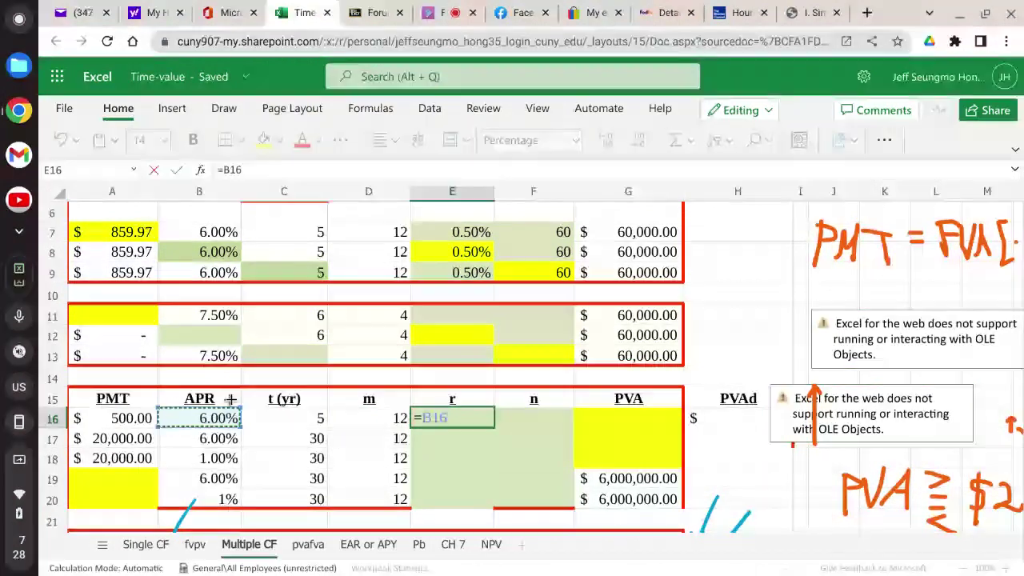
{"action": "type", "text": "/"}
{"action": "left_click", "coordinate": [375, 423]}
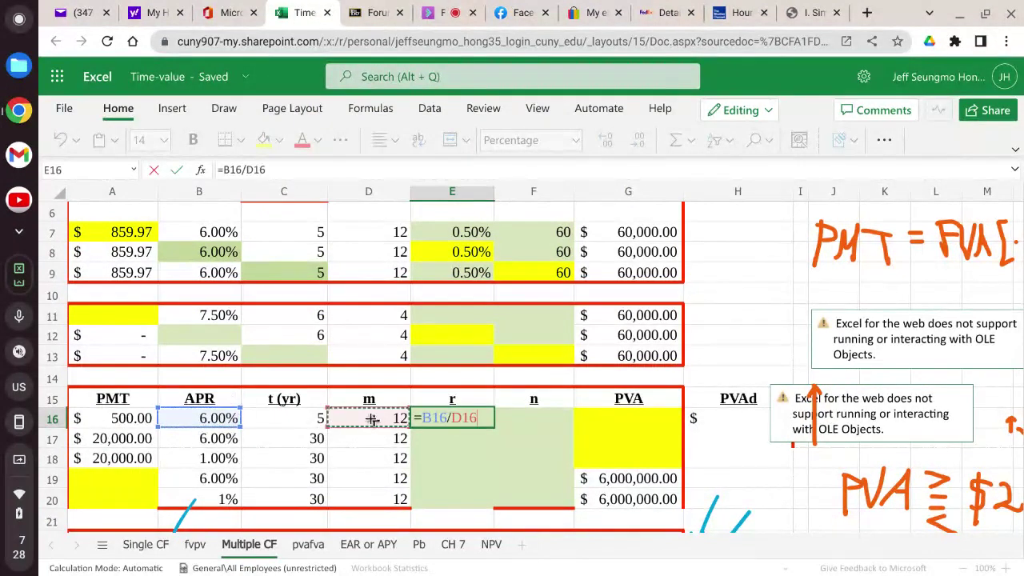
{"action": "left_click", "coordinate": [178, 169]}
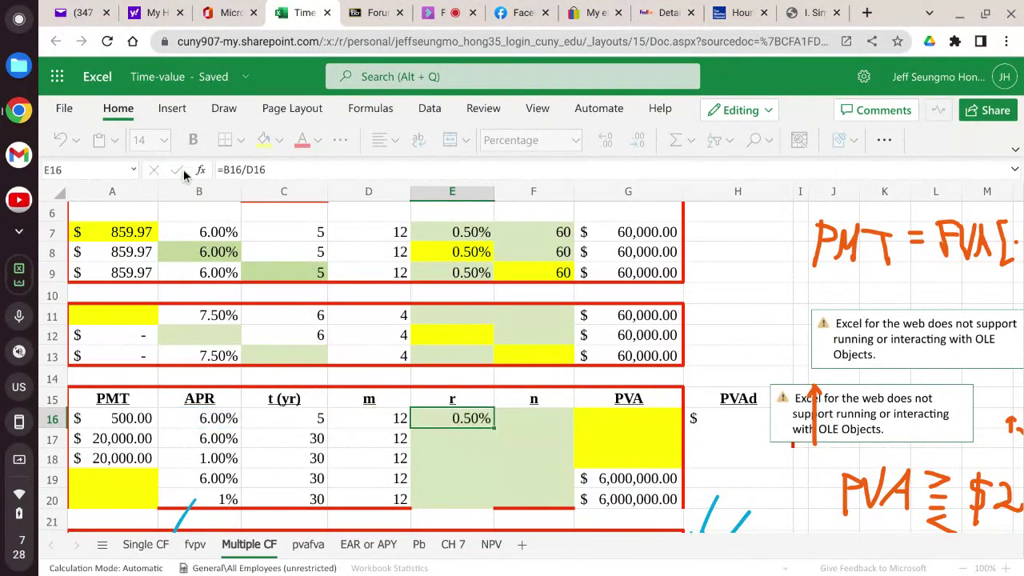
- Compute the number of periods in F16 as years times the compounding frequency, =C16*D16
{"action": "left_click", "coordinate": [538, 418]}
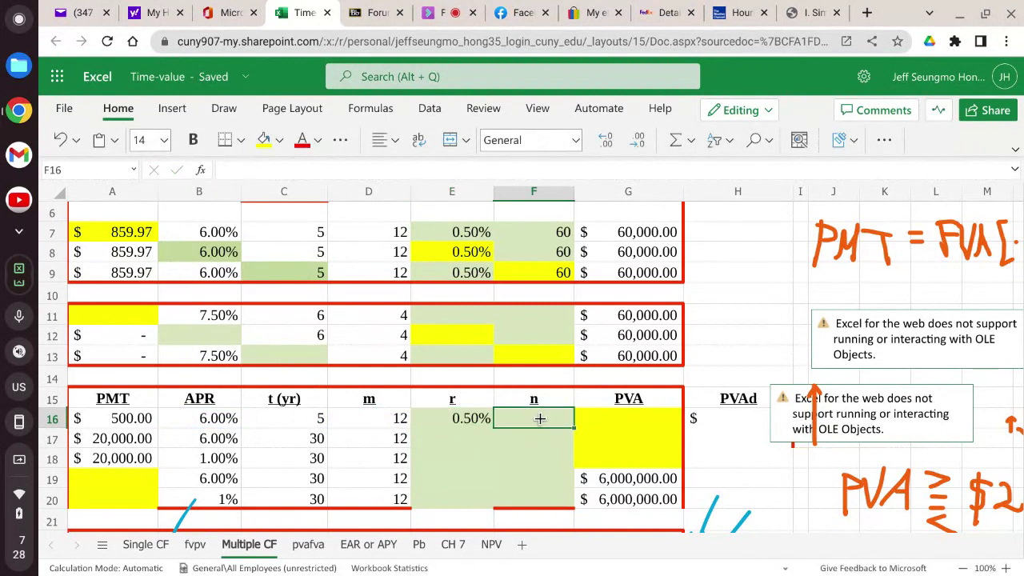
{"action": "type", "text": "="}
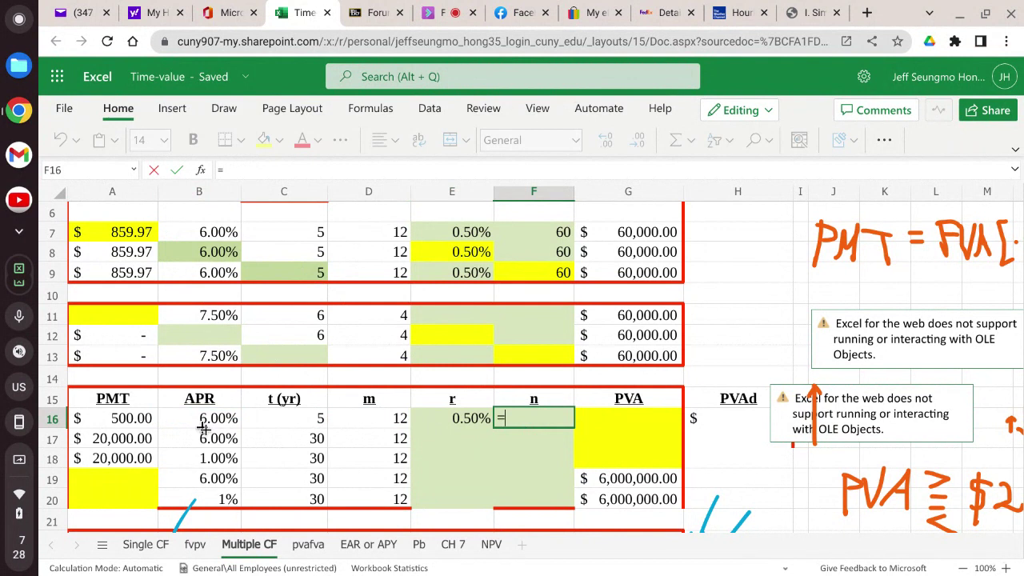
{"action": "left_click", "coordinate": [310, 422]}
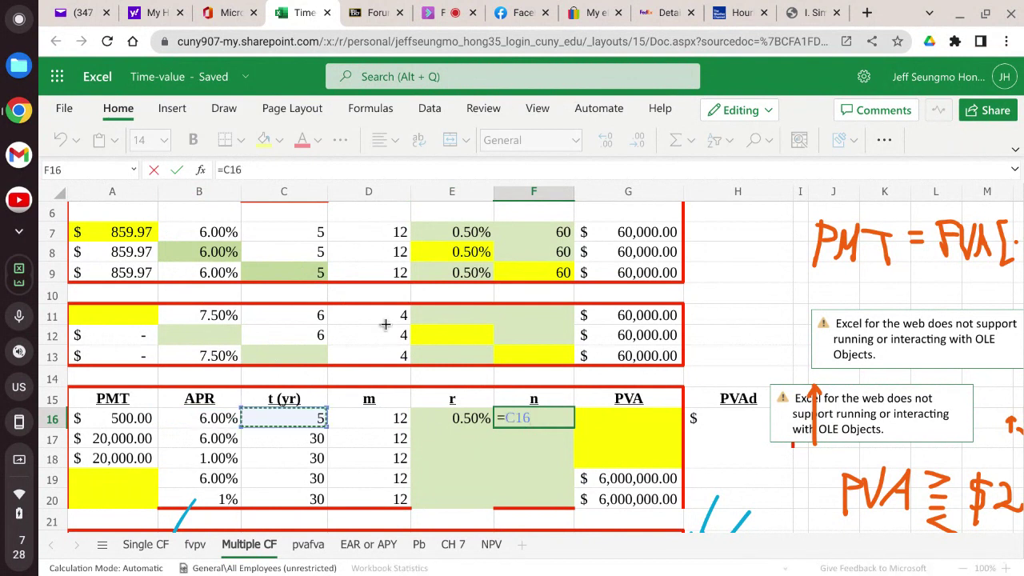
{"action": "type", "text": "*"}
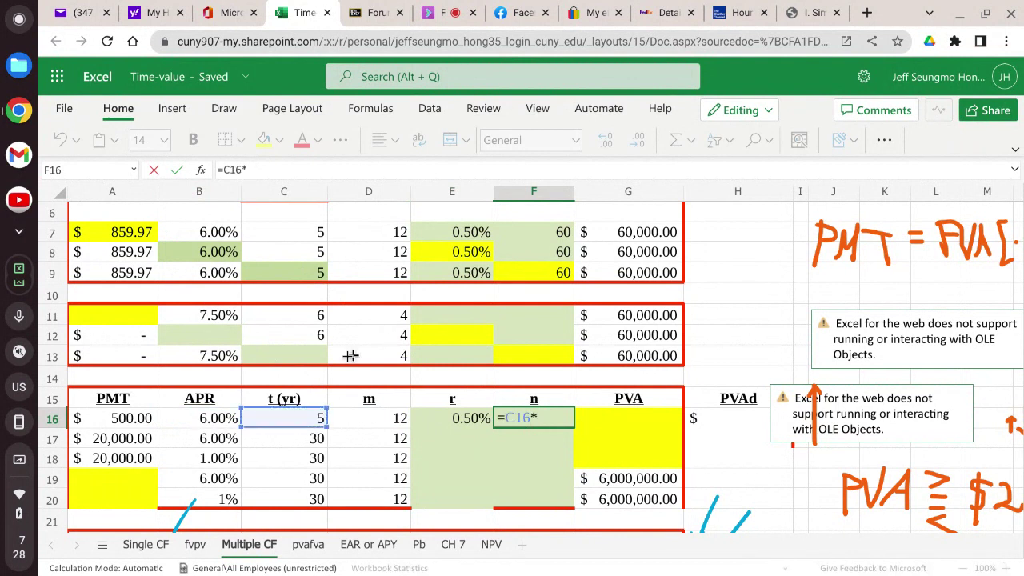
{"action": "left_click", "coordinate": [360, 417]}
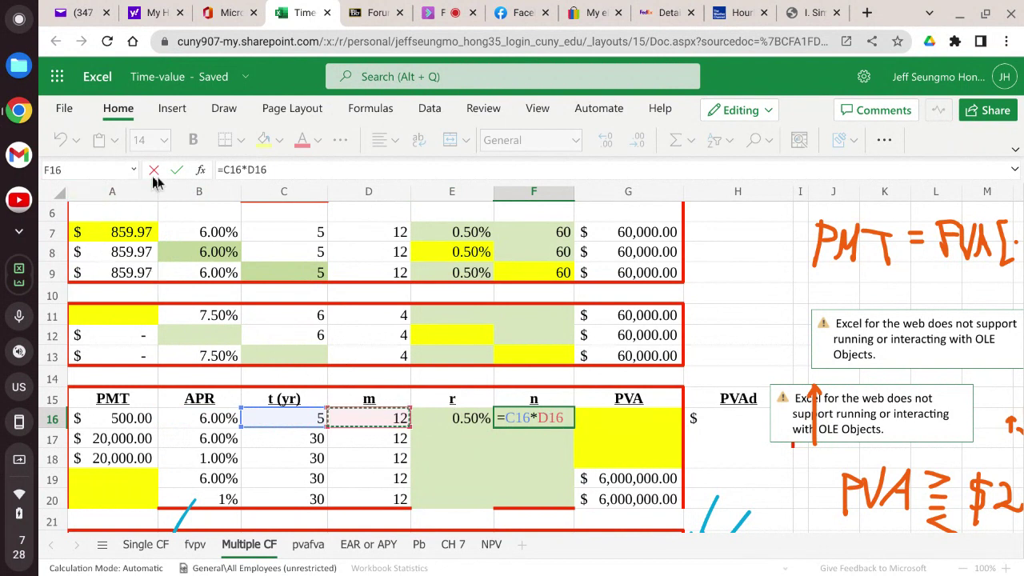
{"action": "left_click", "coordinate": [176, 170]}
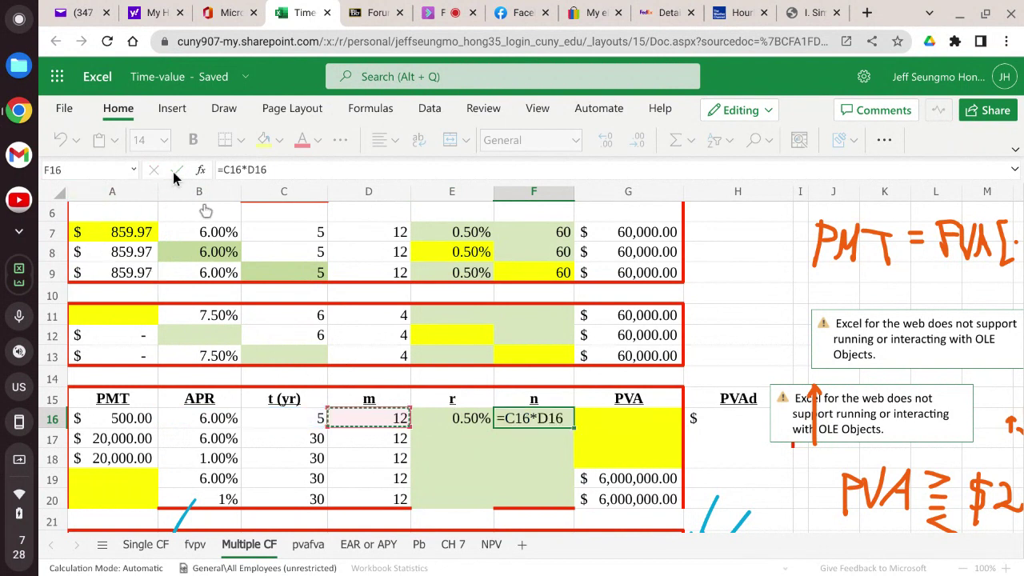
- Compute the present value of annuity in G16 with the formula =A16/E16-A16/(E16*(1+E16)^F16)
{"action": "left_click", "coordinate": [615, 419]}
{"action": "type", "text": "="}
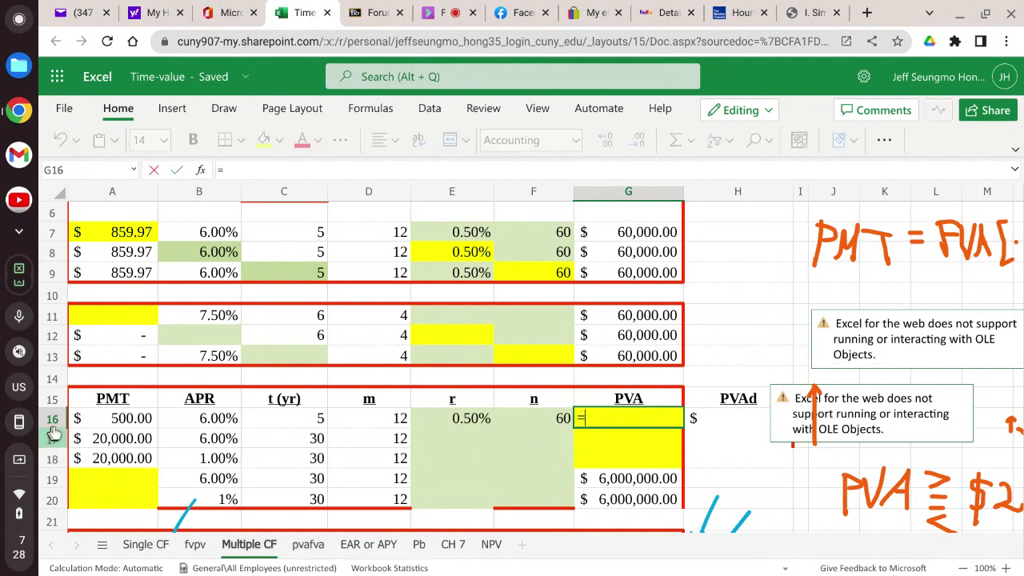
{"action": "left_click", "coordinate": [112, 420]}
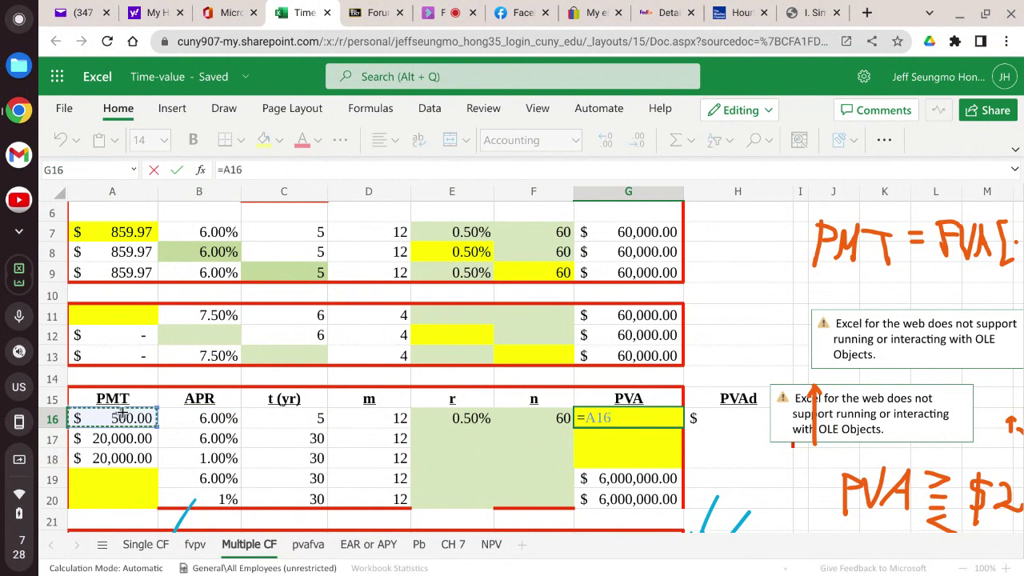
{"action": "type", "text": "/"}
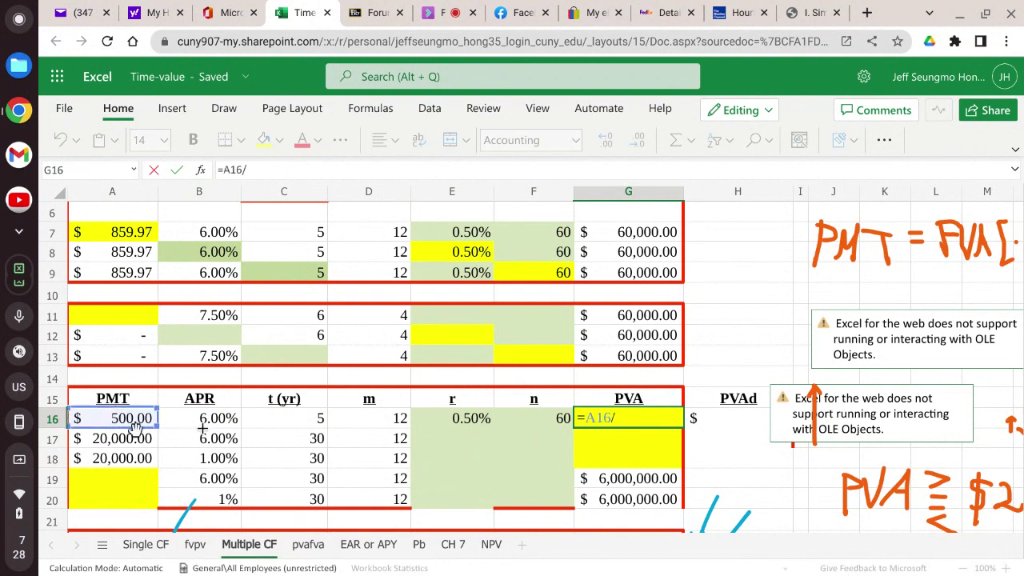
{"action": "left_click", "coordinate": [471, 418]}
{"action": "type", "text": "-"}
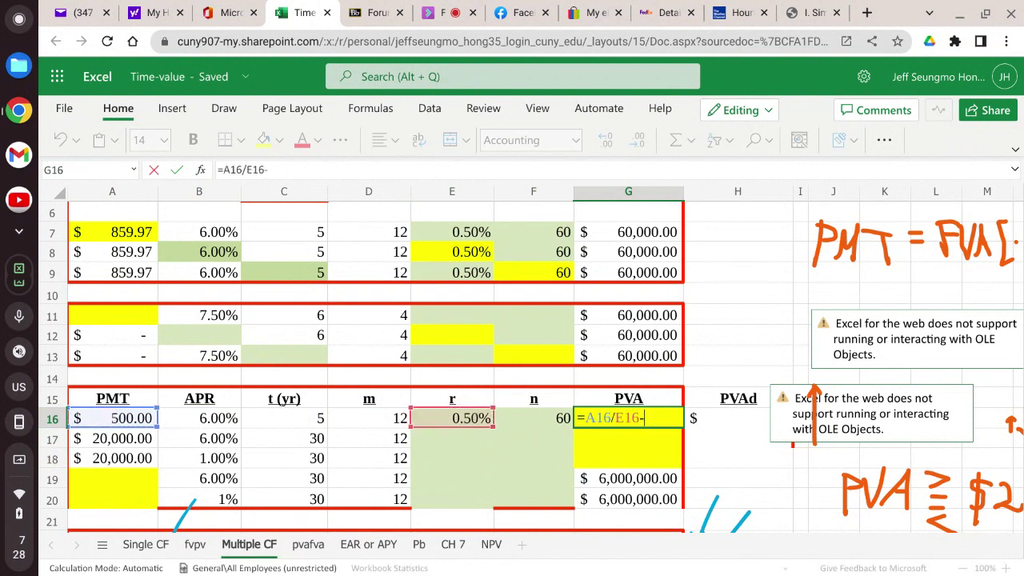
{"action": "left_click", "coordinate": [144, 416]}
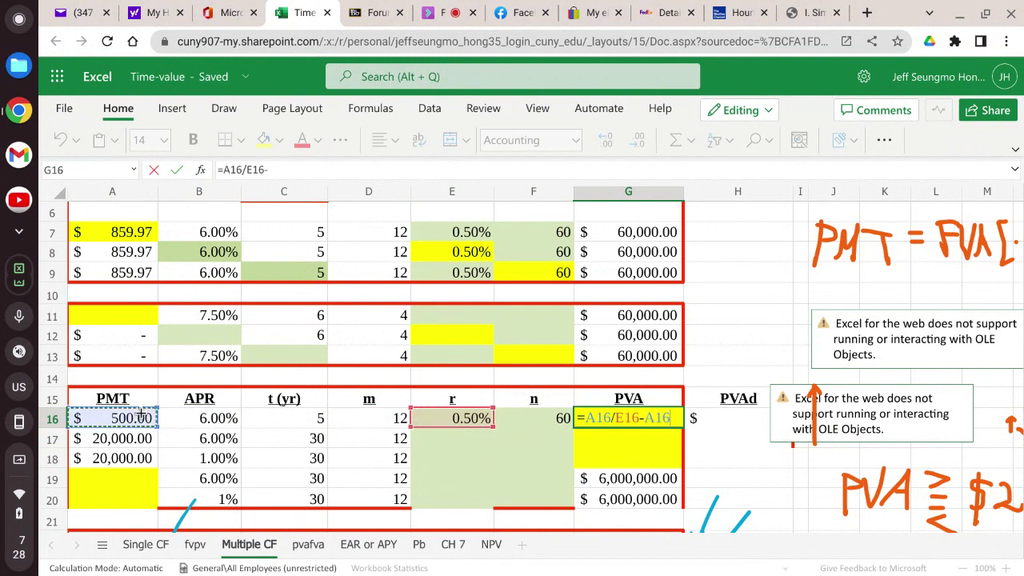
{"action": "type", "text": "/("}
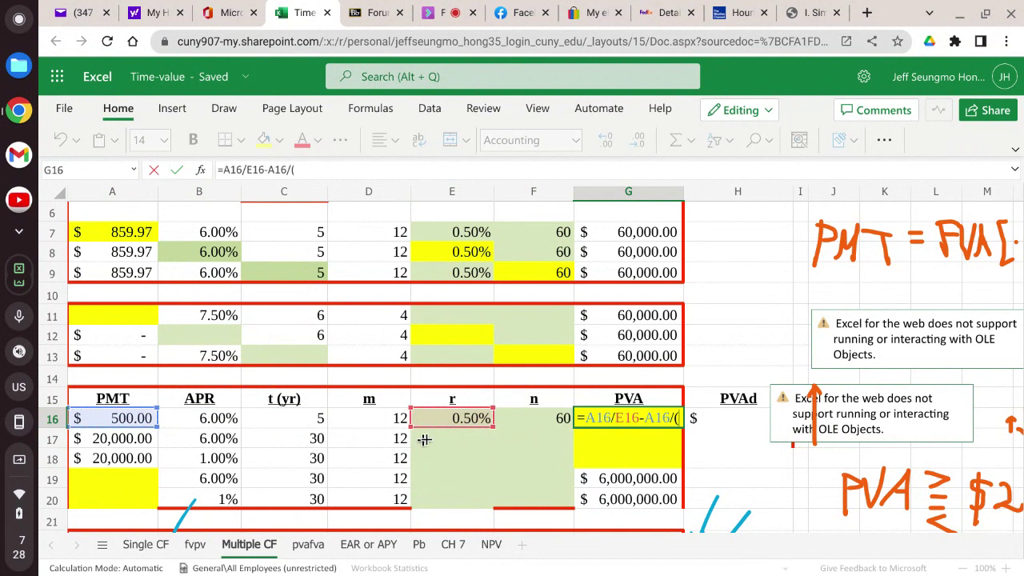
{"action": "left_click", "coordinate": [450, 419]}
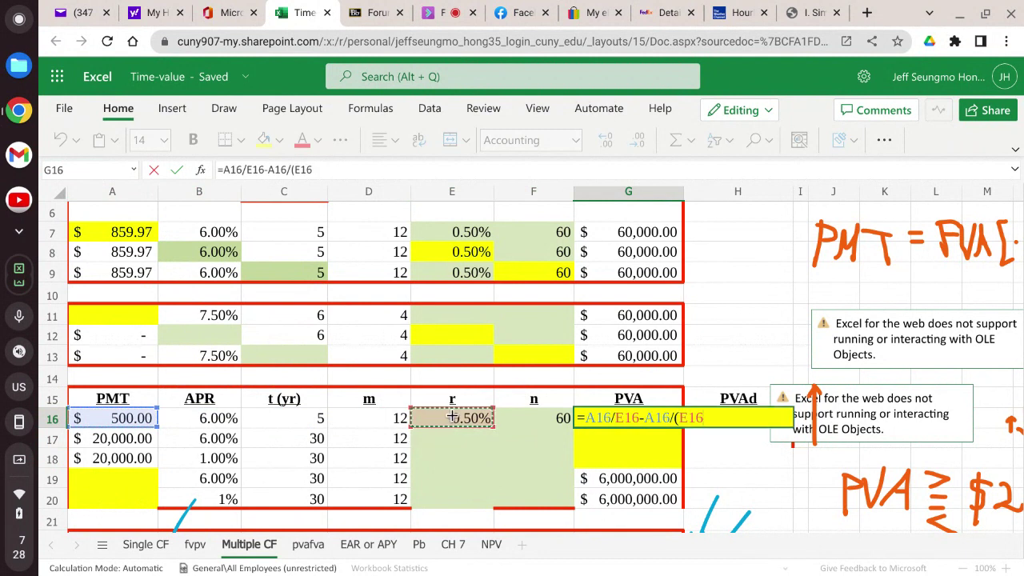
{"action": "type", "text": "*(1+"}
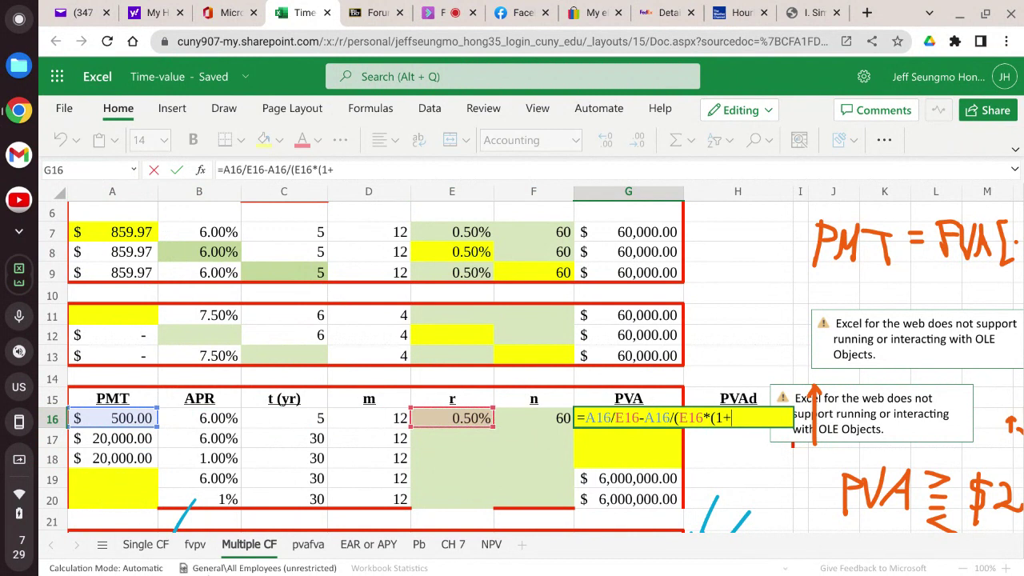
{"action": "left_click", "coordinate": [473, 415]}
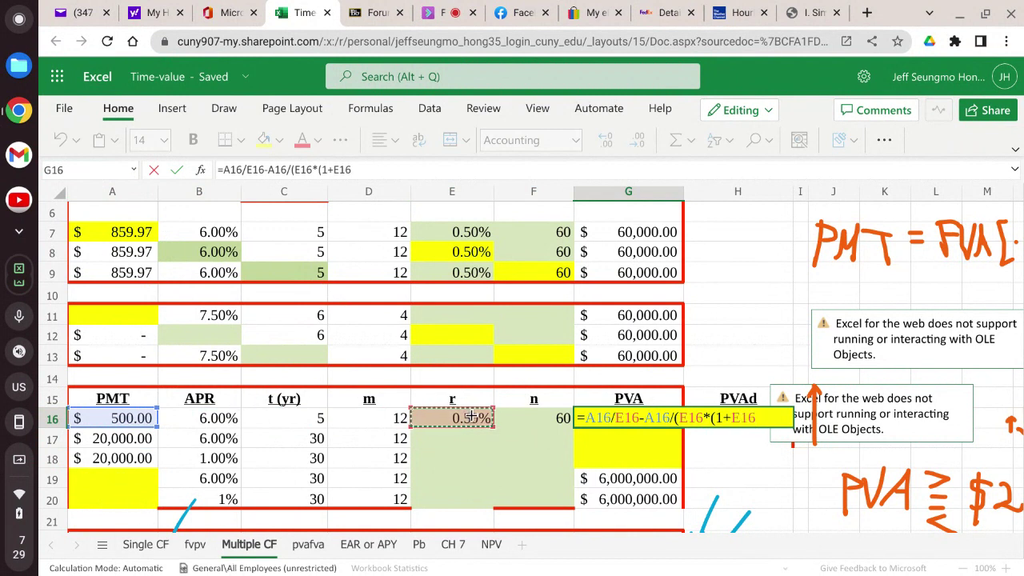
{"action": "type", "text": ")^"}
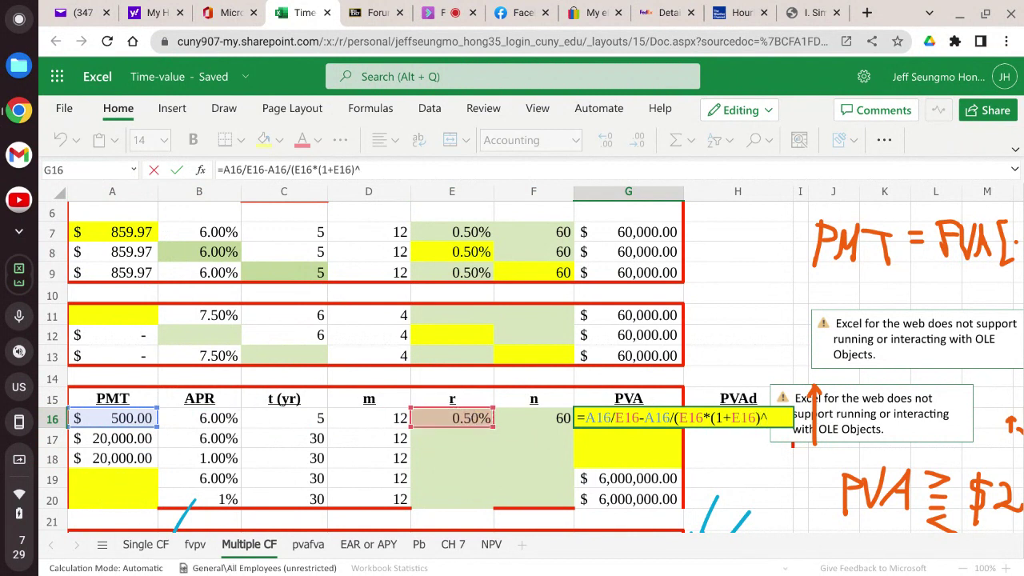
{"action": "left_click", "coordinate": [546, 418]}
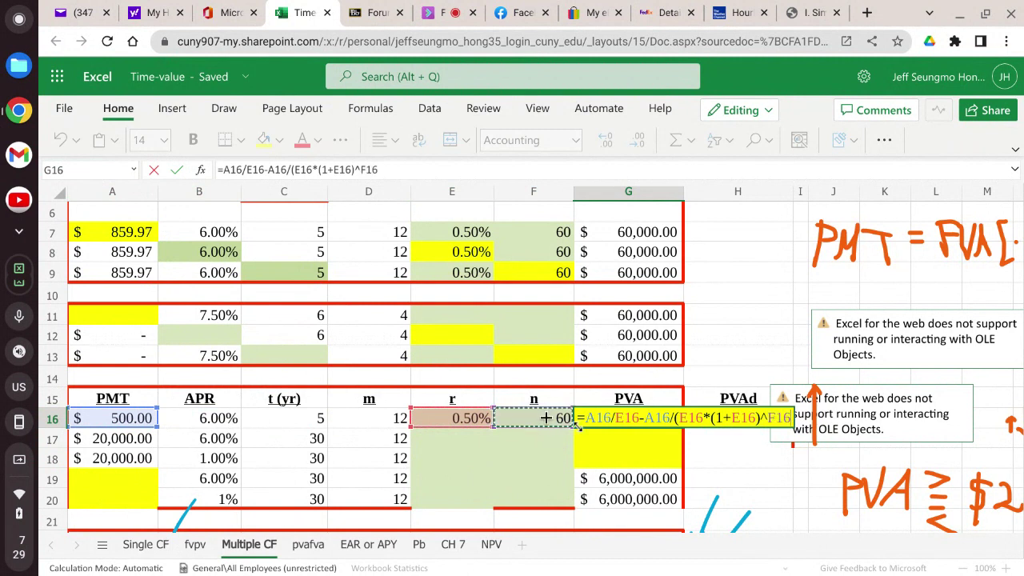
{"action": "type", "text": ")"}
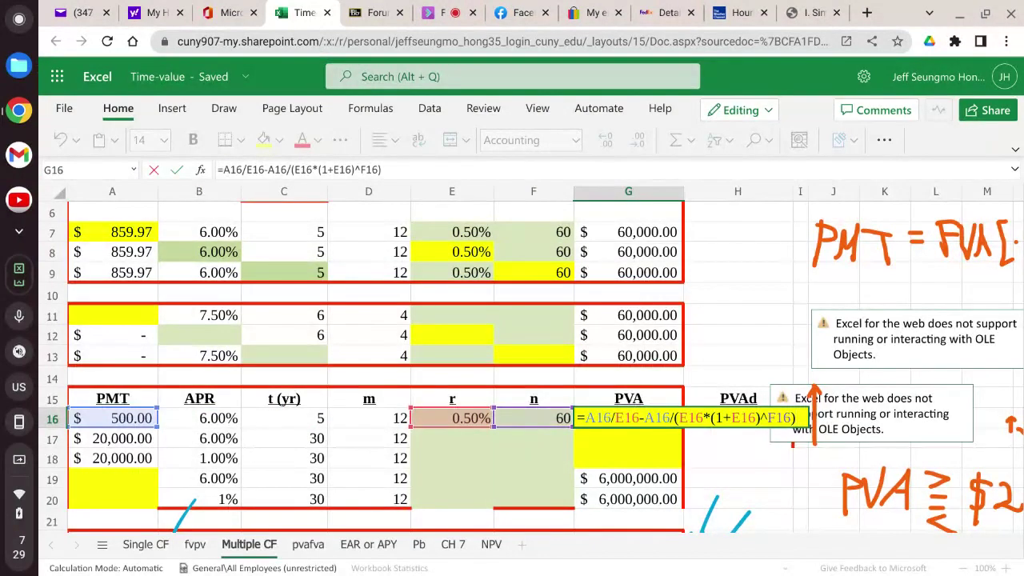
{"action": "key", "text": "Return"}
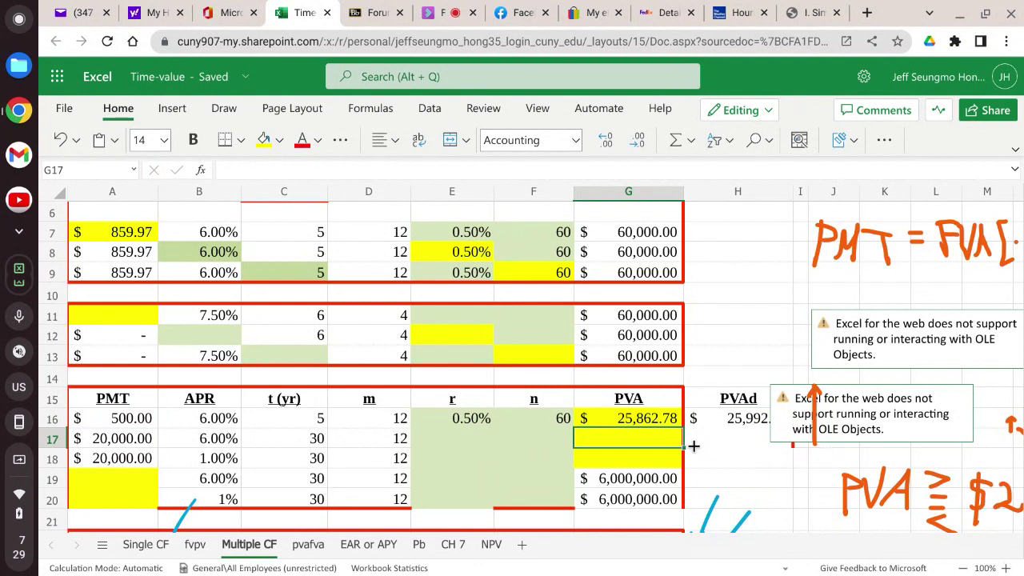
- Try to move aside the embedded object that covers part of the PVAd column
{"action": "double_click", "coordinate": [861, 387]}
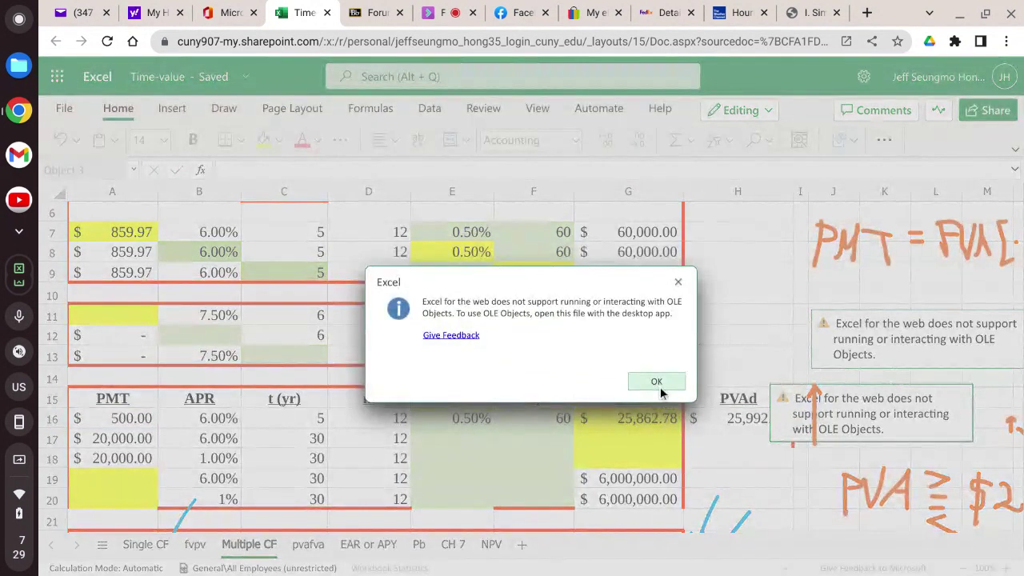
{"action": "left_click", "coordinate": [658, 384]}
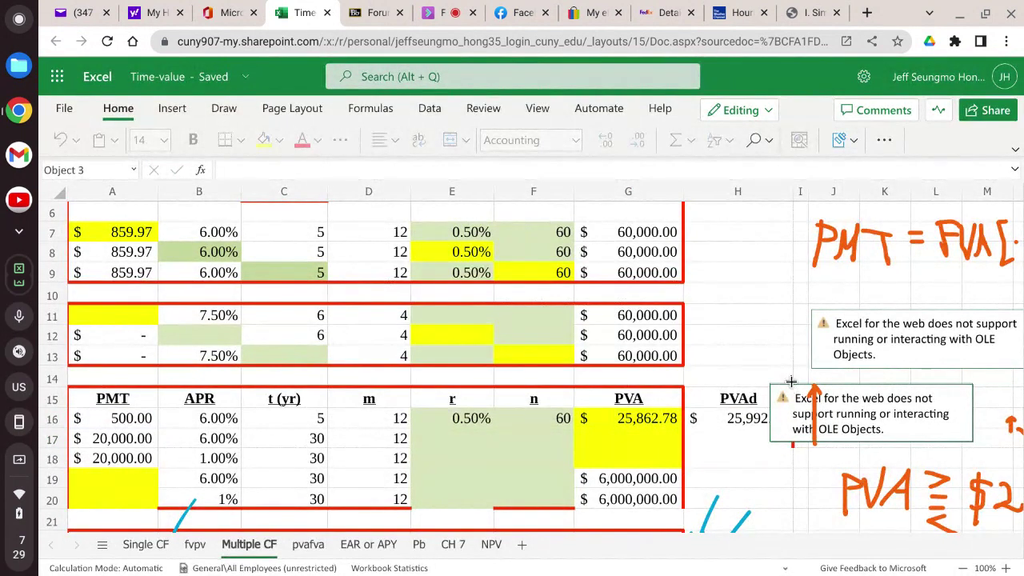
{"action": "left_click_drag", "start_coordinate": [791, 387], "coordinate": [855, 394]}
{"action": "left_click", "coordinate": [887, 413]}
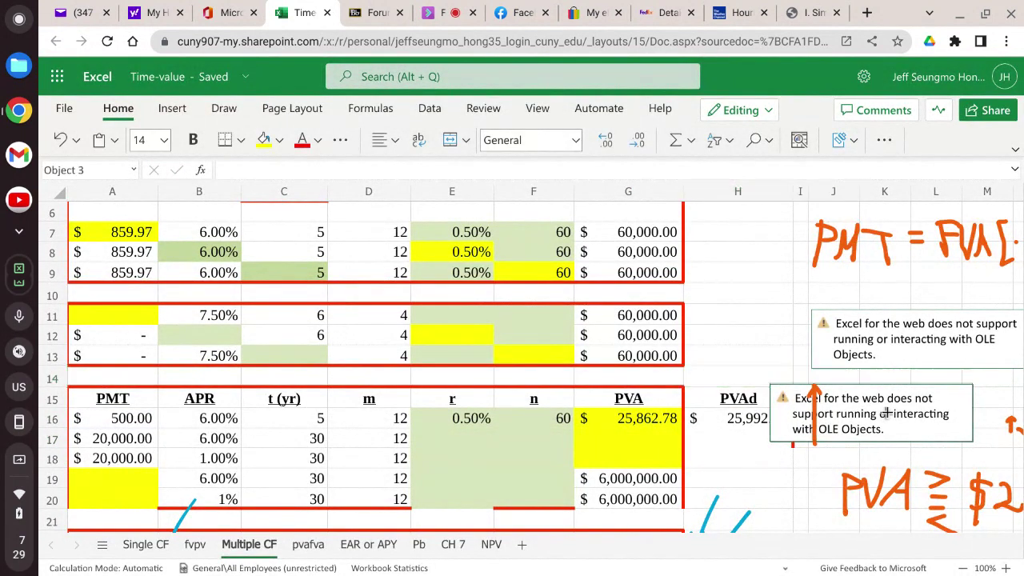
{"action": "double_click", "coordinate": [920, 396]}
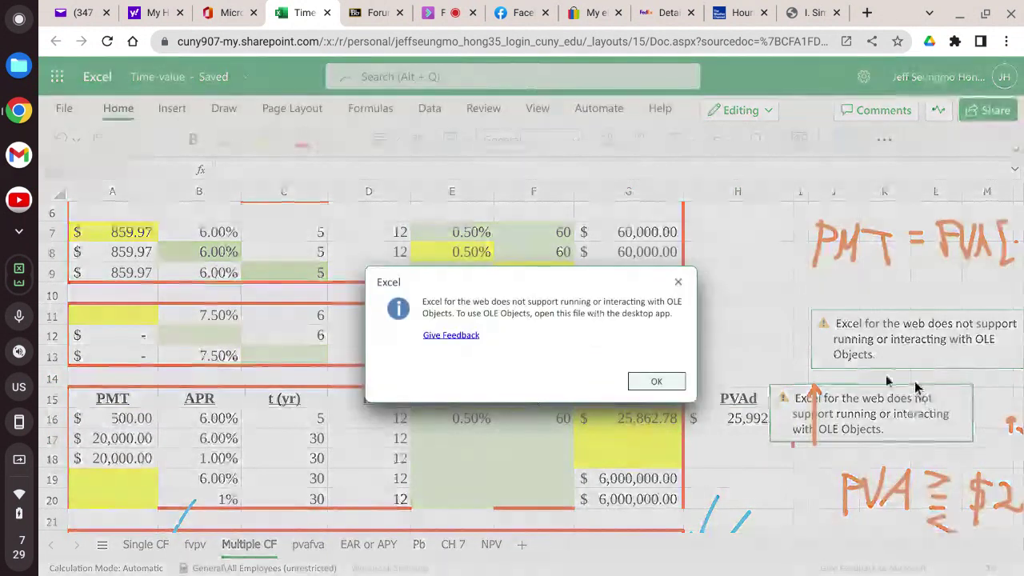
{"action": "left_click", "coordinate": [677, 283]}
- Copy the r, n and PVA formulas in E16:G16 down through row 18
{"action": "left_click", "coordinate": [665, 419]}
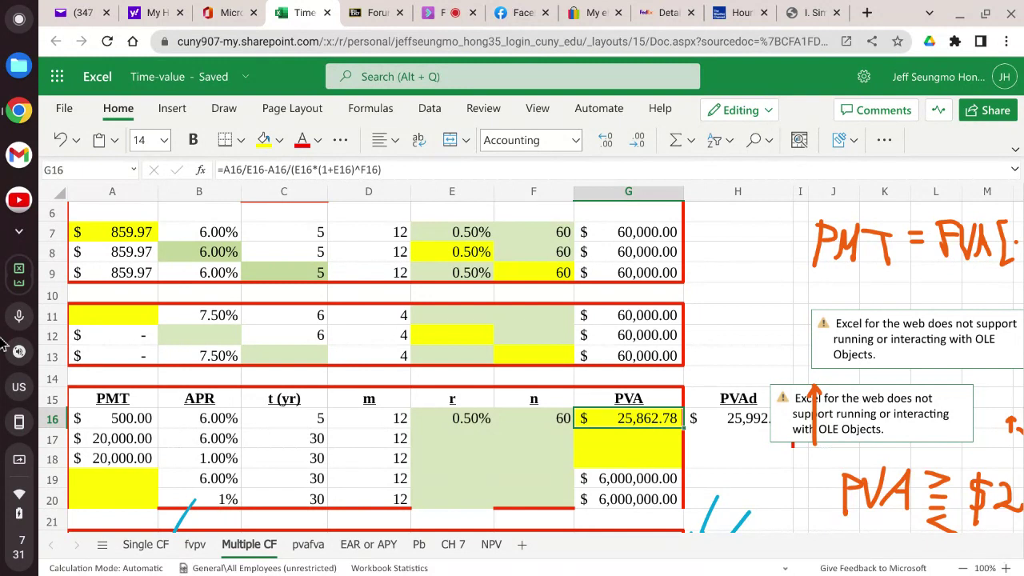
{"action": "left_click", "coordinate": [80, 439]}
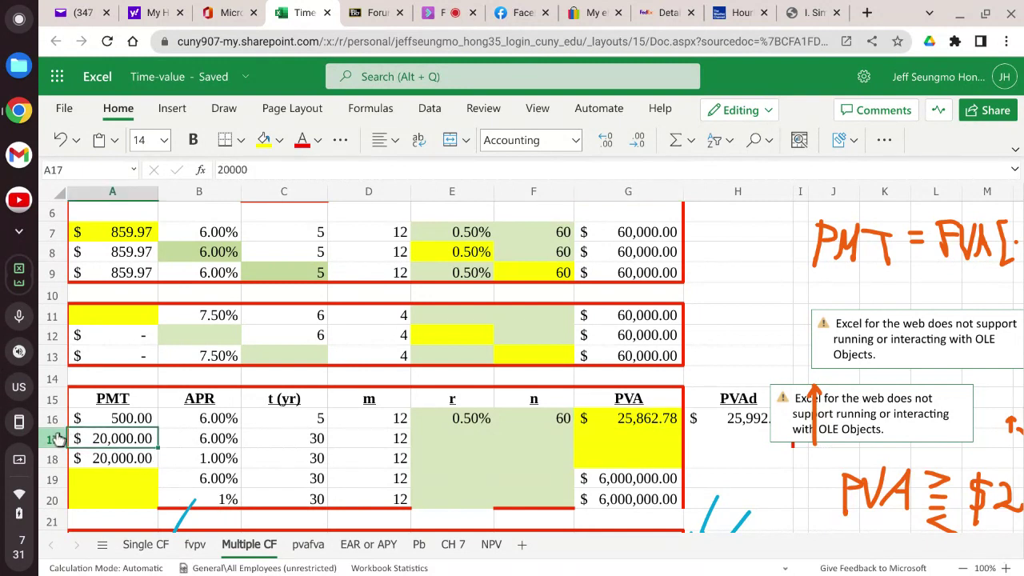
{"action": "left_click", "coordinate": [58, 439]}
{"action": "left_click", "coordinate": [128, 440]}
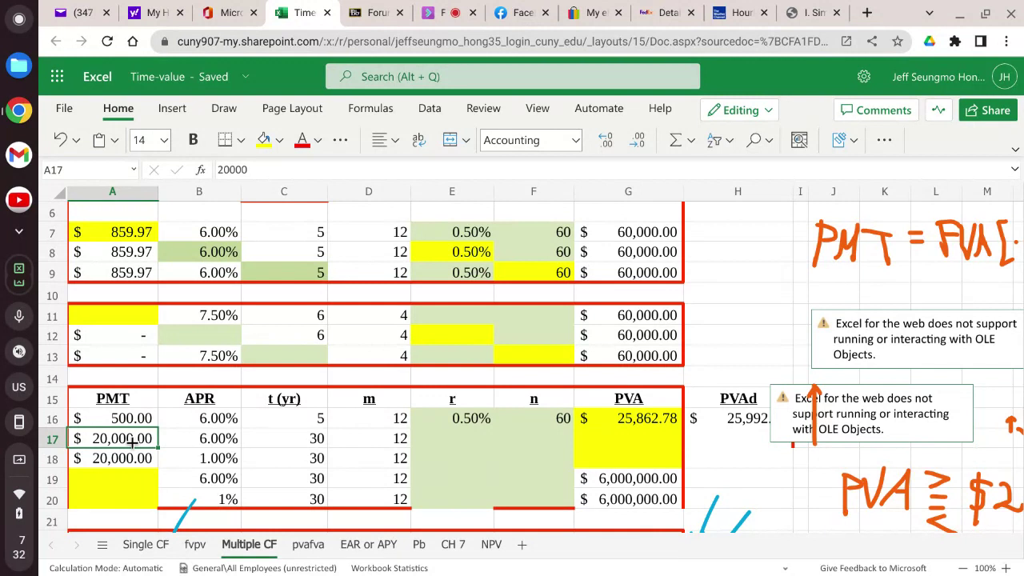
{"action": "left_click", "coordinate": [446, 418]}
{"action": "left_click", "coordinate": [501, 428], "text": "shift"}
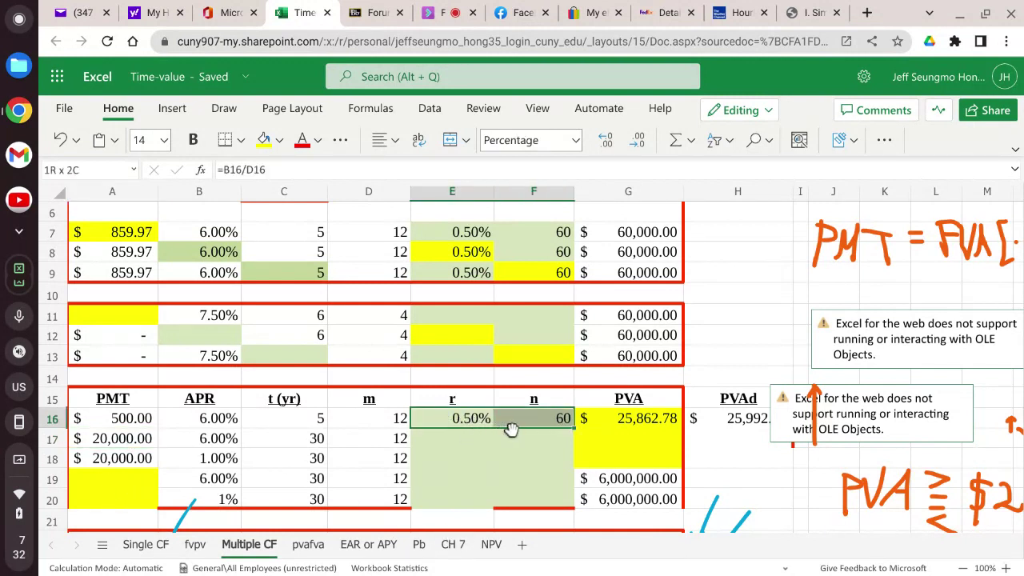
{"action": "left_click", "coordinate": [420, 418]}
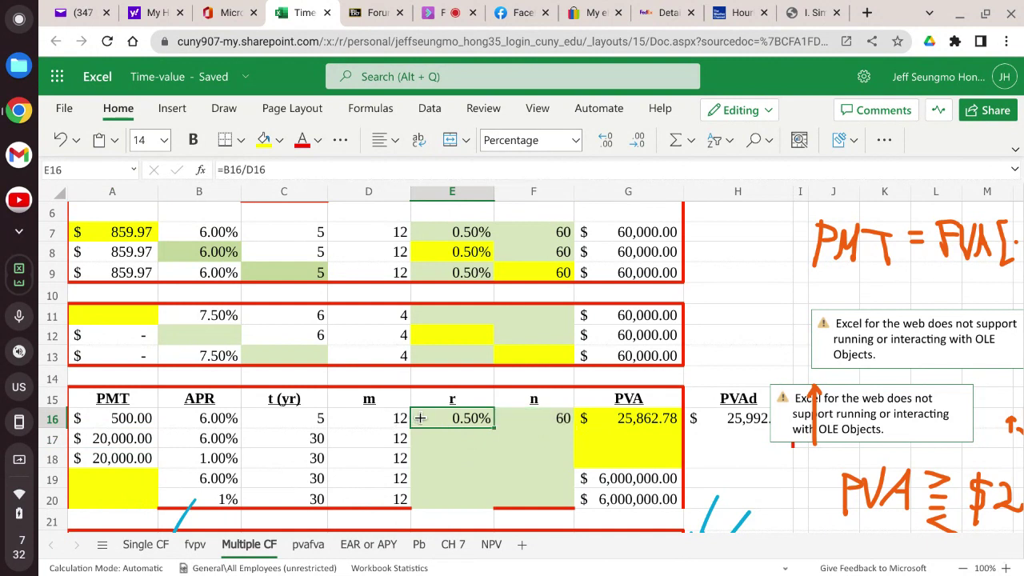
{"action": "left_click_drag", "start_coordinate": [420, 418], "coordinate": [608, 418]}
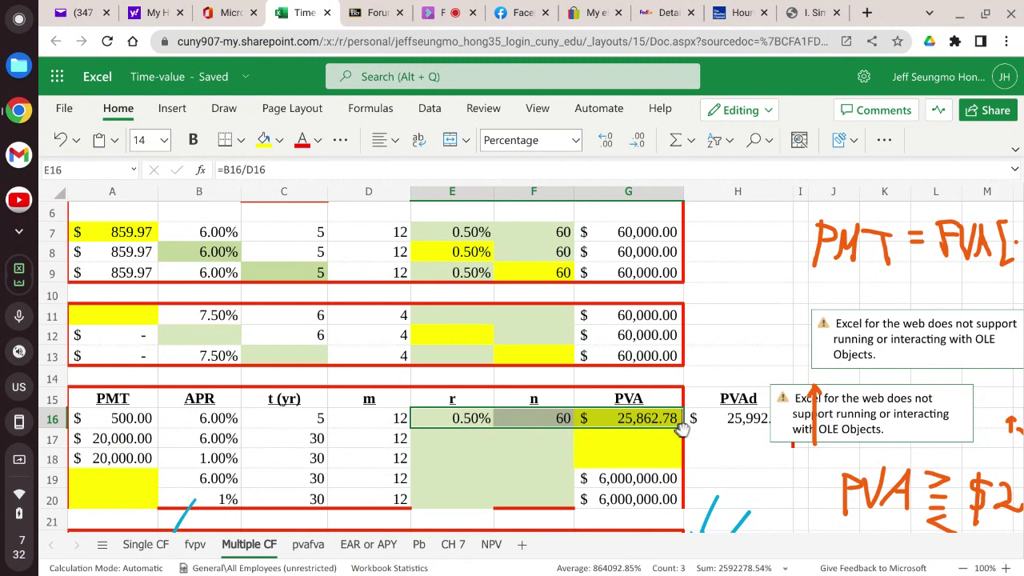
{"action": "left_click_drag", "start_coordinate": [682, 427], "coordinate": [683, 464]}
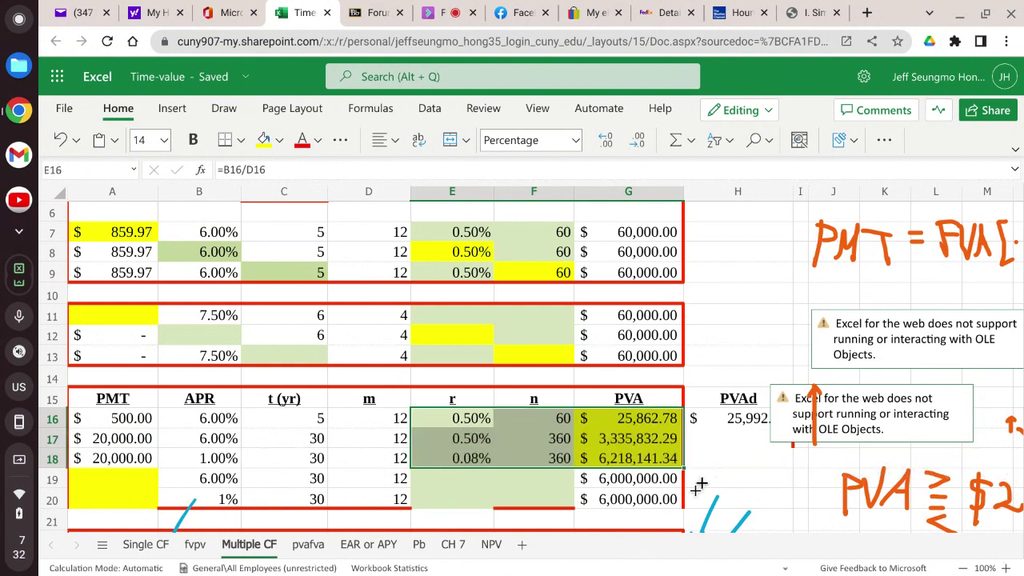
- Compare rows 17 and 18, examining how their different APRs affect the present value of annuity for the same payment and term
{"action": "left_click", "coordinate": [510, 491]}
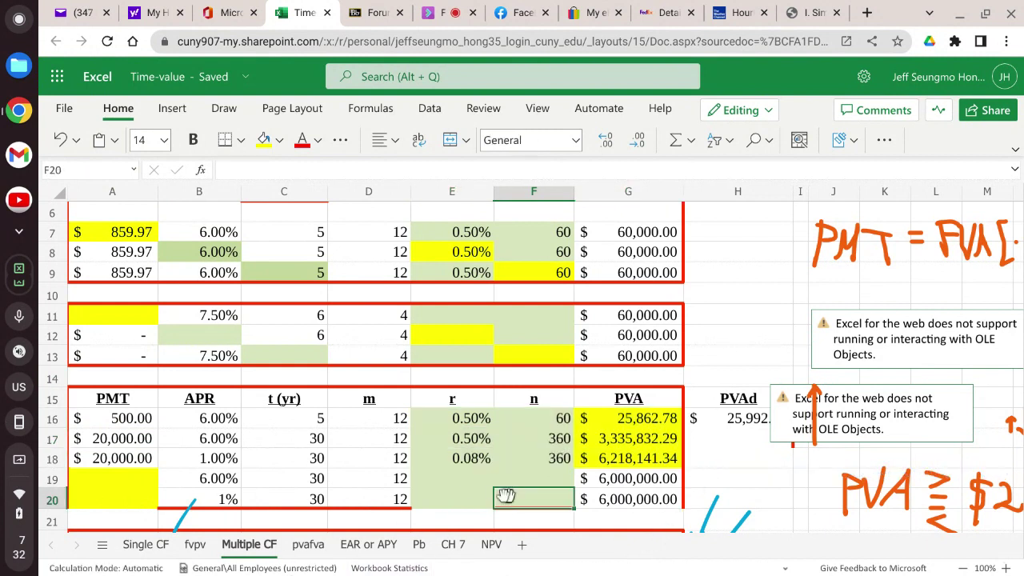
{"action": "left_click", "coordinate": [140, 456]}
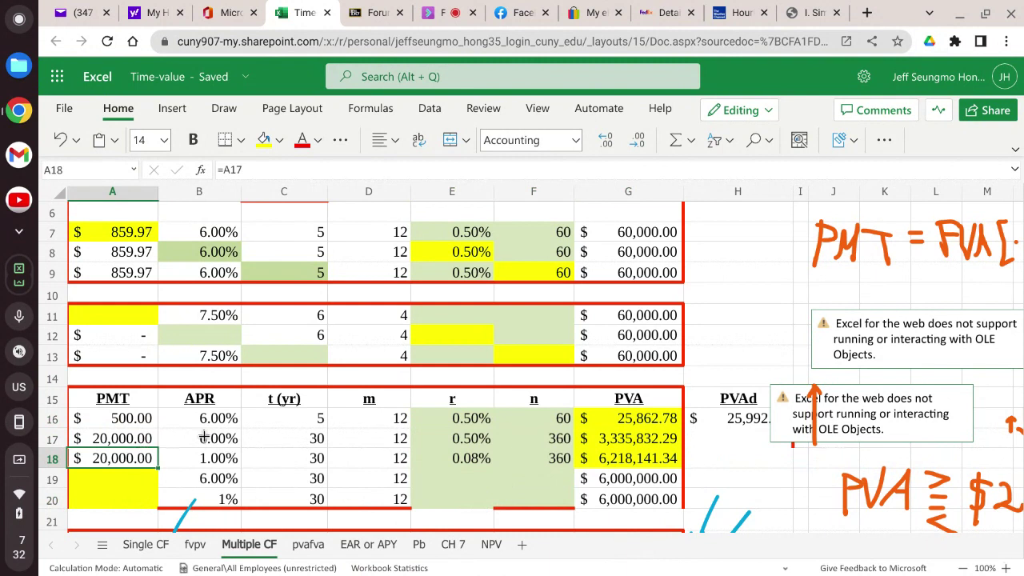
{"action": "left_click", "coordinate": [56, 438]}
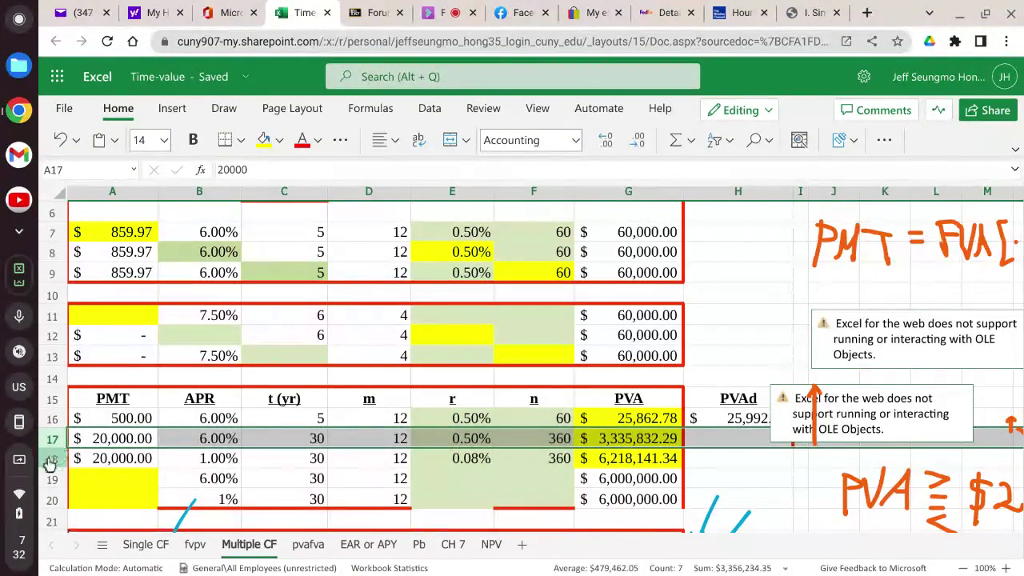
{"action": "left_click", "coordinate": [52, 461]}
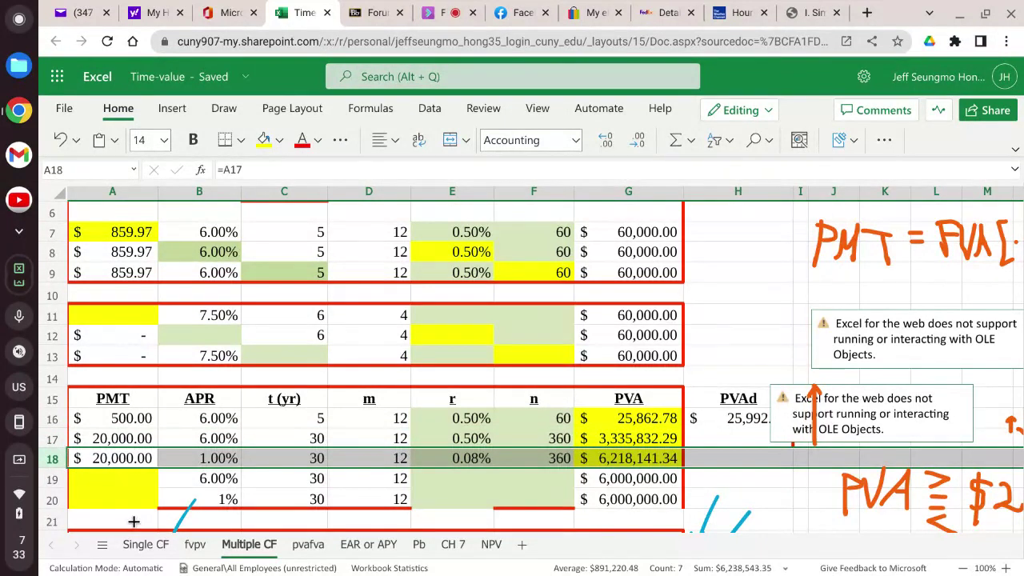
{"action": "left_click", "coordinate": [173, 442]}
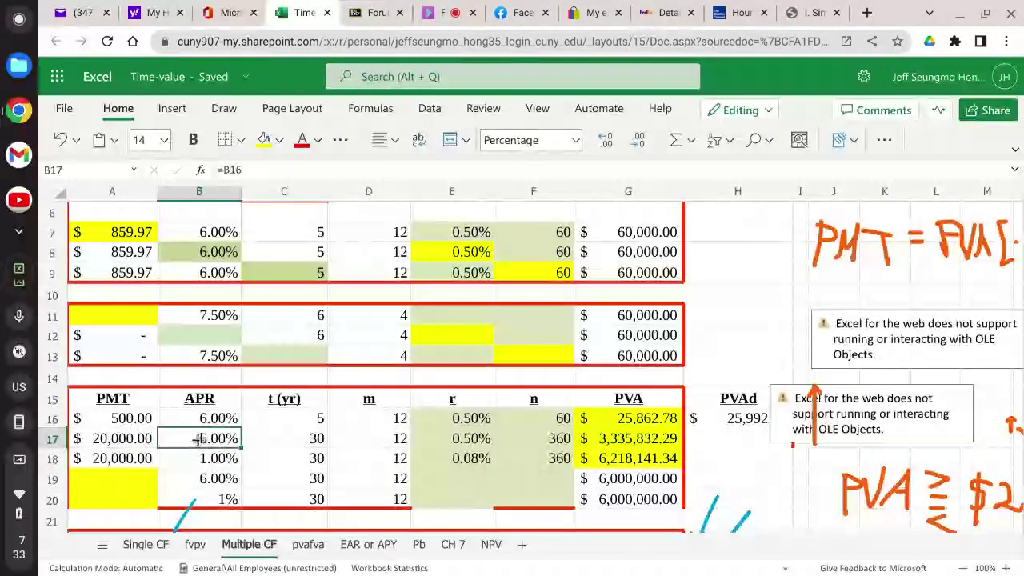
{"action": "left_click", "coordinate": [197, 456]}
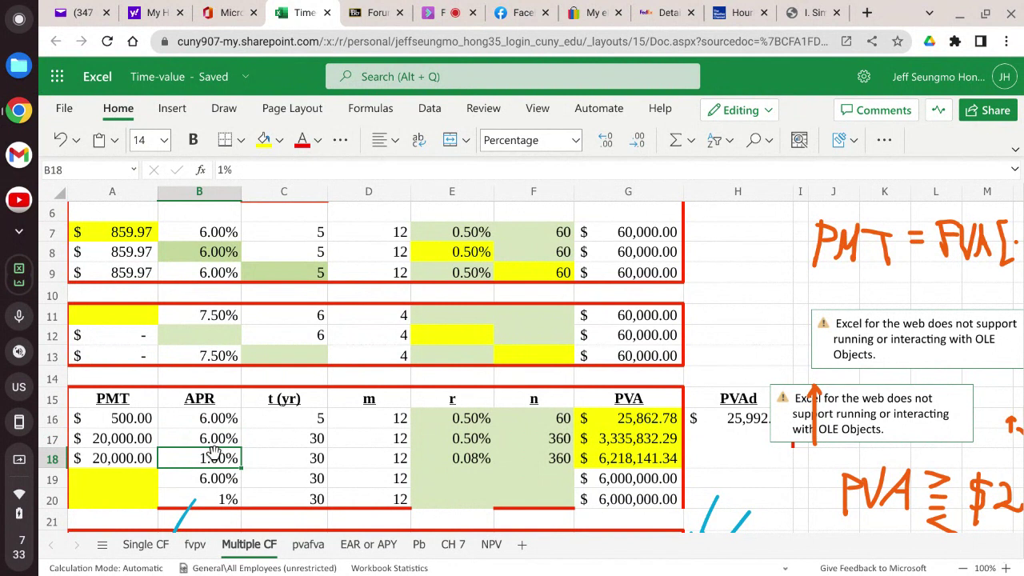
{"action": "left_click", "coordinate": [185, 432]}
{"action": "left_click", "coordinate": [200, 456]}
{"action": "left_click", "coordinate": [50, 458]}
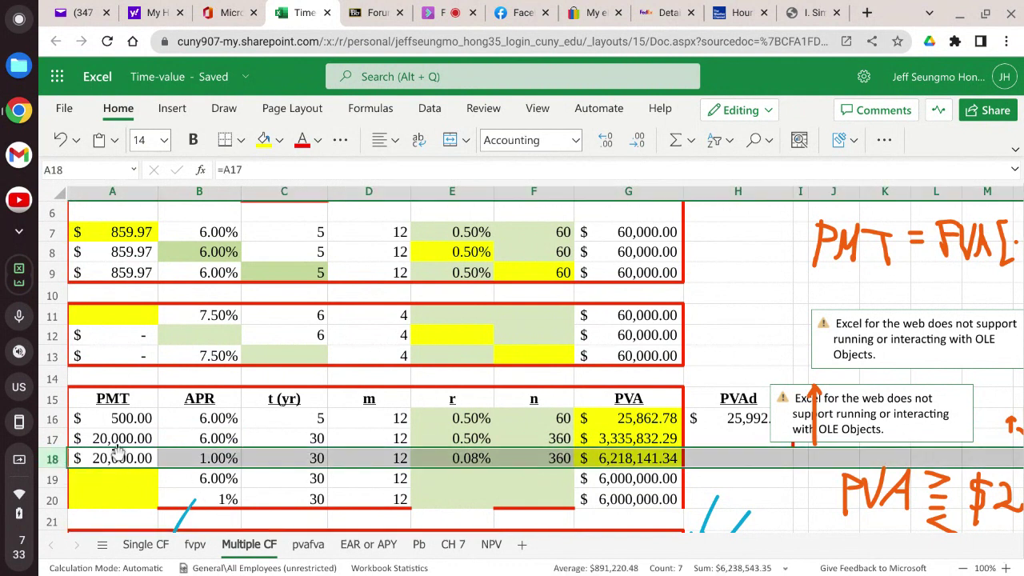
{"action": "left_click", "coordinate": [53, 438]}
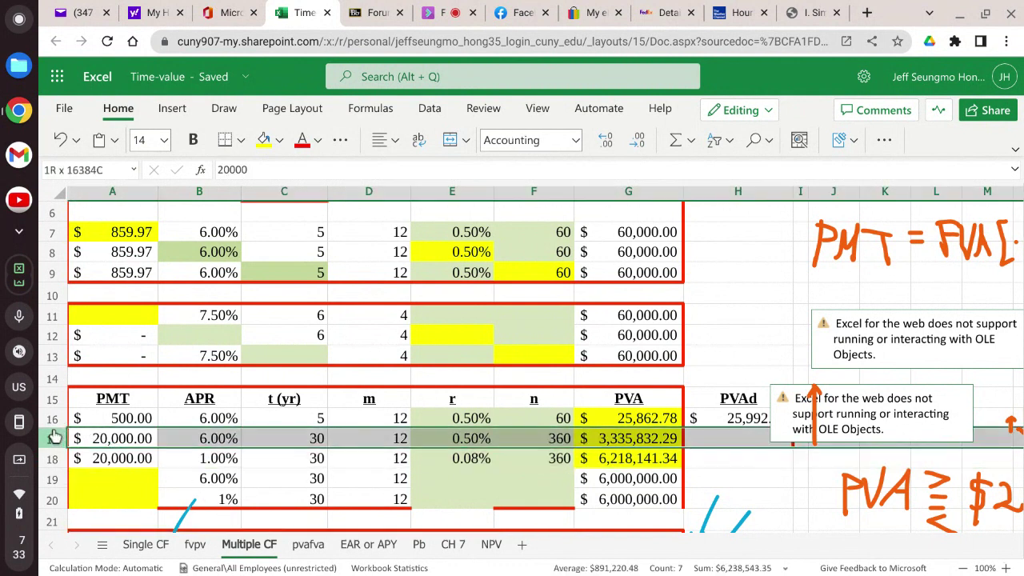
{"action": "left_click", "coordinate": [629, 446]}
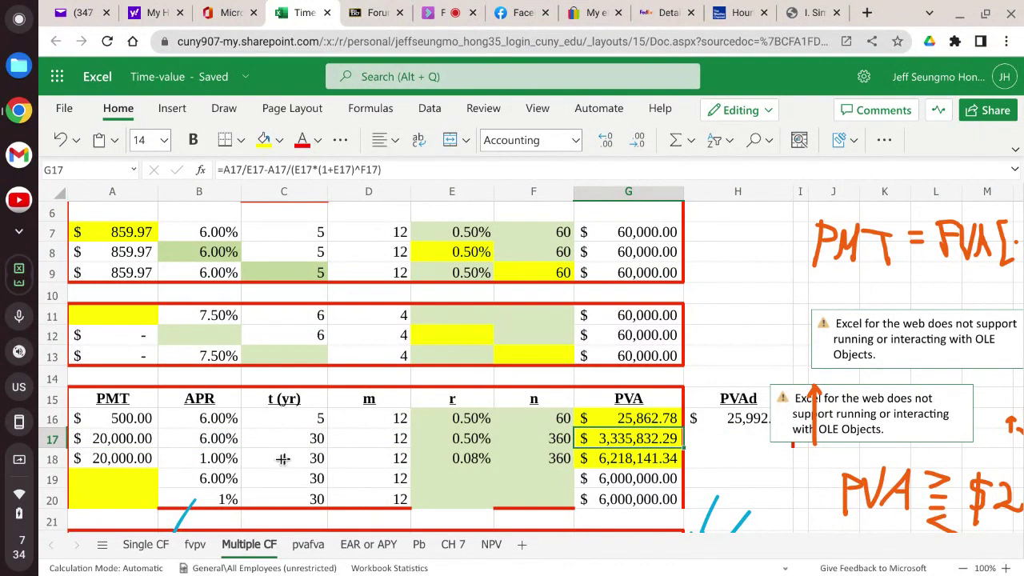
{"action": "left_click", "coordinate": [222, 458]}
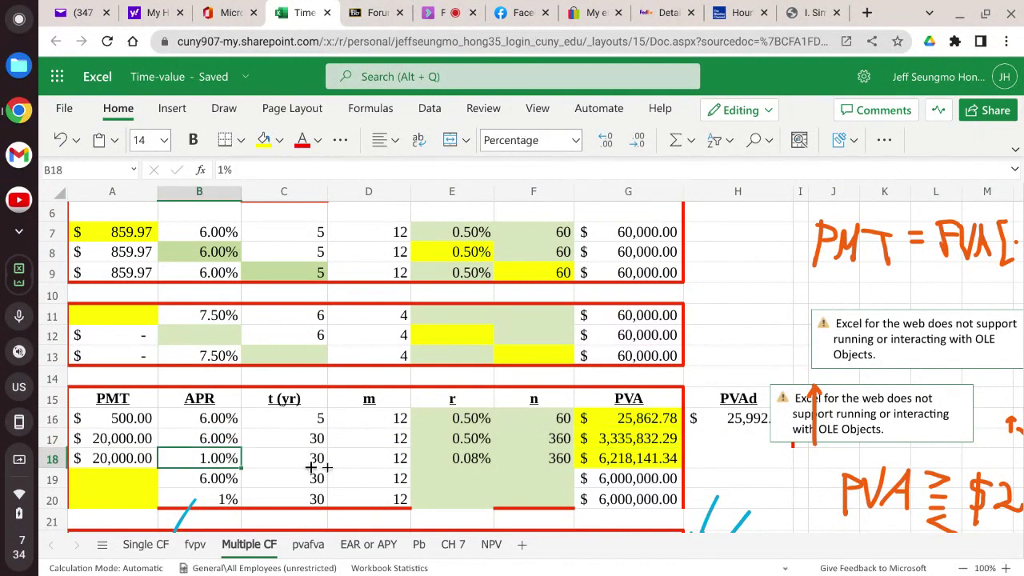
{"action": "left_click", "coordinate": [622, 462]}
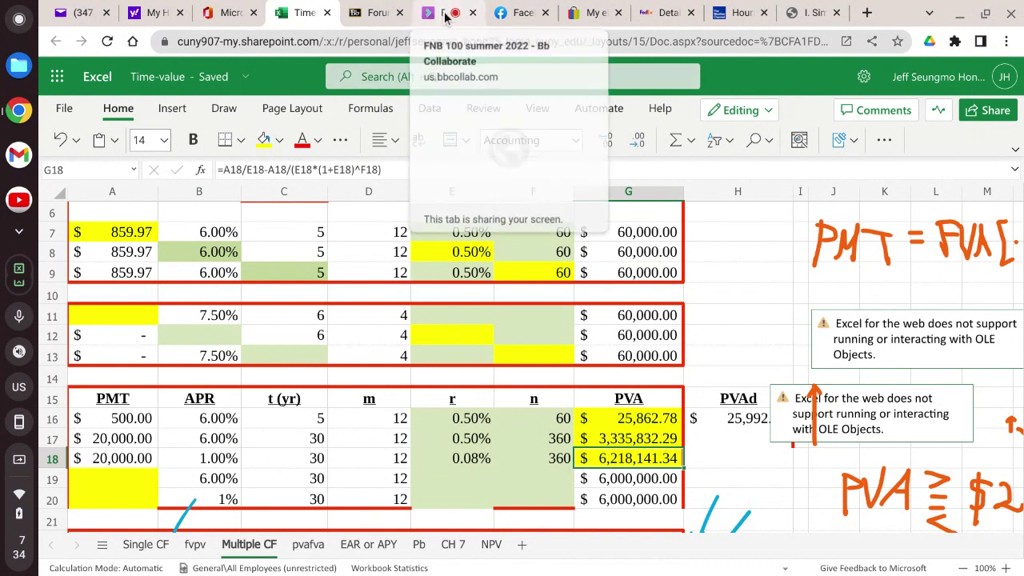
- Check the attendee list in the Blackboard Collaborate session and return to the Time-value workbook
{"action": "left_click", "coordinate": [470, 9]}
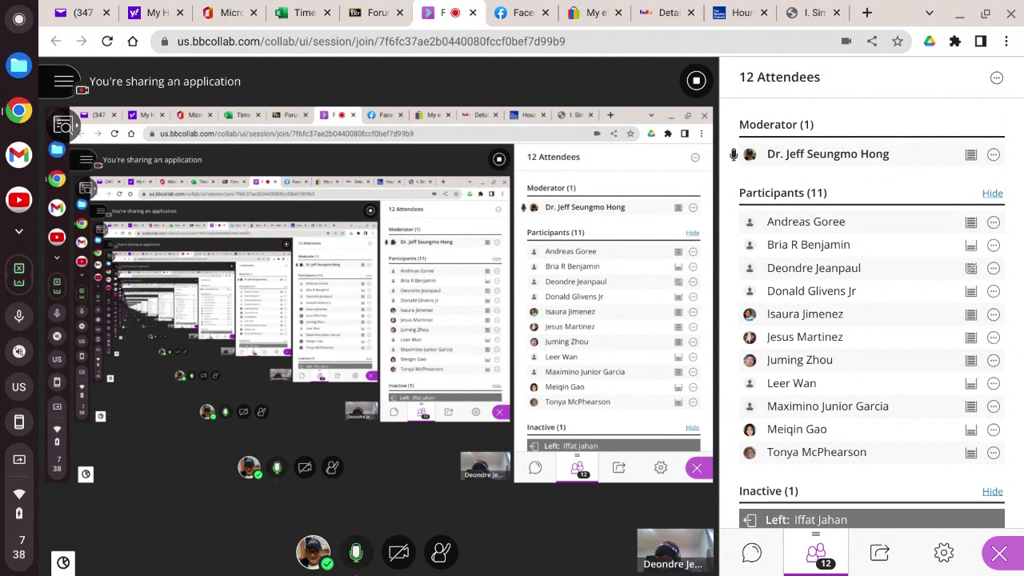
{"action": "left_click", "coordinate": [303, 11]}
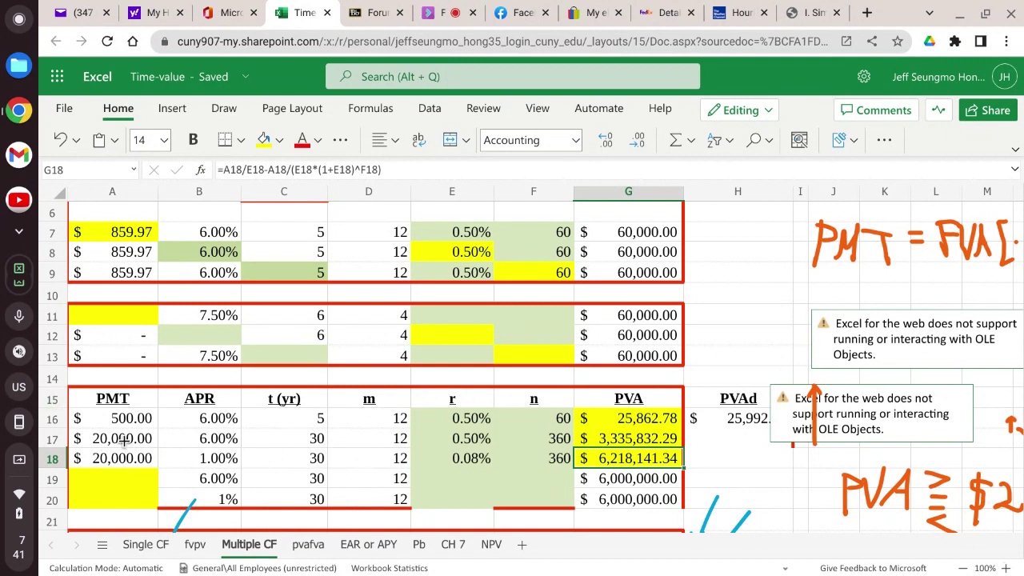
{"action": "scroll", "coordinate": [124, 440], "scroll_direction": "down", "scroll_amount": 1}
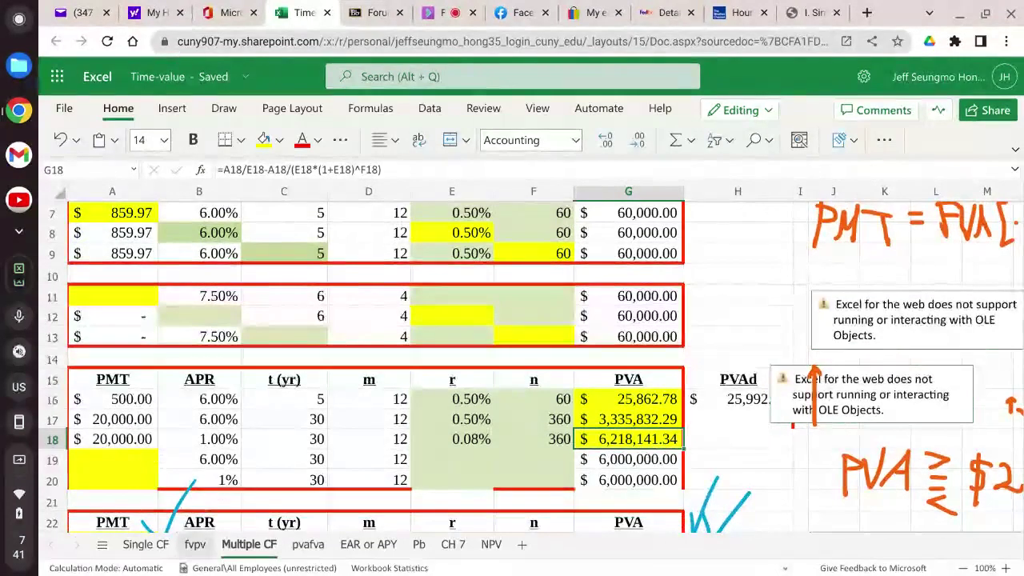
{"action": "scroll", "coordinate": [374, 365], "scroll_direction": "up", "scroll_amount": 1}
{"action": "scroll", "coordinate": [374, 365], "scroll_direction": "up", "scroll_amount": 1}
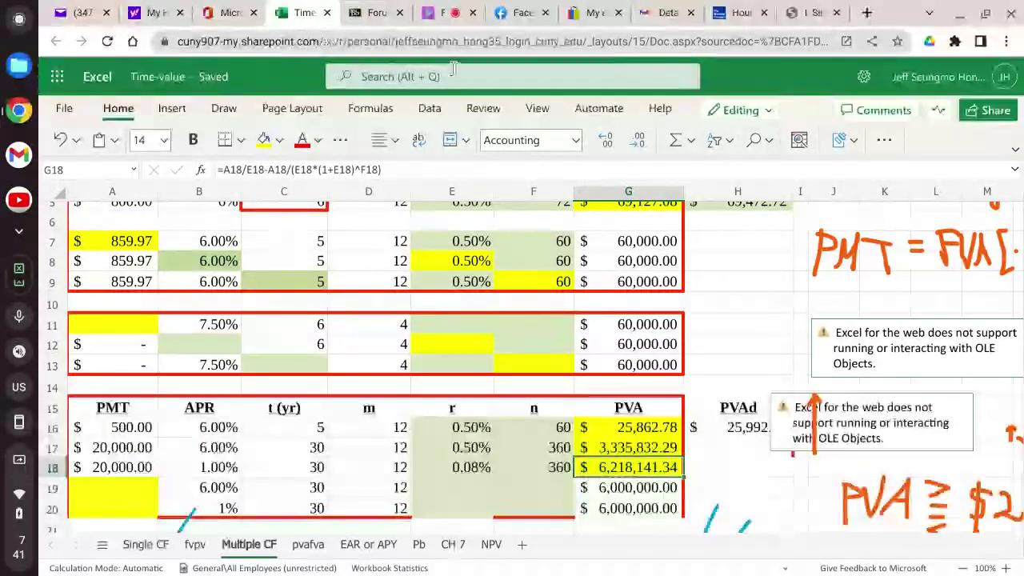
- Switch to the whiteboard app and write "PVA =" in green at the start of the formula
{"action": "left_click", "coordinate": [19, 230]}
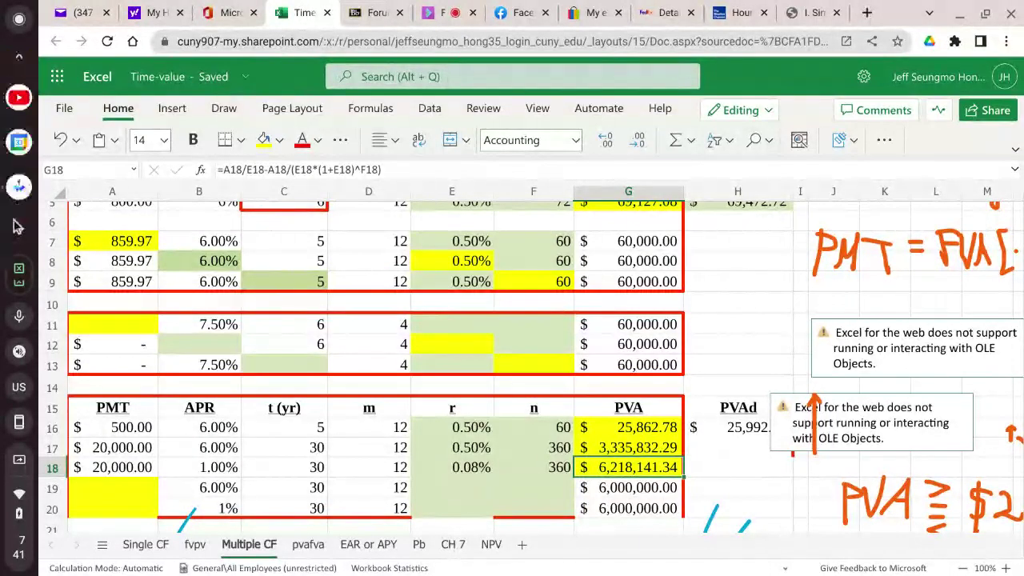
{"action": "left_click", "coordinate": [17, 178]}
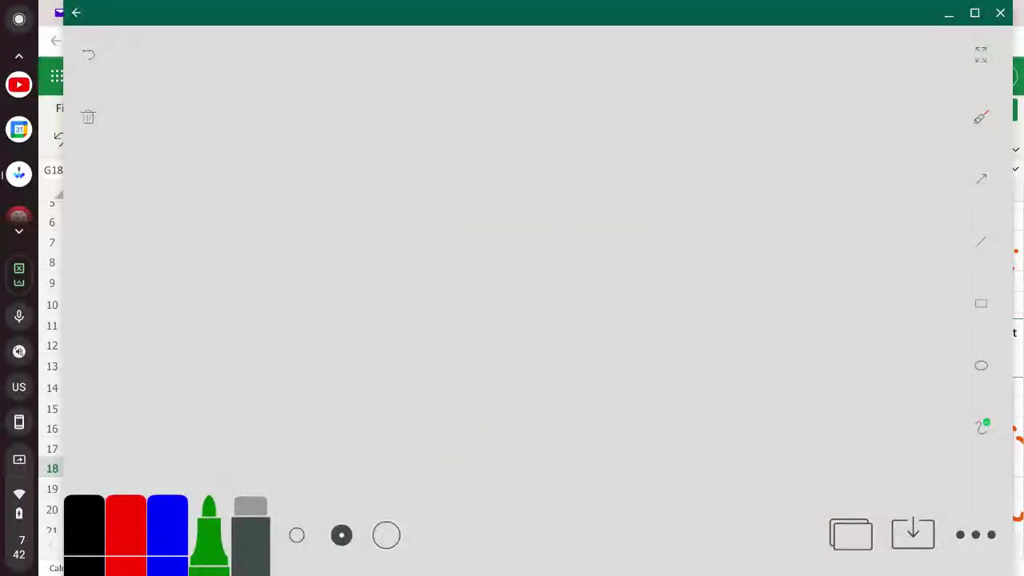
{"action": "mouse_move", "coordinate": [137, 66]}
{"action": "left_mouse_down"}
{"action": "mouse_move", "coordinate": [138, 133]}
{"action": "mouse_move", "coordinate": [164, 59]}
{"action": "mouse_move", "coordinate": [141, 95]}
{"action": "left_mouse_up"}
{"action": "mouse_move", "coordinate": [176, 64]}
{"action": "left_mouse_down"}
{"action": "mouse_move", "coordinate": [180, 117]}
{"action": "mouse_move", "coordinate": [205, 56]}
{"action": "left_mouse_up"}
{"action": "left_click_drag", "start_coordinate": [234, 54], "coordinate": [218, 121]}
{"action": "left_click_drag", "start_coordinate": [233, 54], "coordinate": [245, 132]}
{"action": "left_click_drag", "start_coordinate": [224, 95], "coordinate": [250, 92]}
{"action": "left_click_drag", "start_coordinate": [277, 80], "coordinate": [304, 78]}
{"action": "left_click_drag", "start_coordinate": [275, 110], "coordinate": [306, 107]}
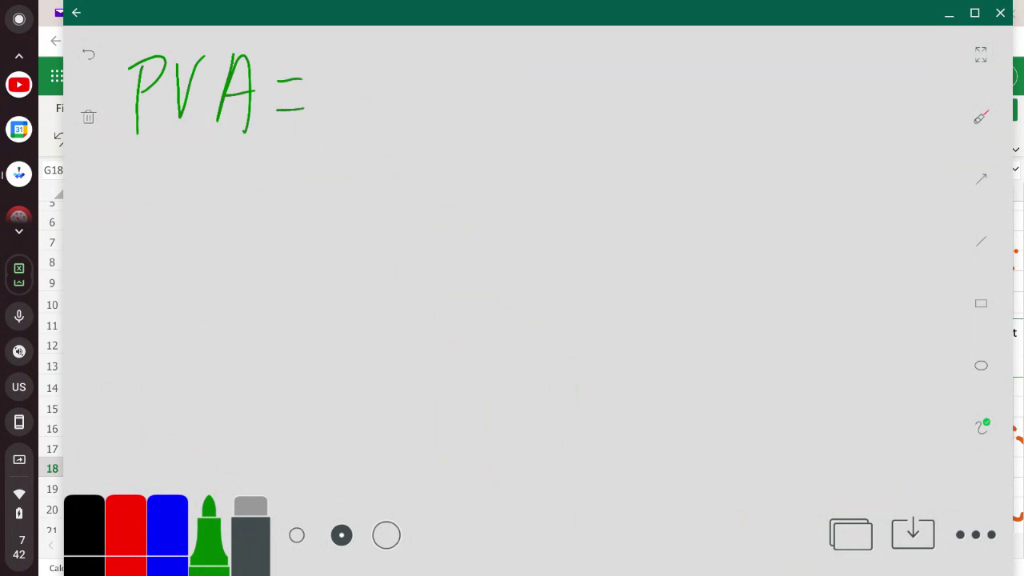
- Write the fraction PMT over r after "PVA ="
{"action": "left_click_drag", "start_coordinate": [353, 46], "coordinate": [350, 101]}
{"action": "mouse_move", "coordinate": [353, 58]}
{"action": "left_mouse_down"}
{"action": "mouse_move", "coordinate": [368, 43]}
{"action": "mouse_move", "coordinate": [358, 73]}
{"action": "left_mouse_up"}
{"action": "mouse_move", "coordinate": [400, 40]}
{"action": "left_mouse_down"}
{"action": "mouse_move", "coordinate": [402, 78]}
{"action": "mouse_move", "coordinate": [447, 75]}
{"action": "left_mouse_up"}
{"action": "left_click_drag", "start_coordinate": [469, 34], "coordinate": [494, 37]}
{"action": "left_click_drag", "start_coordinate": [475, 53], "coordinate": [472, 106]}
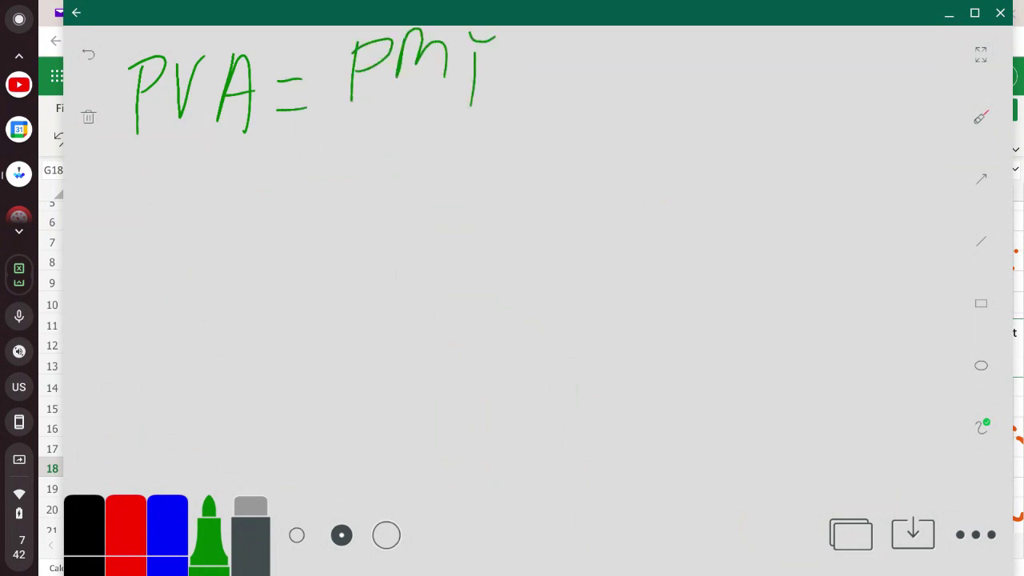
{"action": "left_click_drag", "start_coordinate": [370, 108], "coordinate": [492, 101]}
{"action": "left_click_drag", "start_coordinate": [418, 120], "coordinate": [446, 121]}
- Write the subtracted second term of the PVA formula, PMT over r(1+r)^n
{"action": "left_click_drag", "start_coordinate": [528, 99], "coordinate": [786, 86]}
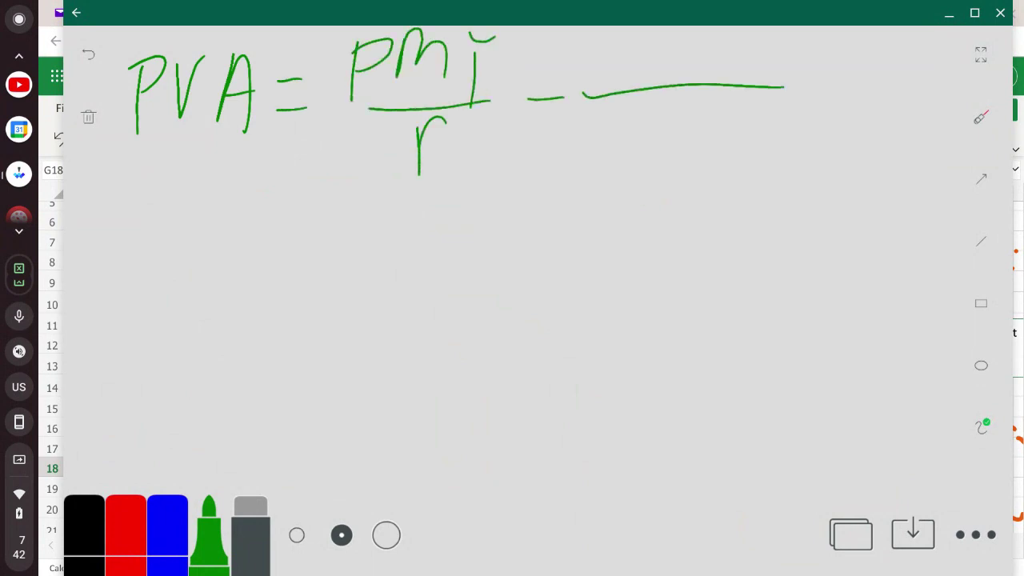
{"action": "mouse_move", "coordinate": [638, 37]}
{"action": "left_mouse_down"}
{"action": "mouse_move", "coordinate": [639, 94]}
{"action": "mouse_move", "coordinate": [669, 66]}
{"action": "left_mouse_up"}
{"action": "mouse_move", "coordinate": [672, 83]}
{"action": "left_mouse_down"}
{"action": "mouse_move", "coordinate": [682, 45]}
{"action": "mouse_move", "coordinate": [724, 85]}
{"action": "left_mouse_up"}
{"action": "left_click_drag", "start_coordinate": [730, 47], "coordinate": [788, 40]}
{"action": "mouse_move", "coordinate": [745, 43]}
{"action": "left_mouse_down"}
{"action": "mouse_move", "coordinate": [742, 104]}
{"action": "mouse_move", "coordinate": [731, 106]}
{"action": "left_mouse_up"}
{"action": "mouse_move", "coordinate": [605, 182]}
{"action": "left_mouse_down"}
{"action": "mouse_move", "coordinate": [629, 128]}
{"action": "mouse_move", "coordinate": [650, 174]}
{"action": "left_mouse_up"}
{"action": "left_click_drag", "start_coordinate": [664, 123], "coordinate": [663, 173]}
{"action": "mouse_move", "coordinate": [678, 149]}
{"action": "left_mouse_down"}
{"action": "mouse_move", "coordinate": [699, 144]}
{"action": "mouse_move", "coordinate": [693, 170]}
{"action": "left_mouse_up"}
{"action": "mouse_move", "coordinate": [721, 172]}
{"action": "left_mouse_down"}
{"action": "mouse_move", "coordinate": [719, 133]}
{"action": "mouse_move", "coordinate": [743, 128]}
{"action": "left_mouse_up"}
{"action": "mouse_move", "coordinate": [735, 106]}
{"action": "left_mouse_down"}
{"action": "mouse_move", "coordinate": [772, 161]}
{"action": "mouse_move", "coordinate": [752, 203]}
{"action": "left_mouse_up"}
{"action": "left_click_drag", "start_coordinate": [765, 138], "coordinate": [839, 109]}
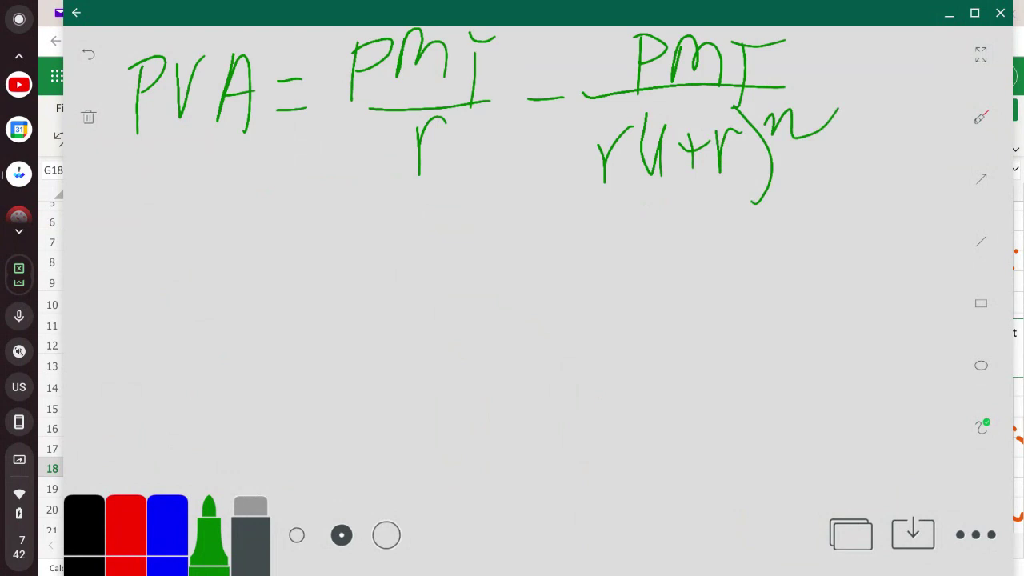
- Mark the r terms in the PVA formula with red deltas
{"action": "left_click", "coordinate": [126, 533]}
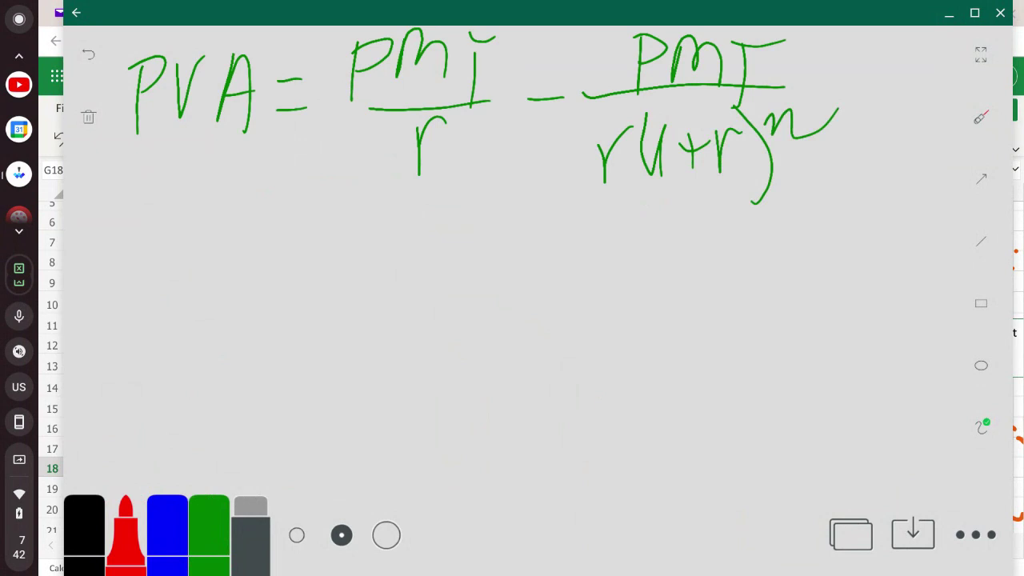
{"action": "mouse_move", "coordinate": [382, 134]}
{"action": "left_mouse_down"}
{"action": "mouse_move", "coordinate": [366, 169]}
{"action": "mouse_move", "coordinate": [384, 136]}
{"action": "left_mouse_up"}
{"action": "mouse_move", "coordinate": [592, 150]}
{"action": "left_mouse_down"}
{"action": "mouse_move", "coordinate": [568, 174]}
{"action": "mouse_move", "coordinate": [594, 154]}
{"action": "left_mouse_up"}
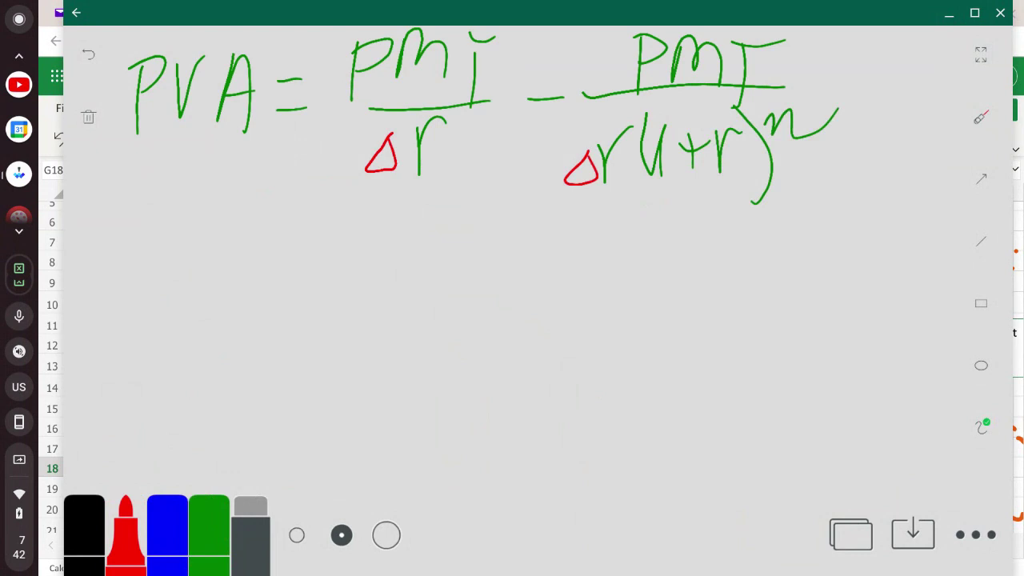
{"action": "mouse_move", "coordinate": [703, 141]}
{"action": "left_mouse_down"}
{"action": "mouse_move", "coordinate": [696, 166]}
{"action": "mouse_move", "coordinate": [708, 144]}
{"action": "left_mouse_up"}
{"action": "left_click_drag", "start_coordinate": [748, 105], "coordinate": [748, 97]}
- Remove the red delta marks from the PVA formula
{"action": "left_click", "coordinate": [746, 112]}
{"action": "left_click", "coordinate": [703, 154]}
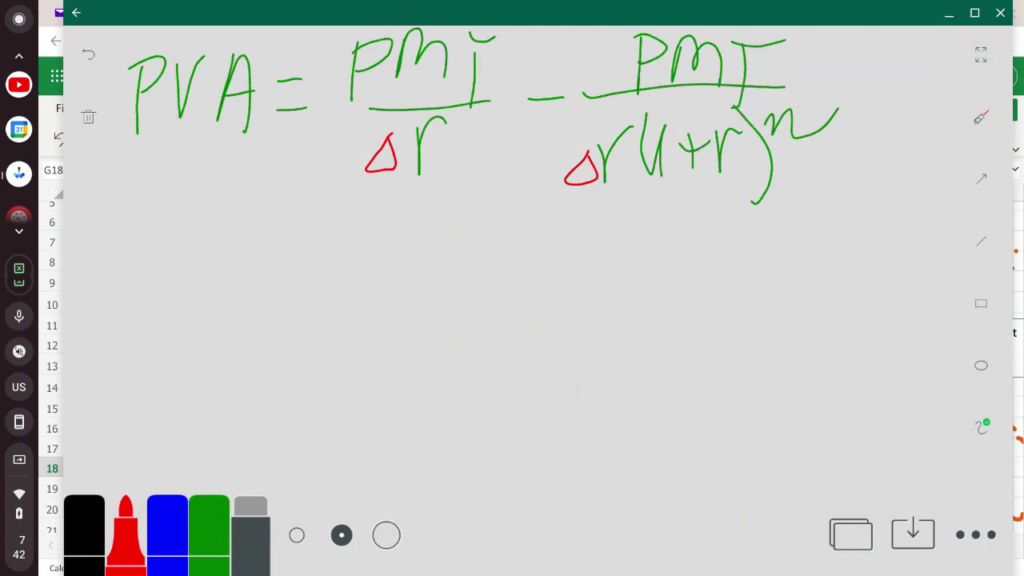
{"action": "left_click", "coordinate": [581, 168]}
{"action": "left_click", "coordinate": [381, 154]}
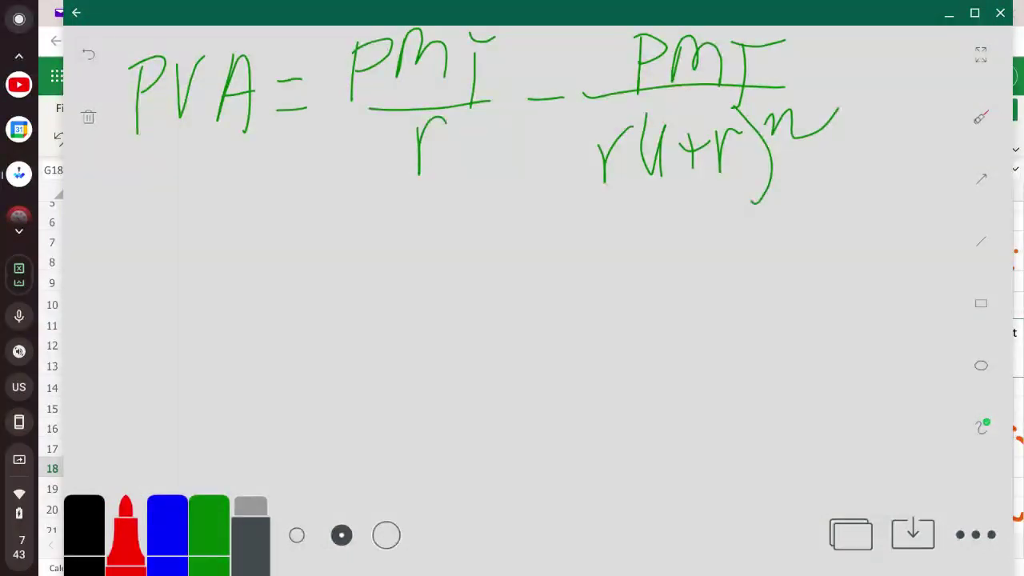
- Start a second line below the formula in green with "= PMT [", factoring PMT out
{"action": "left_click", "coordinate": [208, 528]}
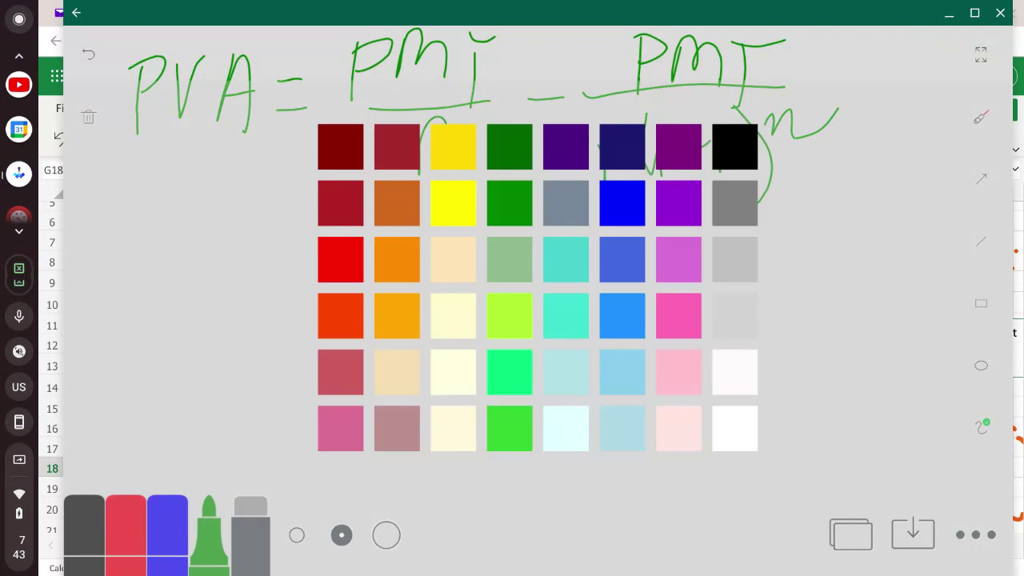
{"action": "left_click", "coordinate": [509, 202]}
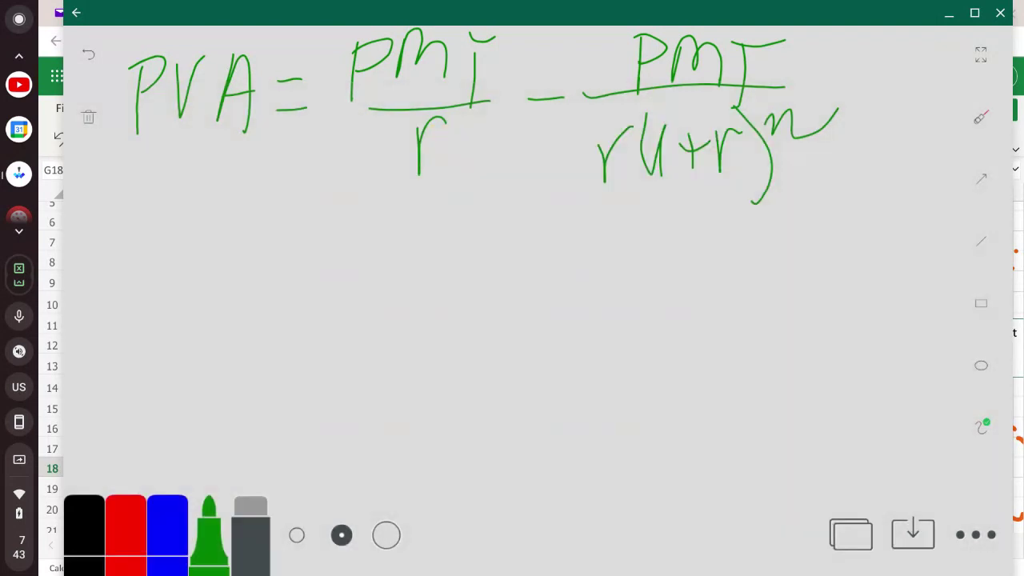
{"action": "left_click_drag", "start_coordinate": [265, 200], "coordinate": [302, 200]}
{"action": "left_click_drag", "start_coordinate": [267, 232], "coordinate": [289, 231]}
{"action": "left_click_drag", "start_coordinate": [334, 190], "coordinate": [327, 282]}
{"action": "left_click_drag", "start_coordinate": [315, 204], "coordinate": [327, 236]}
{"action": "mouse_move", "coordinate": [367, 208]}
{"action": "left_mouse_down"}
{"action": "mouse_move", "coordinate": [352, 285]}
{"action": "mouse_move", "coordinate": [410, 256]}
{"action": "mouse_move", "coordinate": [410, 271]}
{"action": "left_mouse_up"}
{"action": "mouse_move", "coordinate": [424, 227]}
{"action": "left_mouse_down"}
{"action": "mouse_move", "coordinate": [462, 219]}
{"action": "mouse_move", "coordinate": [433, 296]}
{"action": "left_mouse_up"}
{"action": "mouse_move", "coordinate": [501, 194]}
{"action": "left_mouse_down"}
{"action": "mouse_move", "coordinate": [485, 318]}
{"action": "mouse_move", "coordinate": [521, 343]}
{"action": "left_mouse_up"}
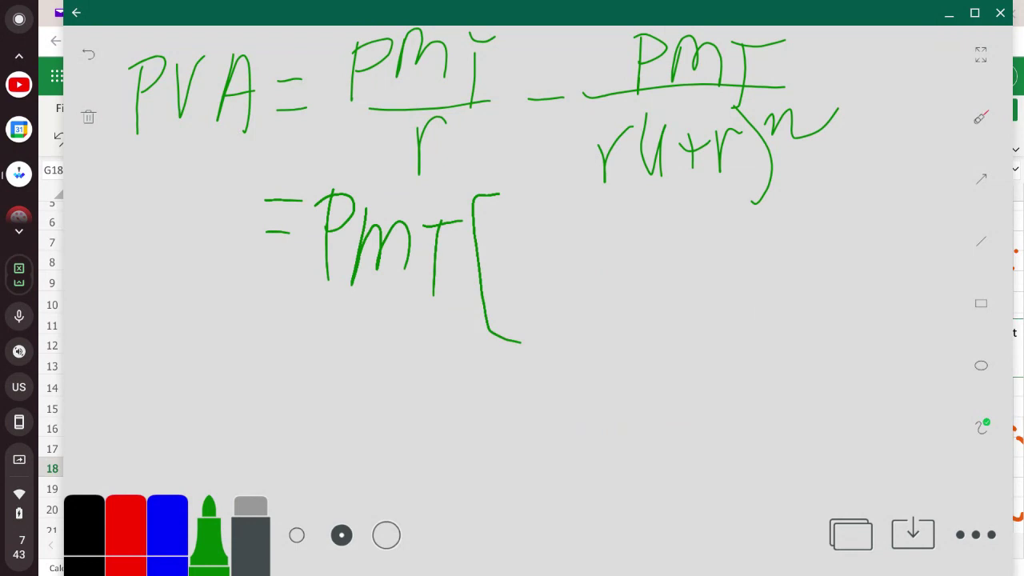
- Complete the factored bracket with 1/r minus 1/(r(1+r)^n) and close it
{"action": "mouse_move", "coordinate": [527, 235]}
{"action": "left_mouse_down"}
{"action": "mouse_move", "coordinate": [534, 261]}
{"action": "mouse_move", "coordinate": [573, 269]}
{"action": "left_mouse_up"}
{"action": "left_click_drag", "start_coordinate": [534, 290], "coordinate": [537, 340]}
{"action": "mouse_move", "coordinate": [535, 303]}
{"action": "left_mouse_down"}
{"action": "mouse_move", "coordinate": [638, 277]}
{"action": "mouse_move", "coordinate": [834, 270]}
{"action": "left_mouse_up"}
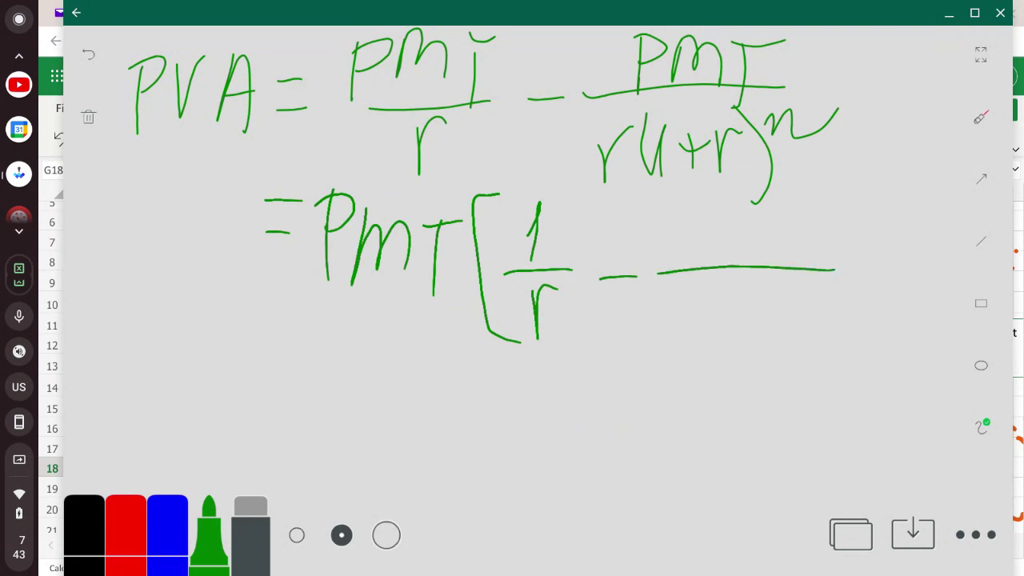
{"action": "left_click_drag", "start_coordinate": [707, 227], "coordinate": [718, 263]}
{"action": "mouse_move", "coordinate": [671, 300]}
{"action": "left_mouse_down"}
{"action": "mouse_move", "coordinate": [669, 341]}
{"action": "mouse_move", "coordinate": [701, 282]}
{"action": "mouse_move", "coordinate": [724, 354]}
{"action": "left_mouse_up"}
{"action": "mouse_move", "coordinate": [730, 304]}
{"action": "left_mouse_down"}
{"action": "mouse_move", "coordinate": [733, 354]}
{"action": "mouse_move", "coordinate": [779, 317]}
{"action": "left_mouse_up"}
{"action": "left_click_drag", "start_coordinate": [762, 295], "coordinate": [761, 331]}
{"action": "mouse_move", "coordinate": [784, 291]}
{"action": "left_mouse_down"}
{"action": "mouse_move", "coordinate": [786, 344]}
{"action": "mouse_move", "coordinate": [832, 309]}
{"action": "mouse_move", "coordinate": [825, 340]}
{"action": "left_mouse_up"}
{"action": "mouse_move", "coordinate": [839, 272]}
{"action": "left_mouse_down"}
{"action": "mouse_move", "coordinate": [844, 286]}
{"action": "mouse_move", "coordinate": [871, 293]}
{"action": "left_mouse_up"}
{"action": "mouse_move", "coordinate": [848, 183]}
{"action": "left_mouse_down"}
{"action": "mouse_move", "coordinate": [909, 320]}
{"action": "mouse_move", "coordinate": [871, 340]}
{"action": "left_mouse_up"}
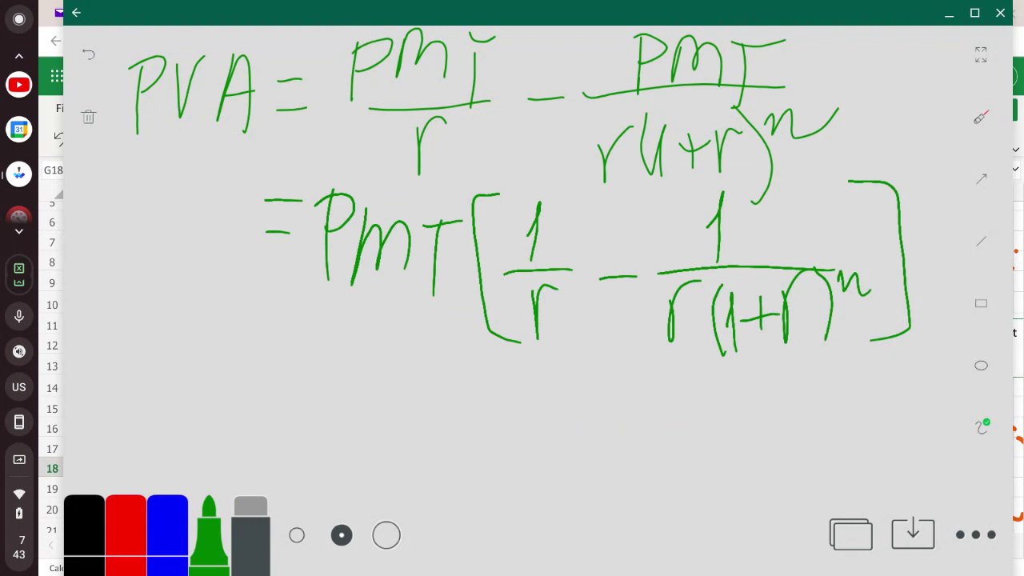
- Circle PVA, the factored PMT and the bracketed factor in red, and write "X?" below PMT
{"action": "left_click", "coordinate": [125, 533]}
{"action": "mouse_move", "coordinate": [244, 164]}
{"action": "left_mouse_down"}
{"action": "mouse_move", "coordinate": [206, 174]}
{"action": "mouse_move", "coordinate": [200, 38]}
{"action": "mouse_move", "coordinate": [269, 132]}
{"action": "mouse_move", "coordinate": [245, 155]}
{"action": "left_mouse_up"}
{"action": "mouse_move", "coordinate": [433, 295]}
{"action": "left_mouse_down"}
{"action": "mouse_move", "coordinate": [339, 304]}
{"action": "mouse_move", "coordinate": [428, 186]}
{"action": "mouse_move", "coordinate": [420, 289]}
{"action": "left_mouse_up"}
{"action": "mouse_move", "coordinate": [579, 368]}
{"action": "left_mouse_down"}
{"action": "mouse_move", "coordinate": [618, 373]}
{"action": "mouse_move", "coordinate": [537, 159]}
{"action": "mouse_move", "coordinate": [913, 216]}
{"action": "mouse_move", "coordinate": [630, 369]}
{"action": "left_mouse_up"}
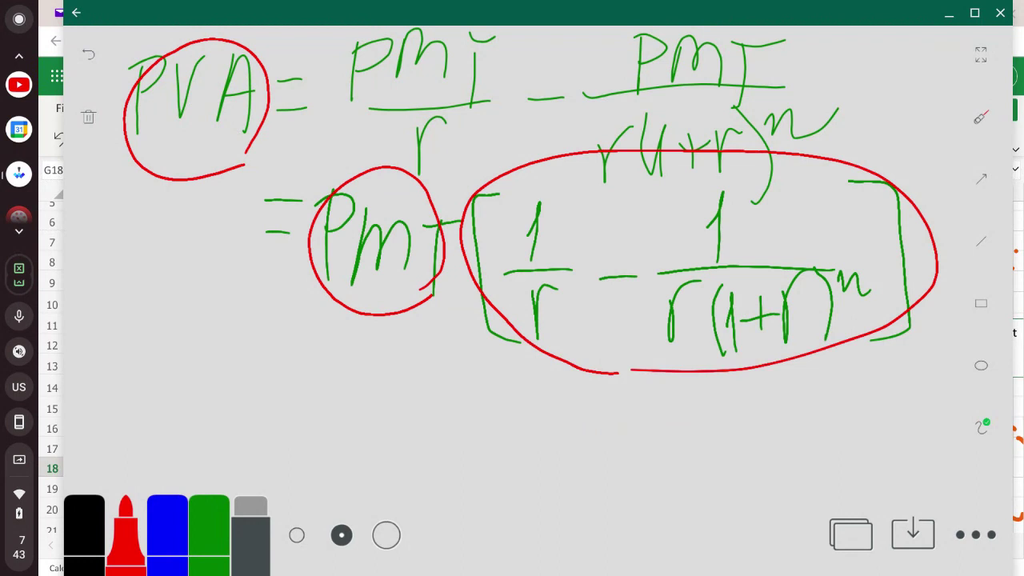
{"action": "left_click_drag", "start_coordinate": [378, 285], "coordinate": [360, 354]}
{"action": "left_click_drag", "start_coordinate": [344, 308], "coordinate": [389, 345]}
{"action": "left_click_drag", "start_coordinate": [394, 298], "coordinate": [413, 335]}
{"action": "left_click", "coordinate": [427, 361]}
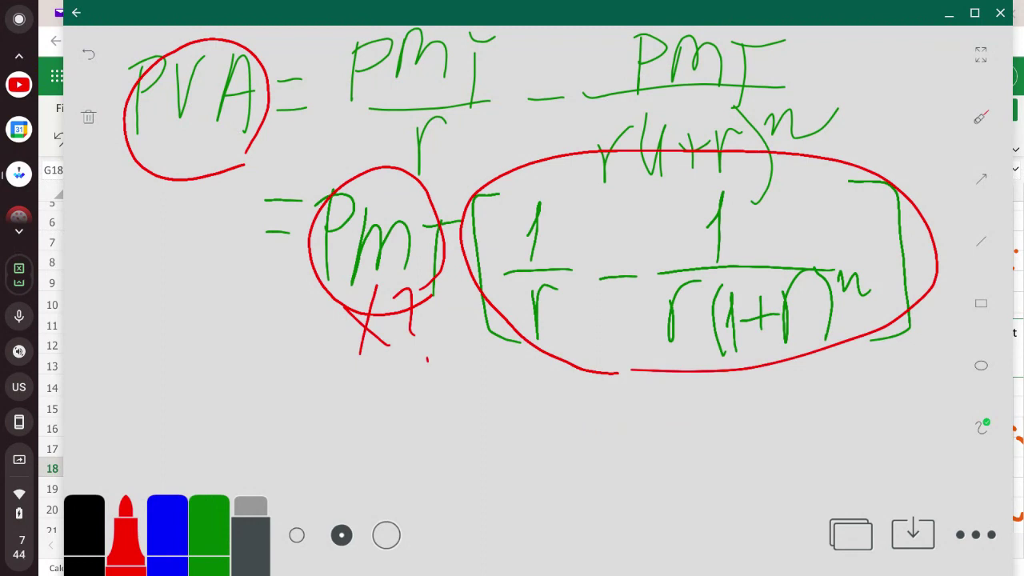
- Start a third line in green with "= PMT [" below the factored expression
{"action": "left_click", "coordinate": [209, 528]}
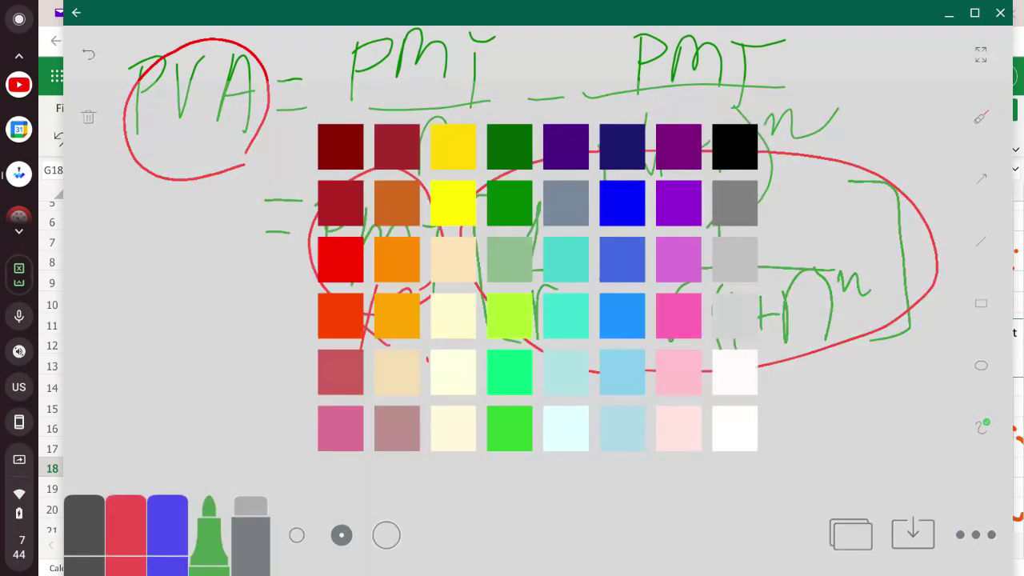
{"action": "key", "text": "Escape"}
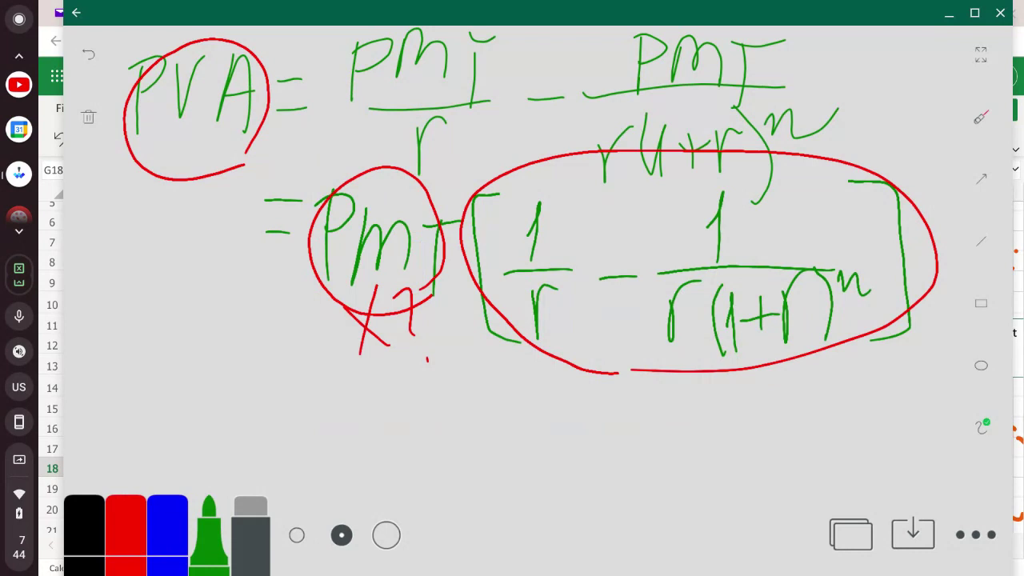
{"action": "mouse_move", "coordinate": [287, 403]}
{"action": "left_mouse_down"}
{"action": "mouse_move", "coordinate": [317, 407]}
{"action": "mouse_move", "coordinate": [336, 472]}
{"action": "left_mouse_up"}
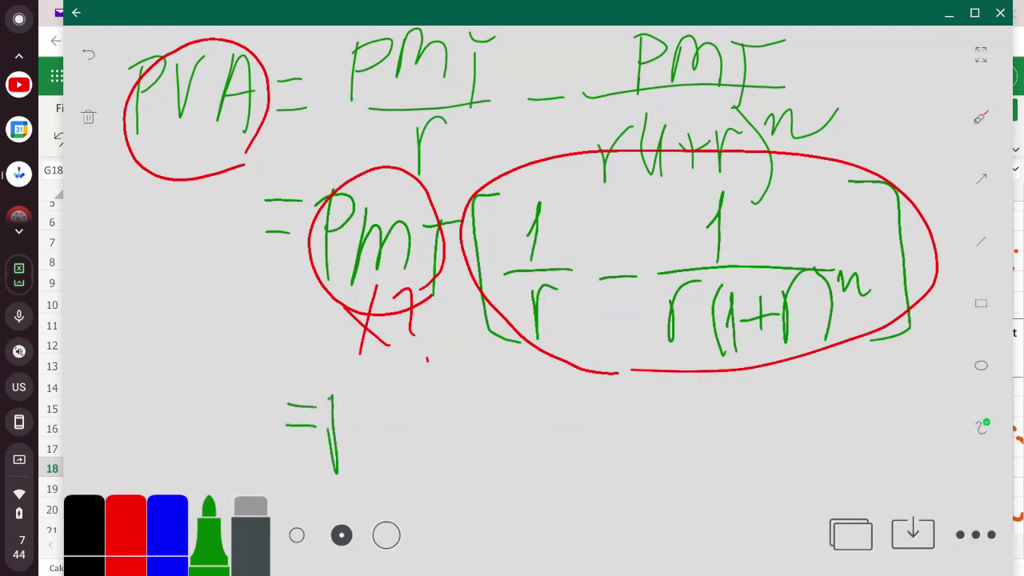
{"action": "left_click_drag", "start_coordinate": [331, 397], "coordinate": [338, 432]}
{"action": "mouse_move", "coordinate": [370, 399]}
{"action": "left_mouse_down"}
{"action": "mouse_move", "coordinate": [370, 427]}
{"action": "mouse_move", "coordinate": [410, 450]}
{"action": "mouse_move", "coordinate": [463, 402]}
{"action": "left_mouse_up"}
{"action": "left_click_drag", "start_coordinate": [438, 403], "coordinate": [440, 473]}
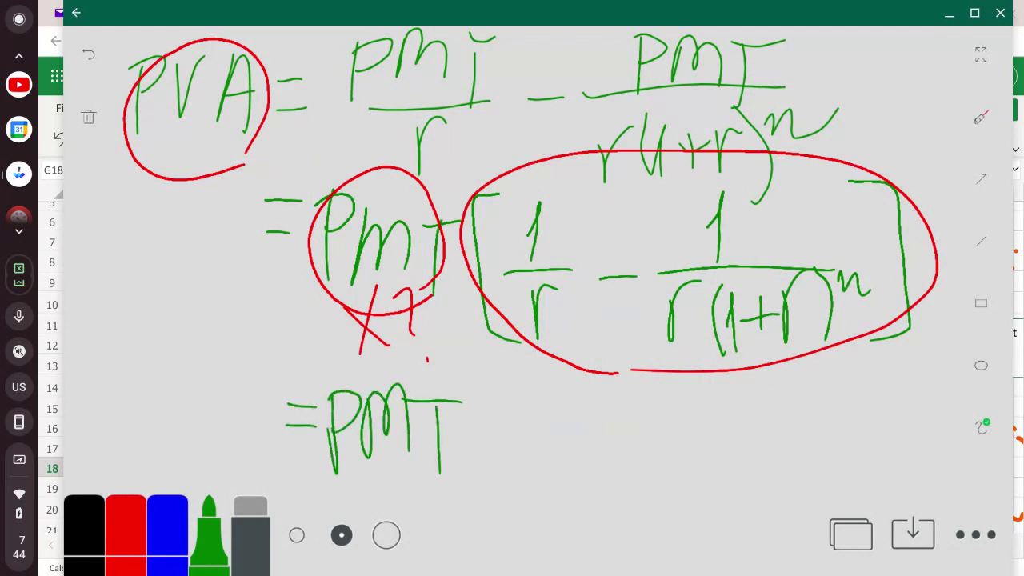
{"action": "mouse_move", "coordinate": [507, 358]}
{"action": "left_mouse_down"}
{"action": "mouse_move", "coordinate": [485, 434]}
{"action": "mouse_move", "coordinate": [505, 525]}
{"action": "mouse_move", "coordinate": [520, 526]}
{"action": "left_mouse_up"}
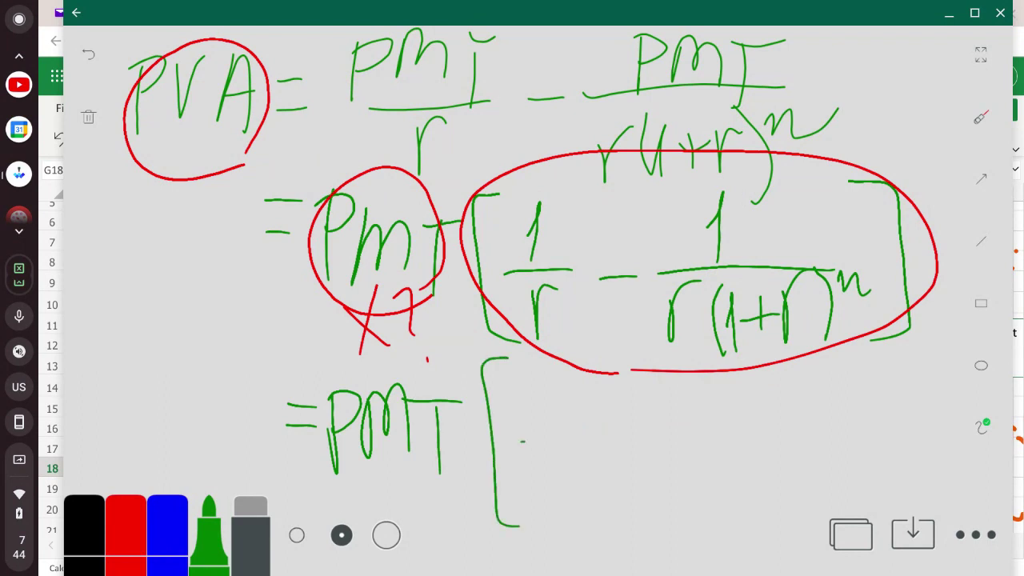
- Draw a fraction bar inside the bracket, write the common denominator r(1+r)^n under it and close the bracket
{"action": "left_click_drag", "start_coordinate": [521, 440], "coordinate": [847, 425]}
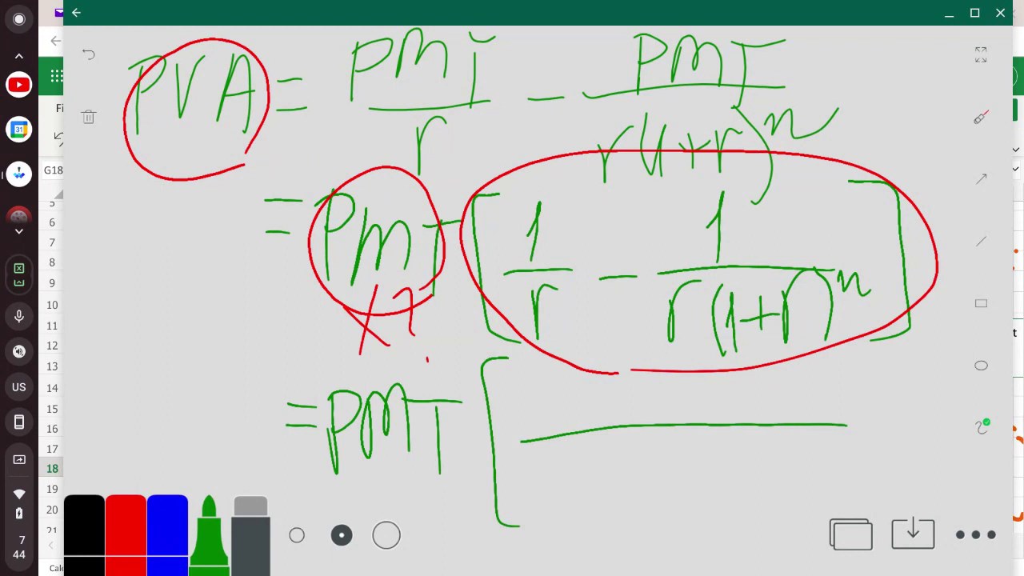
{"action": "mouse_move", "coordinate": [592, 467]}
{"action": "left_mouse_down"}
{"action": "mouse_move", "coordinate": [603, 506]}
{"action": "mouse_move", "coordinate": [629, 464]}
{"action": "mouse_move", "coordinate": [654, 506]}
{"action": "left_mouse_up"}
{"action": "left_click", "coordinate": [674, 475]}
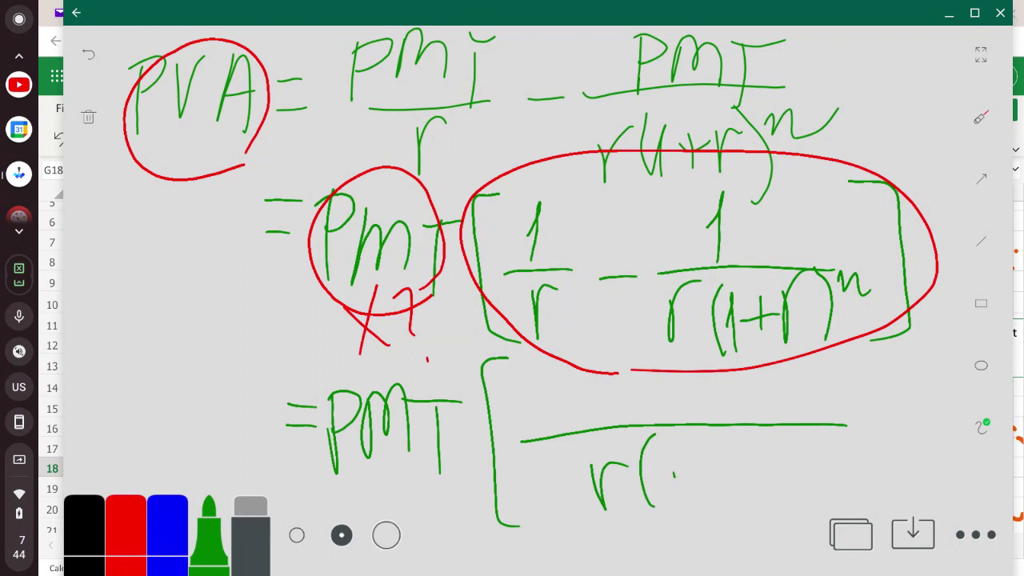
{"action": "mouse_move", "coordinate": [672, 455]}
{"action": "left_mouse_down"}
{"action": "mouse_move", "coordinate": [679, 506]}
{"action": "mouse_move", "coordinate": [725, 485]}
{"action": "left_mouse_up"}
{"action": "left_click_drag", "start_coordinate": [709, 466], "coordinate": [712, 513]}
{"action": "mouse_move", "coordinate": [737, 469]}
{"action": "left_mouse_down"}
{"action": "mouse_move", "coordinate": [738, 496]}
{"action": "mouse_move", "coordinate": [760, 458]}
{"action": "left_mouse_up"}
{"action": "mouse_move", "coordinate": [771, 438]}
{"action": "left_mouse_down"}
{"action": "mouse_move", "coordinate": [792, 477]}
{"action": "mouse_move", "coordinate": [786, 515]}
{"action": "left_mouse_up"}
{"action": "left_click_drag", "start_coordinate": [799, 432], "coordinate": [833, 472]}
{"action": "mouse_move", "coordinate": [859, 384]}
{"action": "left_mouse_down"}
{"action": "mouse_move", "coordinate": [898, 487]}
{"action": "mouse_move", "coordinate": [852, 501]}
{"action": "left_mouse_up"}
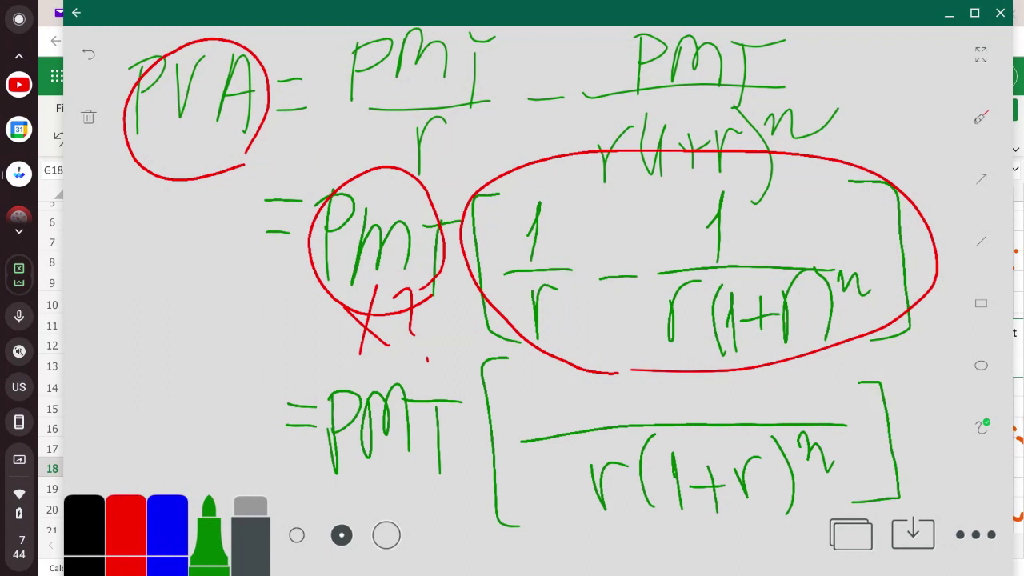
- Circle the 1/r term in red, along with its denominator r and its numerator 1, and undo the stray stroke below
{"action": "left_click", "coordinate": [126, 528]}
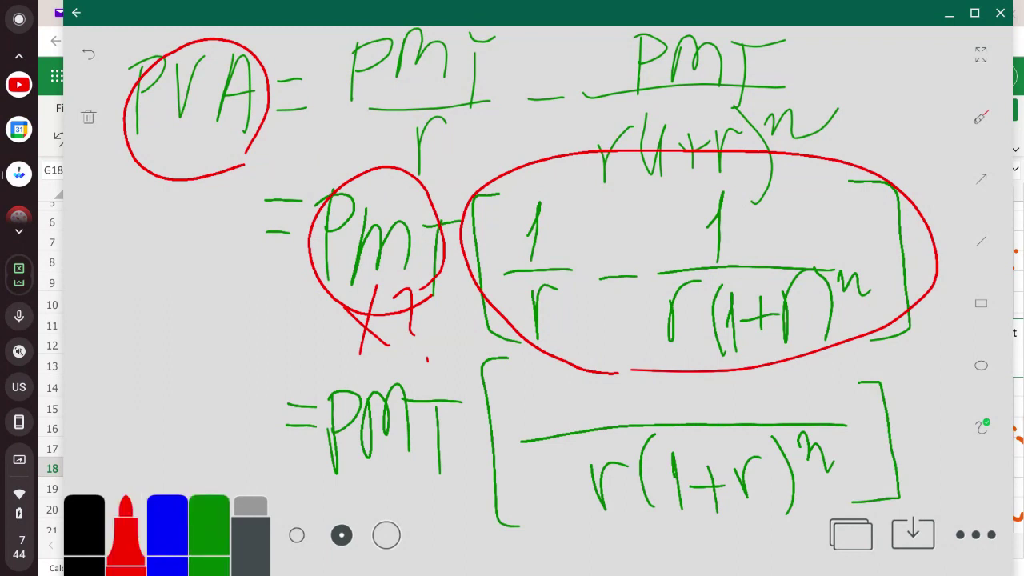
{"action": "mouse_move", "coordinate": [578, 321]}
{"action": "left_mouse_down"}
{"action": "mouse_move", "coordinate": [597, 200]}
{"action": "mouse_move", "coordinate": [561, 326]}
{"action": "left_mouse_up"}
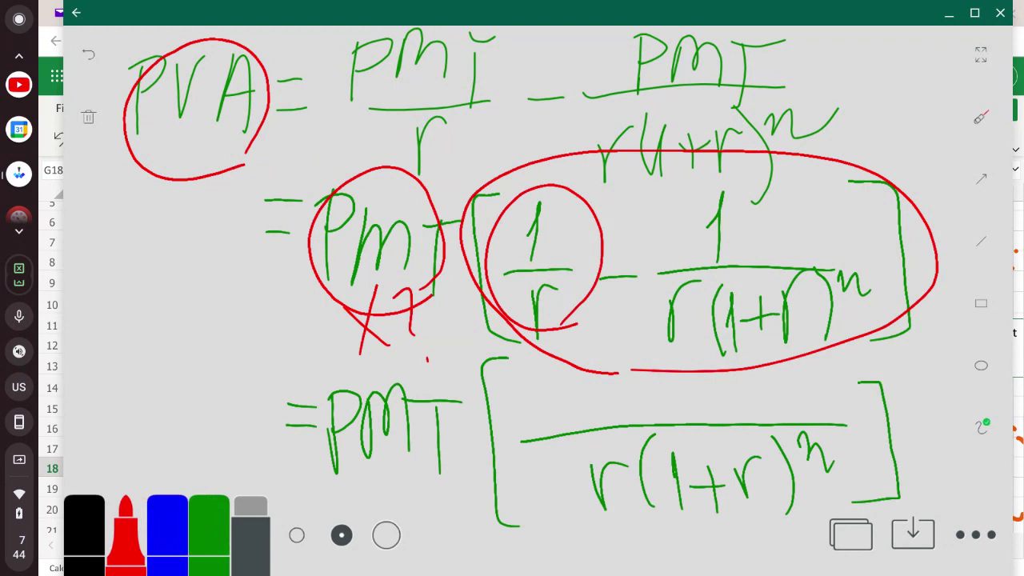
{"action": "mouse_move", "coordinate": [549, 274]}
{"action": "left_mouse_down"}
{"action": "mouse_move", "coordinate": [567, 336]}
{"action": "mouse_move", "coordinate": [544, 274]}
{"action": "left_mouse_up"}
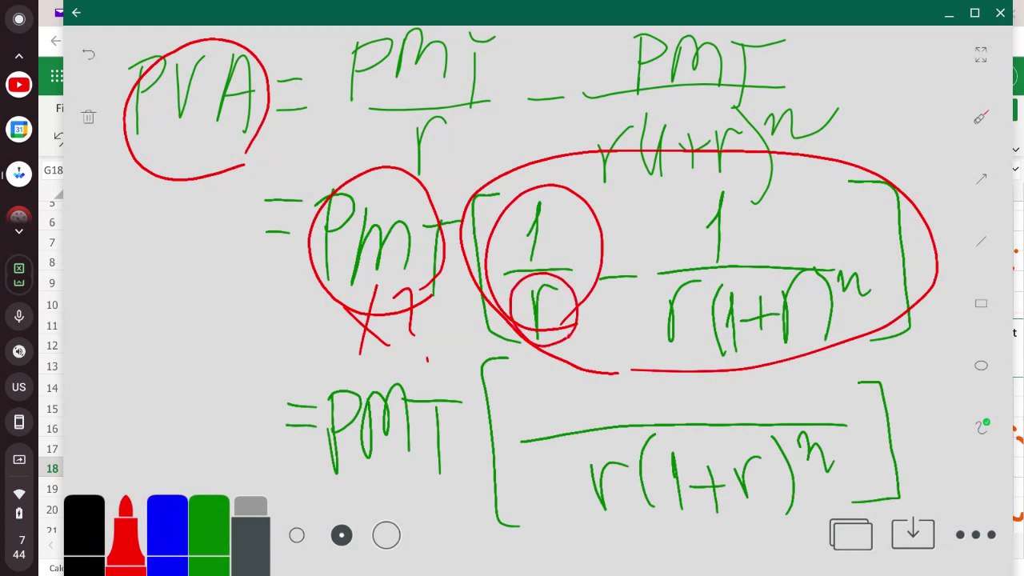
{"action": "mouse_move", "coordinate": [555, 258]}
{"action": "left_mouse_down"}
{"action": "mouse_move", "coordinate": [524, 257]}
{"action": "mouse_move", "coordinate": [565, 253]}
{"action": "mouse_move", "coordinate": [549, 255]}
{"action": "left_mouse_up"}
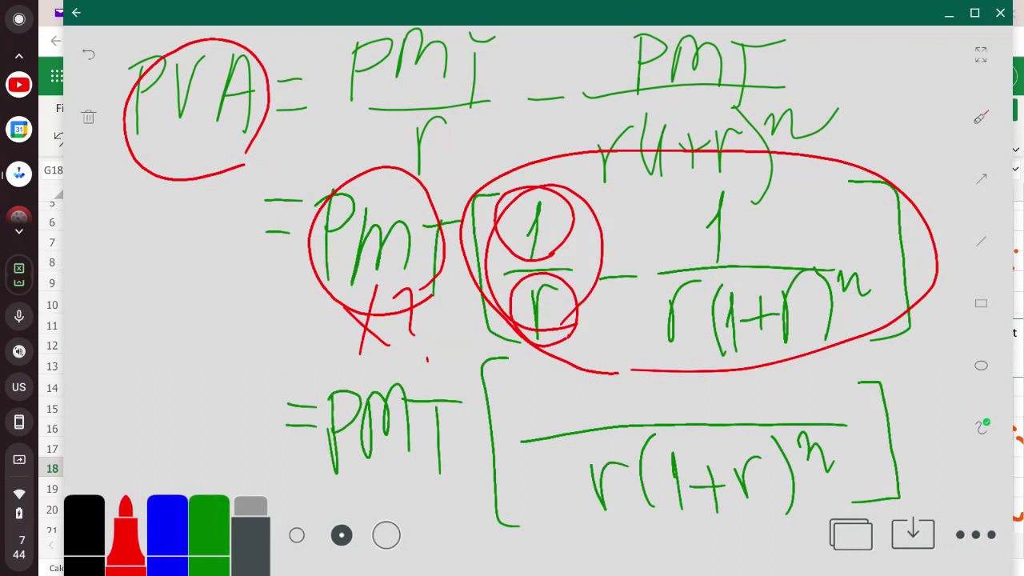
{"action": "left_click_drag", "start_coordinate": [525, 357], "coordinate": [537, 422]}
{"action": "key", "text": "ctrl+z"}
- Write the numerator (1+r)^n − 1 in green above the fraction bar in the third line
{"action": "left_click", "coordinate": [209, 528]}
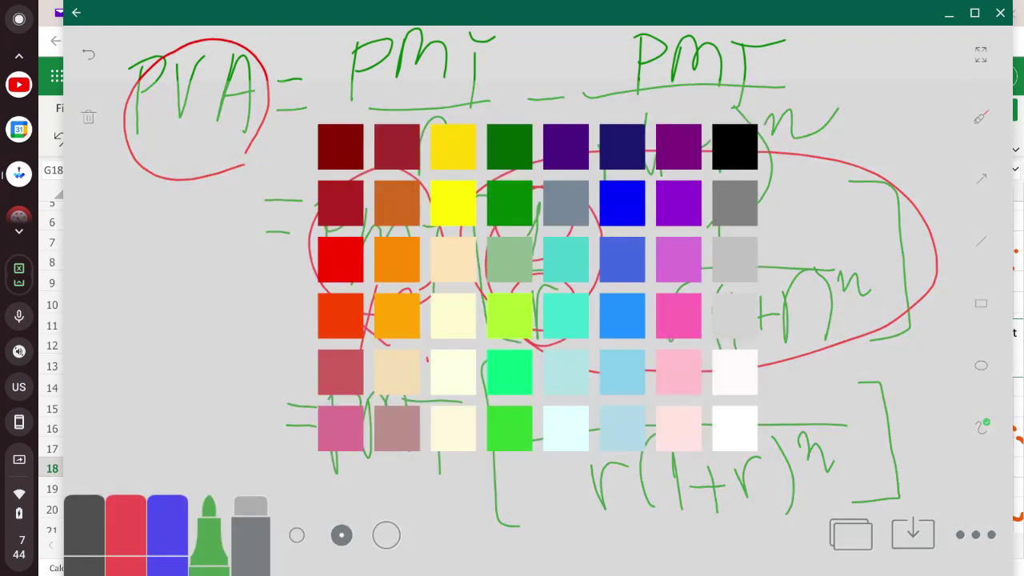
{"action": "key", "text": "Escape"}
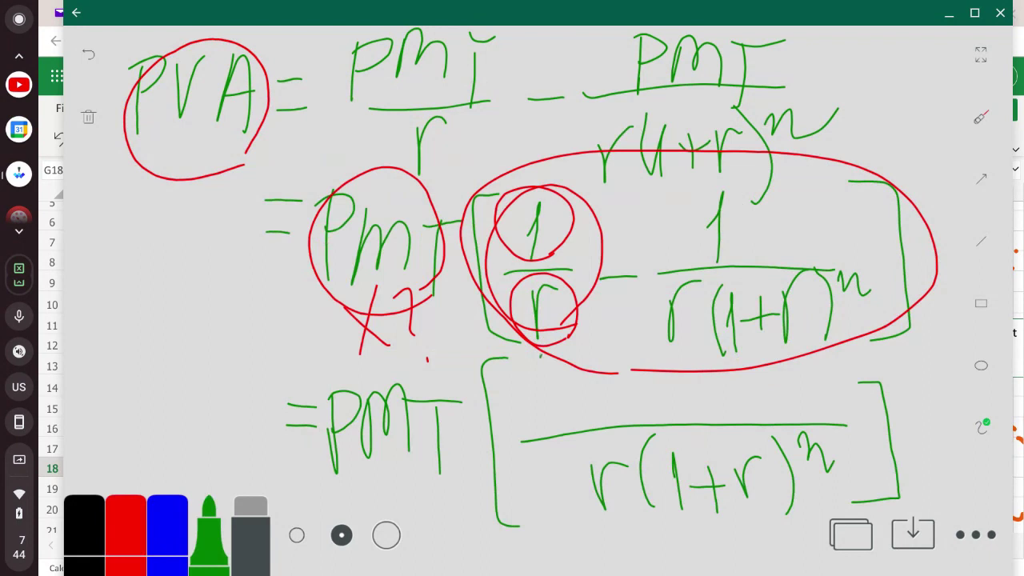
{"action": "left_click_drag", "start_coordinate": [546, 357], "coordinate": [534, 432]}
{"action": "left_click_drag", "start_coordinate": [553, 361], "coordinate": [560, 427]}
{"action": "left_click_drag", "start_coordinate": [565, 391], "coordinate": [594, 386]}
{"action": "mouse_move", "coordinate": [580, 365]}
{"action": "left_mouse_down"}
{"action": "mouse_move", "coordinate": [584, 409]}
{"action": "mouse_move", "coordinate": [632, 362]}
{"action": "mouse_move", "coordinate": [646, 416]}
{"action": "left_mouse_up"}
{"action": "mouse_move", "coordinate": [657, 363]}
{"action": "left_mouse_down"}
{"action": "mouse_move", "coordinate": [661, 349]}
{"action": "mouse_move", "coordinate": [703, 367]}
{"action": "left_mouse_up"}
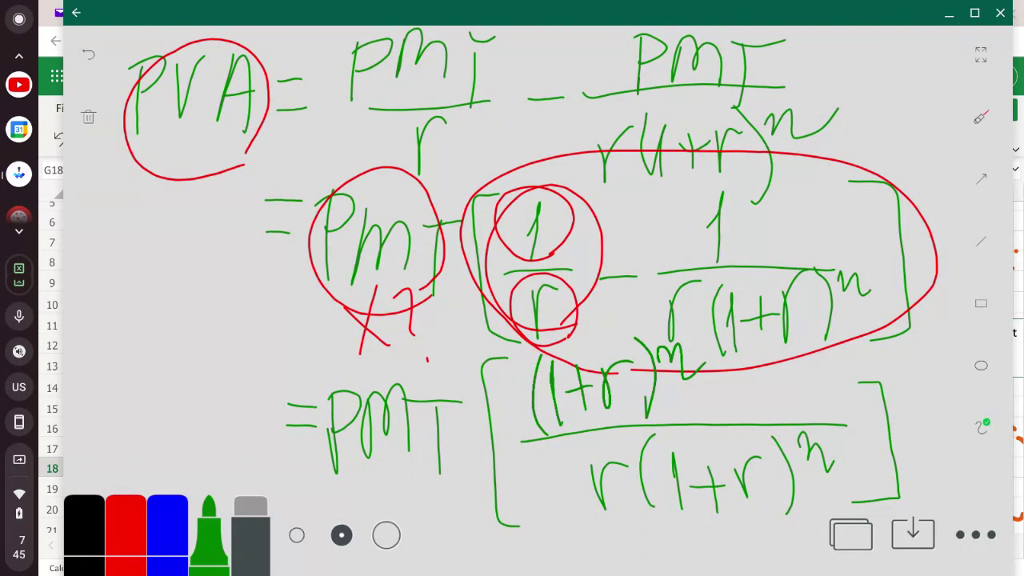
{"action": "mouse_move", "coordinate": [682, 396]}
{"action": "left_mouse_down"}
{"action": "mouse_move", "coordinate": [763, 385]}
{"action": "mouse_move", "coordinate": [769, 423]}
{"action": "left_mouse_up"}
{"action": "mouse_move", "coordinate": [404, 502]}
{"action": "left_mouse_down"}
{"action": "mouse_move", "coordinate": [322, 400]}
{"action": "mouse_move", "coordinate": [416, 498]}
{"action": "left_mouse_up"}
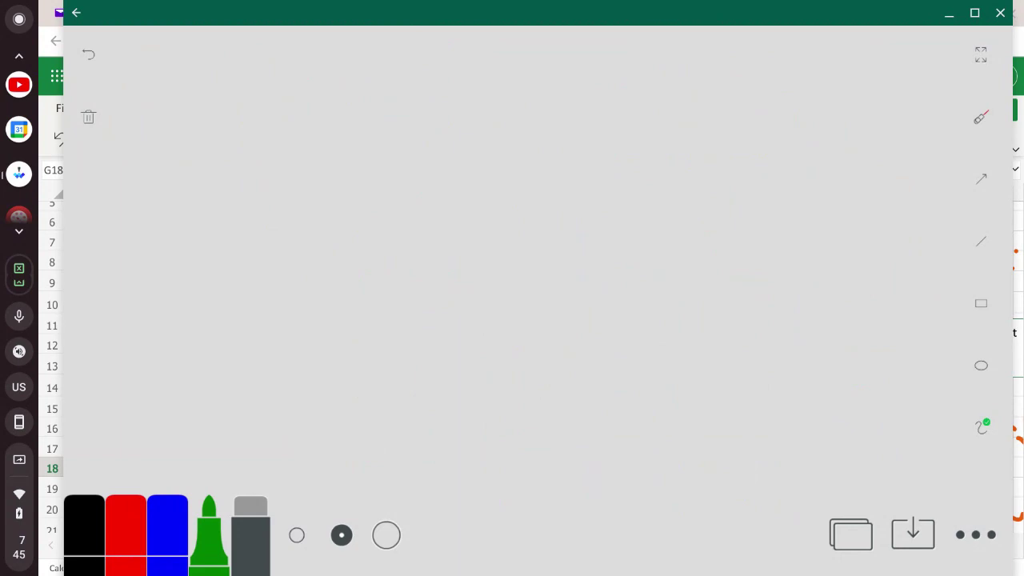
- Write "PVA = PMT" in green along the top of the blank board
{"action": "left_click_drag", "start_coordinate": [131, 70], "coordinate": [128, 143]}
{"action": "left_click_drag", "start_coordinate": [115, 90], "coordinate": [135, 120]}
{"action": "left_click_drag", "start_coordinate": [160, 80], "coordinate": [191, 69]}
{"action": "left_click_drag", "start_coordinate": [205, 149], "coordinate": [219, 149]}
{"action": "left_click_drag", "start_coordinate": [200, 125], "coordinate": [261, 104]}
{"action": "left_click_drag", "start_coordinate": [242, 124], "coordinate": [265, 123]}
{"action": "mouse_move", "coordinate": [286, 84]}
{"action": "left_mouse_down"}
{"action": "mouse_move", "coordinate": [280, 150]}
{"action": "mouse_move", "coordinate": [283, 120]}
{"action": "left_mouse_up"}
{"action": "mouse_move", "coordinate": [331, 92]}
{"action": "left_mouse_down"}
{"action": "mouse_move", "coordinate": [333, 117]}
{"action": "mouse_move", "coordinate": [372, 149]}
{"action": "left_mouse_up"}
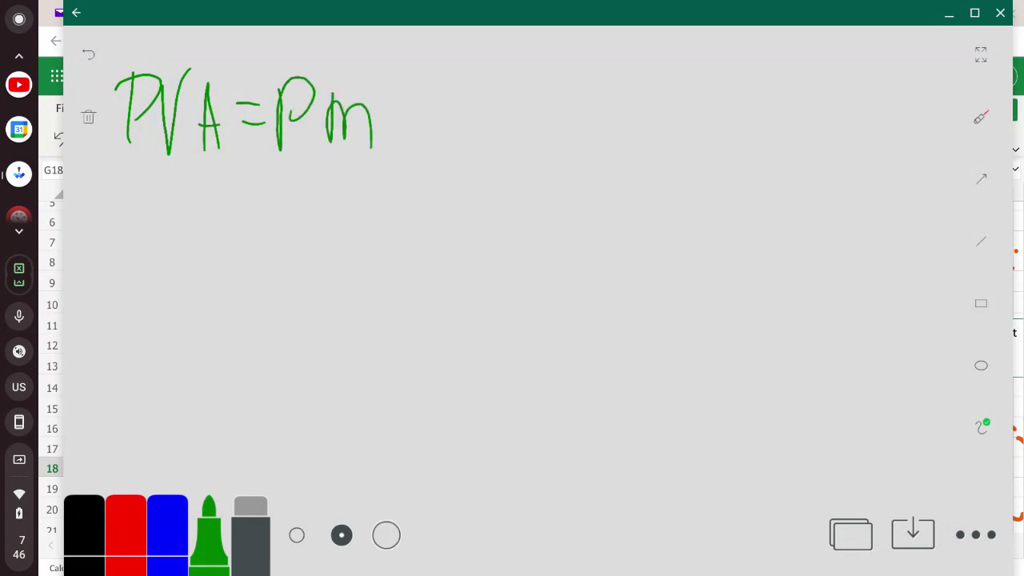
{"action": "mouse_move", "coordinate": [371, 98]}
{"action": "left_mouse_down"}
{"action": "mouse_move", "coordinate": [413, 92]}
{"action": "mouse_move", "coordinate": [394, 158]}
{"action": "left_mouse_up"}
- Draw a pair of square brackets after PMT with a long fraction bar between them
{"action": "mouse_move", "coordinate": [439, 48]}
{"action": "left_mouse_down"}
{"action": "mouse_move", "coordinate": [455, 43]}
{"action": "mouse_move", "coordinate": [432, 168]}
{"action": "mouse_move", "coordinate": [445, 171]}
{"action": "left_mouse_up"}
{"action": "mouse_move", "coordinate": [701, 39]}
{"action": "left_mouse_down"}
{"action": "mouse_move", "coordinate": [714, 69]}
{"action": "mouse_move", "coordinate": [687, 164]}
{"action": "left_mouse_up"}
{"action": "left_click_drag", "start_coordinate": [445, 111], "coordinate": [704, 108]}
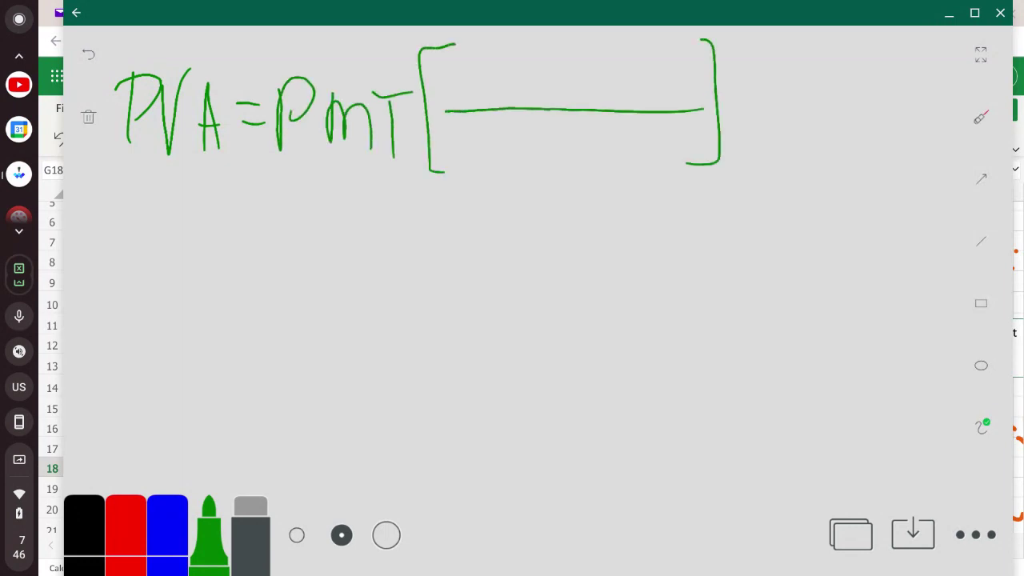
- Write (1+r)^n − 1 above the fraction bar and start the denominator below it with "(1+"
{"action": "left_click_drag", "start_coordinate": [461, 48], "coordinate": [456, 121]}
{"action": "left_click_drag", "start_coordinate": [472, 68], "coordinate": [474, 109]}
{"action": "mouse_move", "coordinate": [485, 89]}
{"action": "left_mouse_down"}
{"action": "mouse_move", "coordinate": [514, 83]}
{"action": "mouse_move", "coordinate": [501, 107]}
{"action": "left_mouse_up"}
{"action": "mouse_move", "coordinate": [517, 72]}
{"action": "left_mouse_down"}
{"action": "mouse_move", "coordinate": [521, 94]}
{"action": "mouse_move", "coordinate": [535, 76]}
{"action": "left_mouse_up"}
{"action": "mouse_move", "coordinate": [541, 51]}
{"action": "left_mouse_down"}
{"action": "mouse_move", "coordinate": [560, 69]}
{"action": "mouse_move", "coordinate": [557, 113]}
{"action": "left_mouse_up"}
{"action": "mouse_move", "coordinate": [560, 65]}
{"action": "left_mouse_down"}
{"action": "mouse_move", "coordinate": [575, 48]}
{"action": "mouse_move", "coordinate": [589, 74]}
{"action": "mouse_move", "coordinate": [631, 85]}
{"action": "mouse_move", "coordinate": [645, 111]}
{"action": "left_mouse_up"}
{"action": "mouse_move", "coordinate": [506, 136]}
{"action": "left_mouse_down"}
{"action": "mouse_move", "coordinate": [500, 197]}
{"action": "mouse_move", "coordinate": [577, 163]}
{"action": "mouse_move", "coordinate": [567, 181]}
{"action": "left_mouse_up"}
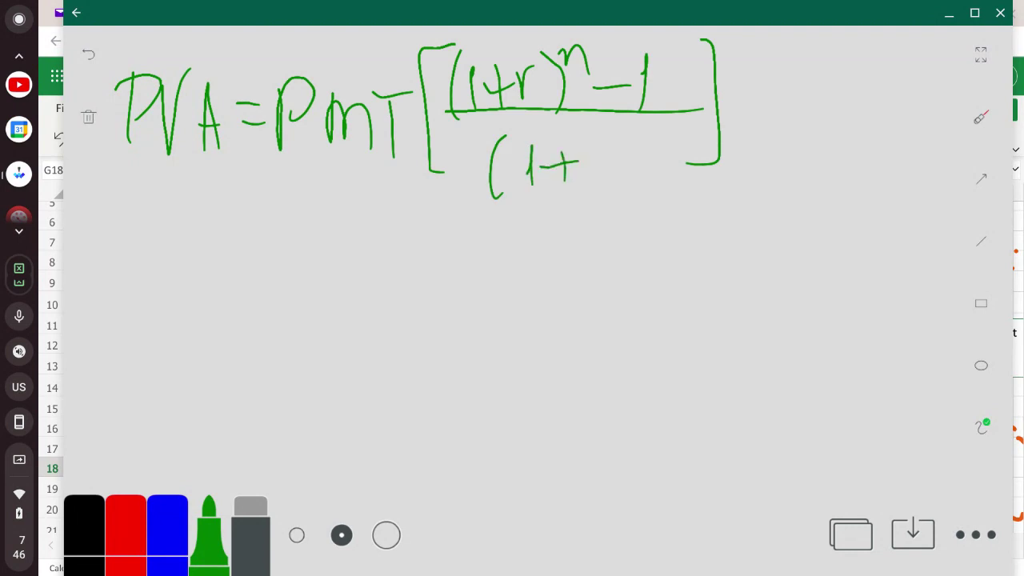
- Erase the plus sign in the numerator and the opening parenthesis of the denominator
{"action": "left_click", "coordinate": [251, 528]}
{"action": "left_click_drag", "start_coordinate": [485, 78], "coordinate": [511, 83]}
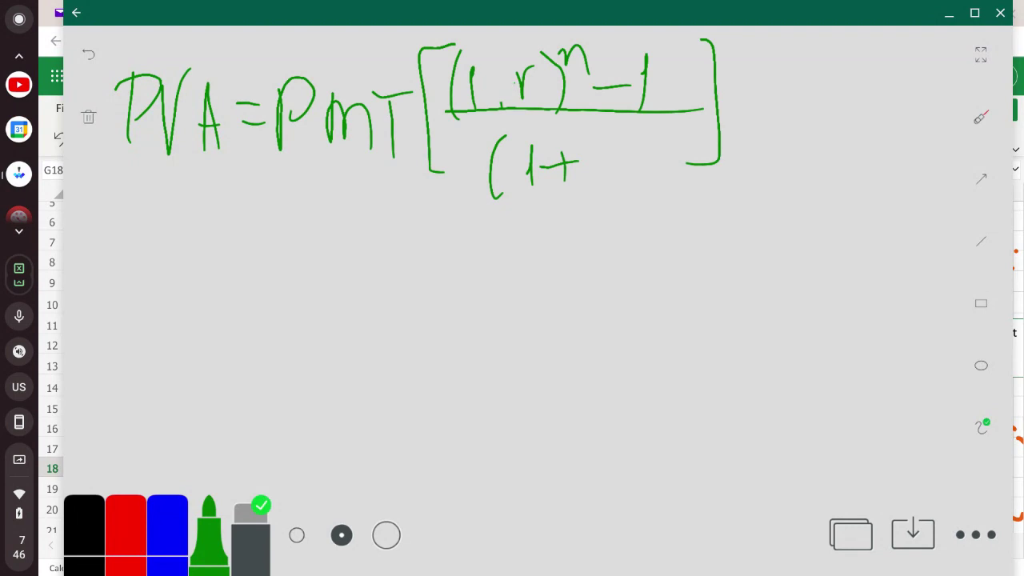
{"action": "left_click", "coordinate": [250, 516]}
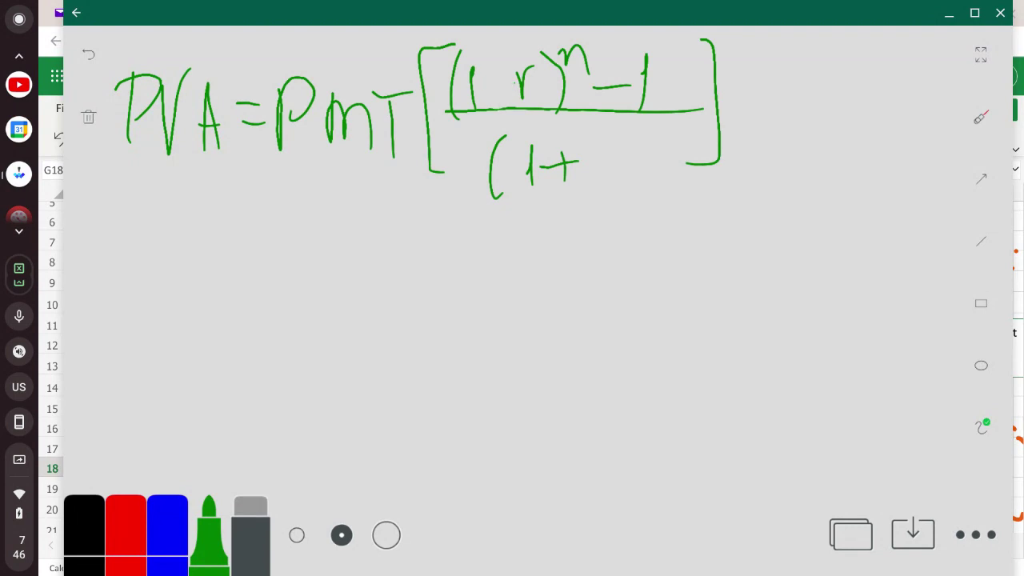
{"action": "left_click_drag", "start_coordinate": [511, 136], "coordinate": [496, 187]}
{"action": "left_click", "coordinate": [250, 516]}
{"action": "mouse_move", "coordinate": [509, 136]}
{"action": "left_mouse_down"}
{"action": "mouse_move", "coordinate": [491, 164]}
{"action": "mouse_move", "coordinate": [497, 196]}
{"action": "left_mouse_up"}
{"action": "left_click", "coordinate": [251, 516]}
- Redraw the numerator's plus sign in green and complete the denominator as r(1+r)^n
{"action": "left_click", "coordinate": [209, 529]}
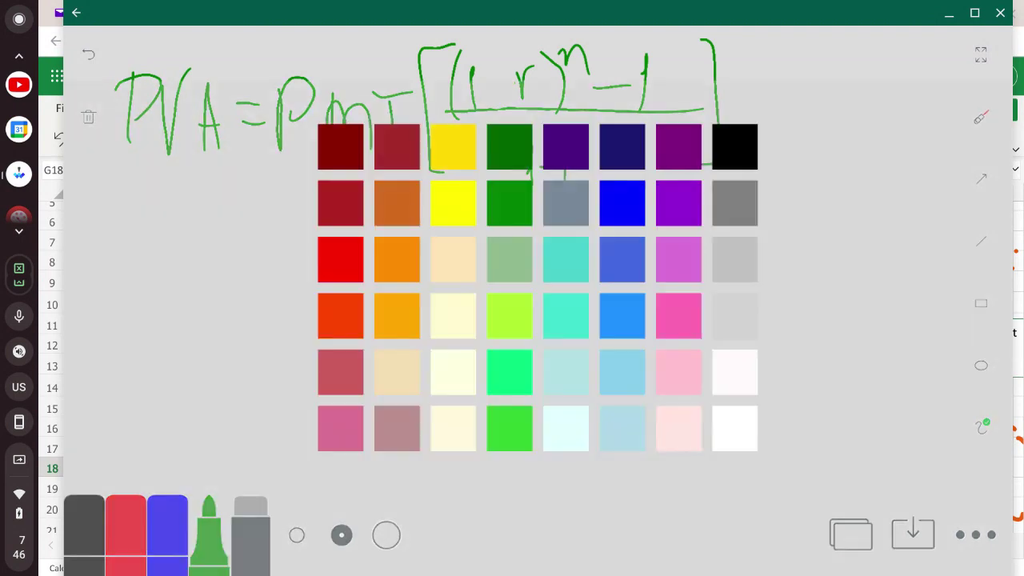
{"action": "key", "text": "Escape"}
{"action": "mouse_move", "coordinate": [481, 87]}
{"action": "left_mouse_down"}
{"action": "mouse_move", "coordinate": [505, 87]}
{"action": "mouse_move", "coordinate": [495, 108]}
{"action": "left_mouse_up"}
{"action": "mouse_move", "coordinate": [475, 154]}
{"action": "left_mouse_down"}
{"action": "mouse_move", "coordinate": [504, 144]}
{"action": "mouse_move", "coordinate": [538, 201]}
{"action": "left_mouse_up"}
{"action": "mouse_move", "coordinate": [594, 148]}
{"action": "left_mouse_down"}
{"action": "mouse_move", "coordinate": [596, 187]}
{"action": "mouse_move", "coordinate": [615, 143]}
{"action": "left_mouse_up"}
{"action": "left_click_drag", "start_coordinate": [626, 132], "coordinate": [634, 192]}
{"action": "mouse_move", "coordinate": [644, 149]}
{"action": "left_mouse_down"}
{"action": "mouse_move", "coordinate": [658, 134]}
{"action": "mouse_move", "coordinate": [682, 149]}
{"action": "left_mouse_up"}
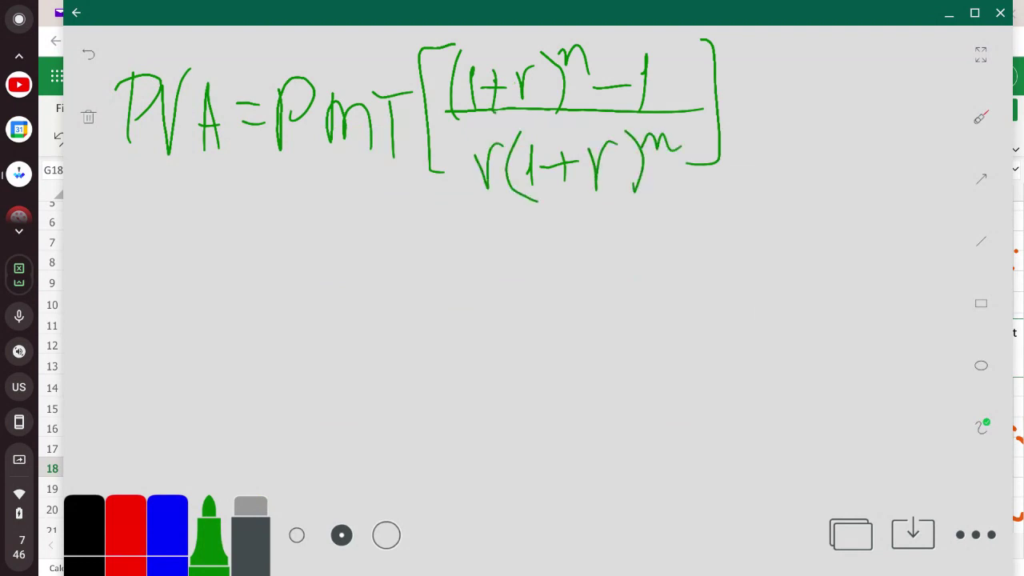
- Circle PMT and the bracketed factor in red, labelling PVA as z, PMT as x and the bracket as y
{"action": "left_click", "coordinate": [126, 533]}
{"action": "mouse_move", "coordinate": [376, 178]}
{"action": "left_mouse_down"}
{"action": "mouse_move", "coordinate": [287, 112]}
{"action": "mouse_move", "coordinate": [405, 151]}
{"action": "mouse_move", "coordinate": [359, 207]}
{"action": "mouse_move", "coordinate": [381, 203]}
{"action": "left_mouse_up"}
{"action": "mouse_move", "coordinate": [146, 175]}
{"action": "left_mouse_down"}
{"action": "mouse_move", "coordinate": [187, 168]}
{"action": "mouse_move", "coordinate": [211, 214]}
{"action": "left_mouse_up"}
{"action": "left_click_drag", "start_coordinate": [149, 204], "coordinate": [193, 198]}
{"action": "mouse_move", "coordinate": [568, 207]}
{"action": "left_mouse_down"}
{"action": "mouse_move", "coordinate": [432, 47]}
{"action": "mouse_move", "coordinate": [772, 112]}
{"action": "mouse_move", "coordinate": [616, 199]}
{"action": "left_mouse_up"}
{"action": "mouse_move", "coordinate": [790, 64]}
{"action": "left_mouse_down"}
{"action": "mouse_move", "coordinate": [801, 150]}
{"action": "mouse_move", "coordinate": [849, 82]}
{"action": "left_mouse_up"}
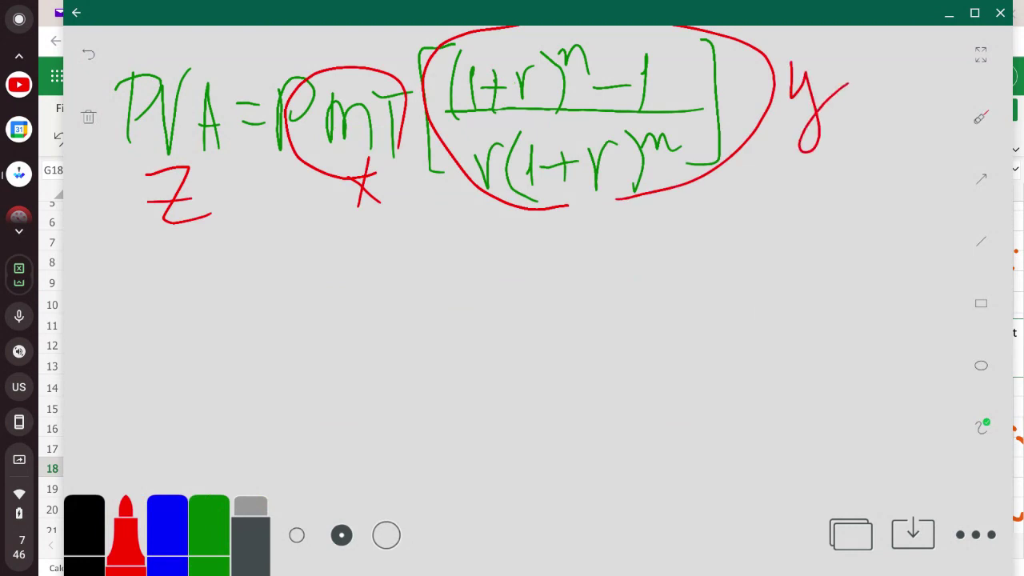
- Start a new green line below the PVA formula with "PMT ="
{"action": "double_click", "coordinate": [209, 528]}
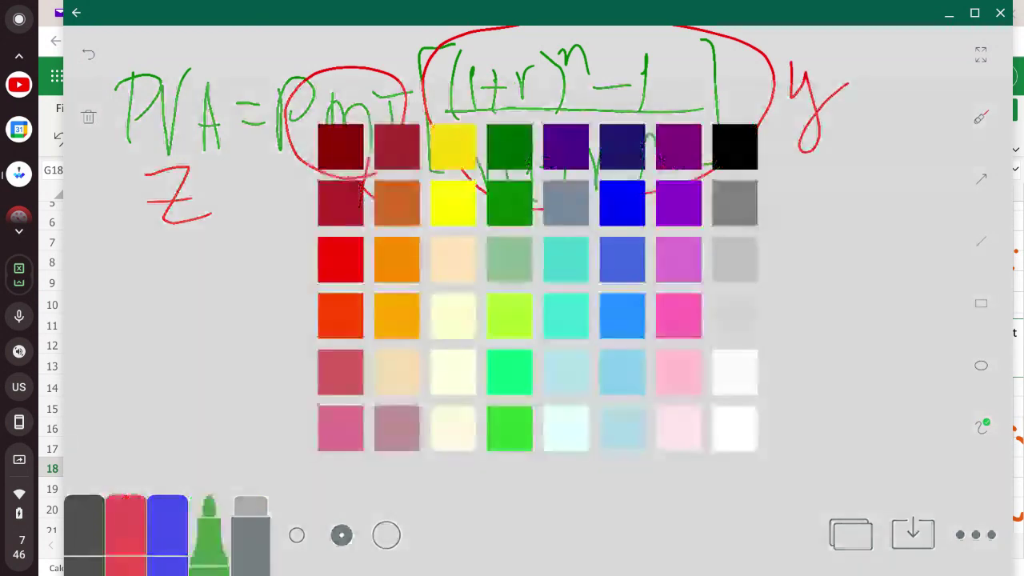
{"action": "left_click", "coordinate": [208, 528]}
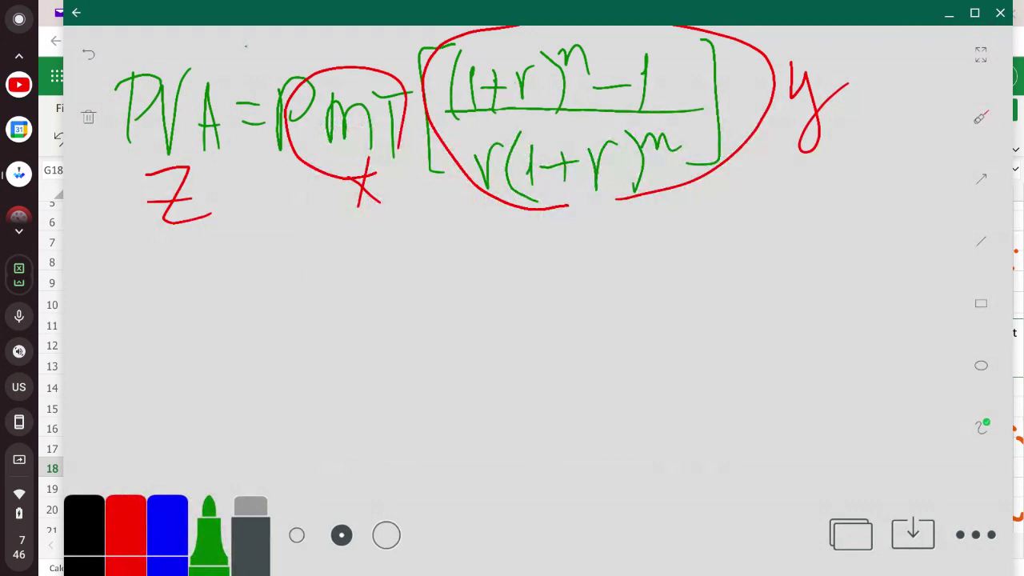
{"action": "left_click_drag", "start_coordinate": [121, 284], "coordinate": [133, 365]}
{"action": "left_click_drag", "start_coordinate": [104, 301], "coordinate": [126, 324]}
{"action": "mouse_move", "coordinate": [172, 304]}
{"action": "left_mouse_down"}
{"action": "mouse_move", "coordinate": [170, 321]}
{"action": "mouse_move", "coordinate": [213, 302]}
{"action": "mouse_move", "coordinate": [222, 352]}
{"action": "left_mouse_up"}
{"action": "mouse_move", "coordinate": [231, 296]}
{"action": "left_mouse_down"}
{"action": "mouse_move", "coordinate": [282, 287]}
{"action": "mouse_move", "coordinate": [264, 364]}
{"action": "left_mouse_up"}
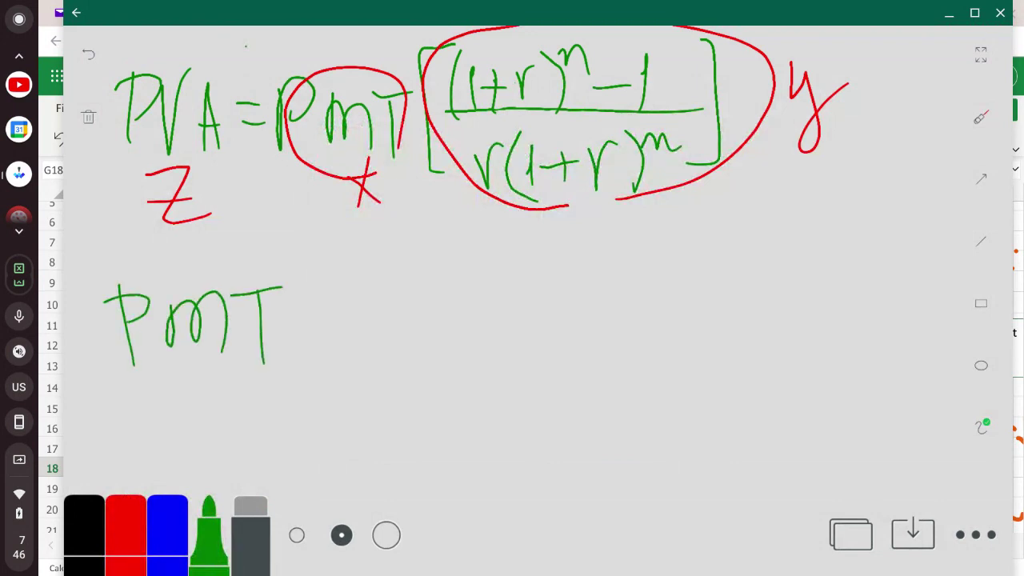
{"action": "left_click_drag", "start_coordinate": [298, 313], "coordinate": [343, 306]}
{"action": "left_click_drag", "start_coordinate": [302, 328], "coordinate": [348, 317]}
- Write "PVA · [" after the equals sign in the PMT line
{"action": "left_click_drag", "start_coordinate": [384, 249], "coordinate": [388, 357]}
{"action": "left_click_drag", "start_coordinate": [371, 278], "coordinate": [389, 297]}
{"action": "left_click_drag", "start_coordinate": [424, 269], "coordinate": [453, 248]}
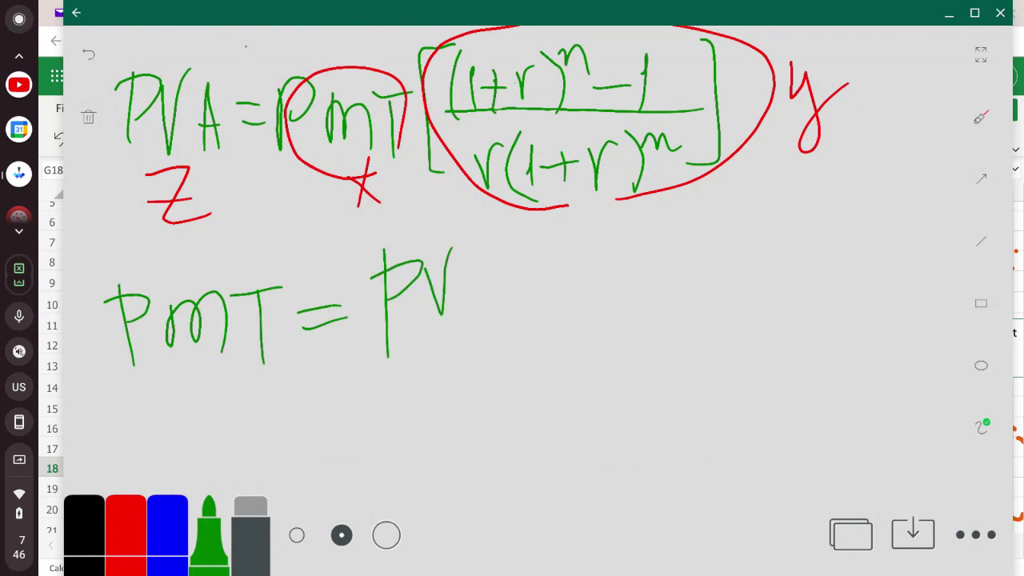
{"action": "mouse_move", "coordinate": [474, 332]}
{"action": "left_mouse_down"}
{"action": "mouse_move", "coordinate": [487, 248]}
{"action": "mouse_move", "coordinate": [515, 338]}
{"action": "left_mouse_up"}
{"action": "left_click_drag", "start_coordinate": [483, 296], "coordinate": [525, 289]}
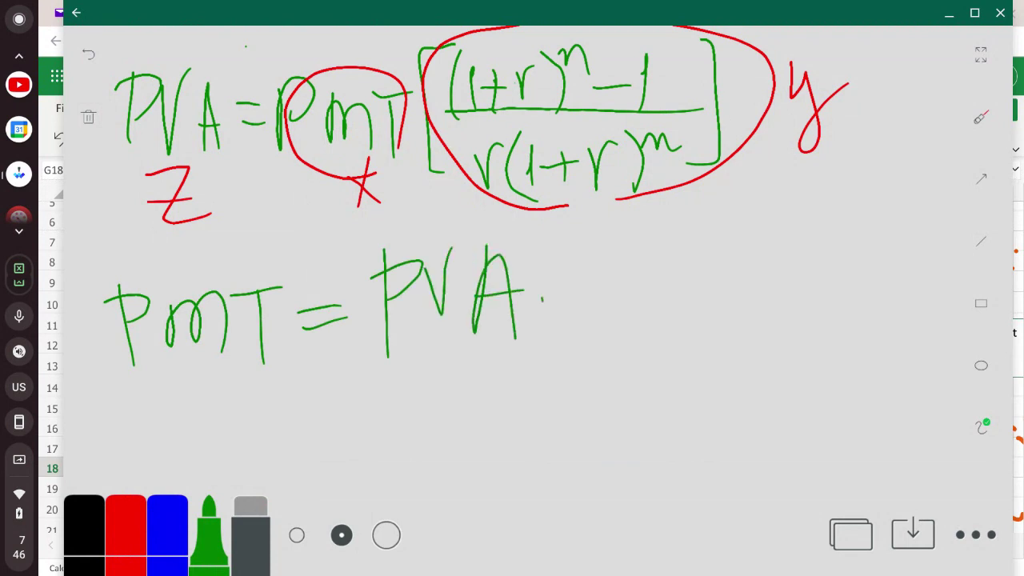
{"action": "mouse_move", "coordinate": [589, 237]}
{"action": "left_mouse_down"}
{"action": "mouse_move", "coordinate": [565, 250]}
{"action": "mouse_move", "coordinate": [603, 338]}
{"action": "left_mouse_up"}
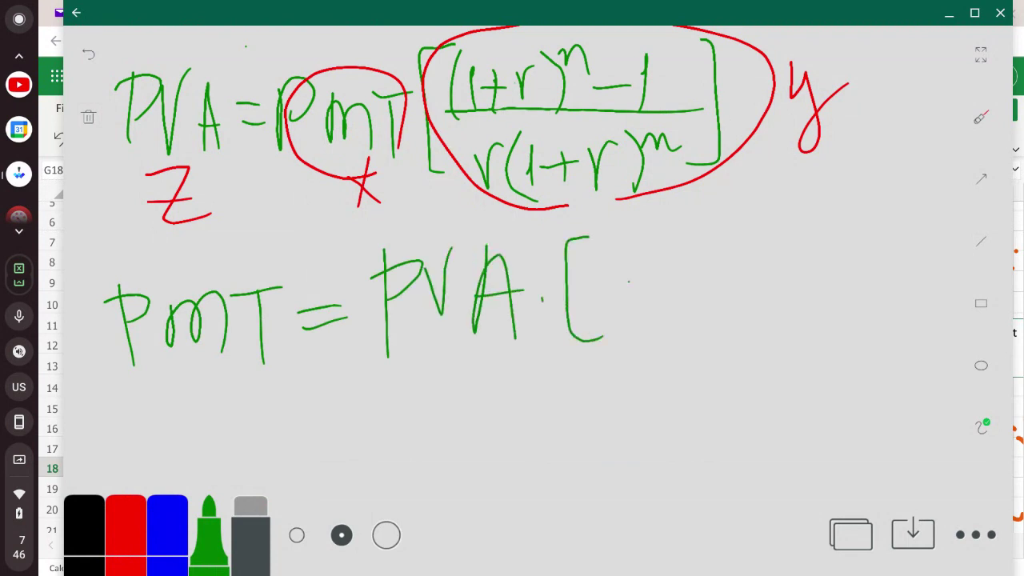
- Close the open bracket in the handwritten PMT formula and add the exponent −1 in green
{"action": "mouse_move", "coordinate": [693, 226]}
{"action": "left_mouse_down"}
{"action": "mouse_move", "coordinate": [708, 324]}
{"action": "mouse_move", "coordinate": [679, 335]}
{"action": "left_mouse_up"}
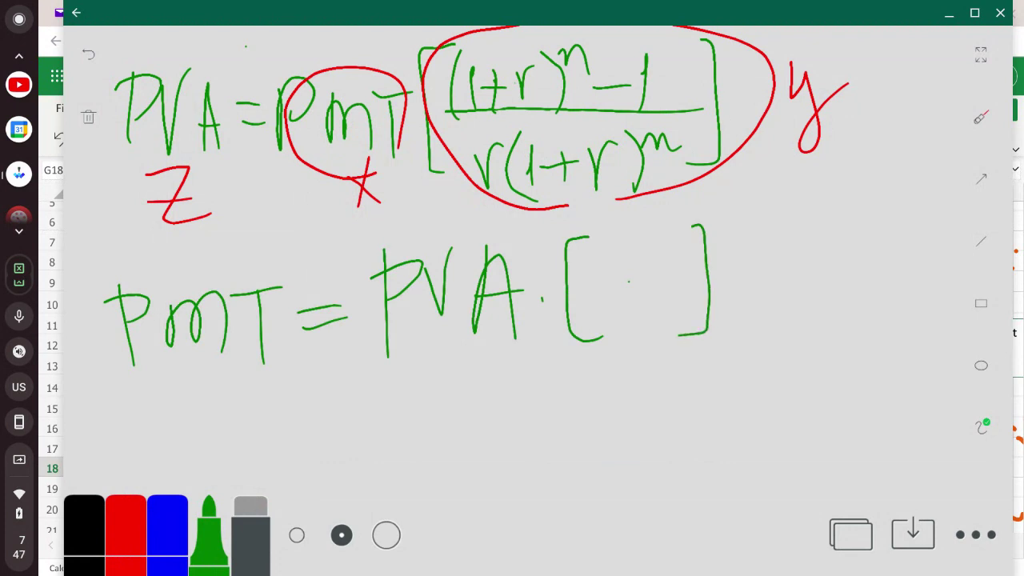
{"action": "mouse_move", "coordinate": [715, 232]}
{"action": "left_mouse_down"}
{"action": "mouse_move", "coordinate": [729, 224]}
{"action": "mouse_move", "coordinate": [748, 252]}
{"action": "left_mouse_up"}
{"action": "left_click_drag", "start_coordinate": [737, 255], "coordinate": [749, 251]}
- Write "= PVA" on a new line under the PMT formula, followed by large brackets containing an empty fraction line
{"action": "left_click_drag", "start_coordinate": [315, 397], "coordinate": [340, 390]}
{"action": "left_click_drag", "start_coordinate": [368, 392], "coordinate": [372, 500]}
{"action": "mouse_move", "coordinate": [368, 396]}
{"action": "left_mouse_down"}
{"action": "mouse_move", "coordinate": [404, 413]}
{"action": "mouse_move", "coordinate": [373, 436]}
{"action": "left_mouse_up"}
{"action": "mouse_move", "coordinate": [426, 400]}
{"action": "left_mouse_down"}
{"action": "mouse_move", "coordinate": [434, 461]}
{"action": "mouse_move", "coordinate": [453, 386]}
{"action": "left_mouse_up"}
{"action": "mouse_move", "coordinate": [465, 469]}
{"action": "left_mouse_down"}
{"action": "mouse_move", "coordinate": [482, 382]}
{"action": "mouse_move", "coordinate": [506, 482]}
{"action": "left_mouse_up"}
{"action": "left_click_drag", "start_coordinate": [479, 427], "coordinate": [497, 422]}
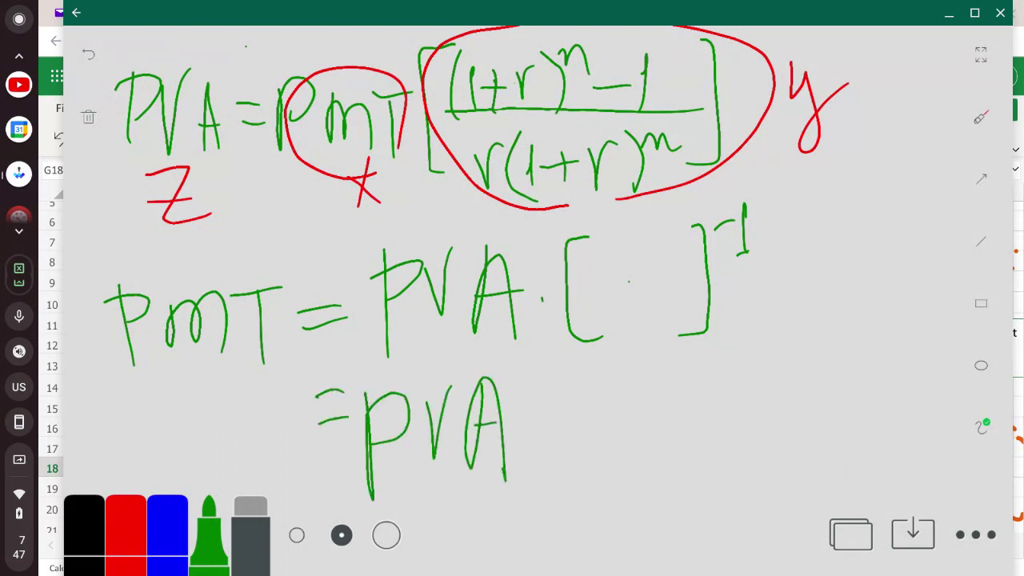
{"action": "mouse_move", "coordinate": [555, 362]}
{"action": "left_mouse_down"}
{"action": "mouse_move", "coordinate": [536, 412]}
{"action": "mouse_move", "coordinate": [541, 502]}
{"action": "mouse_move", "coordinate": [560, 508]}
{"action": "left_mouse_up"}
{"action": "mouse_move", "coordinate": [767, 349]}
{"action": "left_mouse_down"}
{"action": "mouse_move", "coordinate": [794, 352]}
{"action": "mouse_move", "coordinate": [800, 501]}
{"action": "left_mouse_up"}
{"action": "left_click_drag", "start_coordinate": [550, 433], "coordinate": [816, 431]}
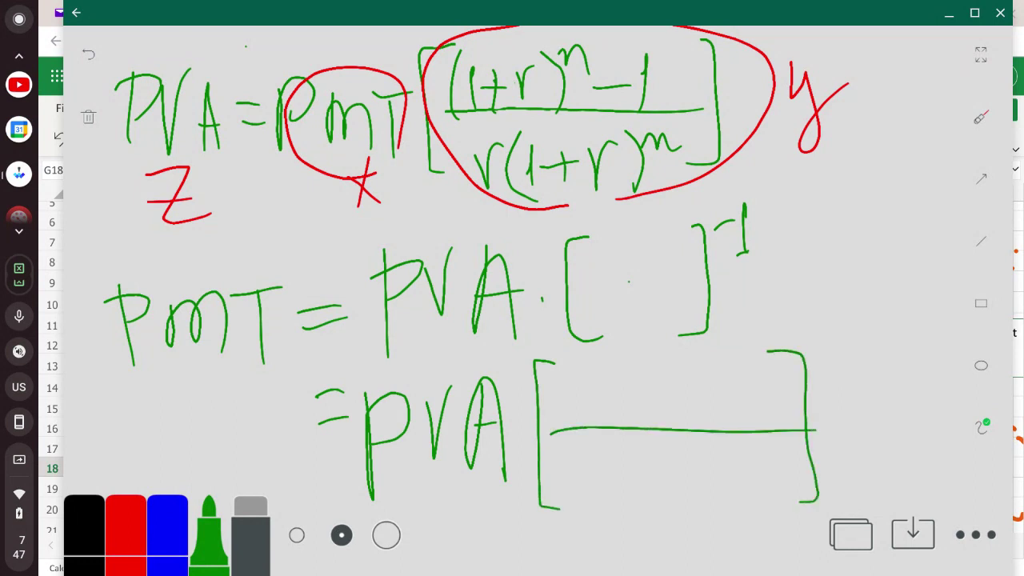
- Fill in the bracketed fraction with r(1+r)^n as numerator and (1+r)^n − 1 as denominator
{"action": "mouse_move", "coordinate": [572, 372]}
{"action": "left_mouse_down"}
{"action": "mouse_move", "coordinate": [597, 362]}
{"action": "mouse_move", "coordinate": [637, 409]}
{"action": "left_mouse_up"}
{"action": "mouse_move", "coordinate": [641, 362]}
{"action": "left_mouse_down"}
{"action": "mouse_move", "coordinate": [648, 410]}
{"action": "mouse_move", "coordinate": [693, 386]}
{"action": "left_mouse_up"}
{"action": "mouse_move", "coordinate": [680, 364]}
{"action": "left_mouse_down"}
{"action": "mouse_move", "coordinate": [681, 400]}
{"action": "mouse_move", "coordinate": [729, 367]}
{"action": "mouse_move", "coordinate": [744, 415]}
{"action": "left_mouse_up"}
{"action": "left_click_drag", "start_coordinate": [744, 346], "coordinate": [770, 365]}
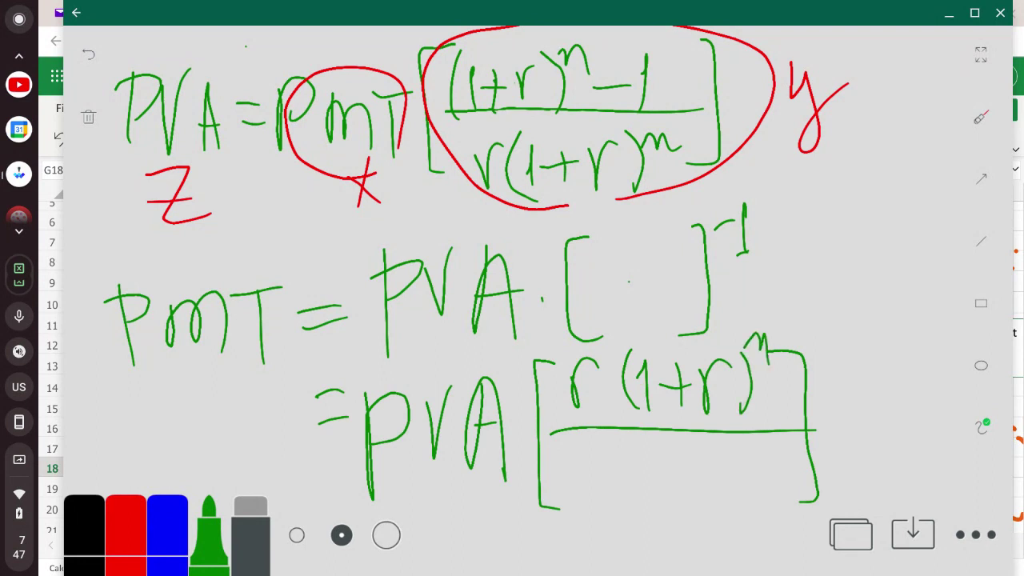
{"action": "mouse_move", "coordinate": [578, 449]}
{"action": "left_mouse_down"}
{"action": "mouse_move", "coordinate": [579, 512]}
{"action": "mouse_move", "coordinate": [594, 518]}
{"action": "mouse_move", "coordinate": [629, 483]}
{"action": "left_mouse_up"}
{"action": "left_click_drag", "start_coordinate": [611, 462], "coordinate": [618, 504]}
{"action": "left_click_drag", "start_coordinate": [638, 489], "coordinate": [663, 461]}
{"action": "mouse_move", "coordinate": [669, 450]}
{"action": "left_mouse_down"}
{"action": "mouse_move", "coordinate": [680, 512]}
{"action": "mouse_move", "coordinate": [697, 462]}
{"action": "mouse_move", "coordinate": [704, 478]}
{"action": "mouse_move", "coordinate": [743, 478]}
{"action": "mouse_move", "coordinate": [762, 509]}
{"action": "left_mouse_up"}
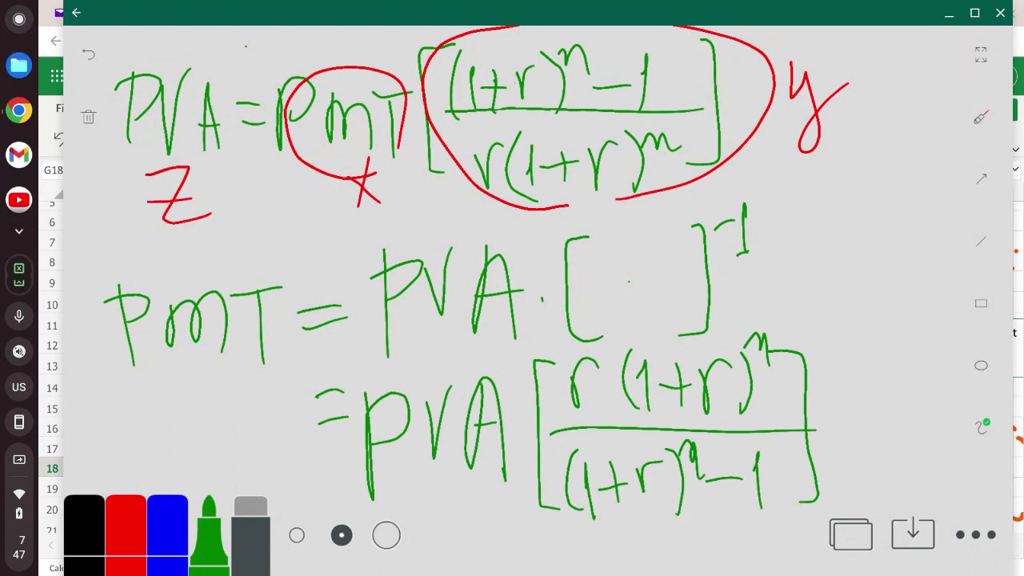
- Switch to the Time-value workbook in Excel and fill the r and n formulas from E18:F18 down through row 20
{"action": "key", "text": "alt+Tab"}
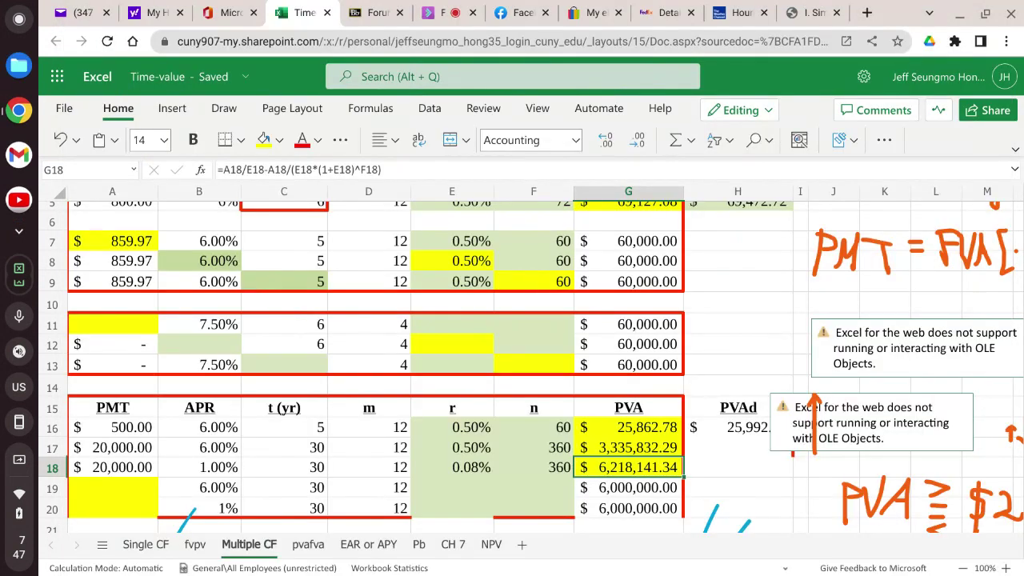
{"action": "scroll", "coordinate": [528, 369], "scroll_direction": "down", "scroll_amount": 3}
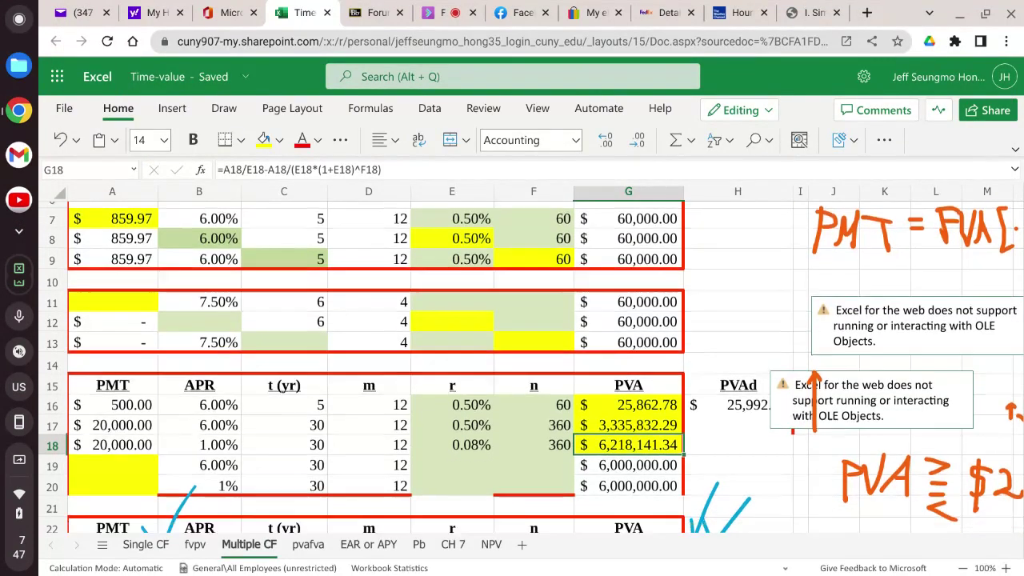
{"action": "scroll", "coordinate": [528, 368], "scroll_direction": "down", "scroll_amount": 1}
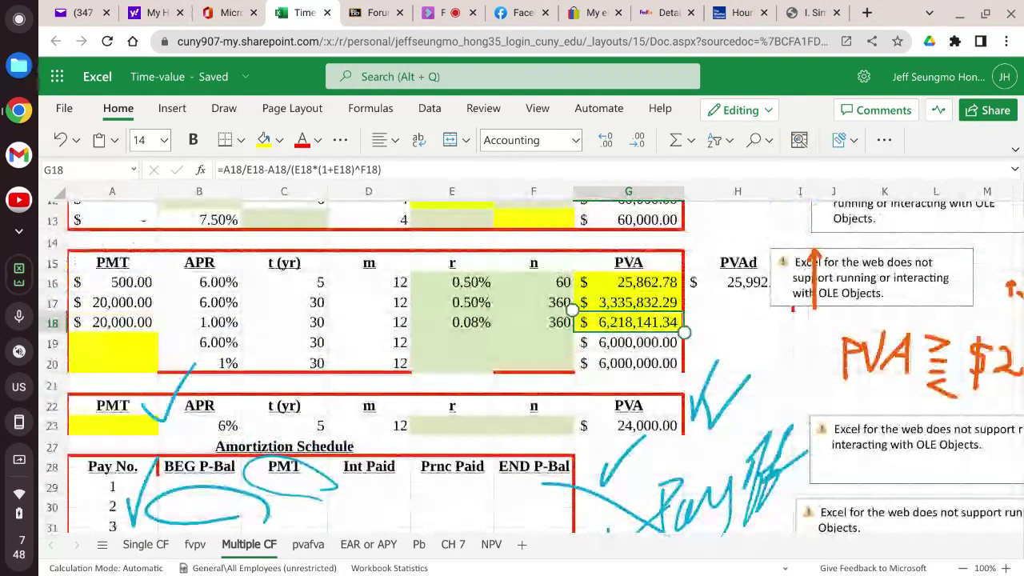
{"action": "left_click", "coordinate": [534, 342]}
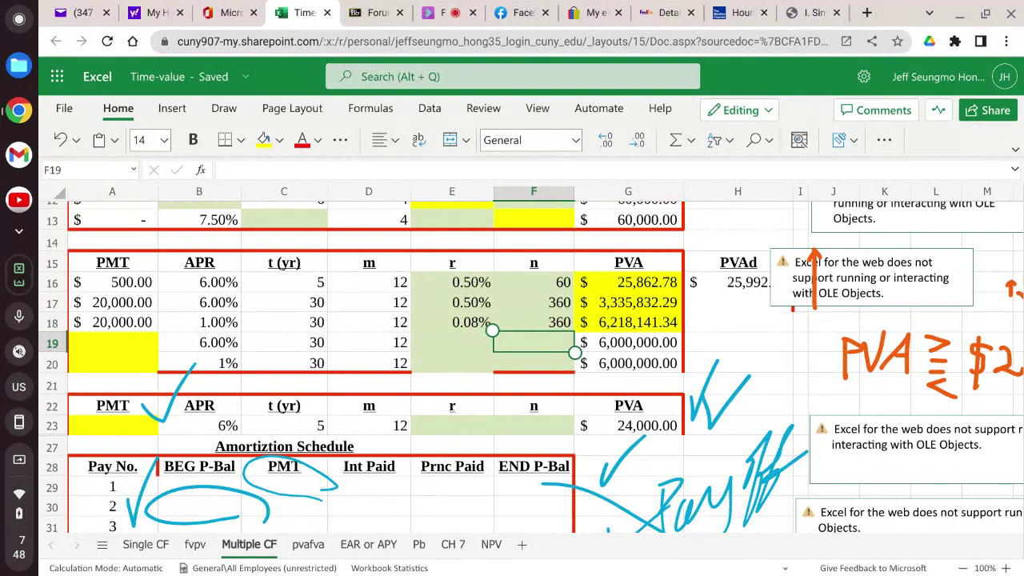
{"action": "left_click", "coordinate": [628, 342]}
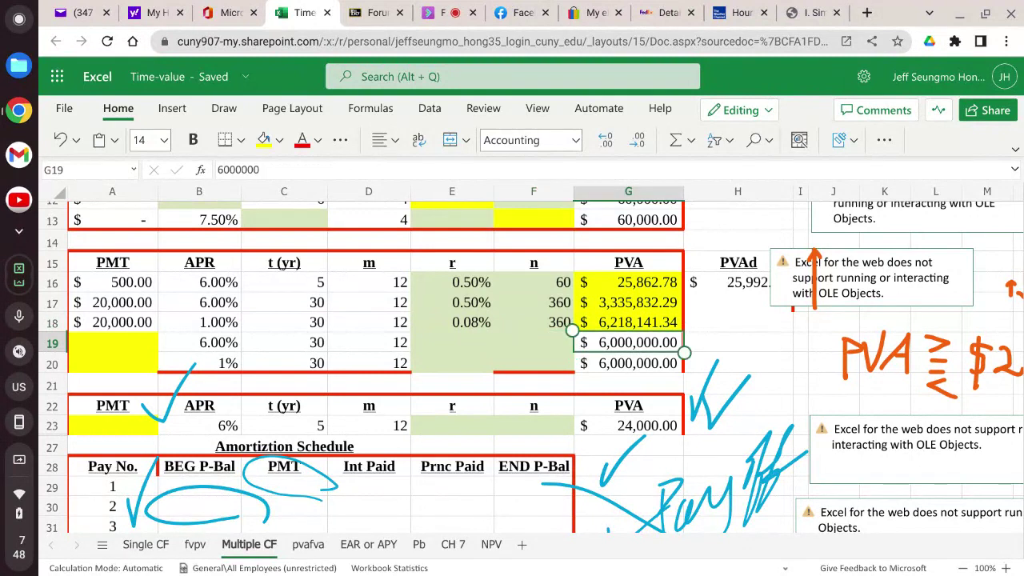
{"action": "left_click", "coordinate": [628, 364]}
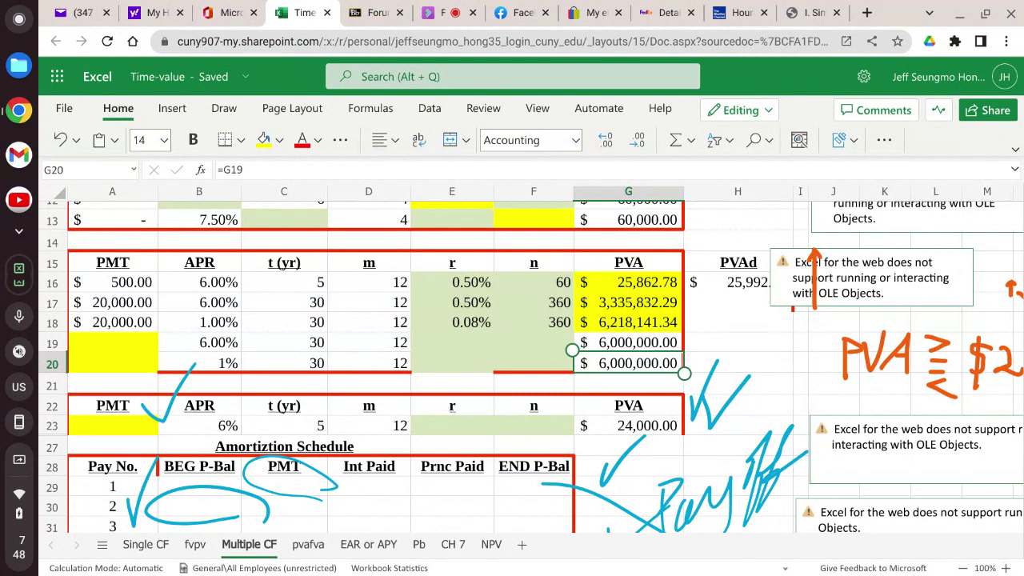
{"action": "left_click", "coordinate": [112, 343]}
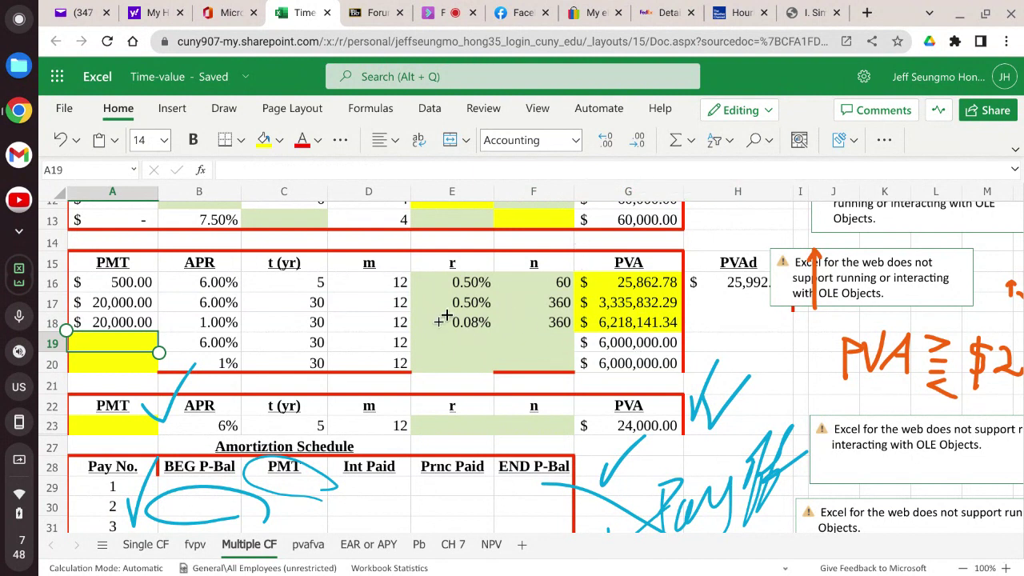
{"action": "left_click_drag", "start_coordinate": [440, 320], "coordinate": [544, 323]}
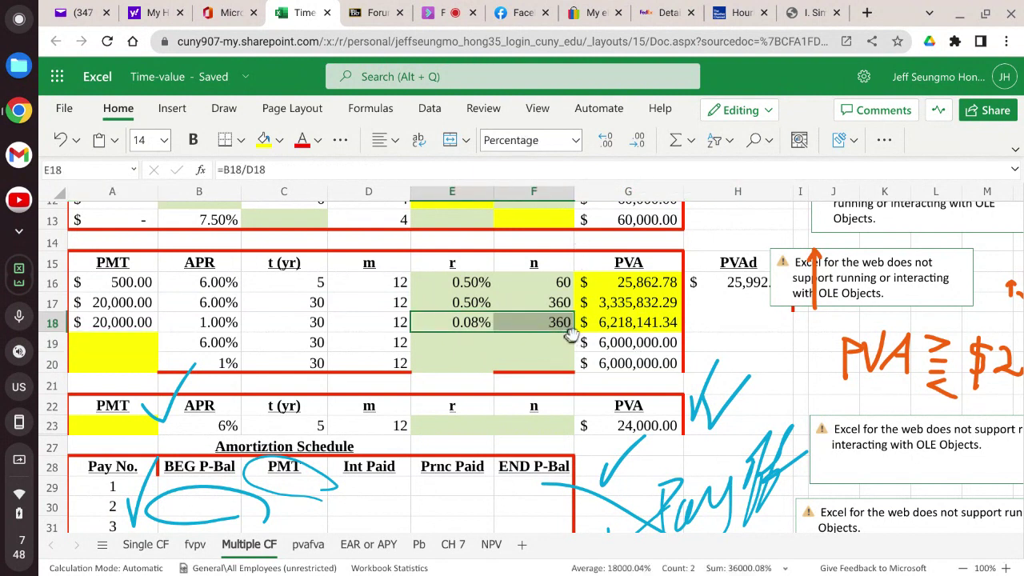
{"action": "left_click_drag", "start_coordinate": [572, 329], "coordinate": [566, 370]}
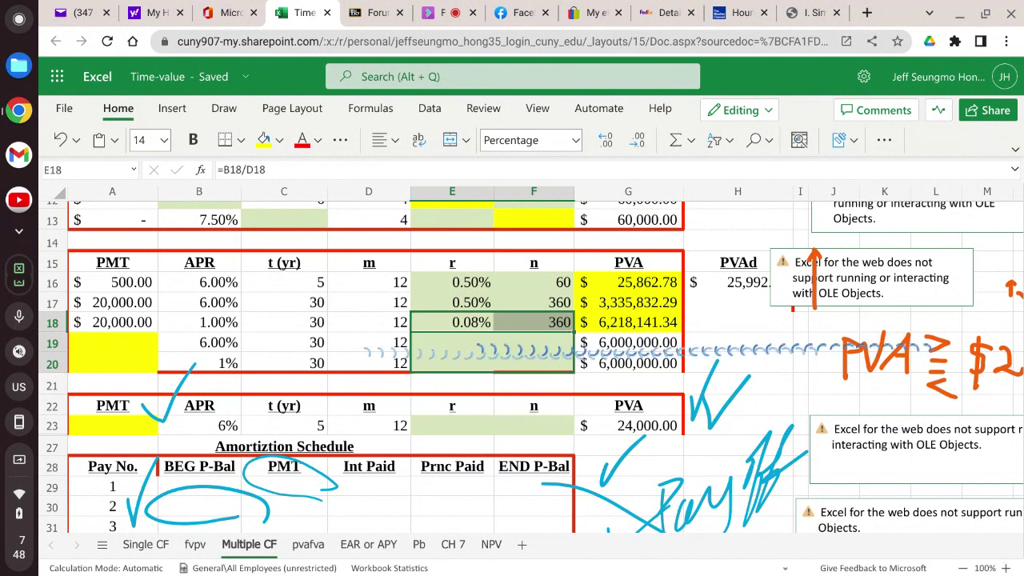
{"action": "left_click", "coordinate": [119, 342]}
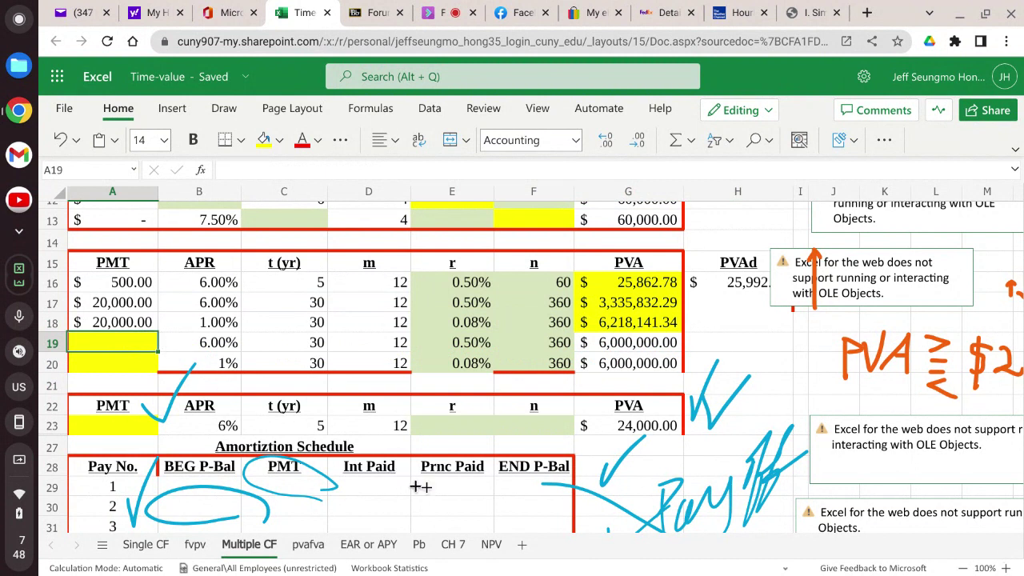
- Delete the blue ink drawings over and beside the amortization schedule, including the handwritten "Pay off" note, the check marks and the ovals
{"action": "scroll", "coordinate": [497, 475], "scroll_direction": "down", "scroll_amount": 1}
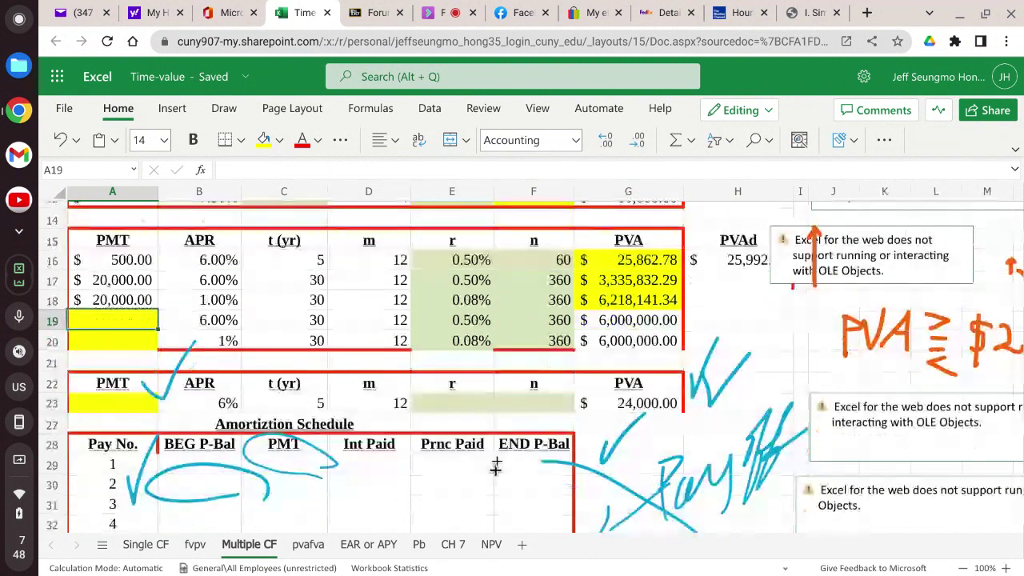
{"action": "scroll", "coordinate": [496, 470], "scroll_direction": "up", "scroll_amount": 1}
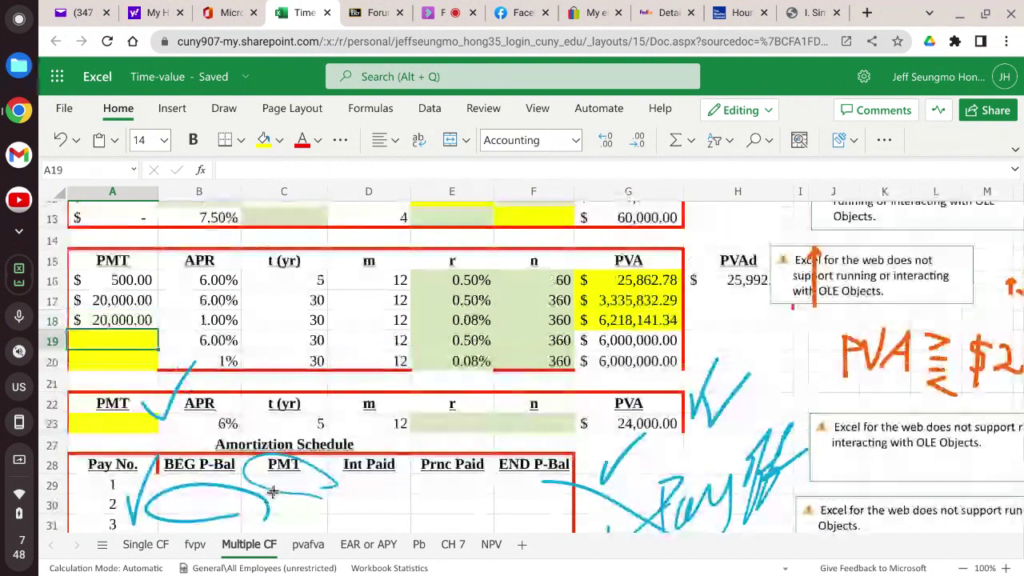
{"action": "left_click", "coordinate": [648, 518]}
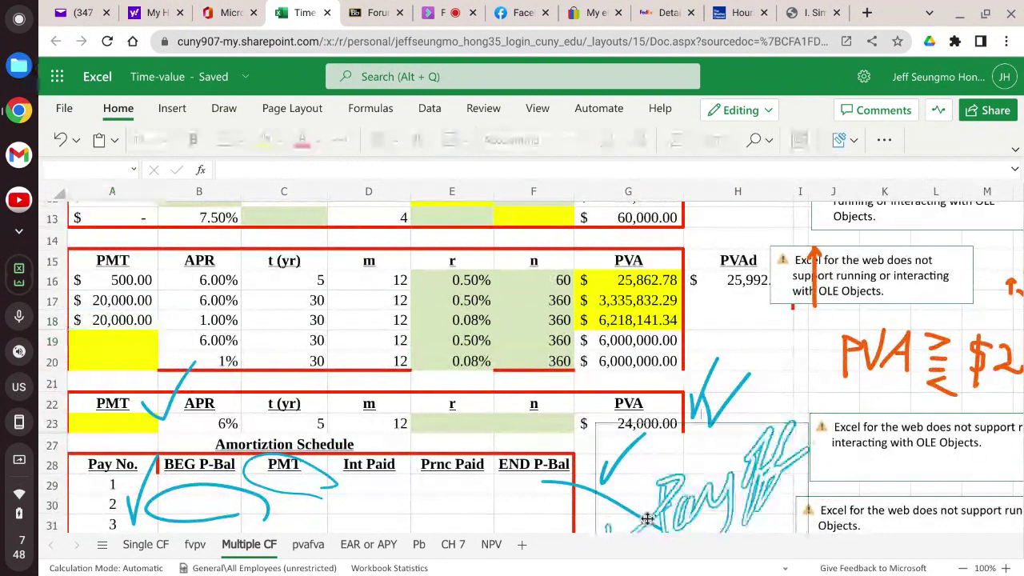
{"action": "key", "text": "Delete"}
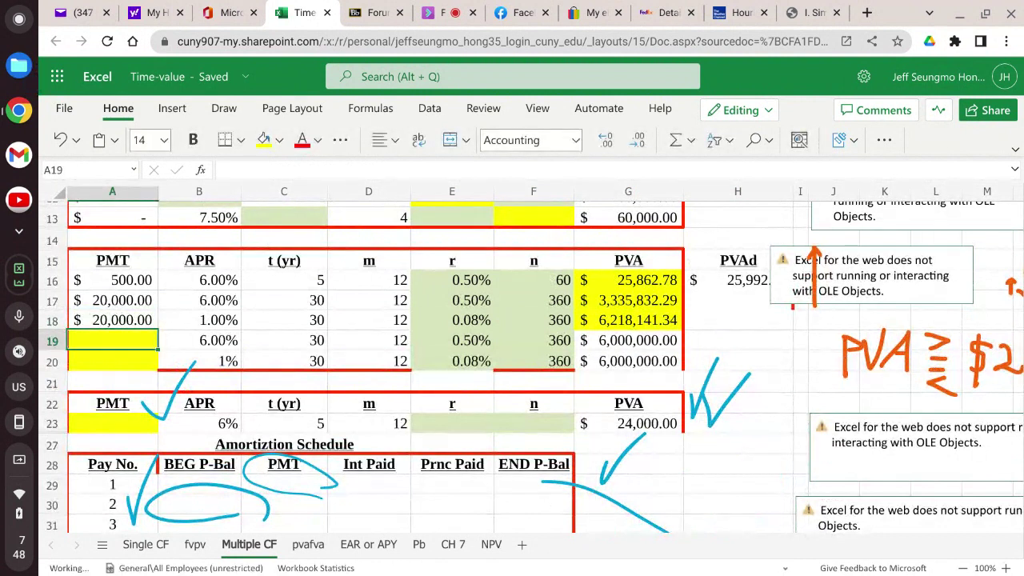
{"action": "left_click", "coordinate": [622, 505]}
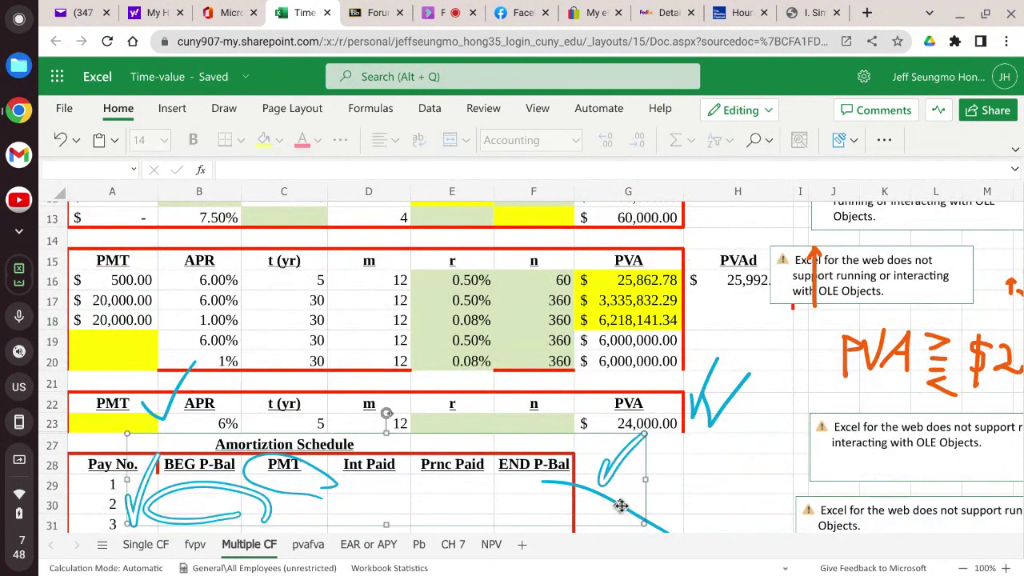
{"action": "key", "text": "Delete"}
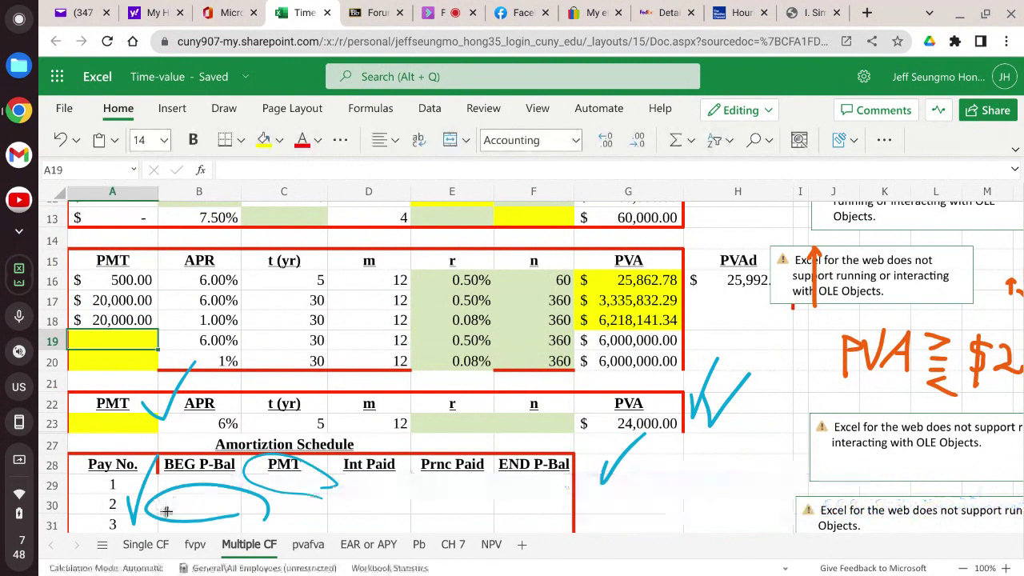
{"action": "left_click", "coordinate": [249, 491]}
{"action": "key", "text": "Delete"}
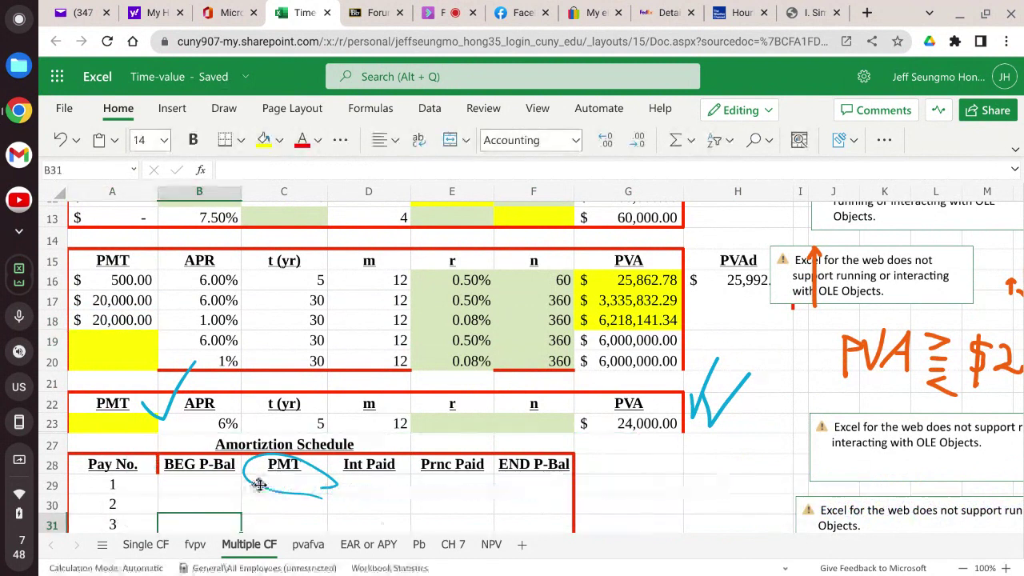
{"action": "left_click", "coordinate": [263, 487]}
{"action": "key", "text": "Delete"}
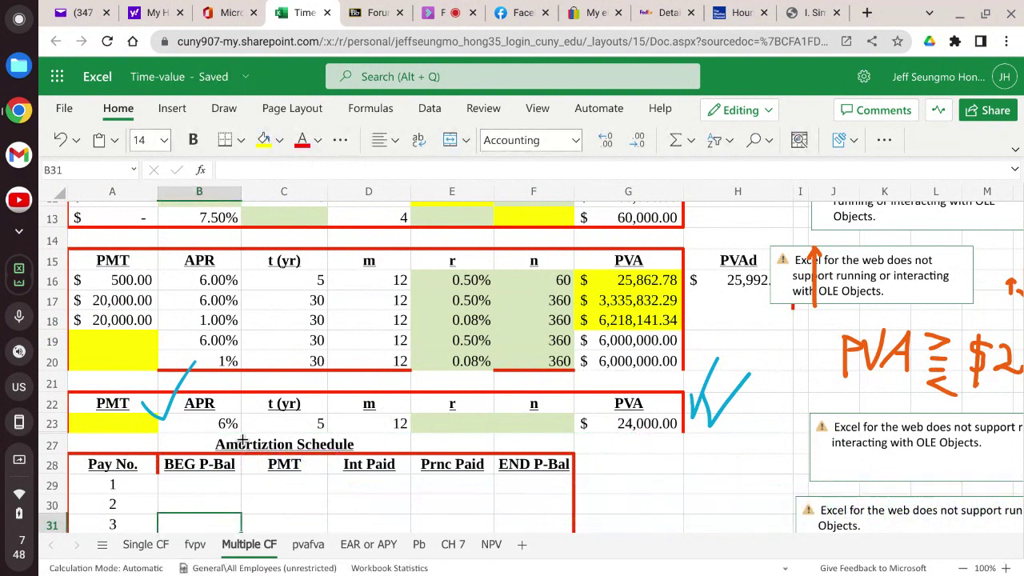
- Move the blue check mark beside the row 22 PMT heading slightly up and to the left
{"action": "left_click", "coordinate": [134, 424]}
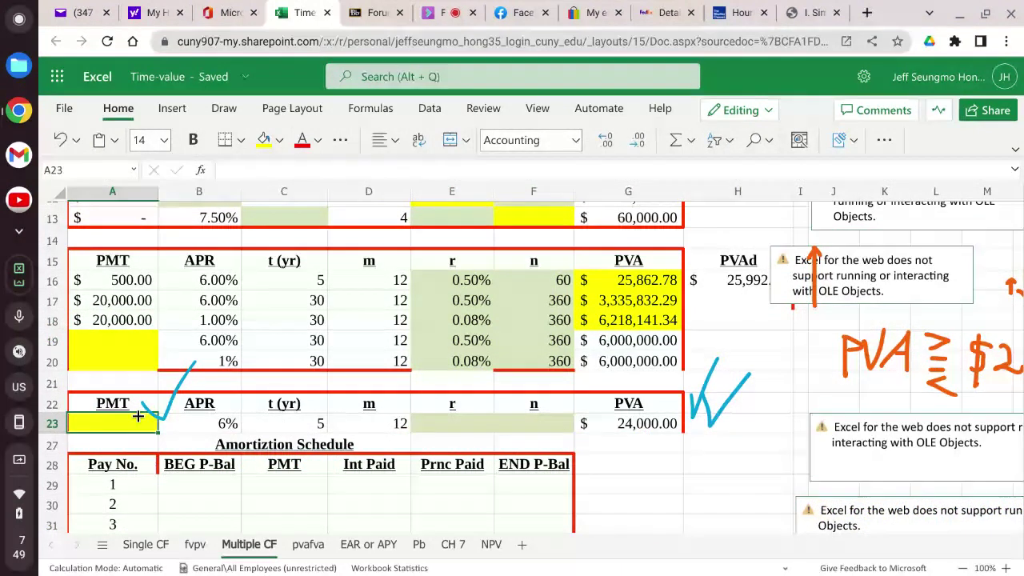
{"action": "left_click", "coordinate": [623, 427]}
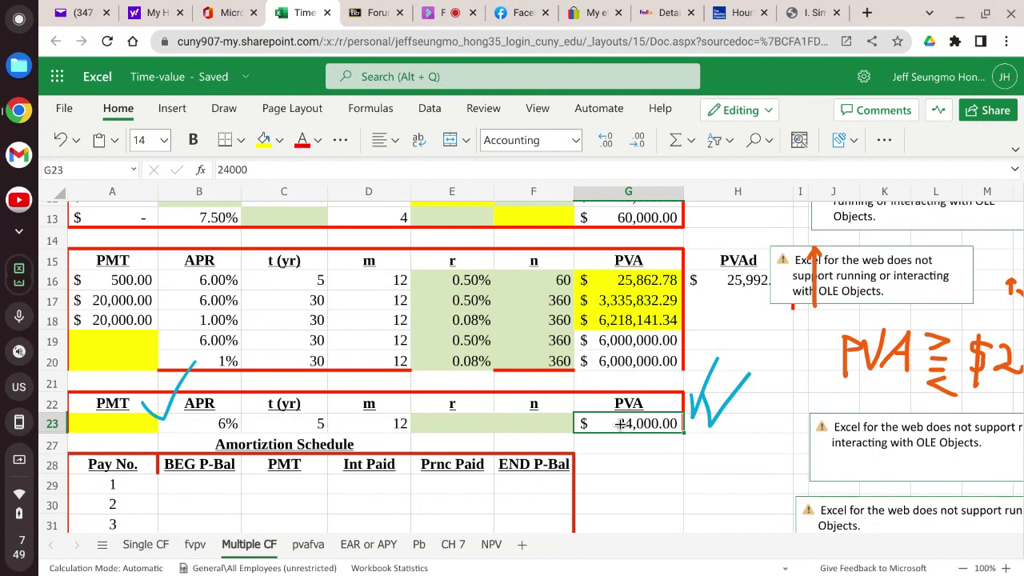
{"action": "left_click", "coordinate": [116, 416]}
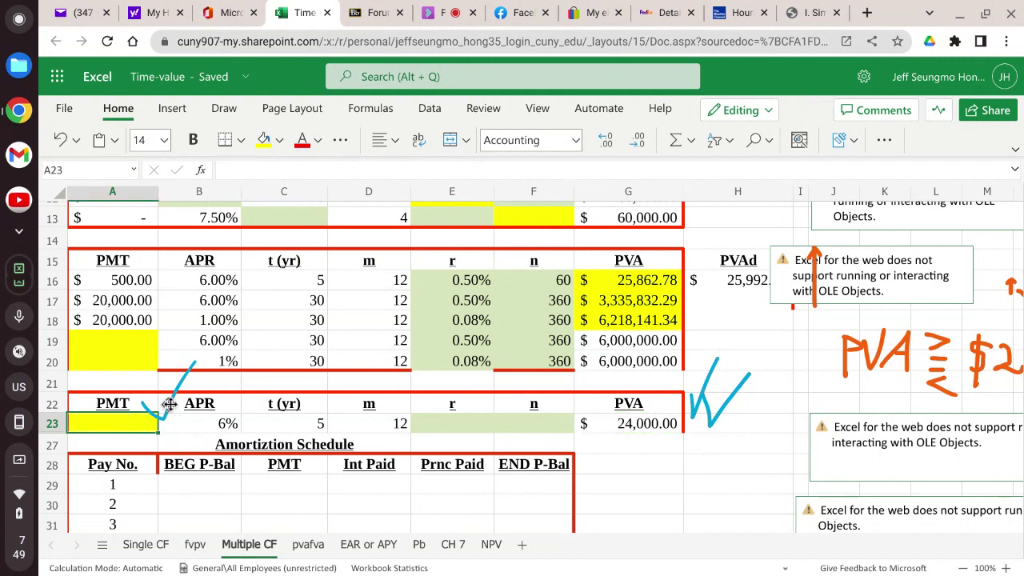
{"action": "left_click_drag", "start_coordinate": [170, 404], "coordinate": [161, 394]}
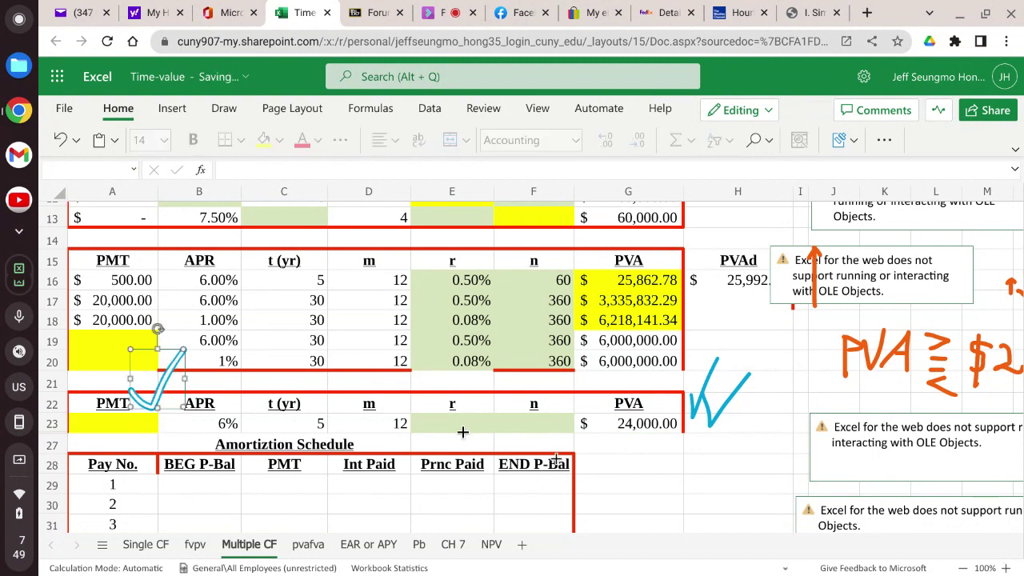
- Enter the periodic rate formula =B23/D23 in cell E23
{"action": "left_click", "coordinate": [504, 425]}
{"action": "left_click", "coordinate": [468, 423]}
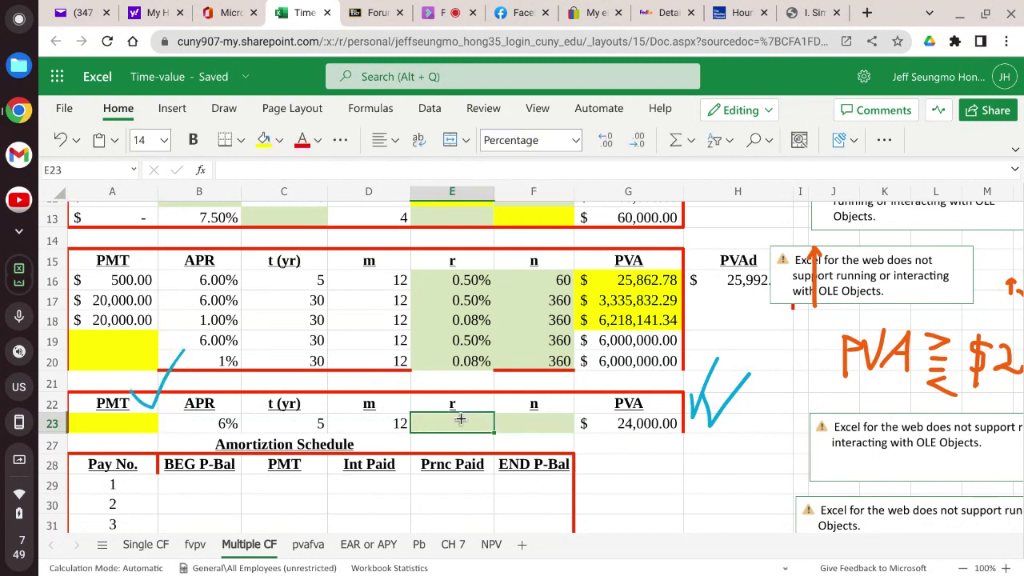
{"action": "type", "text": "="}
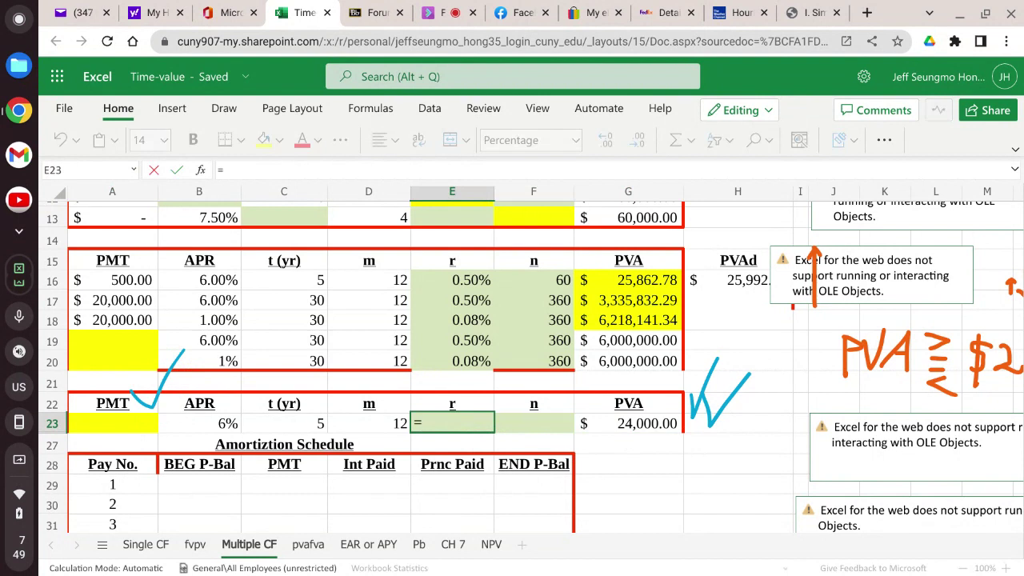
{"action": "left_click", "coordinate": [228, 423]}
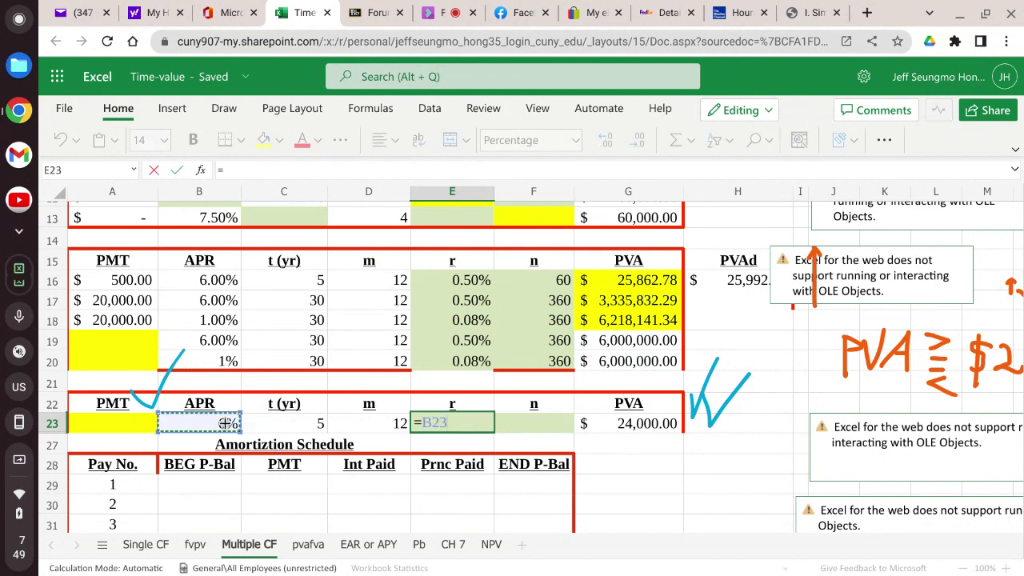
{"action": "type", "text": "/"}
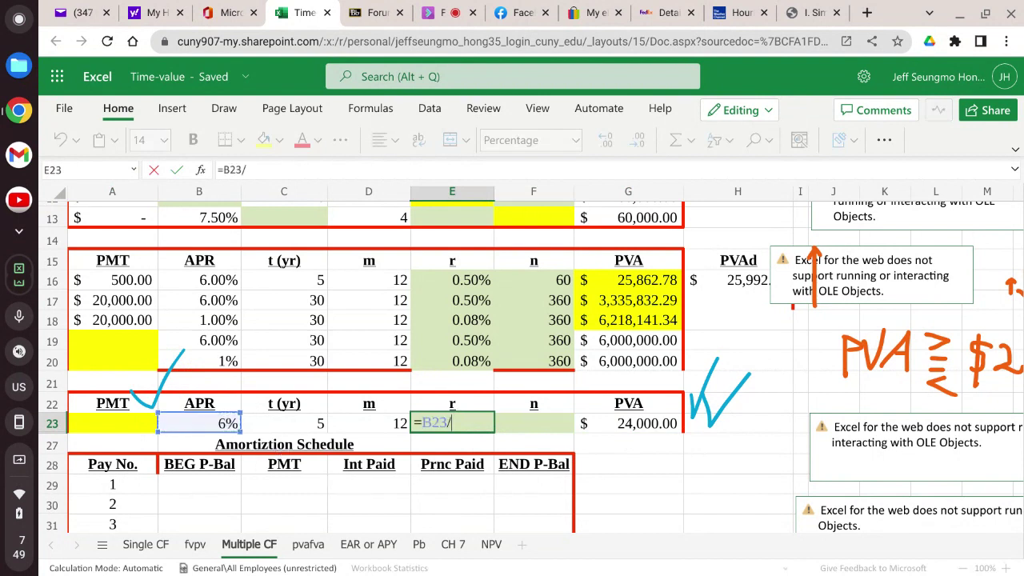
{"action": "left_click", "coordinate": [356, 424]}
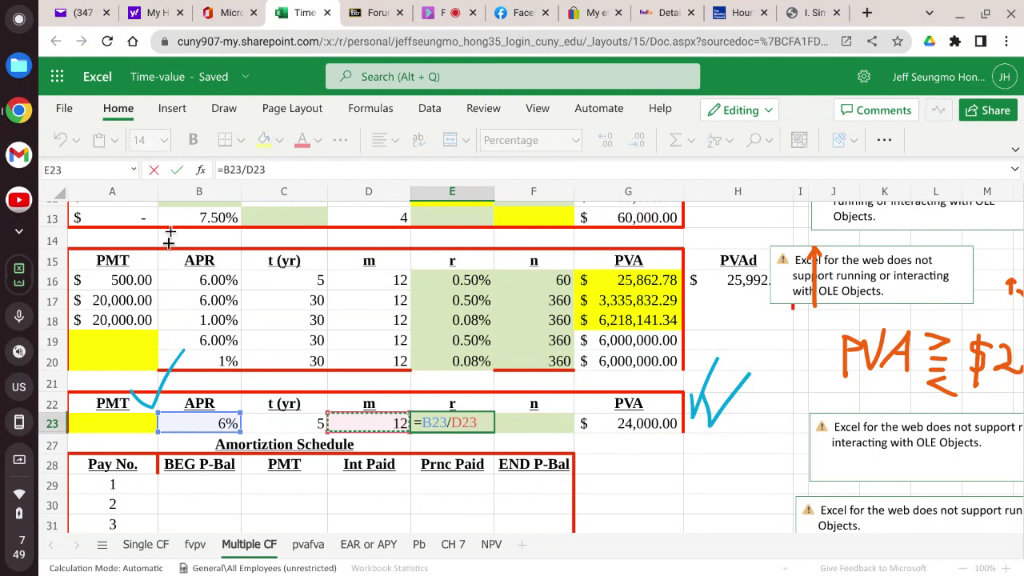
{"action": "left_click", "coordinate": [177, 170]}
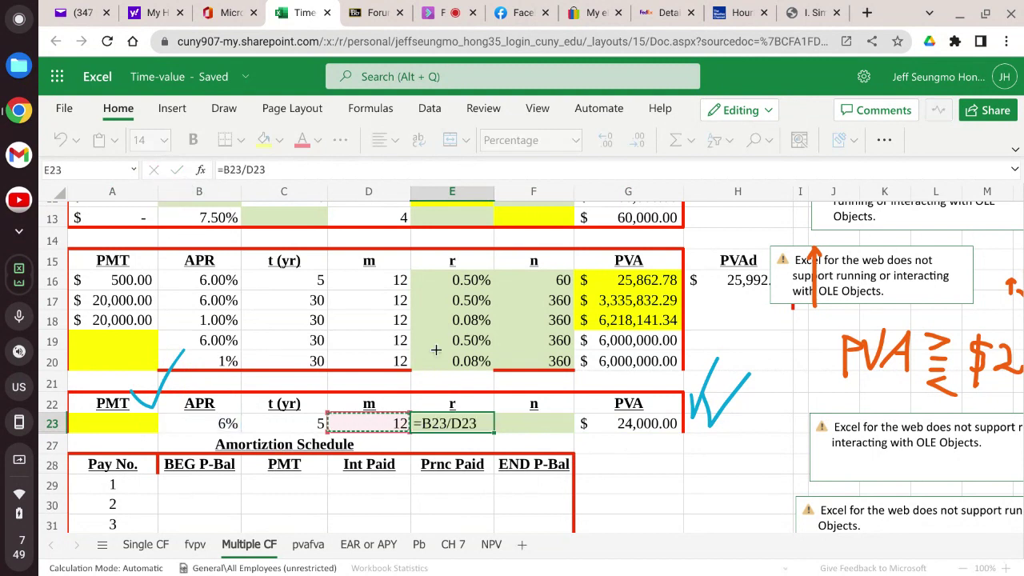
- Enter the number-of-periods formula =C23*D23 in cell F23
{"action": "left_click", "coordinate": [538, 429]}
{"action": "type", "text": "="}
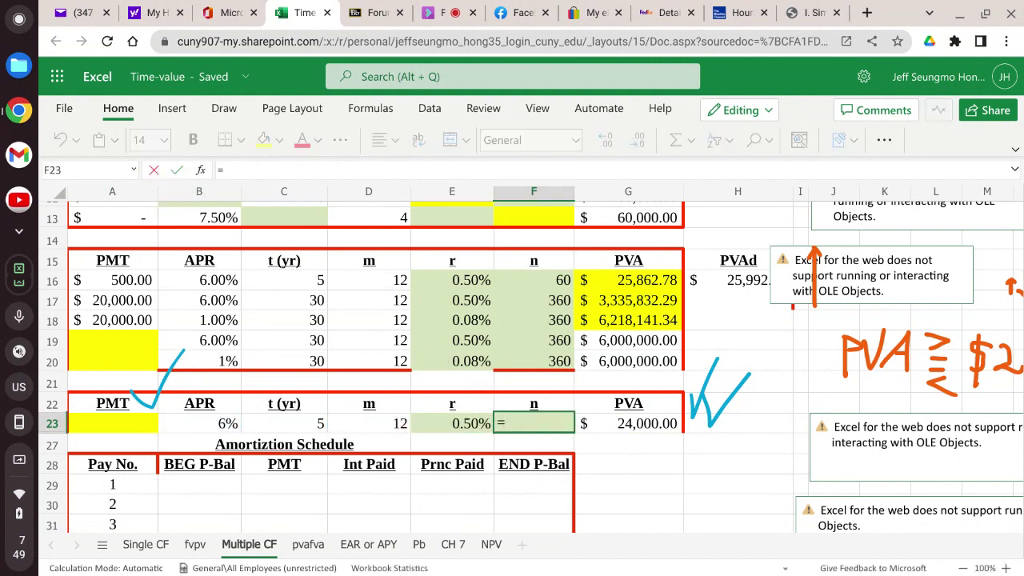
{"action": "left_click", "coordinate": [304, 420]}
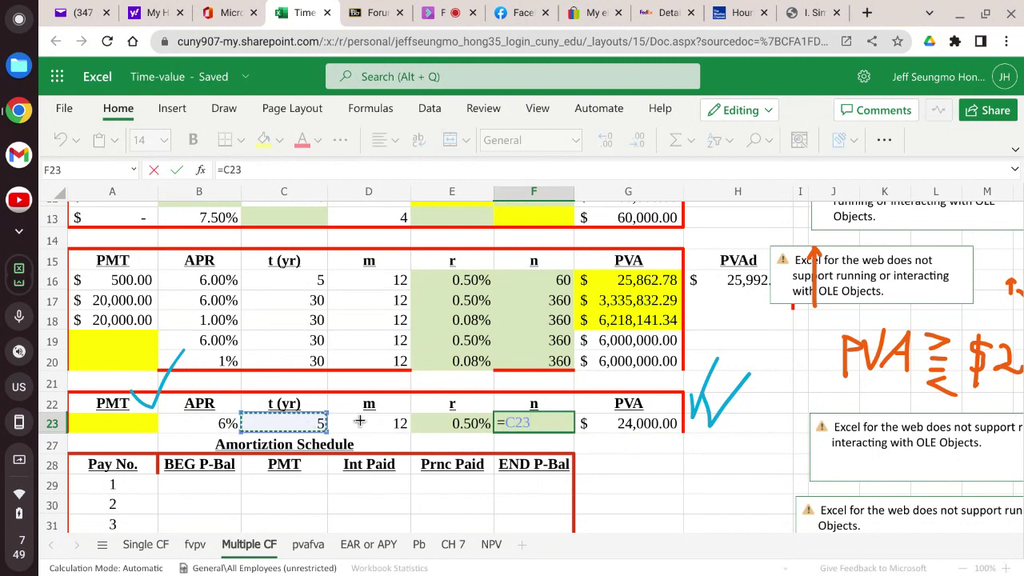
{"action": "type", "text": "*"}
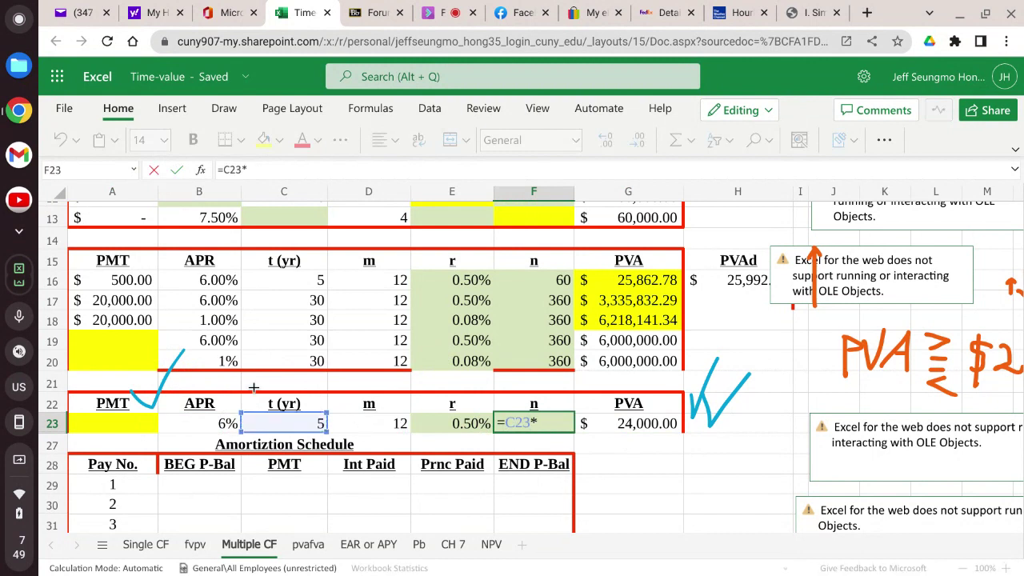
{"action": "left_click", "coordinate": [354, 421]}
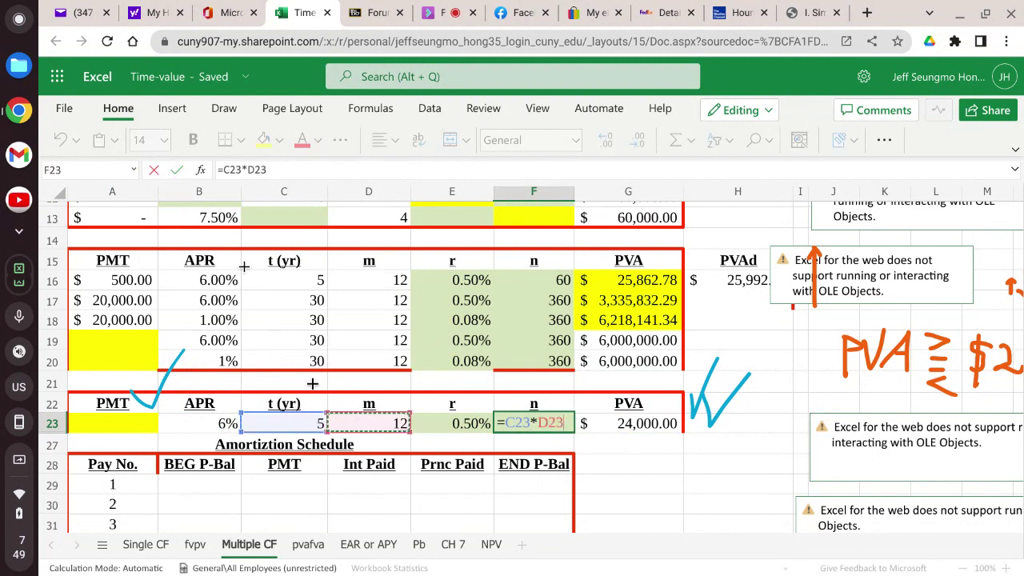
{"action": "left_click", "coordinate": [177, 170]}
{"action": "left_click", "coordinate": [666, 492]}
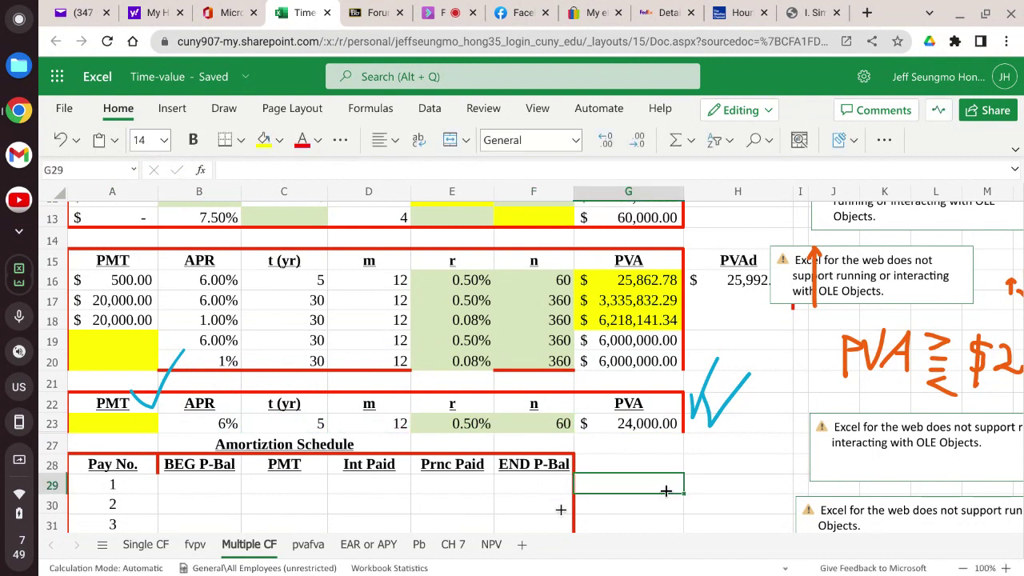
- Start the payment formula in A23 with the numerator =G23*E23*(1+E23)^F23
{"action": "left_click", "coordinate": [137, 421]}
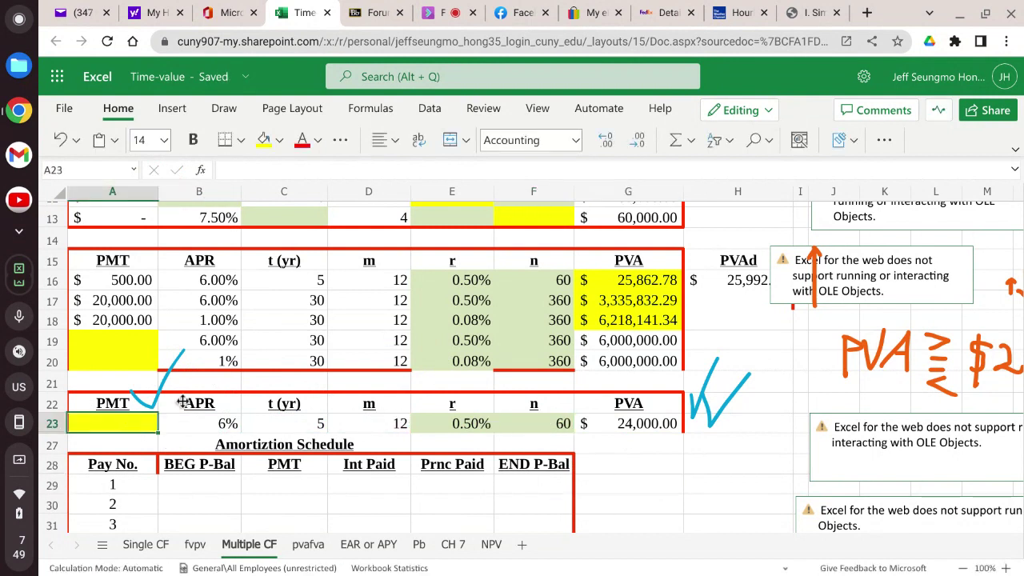
{"action": "type", "text": "="}
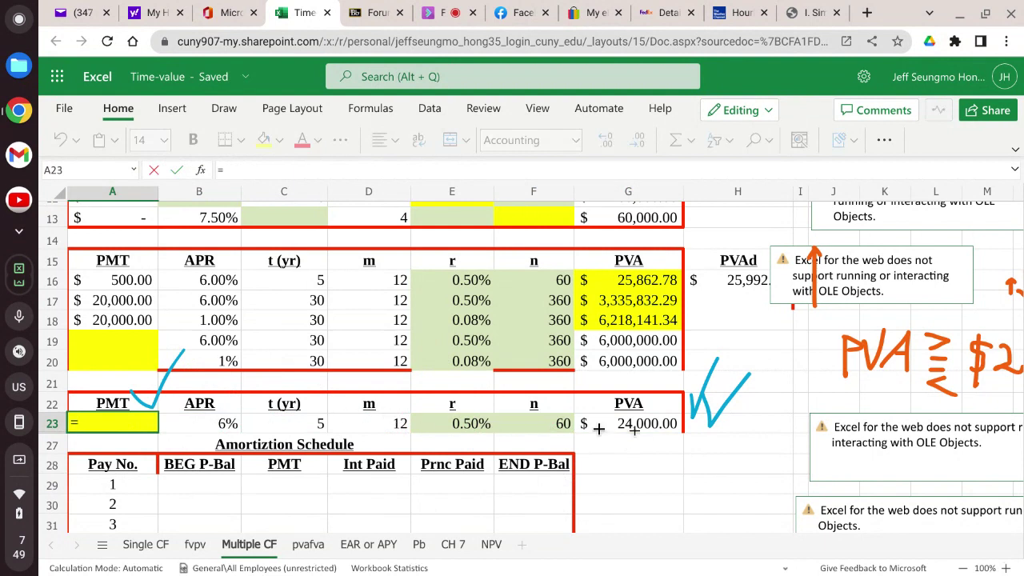
{"action": "left_click", "coordinate": [666, 422]}
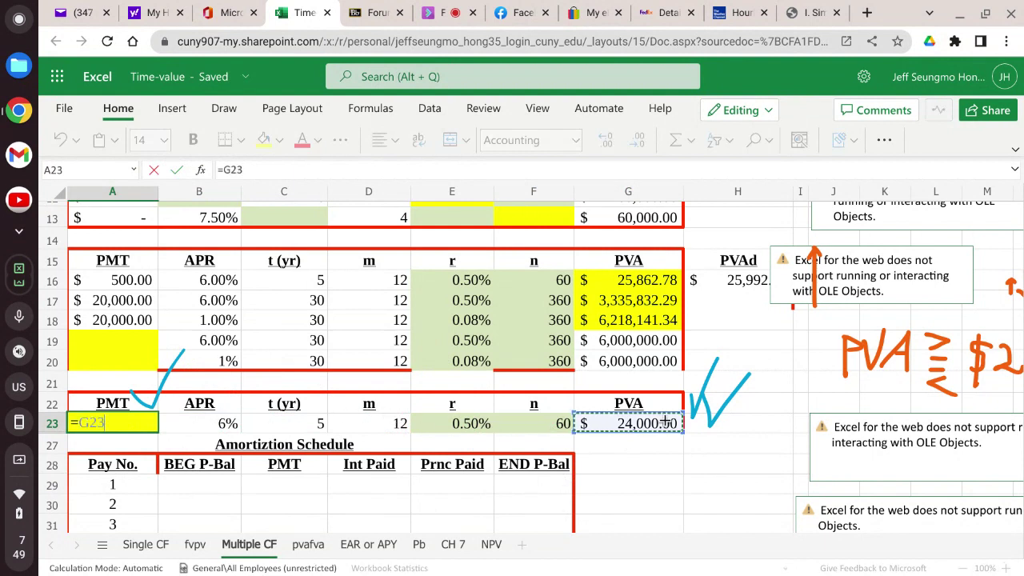
{"action": "type", "text": "*"}
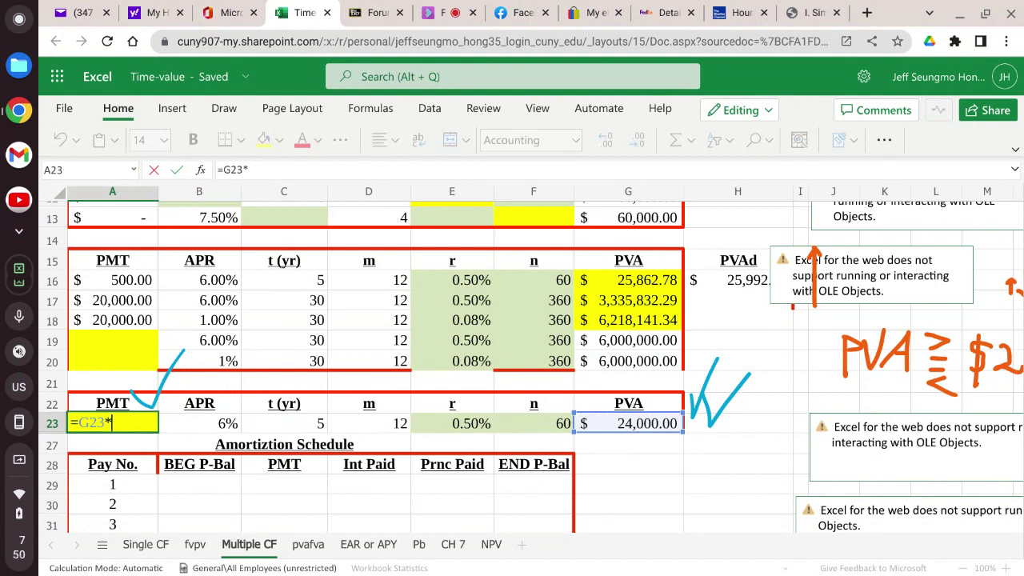
{"action": "left_click", "coordinate": [455, 425]}
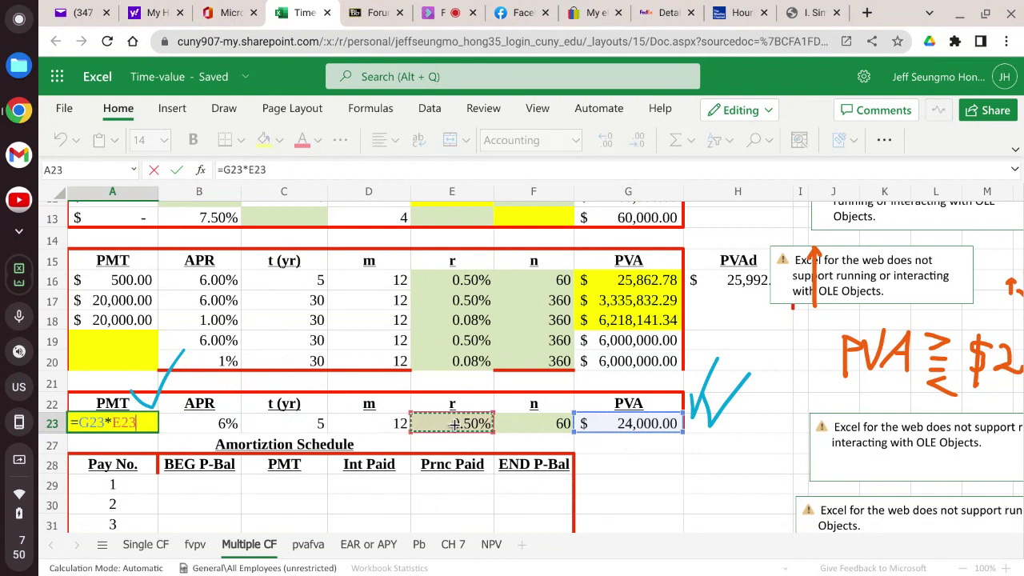
{"action": "type", "text": "*"}
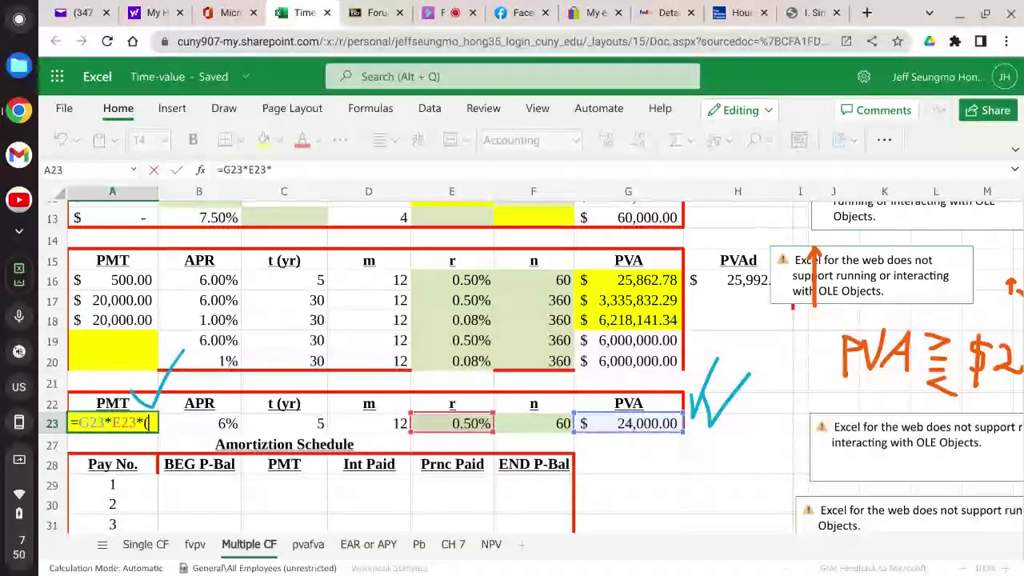
{"action": "type", "text": "(1+"}
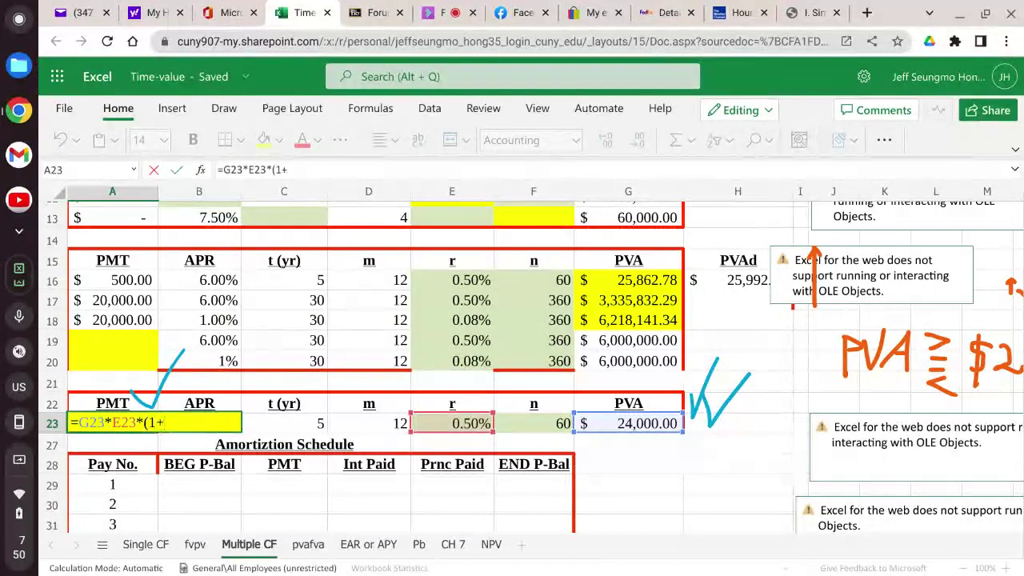
{"action": "left_click", "coordinate": [486, 425]}
{"action": "type", "text": ")^"}
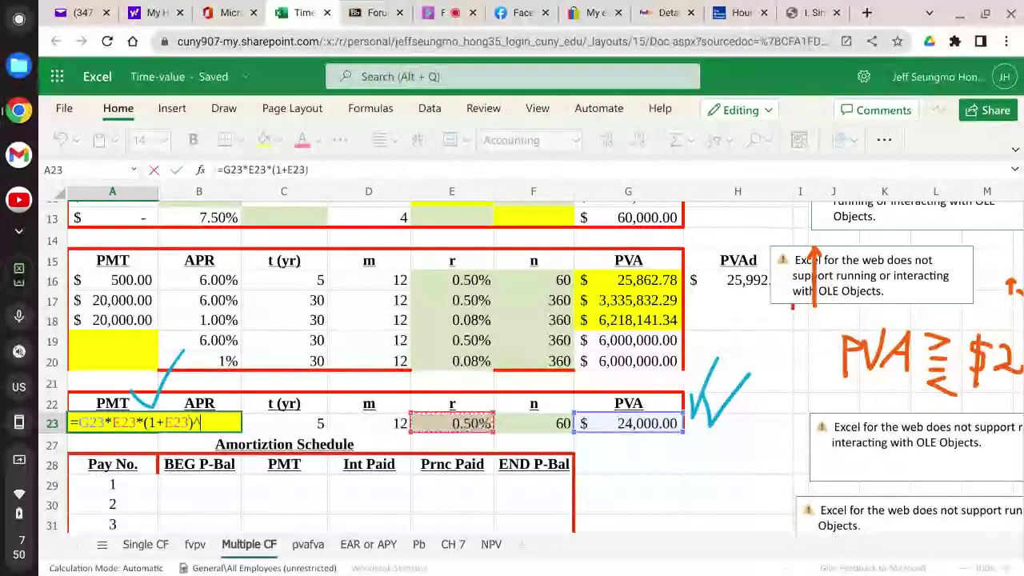
{"action": "left_click", "coordinate": [564, 421]}
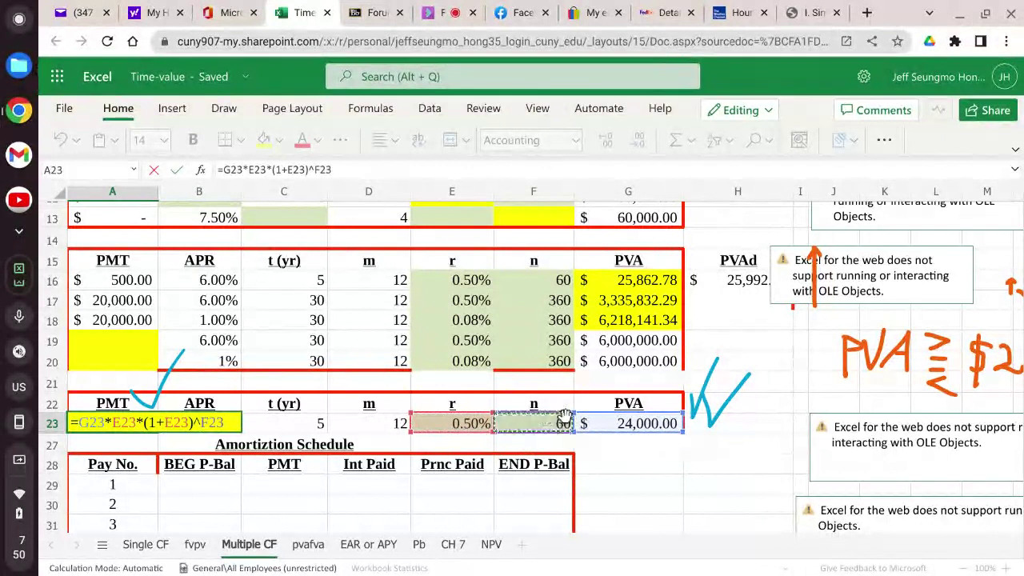
- Complete the A23 payment formula by dividing the numerator by ((1+E23)^F23-1)
{"action": "type", "text": "/"}
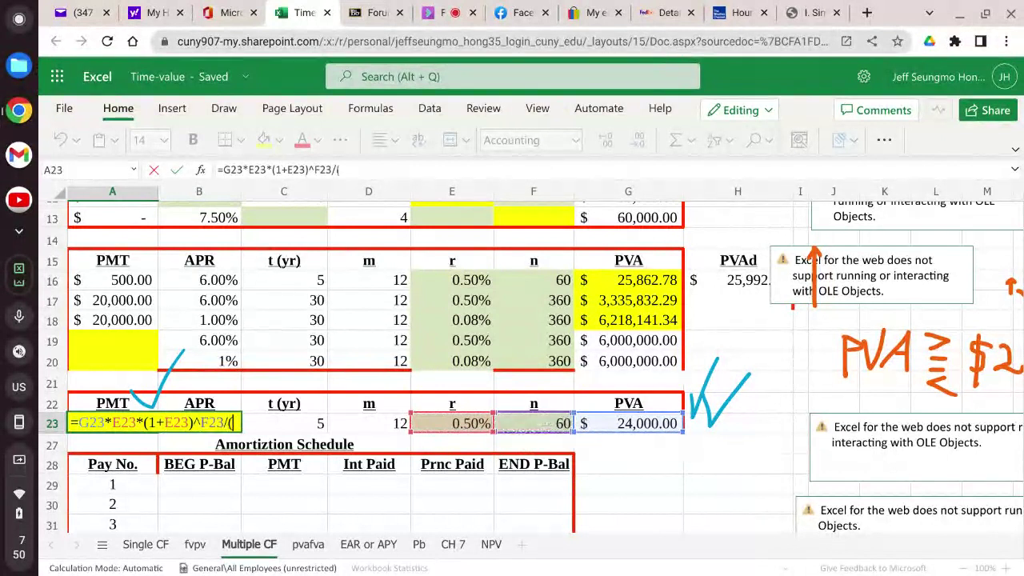
{"action": "type", "text": "(9"}
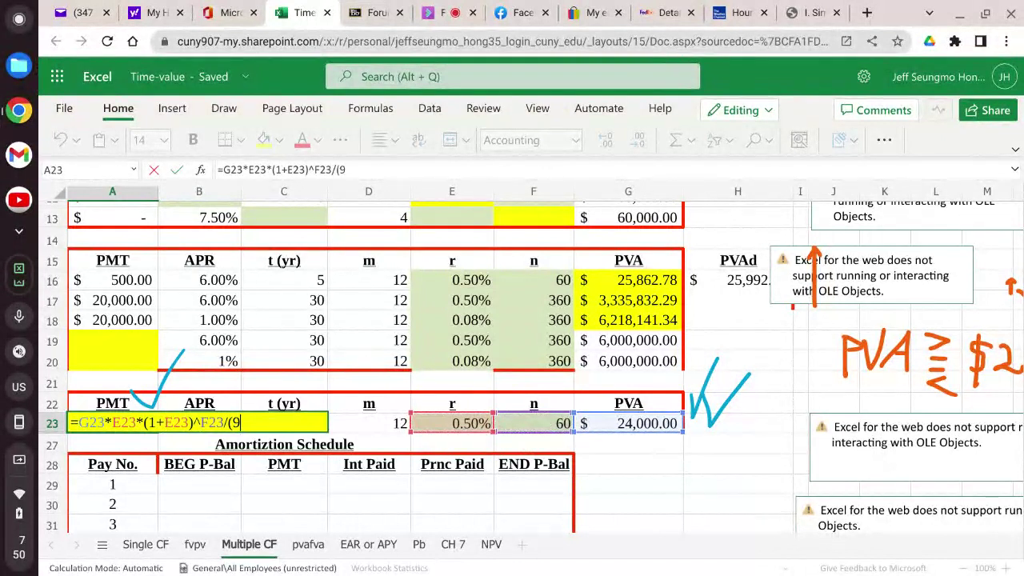
{"action": "key", "text": "BackSpace"}
{"action": "type", "text": "(1+"}
{"action": "left_click", "coordinate": [560, 425]}
{"action": "type", "text": ")^"}
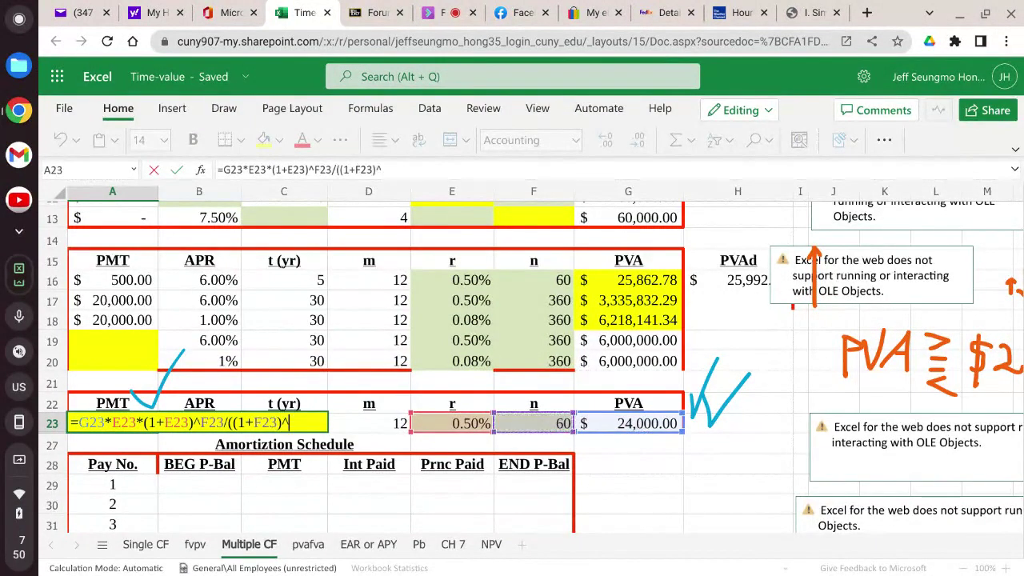
{"action": "left_click", "coordinate": [536, 423]}
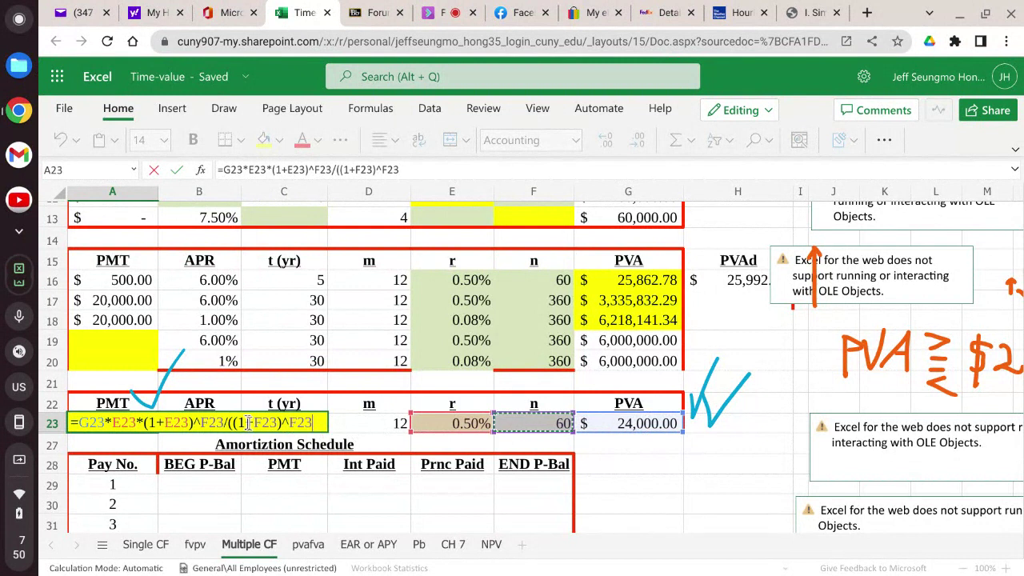
{"action": "left_click_drag", "start_coordinate": [253, 423], "coordinate": [279, 427]}
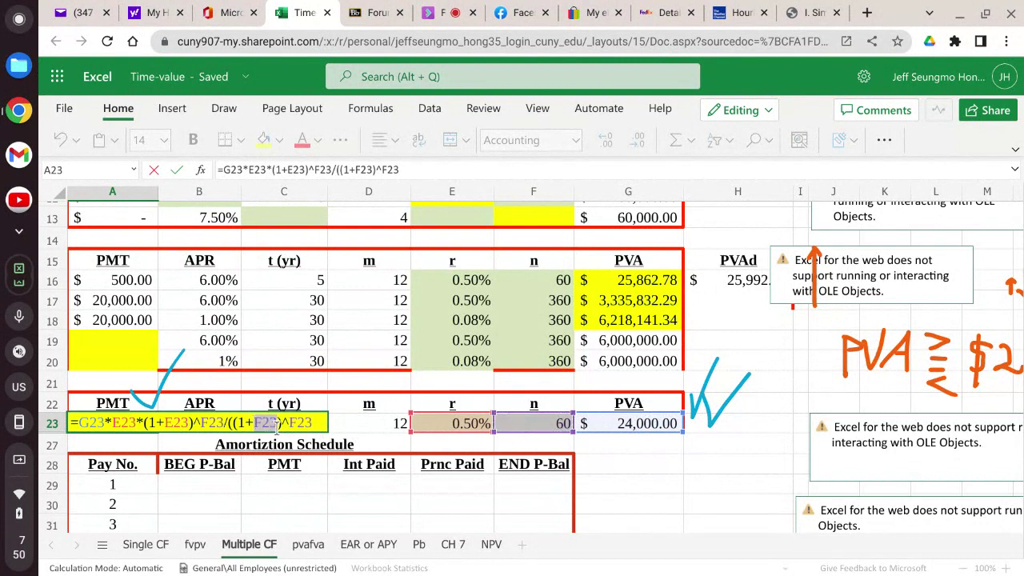
{"action": "left_click", "coordinate": [445, 432]}
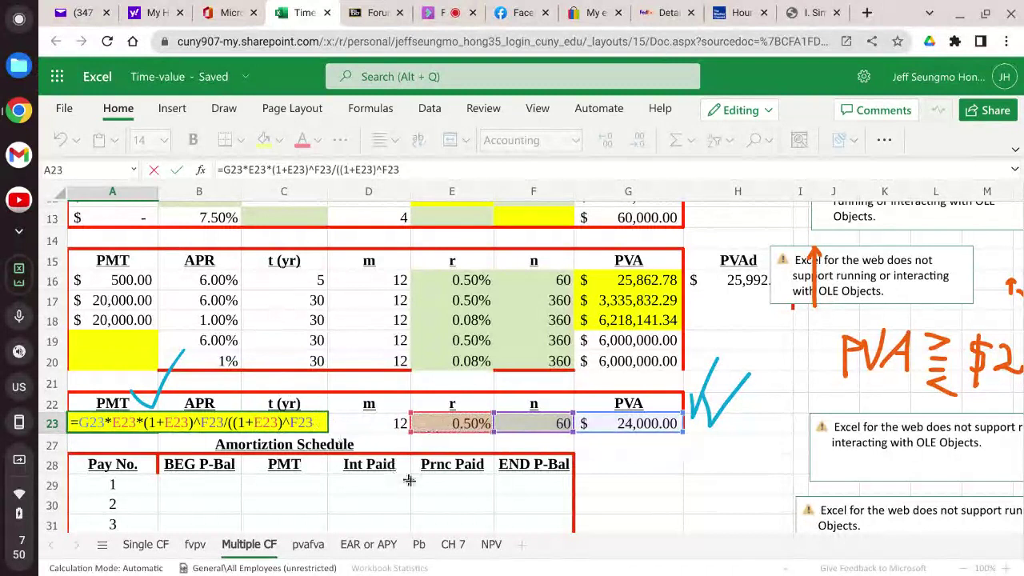
{"action": "type", "text": "-1"}
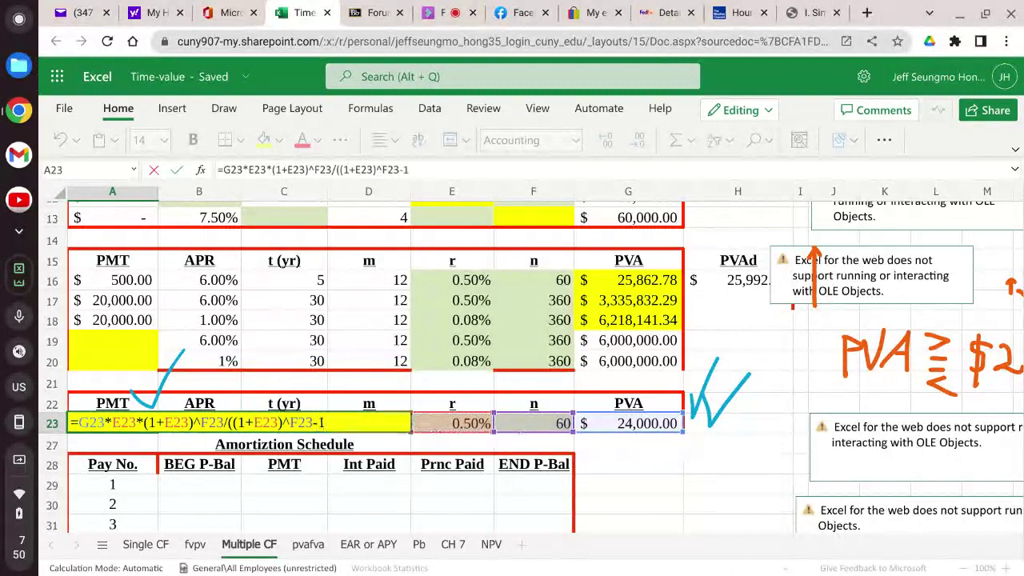
{"action": "type", "text": ")"}
{"action": "key", "text": "Return"}
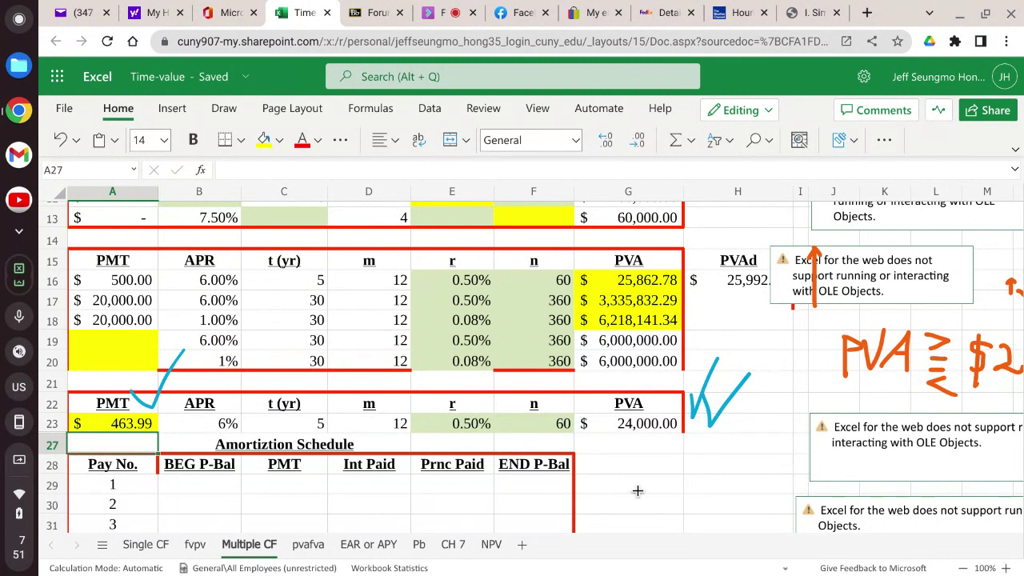
- Look over the amortization schedule layout below row 27 and inspect the payment formula in A23
{"action": "scroll", "coordinate": [638, 490], "scroll_direction": "down", "scroll_amount": 1}
{"action": "scroll", "coordinate": [638, 490], "scroll_direction": "down", "scroll_amount": 1}
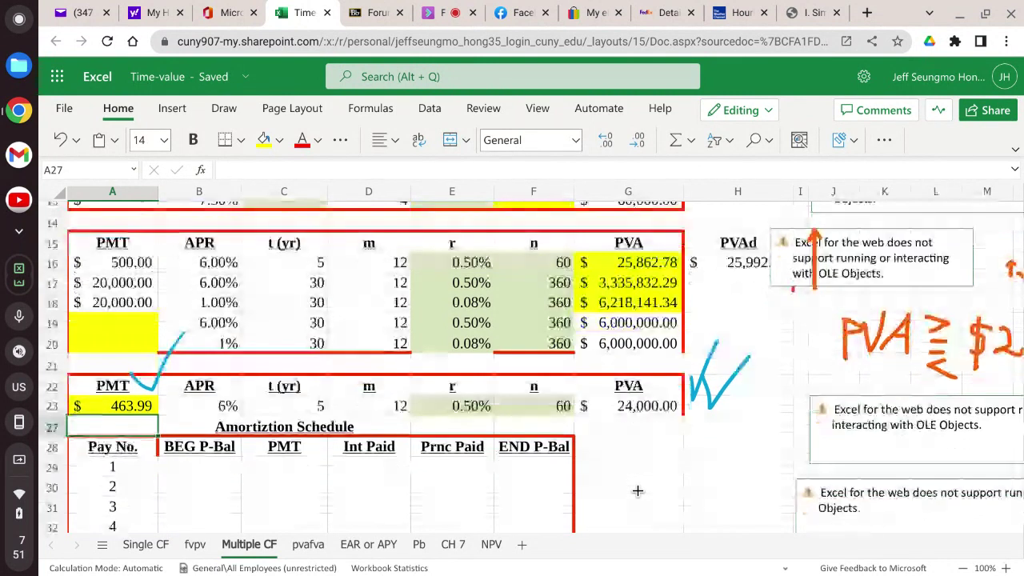
{"action": "scroll", "coordinate": [637, 491], "scroll_direction": "down", "scroll_amount": 5}
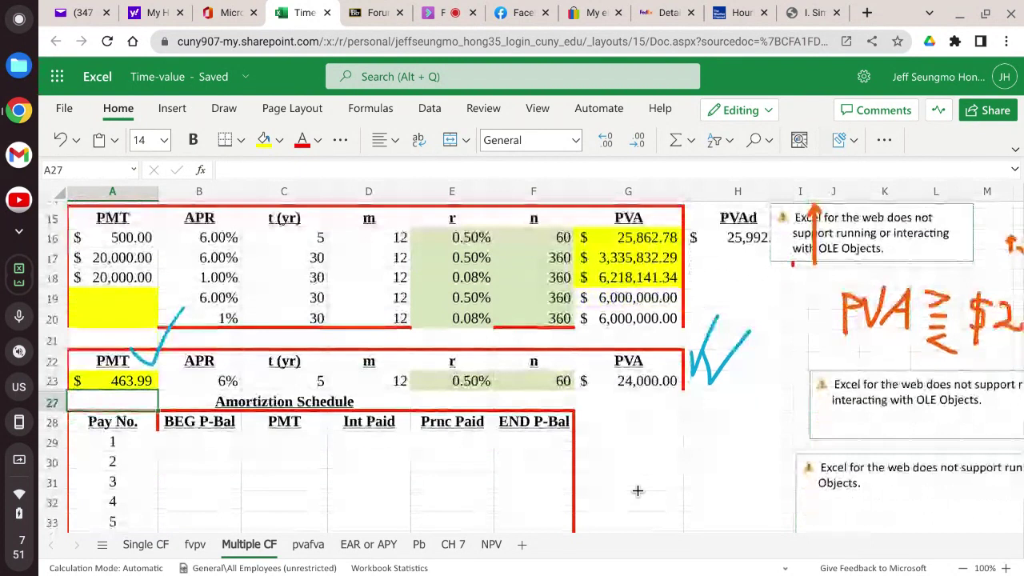
{"action": "scroll", "coordinate": [638, 491], "scroll_direction": "down", "scroll_amount": 5}
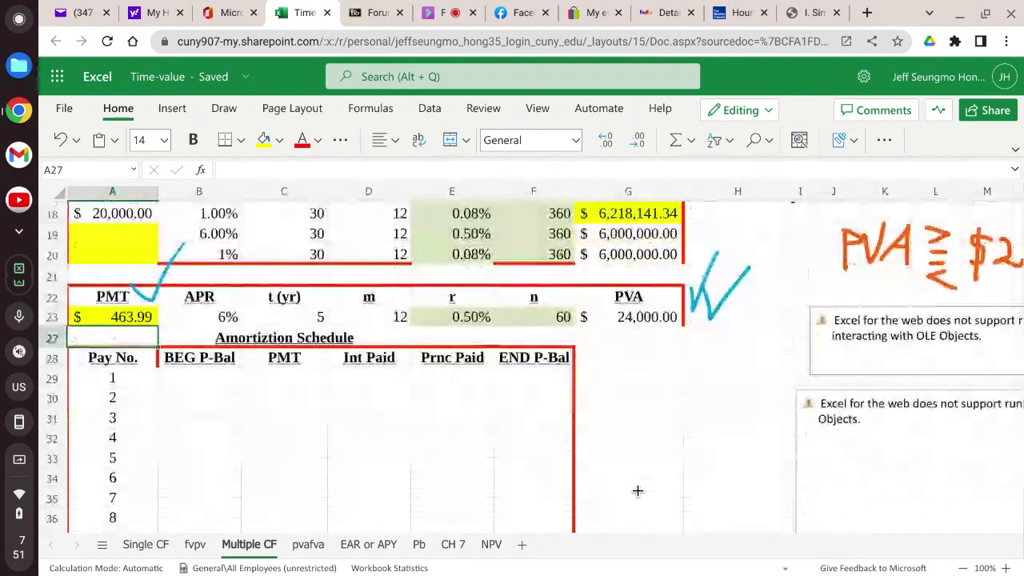
{"action": "scroll", "coordinate": [638, 490], "scroll_direction": "down", "scroll_amount": 2}
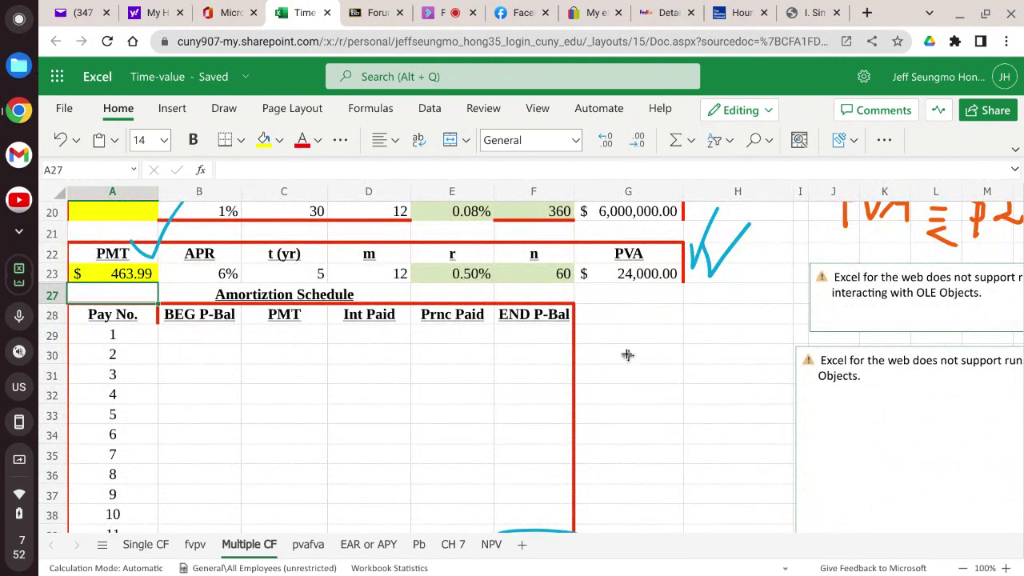
{"action": "scroll", "coordinate": [613, 343], "scroll_direction": "up", "scroll_amount": 1}
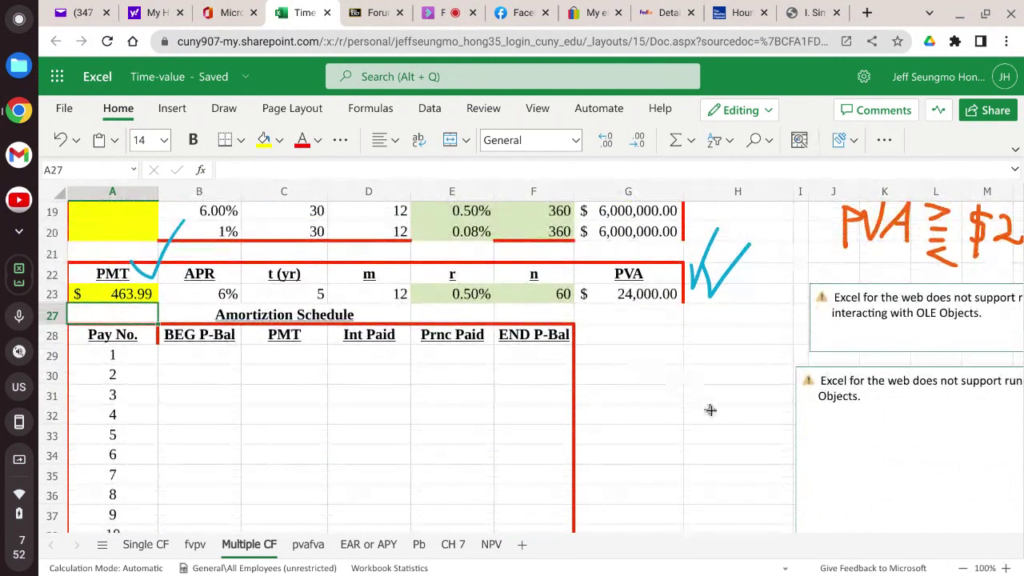
{"action": "left_click", "coordinate": [103, 288]}
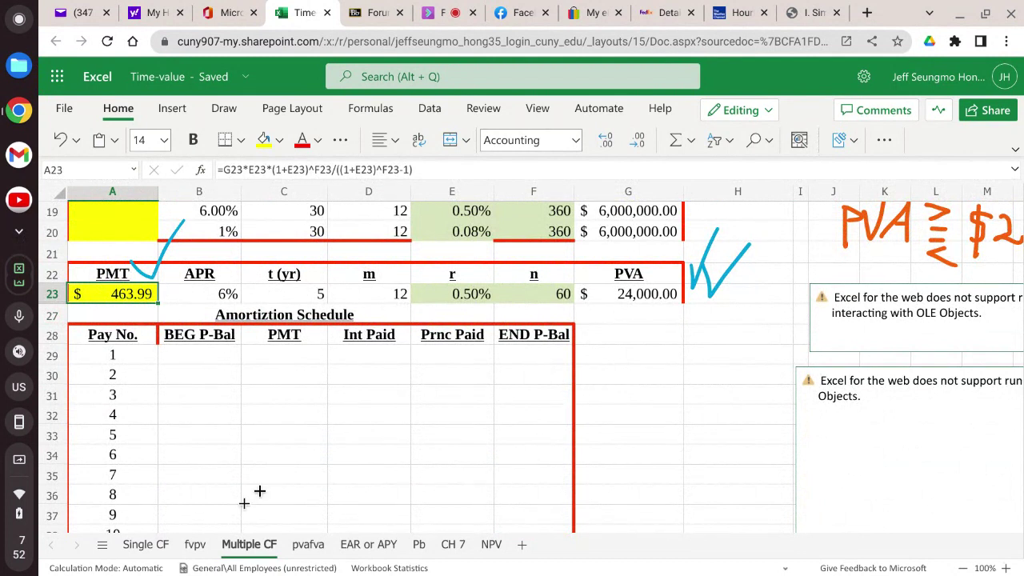
- Switch to the whiteboard app and clear the handwritten PVA and PMT derivation from the board
{"action": "left_click", "coordinate": [21, 237]}
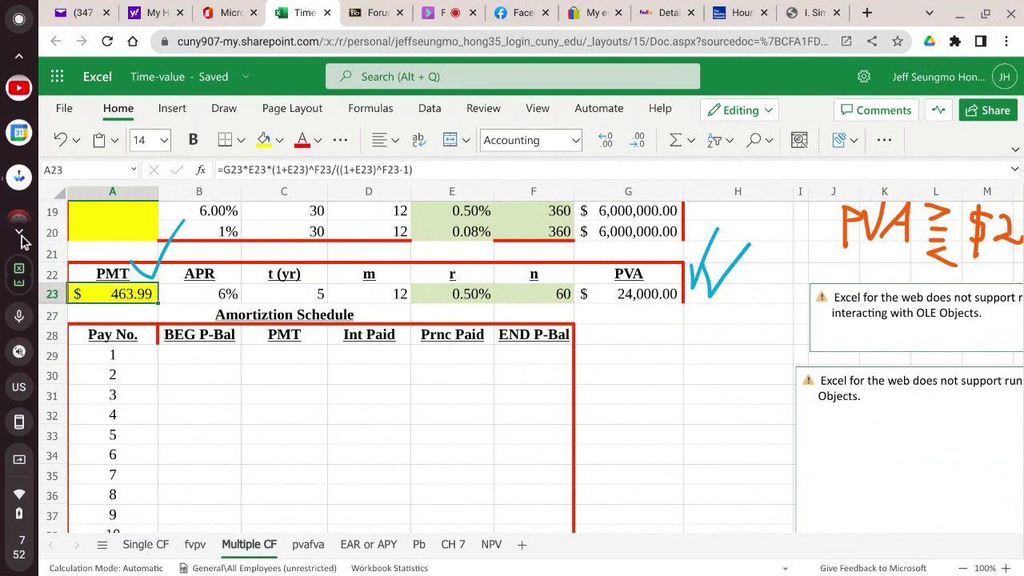
{"action": "left_click", "coordinate": [20, 176]}
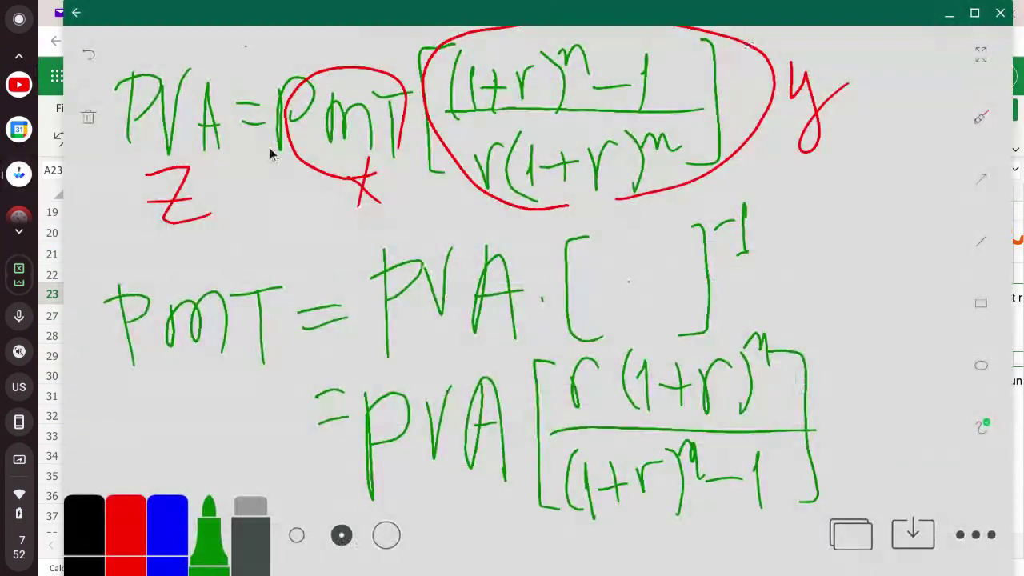
{"action": "left_click", "coordinate": [88, 118]}
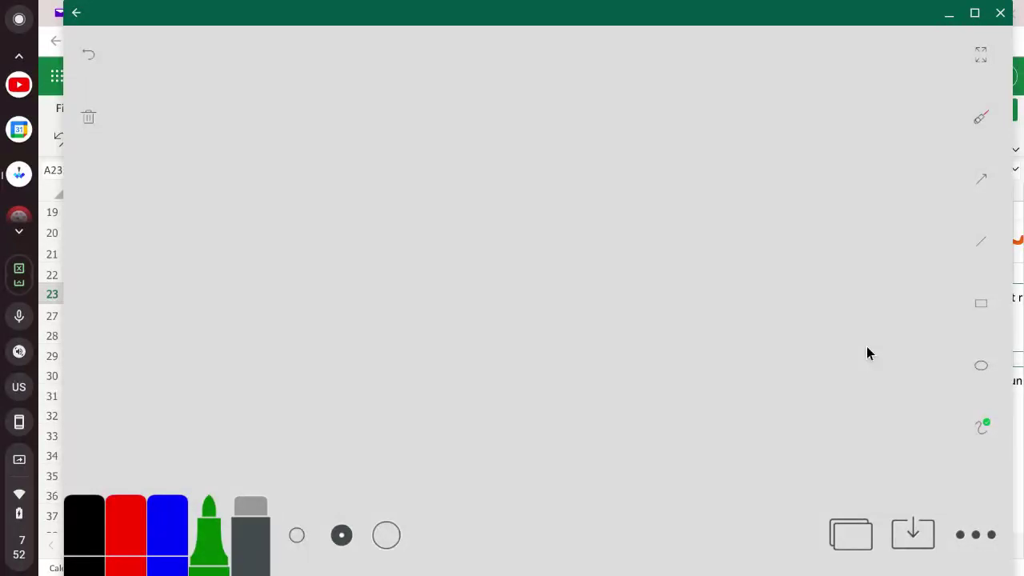
- Handwrite "P = $24K" in green near the upper edge of the board and underline it
{"action": "mouse_move", "coordinate": [137, 61]}
{"action": "left_mouse_down"}
{"action": "mouse_move", "coordinate": [134, 106]}
{"action": "mouse_move", "coordinate": [142, 70]}
{"action": "mouse_move", "coordinate": [226, 57]}
{"action": "mouse_move", "coordinate": [231, 83]}
{"action": "mouse_move", "coordinate": [275, 112]}
{"action": "mouse_move", "coordinate": [331, 83]}
{"action": "left_mouse_up"}
{"action": "mouse_move", "coordinate": [338, 46]}
{"action": "left_mouse_down"}
{"action": "mouse_move", "coordinate": [340, 93]}
{"action": "mouse_move", "coordinate": [376, 85]}
{"action": "left_mouse_up"}
{"action": "left_click_drag", "start_coordinate": [367, 43], "coordinate": [367, 117]}
{"action": "left_click_drag", "start_coordinate": [403, 43], "coordinate": [439, 48]}
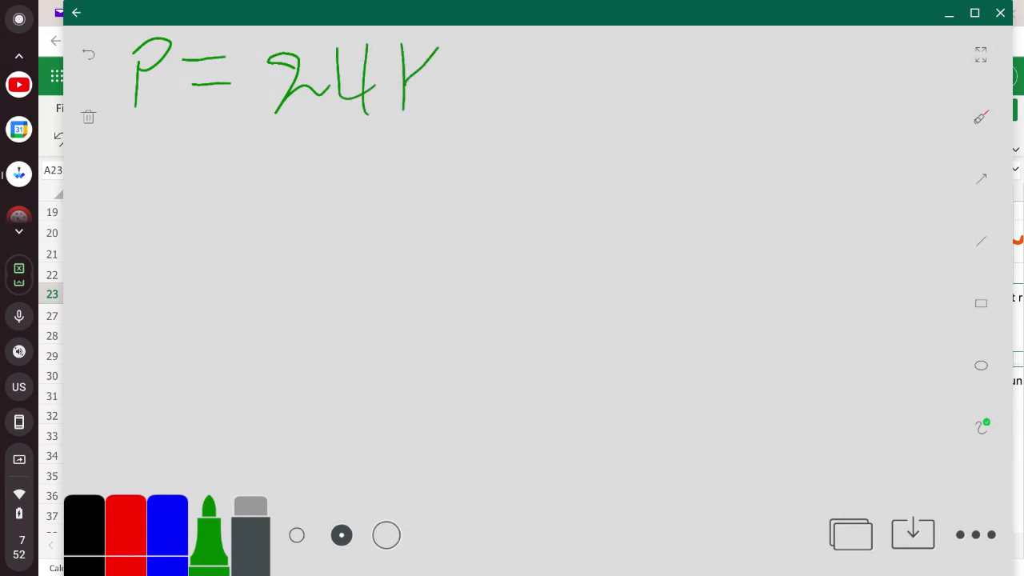
{"action": "left_click_drag", "start_coordinate": [405, 88], "coordinate": [439, 109]}
{"action": "left_click_drag", "start_coordinate": [273, 56], "coordinate": [244, 107]}
{"action": "left_click_drag", "start_coordinate": [259, 38], "coordinate": [254, 141]}
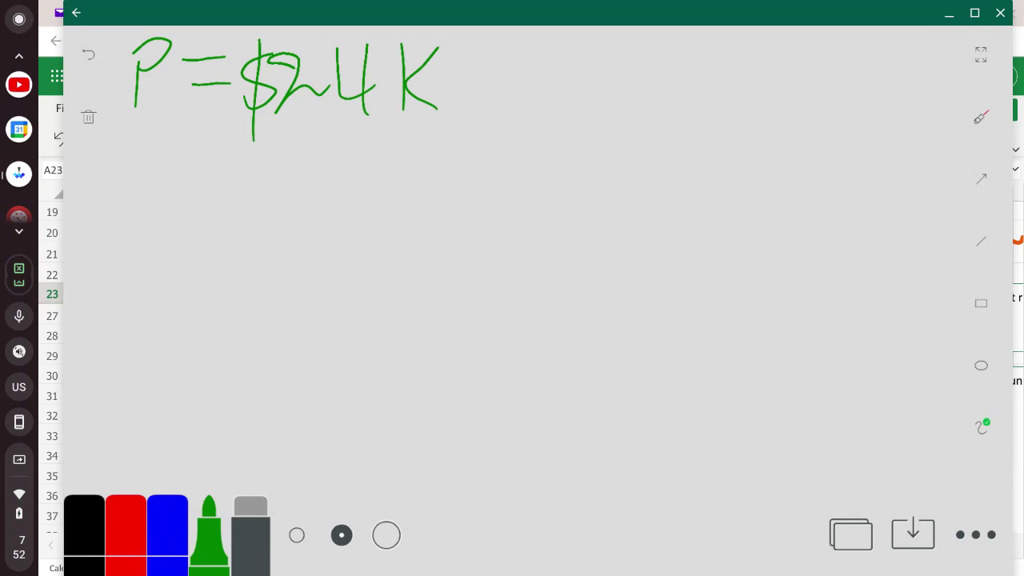
{"action": "left_click_drag", "start_coordinate": [141, 122], "coordinate": [459, 124]}
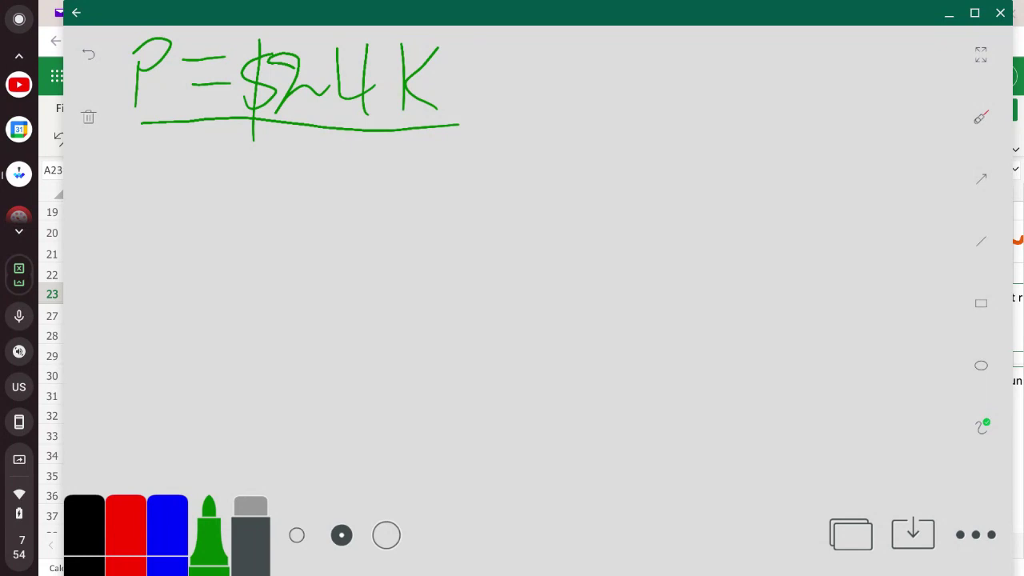
- Draw green vertical and horizontal graph axes below the principal, with an arrowhead on the horizontal axis and a tick labelled "T" near it
{"action": "mouse_move", "coordinate": [181, 187]}
{"action": "left_mouse_down"}
{"action": "mouse_move", "coordinate": [158, 195]}
{"action": "mouse_move", "coordinate": [192, 184]}
{"action": "left_mouse_up"}
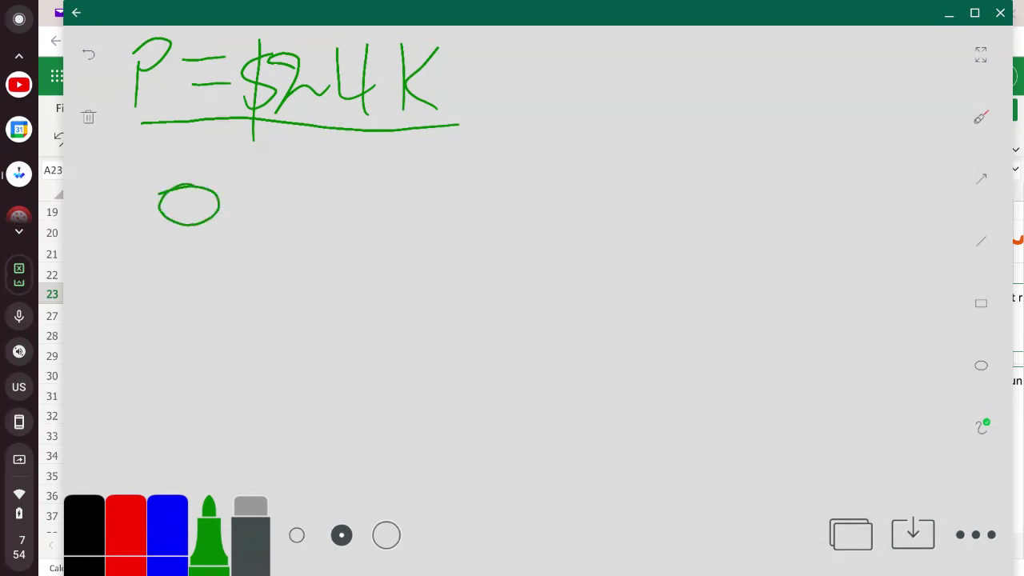
{"action": "left_click_drag", "start_coordinate": [135, 166], "coordinate": [140, 492]}
{"action": "left_click_drag", "start_coordinate": [99, 463], "coordinate": [974, 449]}
{"action": "left_click_drag", "start_coordinate": [921, 425], "coordinate": [923, 484]}
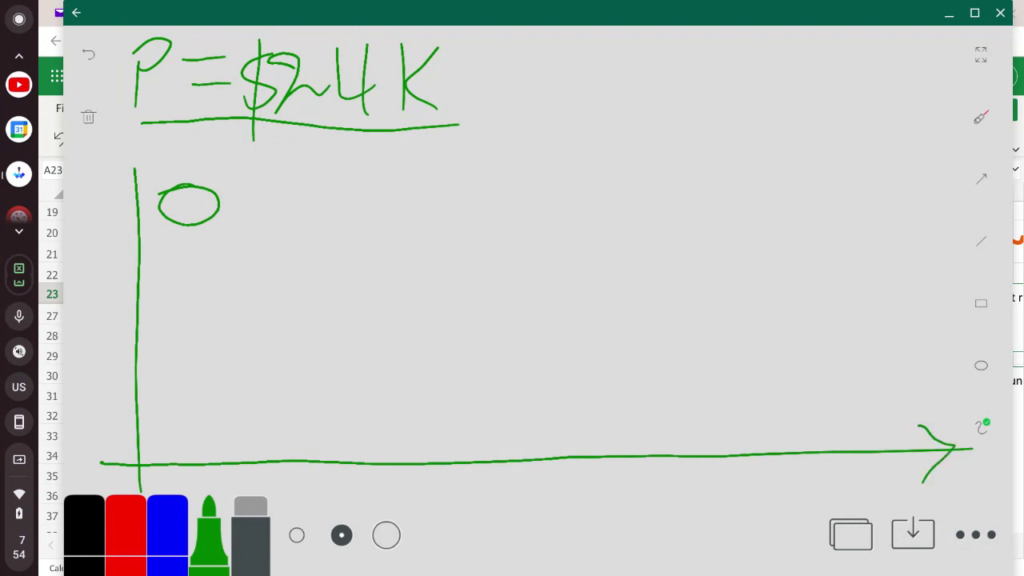
{"action": "left_click_drag", "start_coordinate": [902, 426], "coordinate": [905, 486]}
{"action": "left_click_drag", "start_coordinate": [857, 373], "coordinate": [925, 364]}
{"action": "left_click_drag", "start_coordinate": [900, 367], "coordinate": [898, 422]}
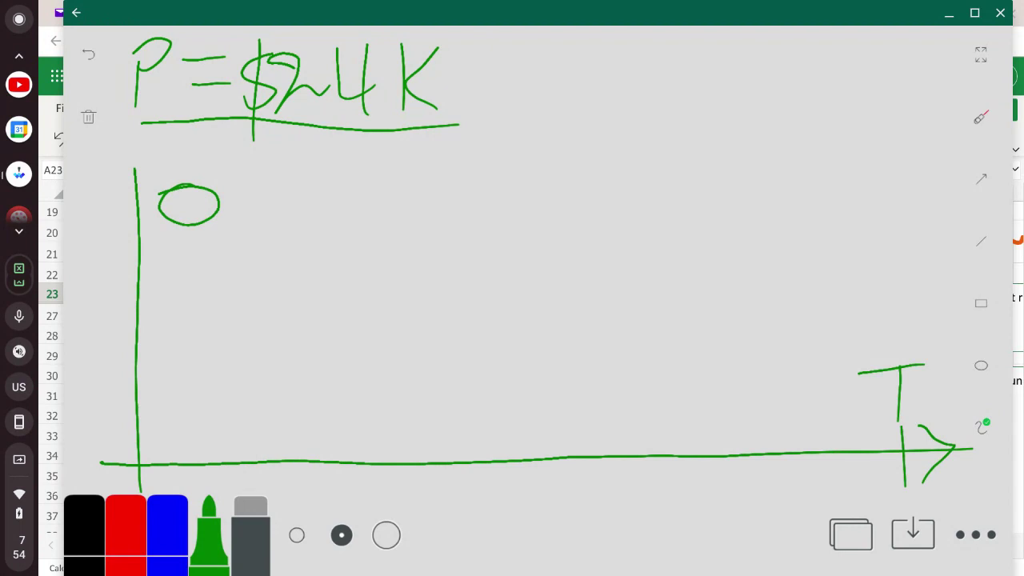
- Label the graph's origin "0", add a tick near the upper end of the vertical axis, and erase the stray oval beside it
{"action": "mouse_move", "coordinate": [114, 448]}
{"action": "left_mouse_down"}
{"action": "mouse_move", "coordinate": [108, 479]}
{"action": "mouse_move", "coordinate": [112, 445]}
{"action": "left_mouse_up"}
{"action": "left_click_drag", "start_coordinate": [120, 180], "coordinate": [159, 186]}
{"action": "left_click", "coordinate": [250, 516]}
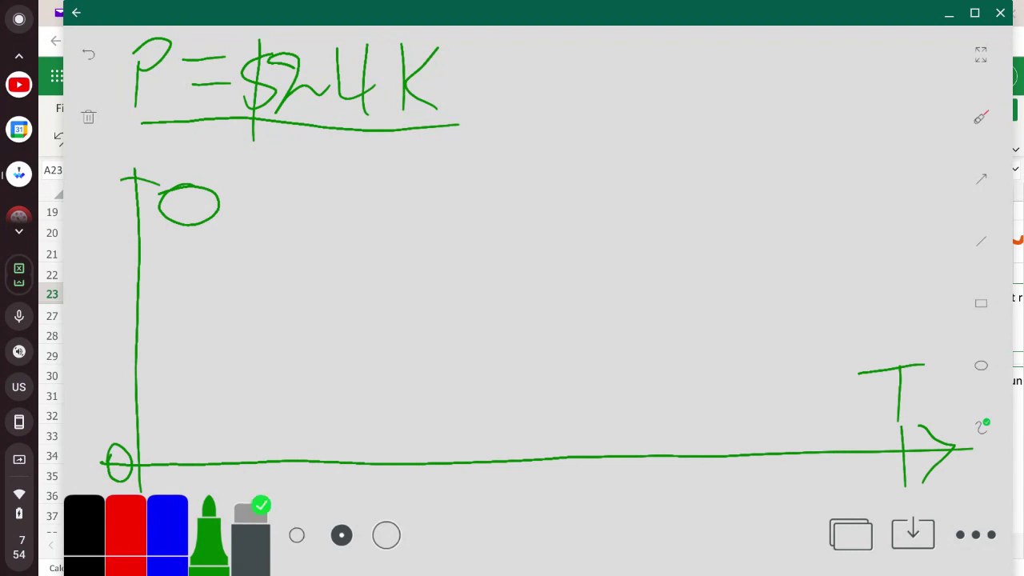
{"action": "mouse_move", "coordinate": [192, 216]}
{"action": "left_mouse_down"}
{"action": "mouse_move", "coordinate": [168, 190]}
{"action": "mouse_move", "coordinate": [160, 212]}
{"action": "left_mouse_up"}
{"action": "left_click", "coordinate": [250, 516]}
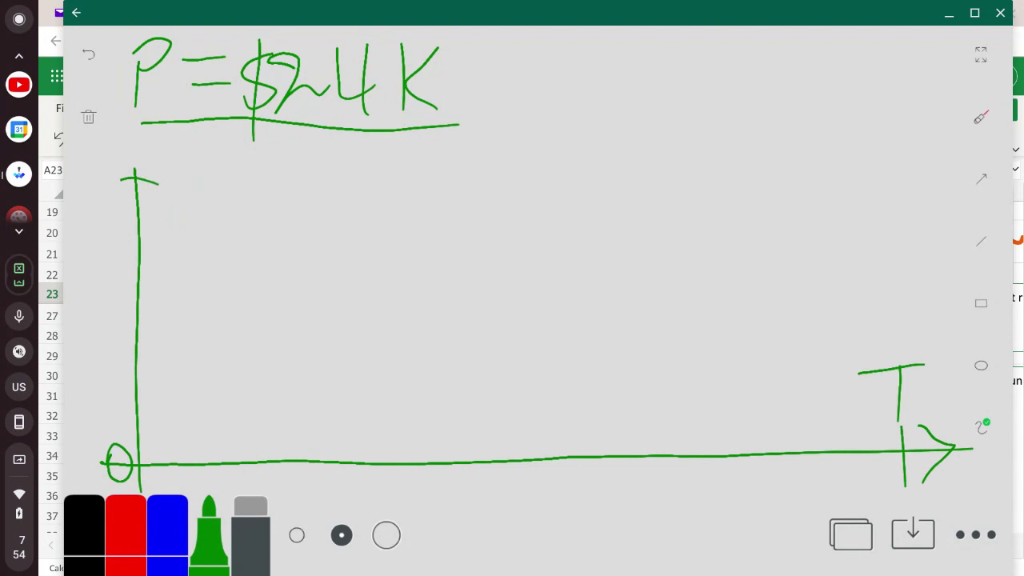
- Handwrite "$24K" in green beside the upper tick of the vertical axis
{"action": "left_click_drag", "start_coordinate": [186, 152], "coordinate": [160, 200]}
{"action": "left_click_drag", "start_coordinate": [175, 137], "coordinate": [174, 206]}
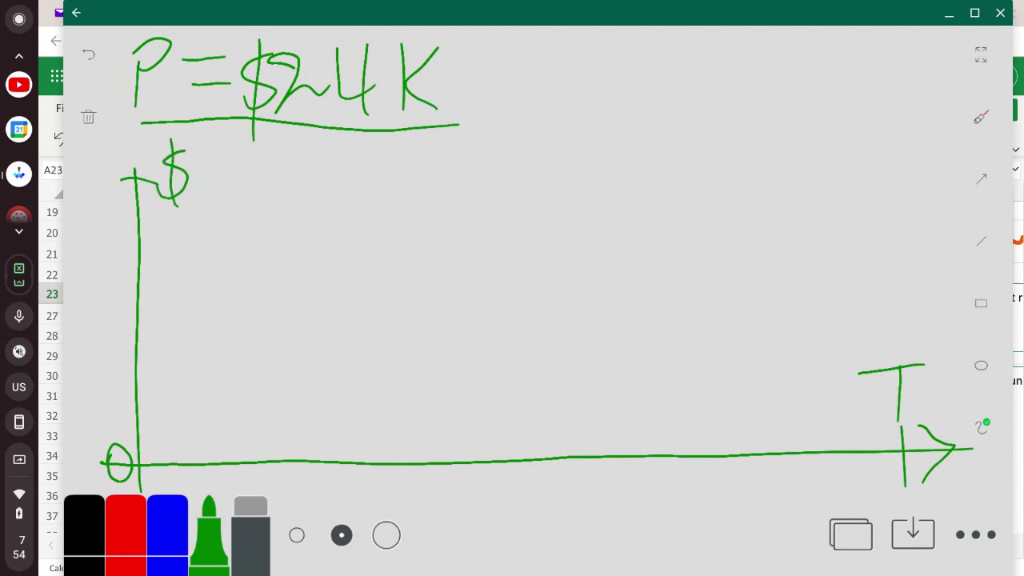
{"action": "left_click_drag", "start_coordinate": [195, 153], "coordinate": [221, 187]}
{"action": "mouse_move", "coordinate": [242, 141]}
{"action": "left_mouse_down"}
{"action": "mouse_move", "coordinate": [277, 175]}
{"action": "mouse_move", "coordinate": [262, 199]}
{"action": "left_mouse_up"}
{"action": "left_click_drag", "start_coordinate": [298, 130], "coordinate": [289, 190]}
{"action": "left_click_drag", "start_coordinate": [312, 128], "coordinate": [338, 184]}
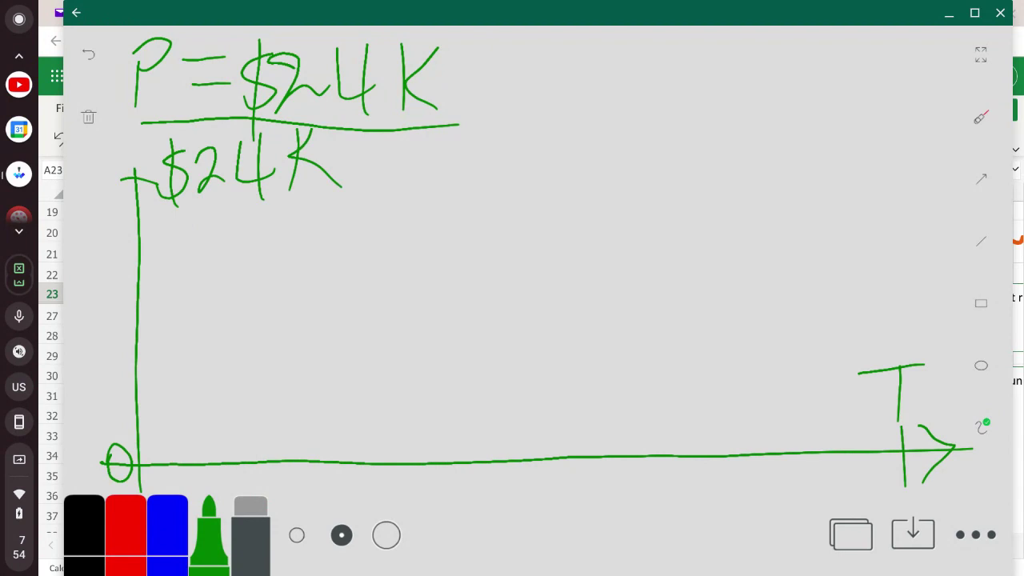
- Handwrite "PMT =" in green on the same line as the principal
{"action": "mouse_move", "coordinate": [542, 70]}
{"action": "left_mouse_down"}
{"action": "mouse_move", "coordinate": [543, 115]}
{"action": "mouse_move", "coordinate": [553, 83]}
{"action": "left_mouse_up"}
{"action": "mouse_move", "coordinate": [591, 54]}
{"action": "left_mouse_down"}
{"action": "mouse_move", "coordinate": [593, 74]}
{"action": "mouse_move", "coordinate": [638, 88]}
{"action": "mouse_move", "coordinate": [641, 101]}
{"action": "left_mouse_up"}
{"action": "mouse_move", "coordinate": [648, 56]}
{"action": "left_mouse_down"}
{"action": "mouse_move", "coordinate": [701, 48]}
{"action": "mouse_move", "coordinate": [687, 119]}
{"action": "left_mouse_up"}
{"action": "left_click_drag", "start_coordinate": [723, 68], "coordinate": [747, 66]}
{"action": "left_click_drag", "start_coordinate": [727, 87], "coordinate": [744, 86]}
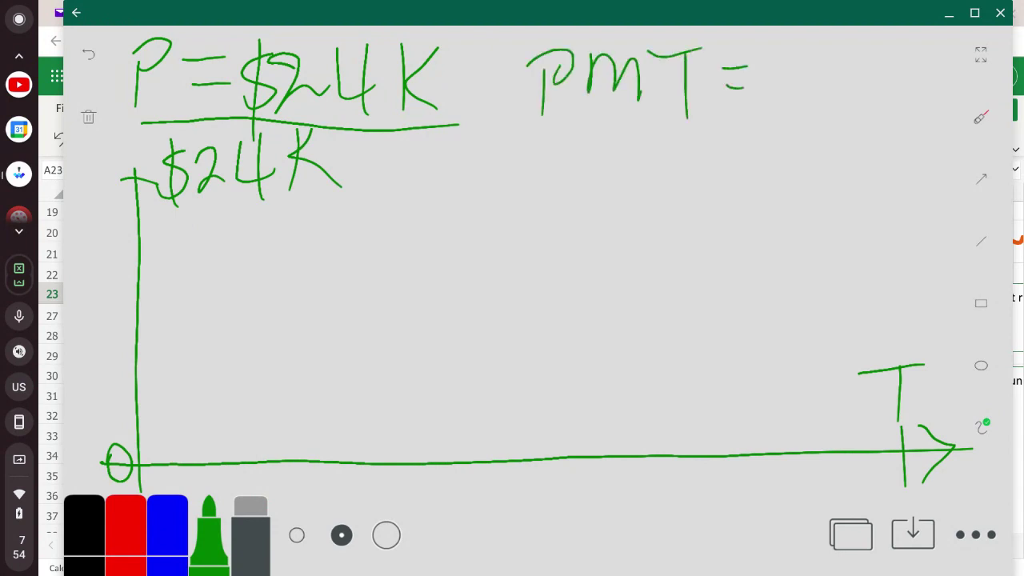
- Handwrite "$469" after "PMT =", and emphasize the amount with underlines and two circles
{"action": "left_click_drag", "start_coordinate": [803, 57], "coordinate": [773, 94]}
{"action": "left_click_drag", "start_coordinate": [790, 42], "coordinate": [791, 112]}
{"action": "mouse_move", "coordinate": [826, 51]}
{"action": "left_mouse_down"}
{"action": "mouse_move", "coordinate": [827, 101]}
{"action": "mouse_move", "coordinate": [861, 88]}
{"action": "left_mouse_up"}
{"action": "left_click_drag", "start_coordinate": [845, 53], "coordinate": [845, 117]}
{"action": "mouse_move", "coordinate": [889, 52]}
{"action": "left_mouse_down"}
{"action": "mouse_move", "coordinate": [871, 102]}
{"action": "mouse_move", "coordinate": [864, 88]}
{"action": "left_mouse_up"}
{"action": "mouse_move", "coordinate": [914, 53]}
{"action": "left_mouse_down"}
{"action": "mouse_move", "coordinate": [896, 67]}
{"action": "mouse_move", "coordinate": [919, 107]}
{"action": "left_mouse_up"}
{"action": "left_click_drag", "start_coordinate": [854, 122], "coordinate": [904, 120]}
{"action": "left_click_drag", "start_coordinate": [801, 50], "coordinate": [807, 33]}
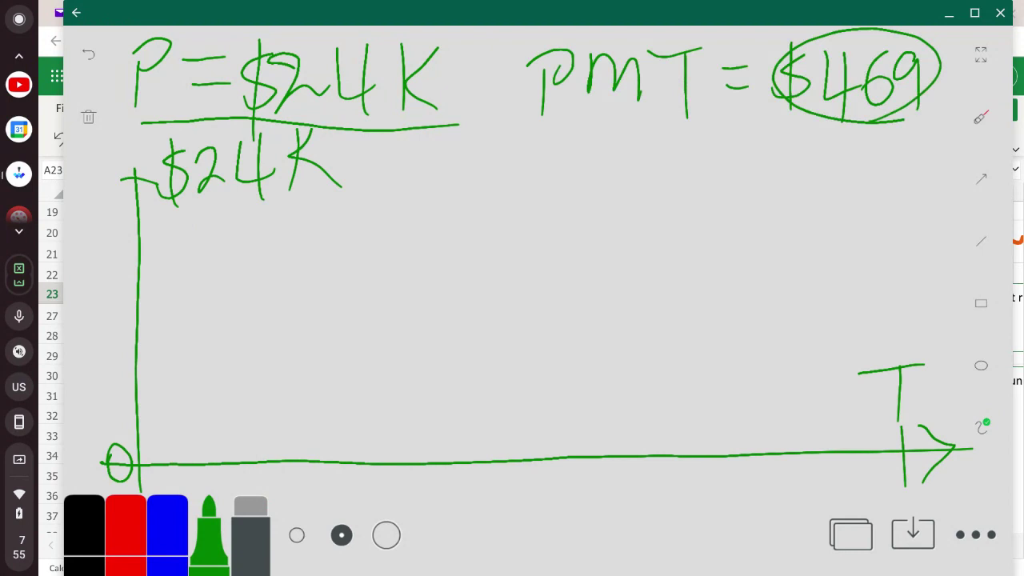
{"action": "left_click_drag", "start_coordinate": [815, 113], "coordinate": [954, 103]}
{"action": "left_click_drag", "start_coordinate": [824, 128], "coordinate": [944, 113]}
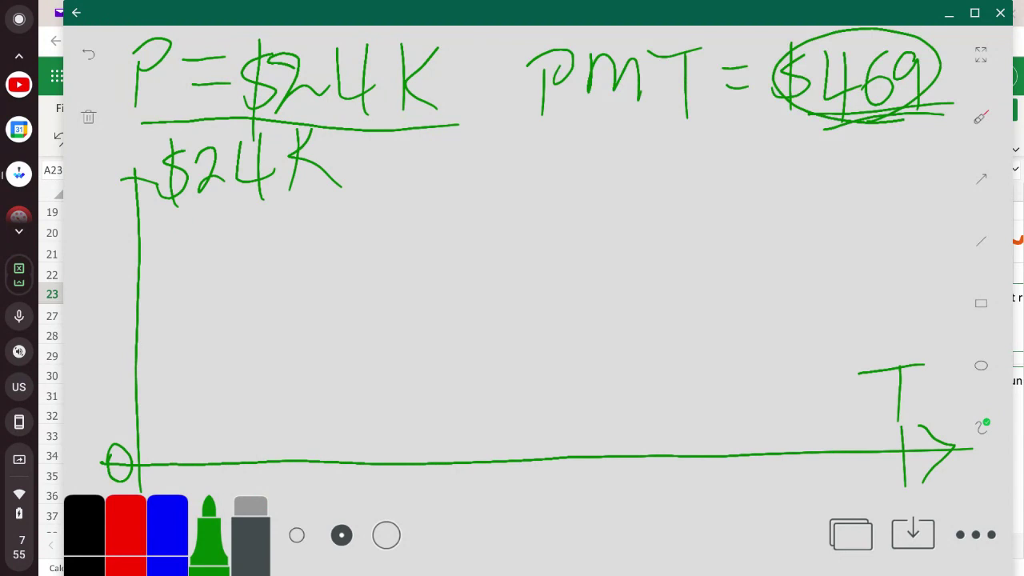
{"action": "mouse_move", "coordinate": [849, 131]}
{"action": "left_mouse_down"}
{"action": "mouse_move", "coordinate": [764, 72]}
{"action": "mouse_move", "coordinate": [854, 138]}
{"action": "mouse_move", "coordinate": [825, 139]}
{"action": "left_mouse_up"}
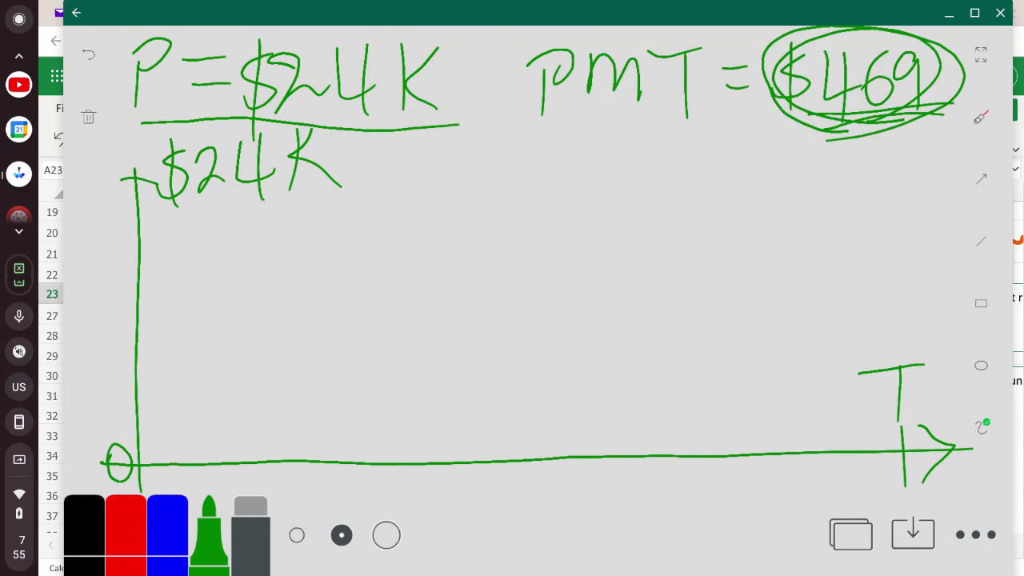
- Branch the $469 payment into "P" and "INT" written beneath it, and circle both labels
{"action": "mouse_move", "coordinate": [814, 174]}
{"action": "left_mouse_down"}
{"action": "mouse_move", "coordinate": [874, 104]}
{"action": "mouse_move", "coordinate": [948, 147]}
{"action": "left_mouse_up"}
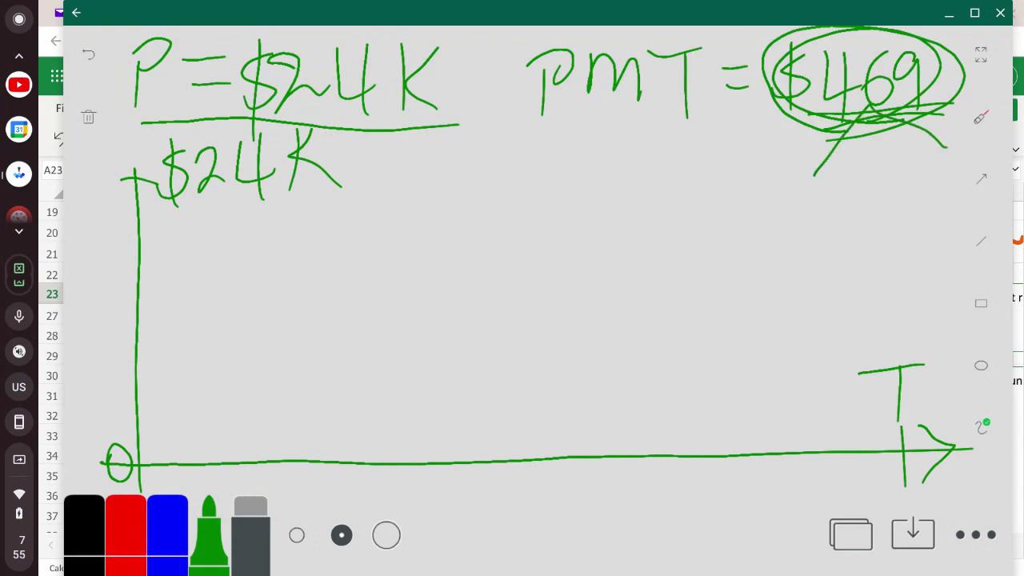
{"action": "left_click_drag", "start_coordinate": [801, 150], "coordinate": [817, 204]}
{"action": "mouse_move", "coordinate": [797, 149]}
{"action": "left_mouse_down"}
{"action": "mouse_move", "coordinate": [842, 160]}
{"action": "mouse_move", "coordinate": [815, 192]}
{"action": "left_mouse_up"}
{"action": "mouse_move", "coordinate": [895, 151]}
{"action": "left_mouse_down"}
{"action": "mouse_move", "coordinate": [925, 145]}
{"action": "mouse_move", "coordinate": [911, 195]}
{"action": "mouse_move", "coordinate": [928, 188]}
{"action": "left_mouse_up"}
{"action": "left_click_drag", "start_coordinate": [927, 150], "coordinate": [981, 132]}
{"action": "left_click_drag", "start_coordinate": [963, 145], "coordinate": [963, 205]}
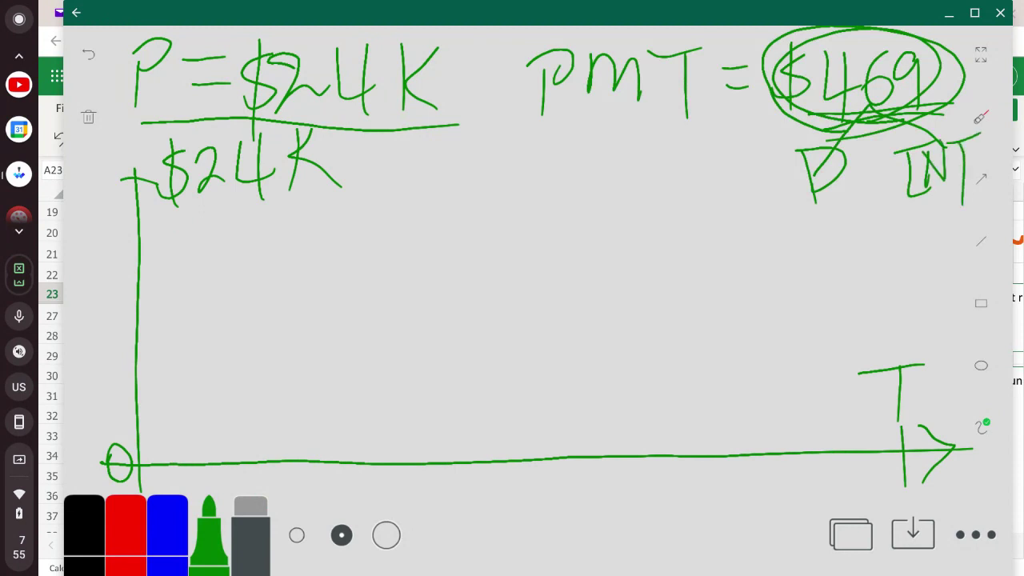
{"action": "mouse_move", "coordinate": [799, 149]}
{"action": "left_mouse_down"}
{"action": "mouse_move", "coordinate": [815, 235]}
{"action": "mouse_move", "coordinate": [801, 224]}
{"action": "mouse_move", "coordinate": [829, 229]}
{"action": "left_mouse_up"}
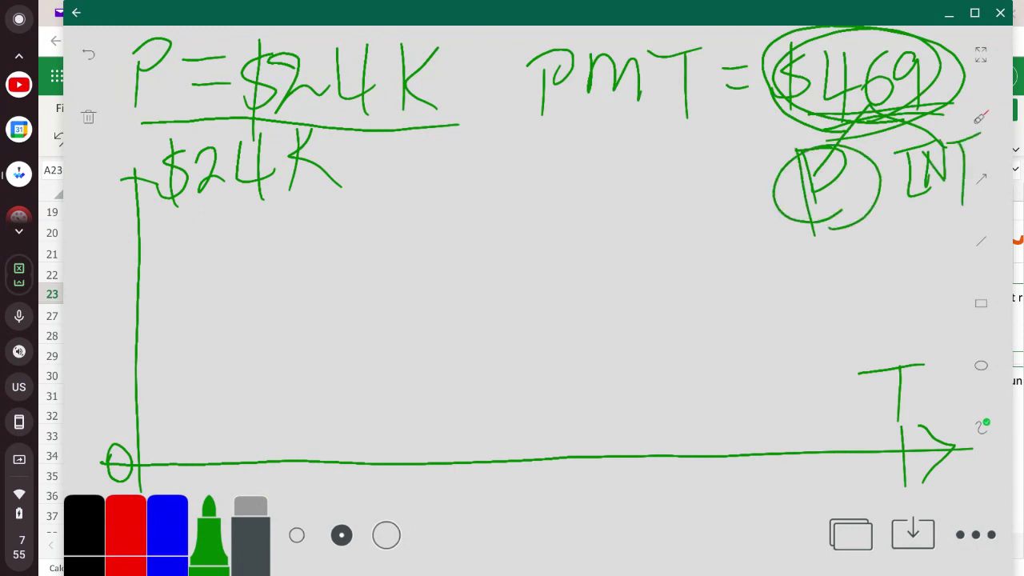
{"action": "mouse_move", "coordinate": [874, 169]}
{"action": "left_mouse_down"}
{"action": "mouse_move", "coordinate": [933, 202]}
{"action": "mouse_move", "coordinate": [896, 128]}
{"action": "left_mouse_up"}
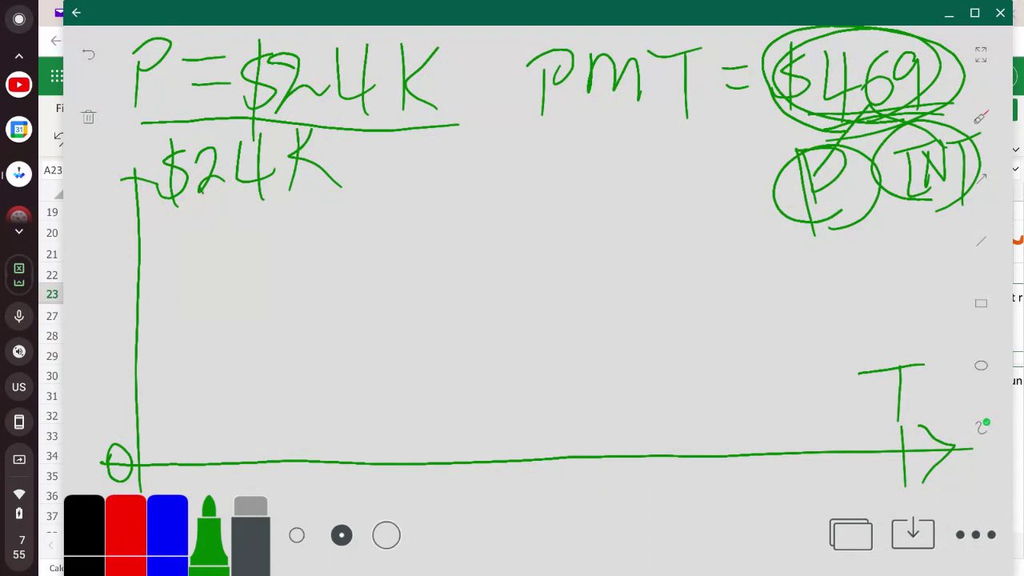
- Plot a descending row of five small green cross marks on the graph, starting below "$24K"
{"action": "mouse_move", "coordinate": [227, 197]}
{"action": "left_mouse_down"}
{"action": "mouse_move", "coordinate": [210, 226]}
{"action": "mouse_move", "coordinate": [276, 253]}
{"action": "mouse_move", "coordinate": [287, 232]}
{"action": "left_mouse_up"}
{"action": "left_click_drag", "start_coordinate": [353, 232], "coordinate": [340, 257]}
{"action": "mouse_move", "coordinate": [336, 242]}
{"action": "left_mouse_down"}
{"action": "mouse_move", "coordinate": [404, 268]}
{"action": "mouse_move", "coordinate": [398, 281]}
{"action": "left_mouse_up"}
{"action": "left_click_drag", "start_coordinate": [397, 264], "coordinate": [463, 293]}
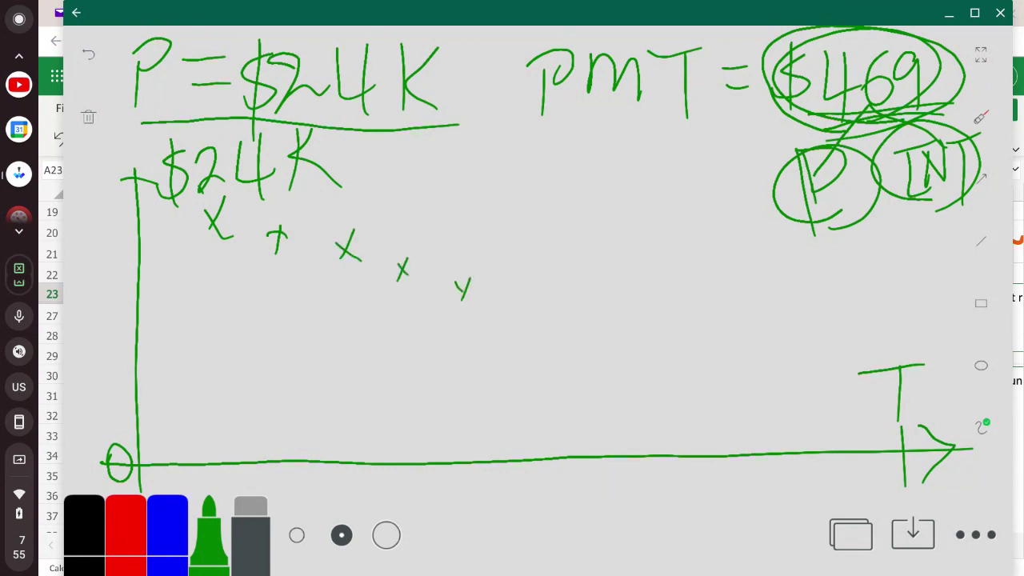
- Emphasize the "P" and "INT" labels with extra green strokes and sketch a zigzag beside "P"
{"action": "mouse_move", "coordinate": [807, 213]}
{"action": "left_mouse_down"}
{"action": "mouse_move", "coordinate": [777, 200]}
{"action": "mouse_move", "coordinate": [828, 224]}
{"action": "left_mouse_up"}
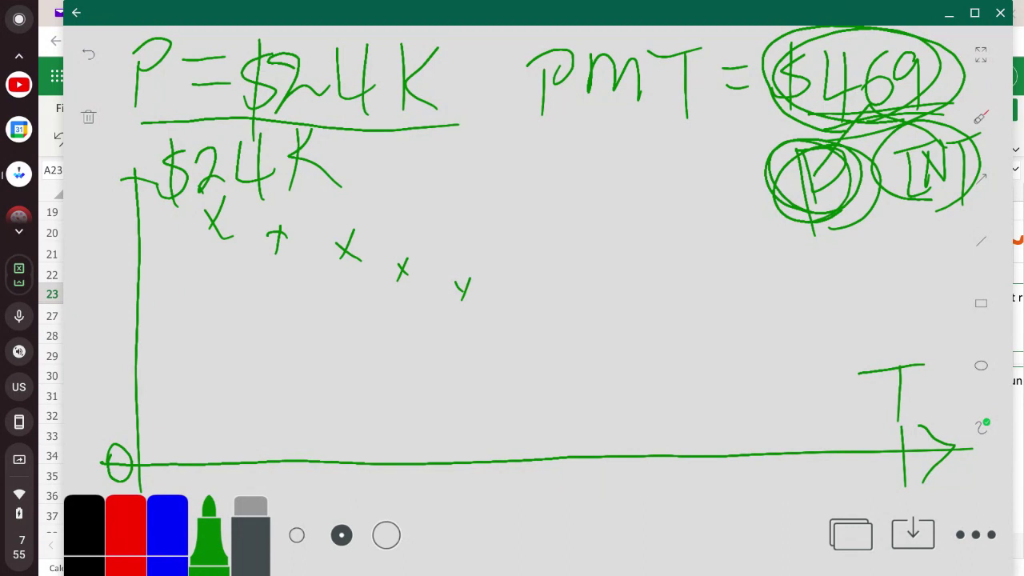
{"action": "mouse_move", "coordinate": [646, 233]}
{"action": "left_mouse_down"}
{"action": "mouse_move", "coordinate": [672, 192]}
{"action": "mouse_move", "coordinate": [757, 124]}
{"action": "left_mouse_up"}
{"action": "mouse_move", "coordinate": [645, 204]}
{"action": "left_mouse_down"}
{"action": "mouse_move", "coordinate": [697, 204]}
{"action": "mouse_move", "coordinate": [718, 162]}
{"action": "mouse_move", "coordinate": [786, 123]}
{"action": "left_mouse_up"}
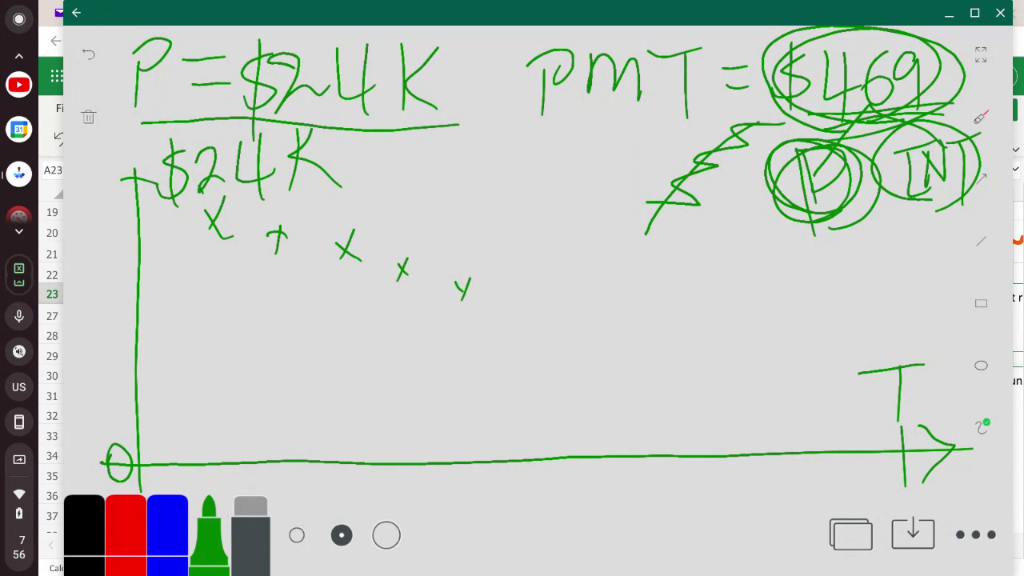
{"action": "mouse_move", "coordinate": [913, 207]}
{"action": "left_mouse_down"}
{"action": "mouse_move", "coordinate": [952, 132]}
{"action": "mouse_move", "coordinate": [970, 200]}
{"action": "left_mouse_up"}
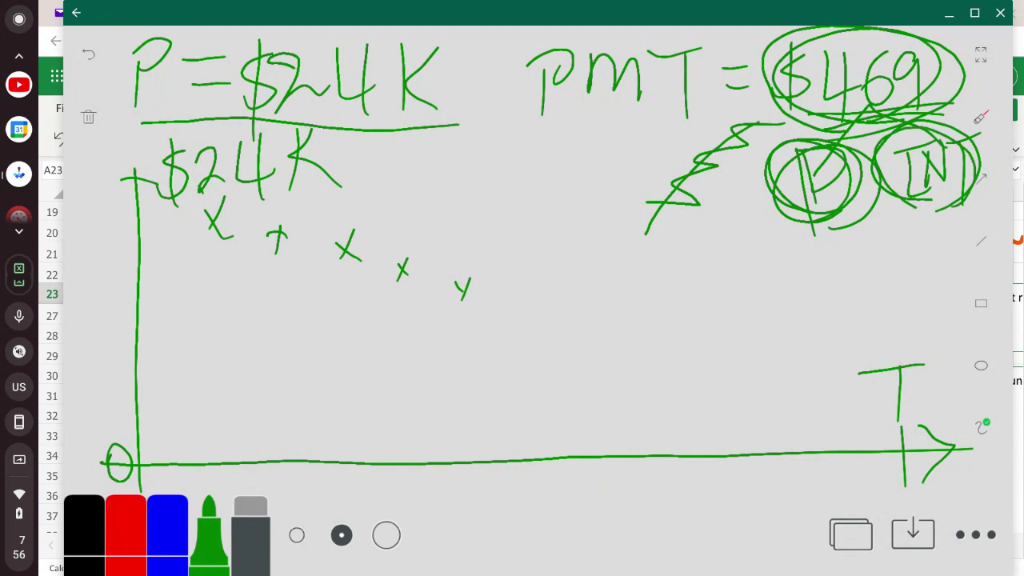
{"action": "left_click_drag", "start_coordinate": [898, 133], "coordinate": [960, 200]}
- Draw a blue curve falling increasingly steeply from the $24K tick through the horizontal axis, and mark the crossing with a tick labelled "T"
{"action": "left_click", "coordinate": [250, 533]}
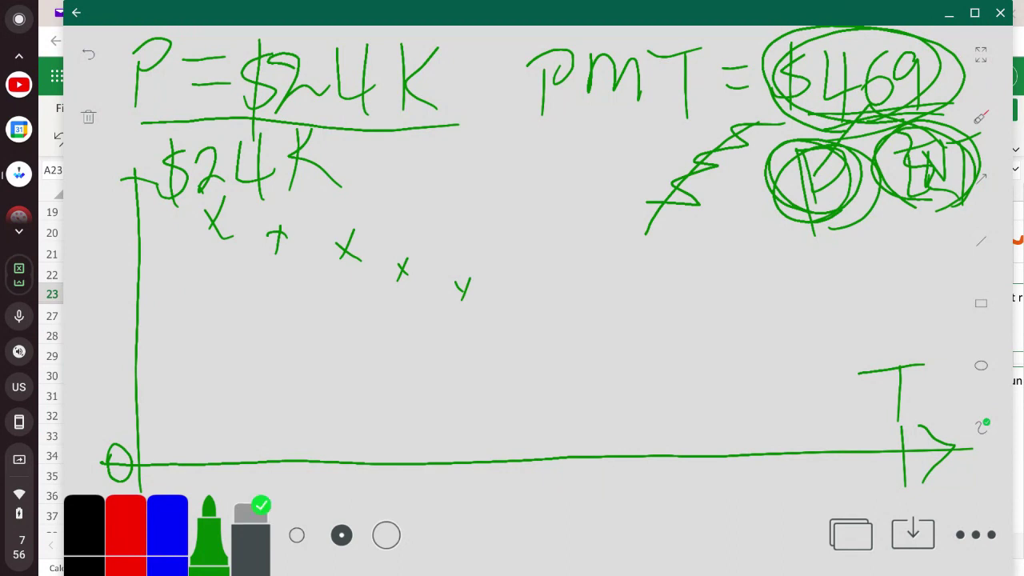
{"action": "left_click", "coordinate": [168, 532]}
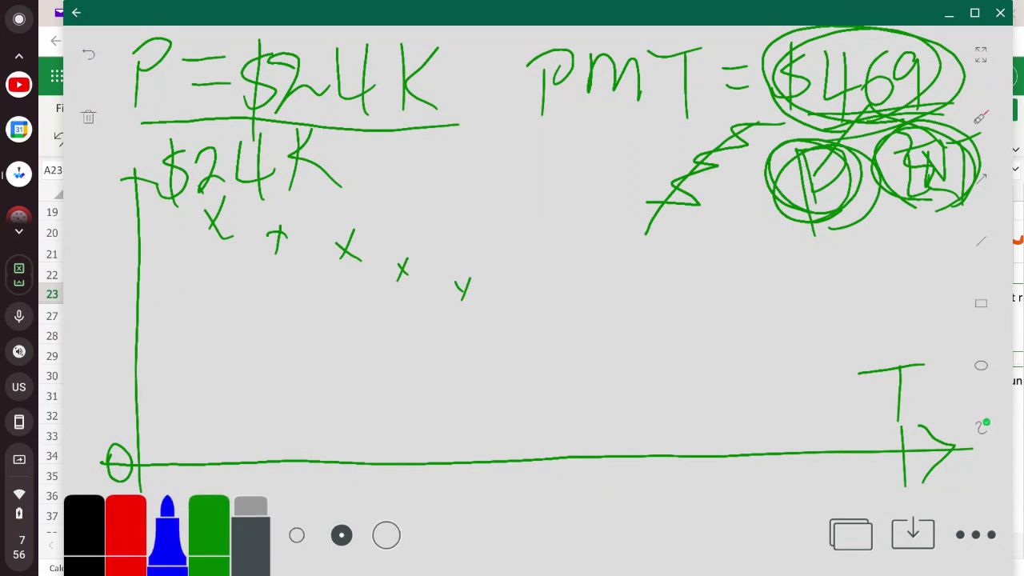
{"action": "mouse_move", "coordinate": [121, 193]}
{"action": "left_mouse_down"}
{"action": "mouse_move", "coordinate": [355, 200]}
{"action": "mouse_move", "coordinate": [772, 449]}
{"action": "left_mouse_up"}
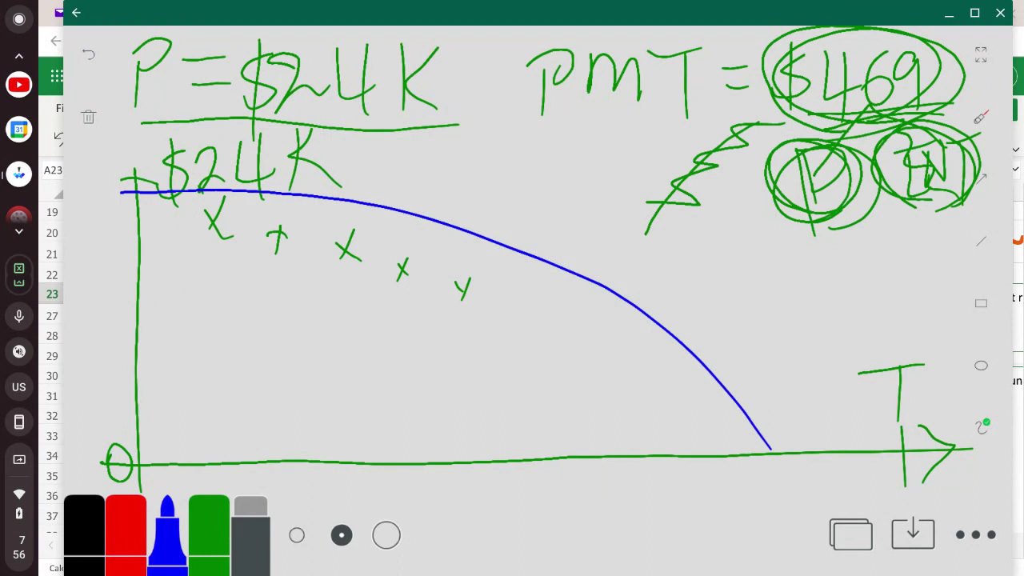
{"action": "key", "text": "ctrl+z"}
{"action": "mouse_move", "coordinate": [122, 192]}
{"action": "left_mouse_down"}
{"action": "mouse_move", "coordinate": [238, 185]}
{"action": "mouse_move", "coordinate": [745, 511]}
{"action": "left_mouse_up"}
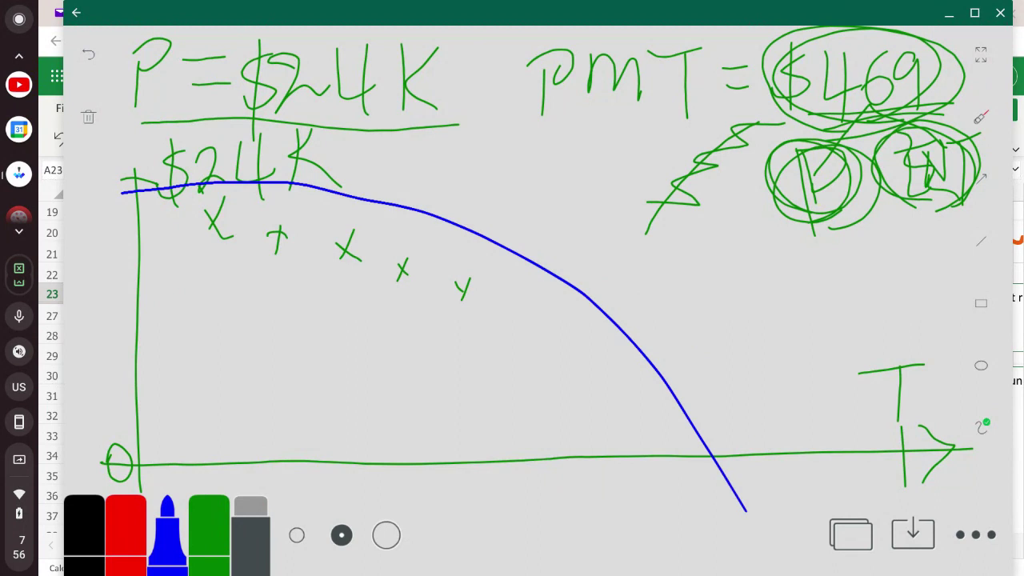
{"action": "left_click_drag", "start_coordinate": [712, 416], "coordinate": [721, 490]}
{"action": "mouse_move", "coordinate": [699, 370]}
{"action": "left_mouse_down"}
{"action": "mouse_move", "coordinate": [743, 369]}
{"action": "mouse_move", "coordinate": [732, 419]}
{"action": "left_mouse_up"}
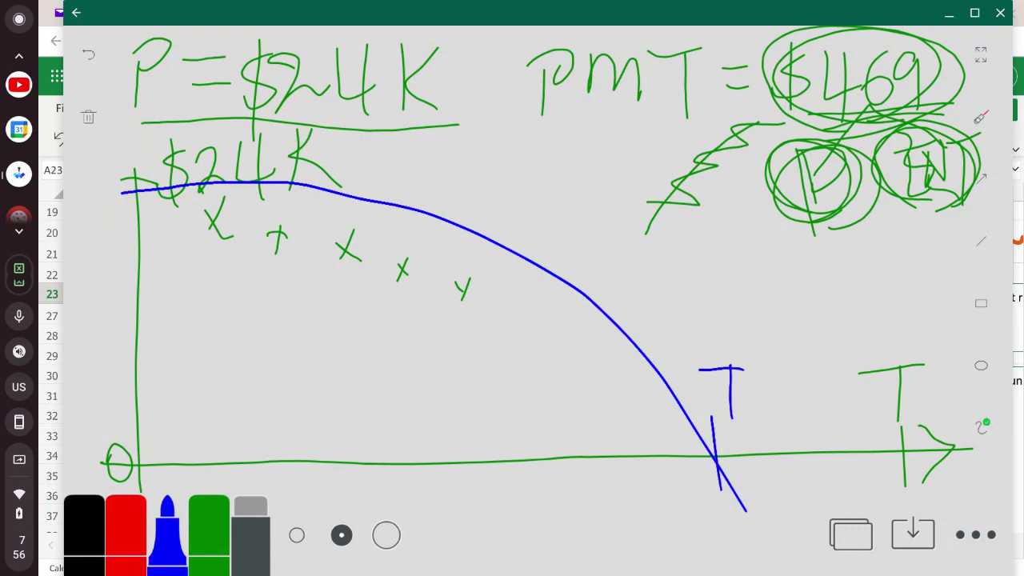
- Handwrite "Decay" in blue across the curve, circle it and draw a slanted line through it, and retrace the falling curve
{"action": "mouse_move", "coordinate": [292, 252]}
{"action": "left_mouse_down"}
{"action": "mouse_move", "coordinate": [276, 316]}
{"action": "mouse_move", "coordinate": [308, 316]}
{"action": "left_mouse_up"}
{"action": "mouse_move", "coordinate": [346, 295]}
{"action": "left_mouse_down"}
{"action": "mouse_move", "coordinate": [365, 256]}
{"action": "mouse_move", "coordinate": [417, 212]}
{"action": "mouse_move", "coordinate": [484, 192]}
{"action": "mouse_move", "coordinate": [592, 128]}
{"action": "left_mouse_up"}
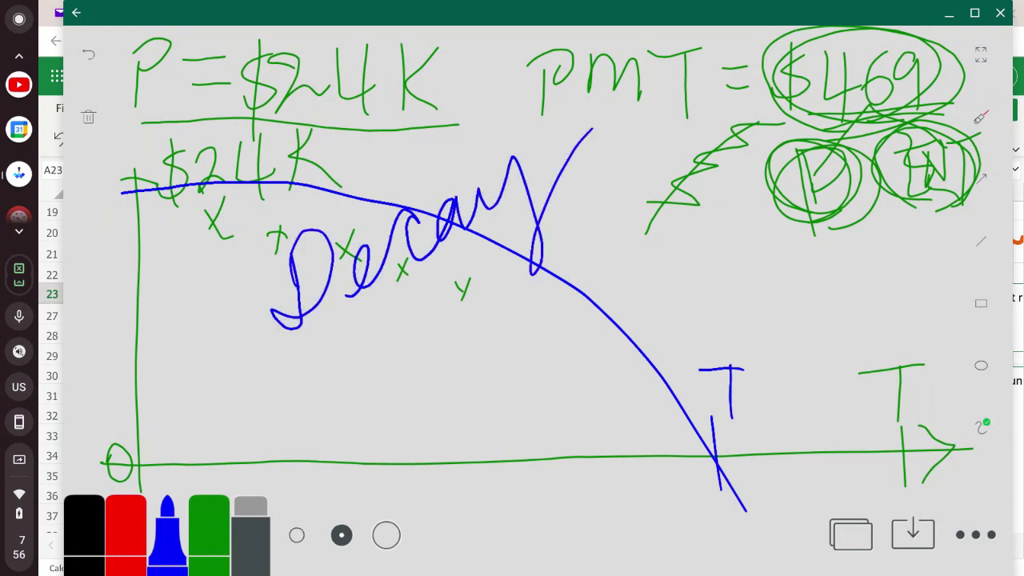
{"action": "mouse_move", "coordinate": [581, 234]}
{"action": "left_mouse_down"}
{"action": "mouse_move", "coordinate": [276, 188]}
{"action": "mouse_move", "coordinate": [591, 264]}
{"action": "left_mouse_up"}
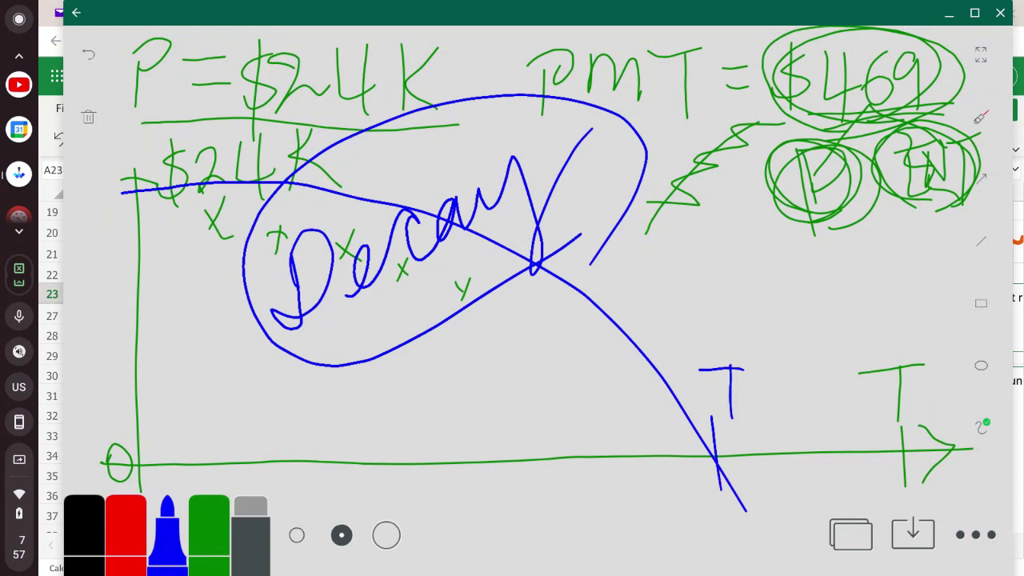
{"action": "mouse_move", "coordinate": [336, 185]}
{"action": "left_mouse_down"}
{"action": "mouse_move", "coordinate": [705, 478]}
{"action": "mouse_move", "coordinate": [709, 495]}
{"action": "left_mouse_up"}
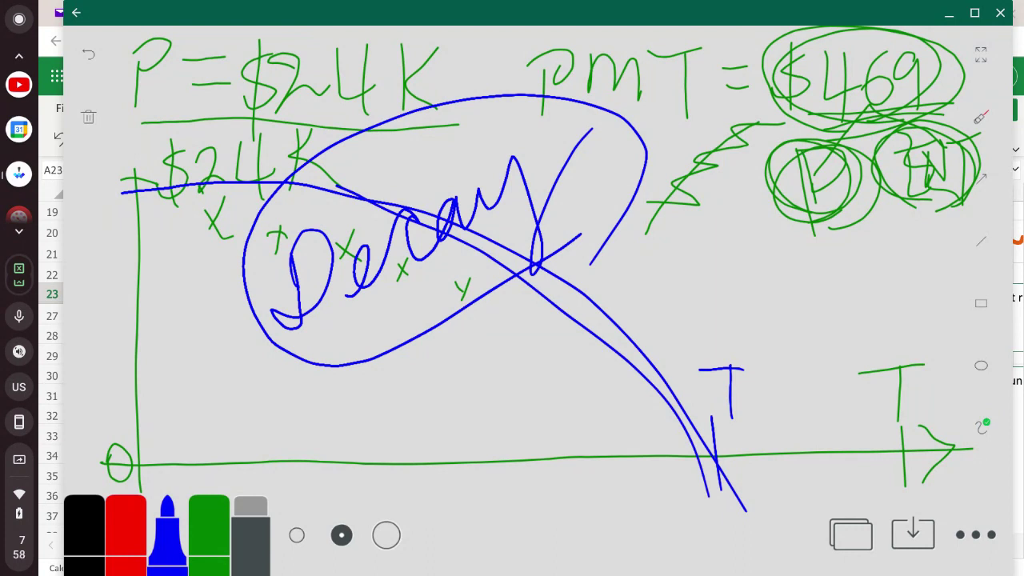
{"action": "left_click_drag", "start_coordinate": [227, 348], "coordinate": [682, 217]}
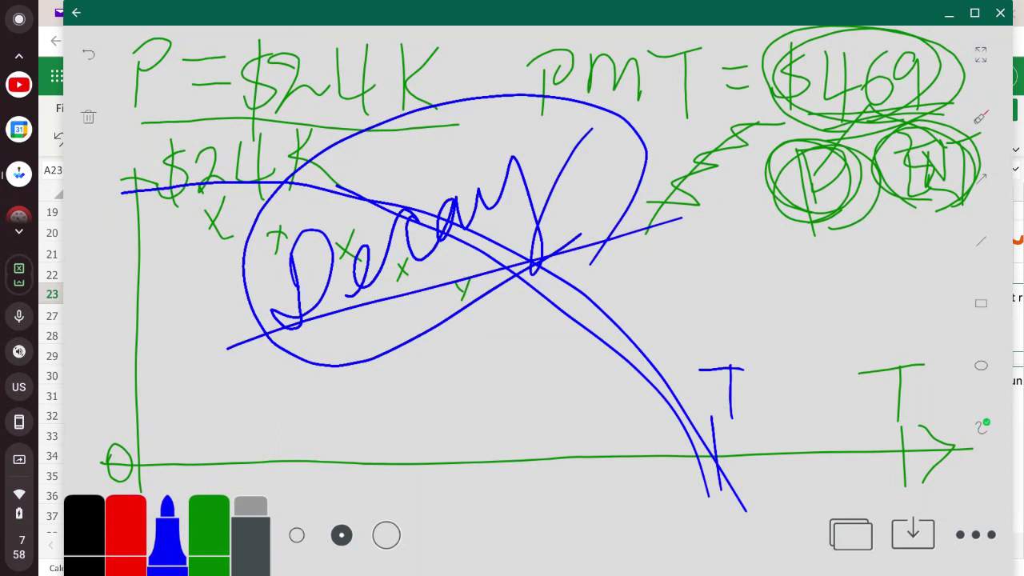
- Handwrite "Amortization" in blue across the graph beneath "Decay"
{"action": "left_click_drag", "start_coordinate": [226, 330], "coordinate": [212, 463]}
{"action": "left_click_drag", "start_coordinate": [227, 332], "coordinate": [250, 438]}
{"action": "mouse_move", "coordinate": [202, 405]}
{"action": "left_mouse_down"}
{"action": "mouse_move", "coordinate": [254, 388]}
{"action": "mouse_move", "coordinate": [271, 433]}
{"action": "left_mouse_up"}
{"action": "left_click_drag", "start_coordinate": [271, 404], "coordinate": [334, 418]}
{"action": "mouse_move", "coordinate": [360, 366]}
{"action": "left_mouse_down"}
{"action": "mouse_move", "coordinate": [354, 386]}
{"action": "mouse_move", "coordinate": [370, 366]}
{"action": "left_mouse_up"}
{"action": "left_click_drag", "start_coordinate": [389, 424], "coordinate": [392, 367]}
{"action": "left_click_drag", "start_coordinate": [394, 365], "coordinate": [445, 413]}
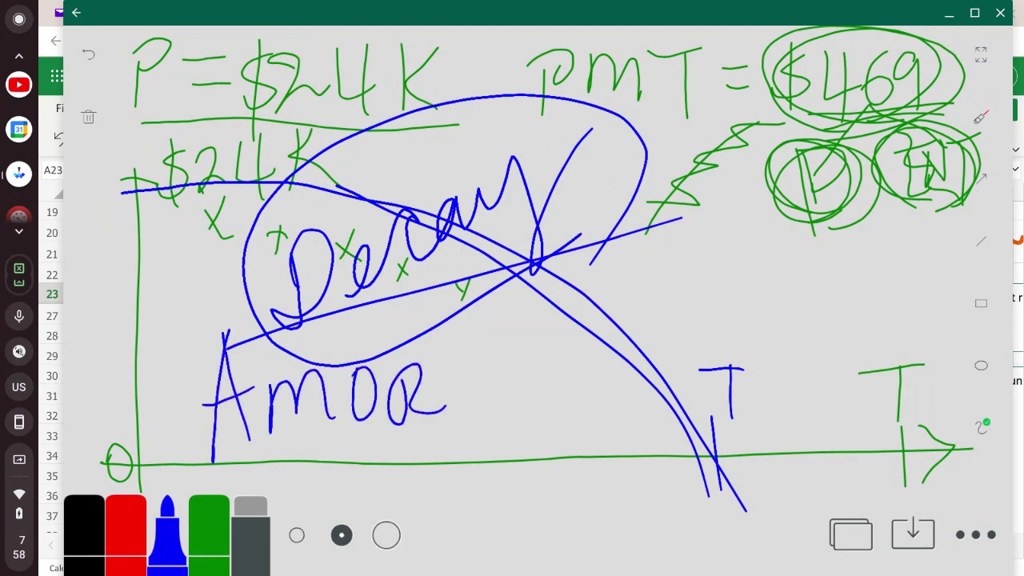
{"action": "left_click_drag", "start_coordinate": [457, 309], "coordinate": [490, 383]}
{"action": "left_click_drag", "start_coordinate": [438, 364], "coordinate": [450, 361]}
{"action": "left_click_drag", "start_coordinate": [501, 312], "coordinate": [504, 323]}
{"action": "left_click_drag", "start_coordinate": [516, 357], "coordinate": [517, 399]}
{"action": "mouse_move", "coordinate": [531, 322]}
{"action": "left_mouse_down"}
{"action": "mouse_move", "coordinate": [544, 378]}
{"action": "mouse_move", "coordinate": [602, 312]}
{"action": "left_mouse_up"}
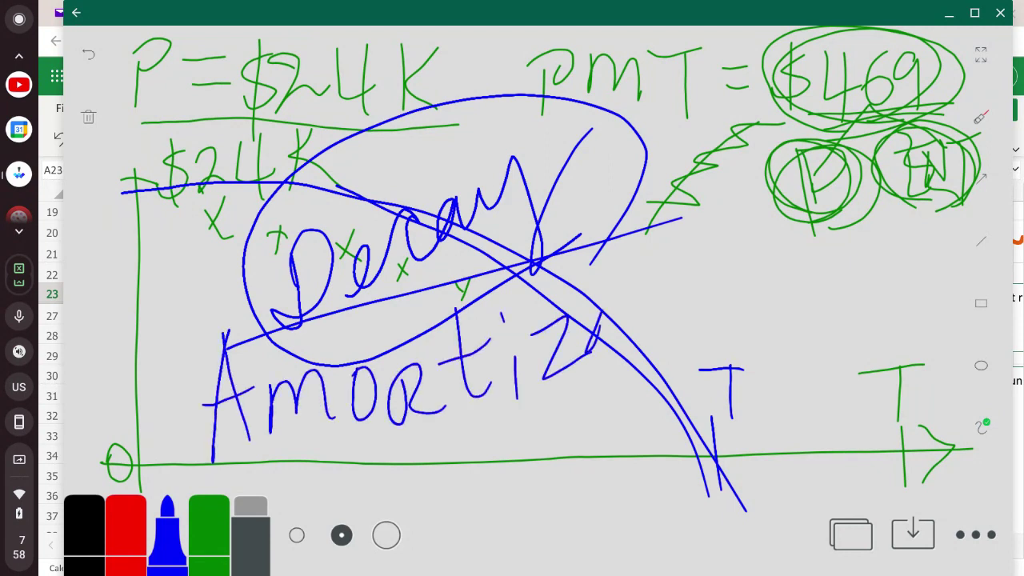
{"action": "left_click_drag", "start_coordinate": [592, 352], "coordinate": [640, 328]}
{"action": "mouse_move", "coordinate": [664, 237]}
{"action": "left_mouse_down"}
{"action": "mouse_move", "coordinate": [663, 298]}
{"action": "mouse_move", "coordinate": [755, 276]}
{"action": "mouse_move", "coordinate": [744, 288]}
{"action": "mouse_move", "coordinate": [920, 271]}
{"action": "left_mouse_up"}
{"action": "left_click_drag", "start_coordinate": [644, 281], "coordinate": [700, 259]}
{"action": "left_click_drag", "start_coordinate": [715, 235], "coordinate": [715, 243]}
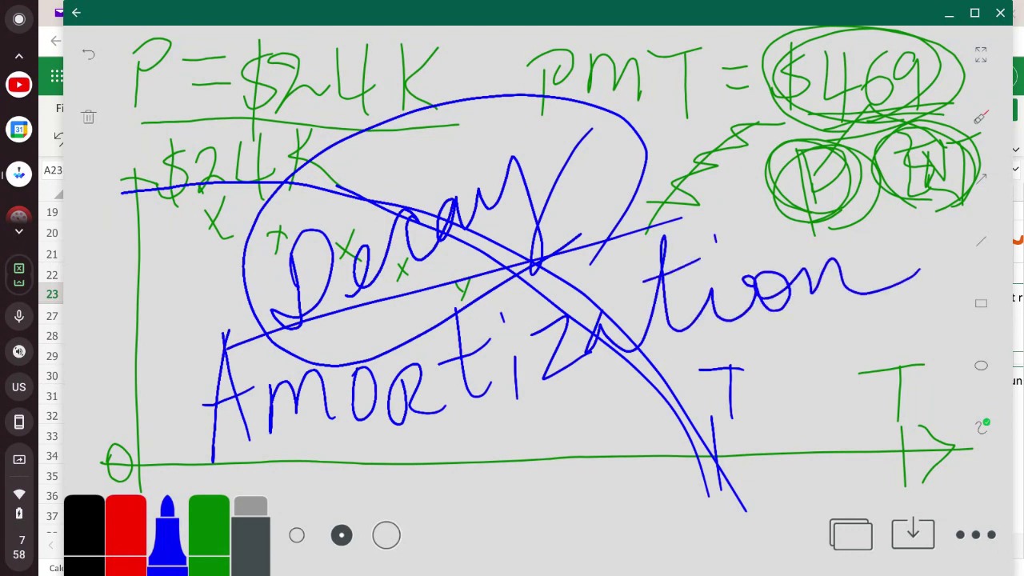
- In red, circle and underline the "mort" part of "Amortization" and retrace the falling curve
{"action": "left_click", "coordinate": [125, 528]}
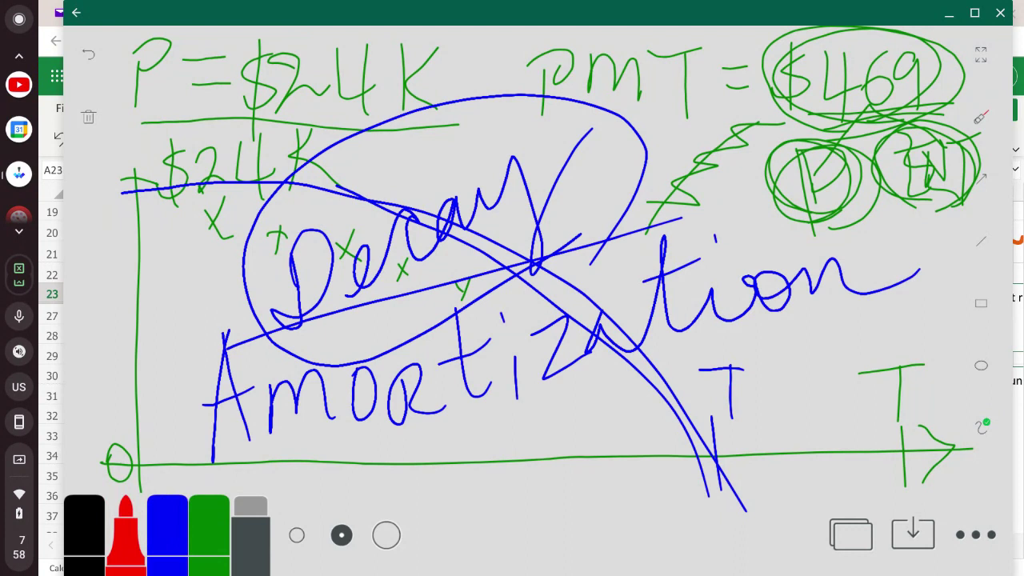
{"action": "mouse_move", "coordinate": [487, 429]}
{"action": "left_mouse_down"}
{"action": "mouse_move", "coordinate": [453, 432]}
{"action": "mouse_move", "coordinate": [275, 345]}
{"action": "mouse_move", "coordinate": [509, 376]}
{"action": "mouse_move", "coordinate": [478, 429]}
{"action": "left_mouse_up"}
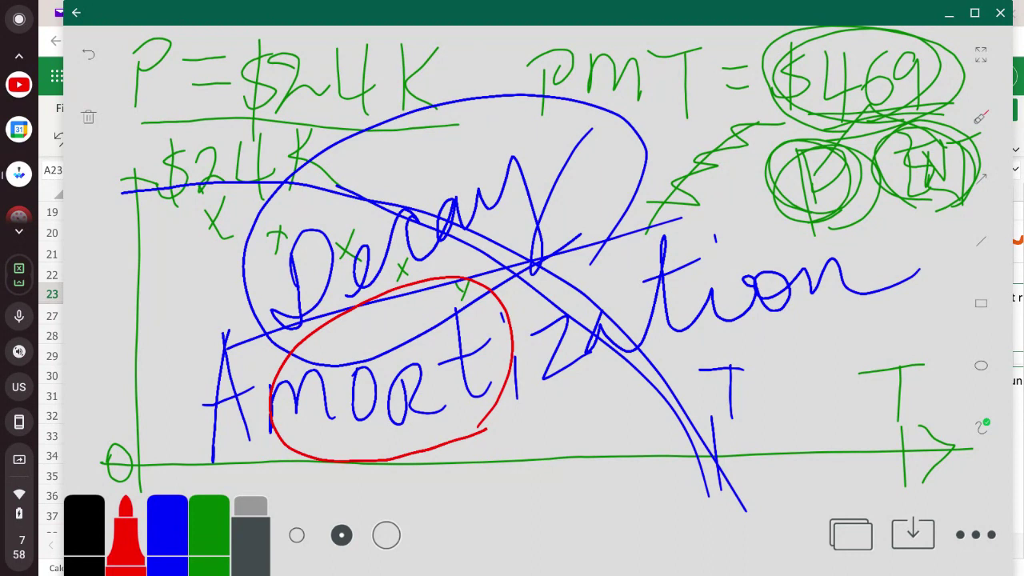
{"action": "left_click_drag", "start_coordinate": [298, 469], "coordinate": [551, 402]}
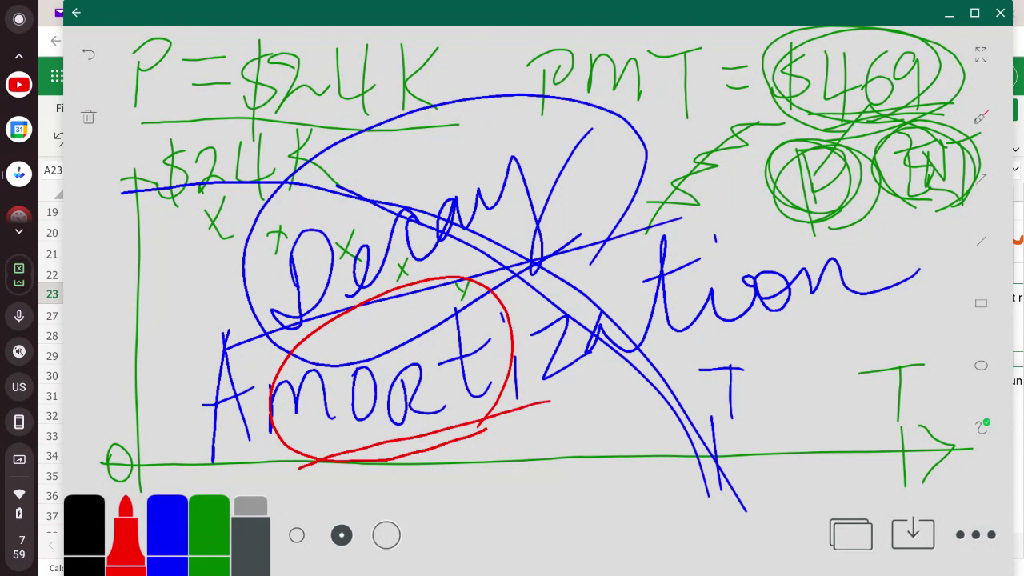
{"action": "mouse_move", "coordinate": [118, 194]}
{"action": "left_mouse_down"}
{"action": "mouse_move", "coordinate": [216, 184]}
{"action": "mouse_move", "coordinate": [392, 216]}
{"action": "mouse_move", "coordinate": [582, 312]}
{"action": "mouse_move", "coordinate": [742, 498]}
{"action": "left_mouse_up"}
{"action": "left_click_drag", "start_coordinate": [303, 461], "coordinate": [555, 424]}
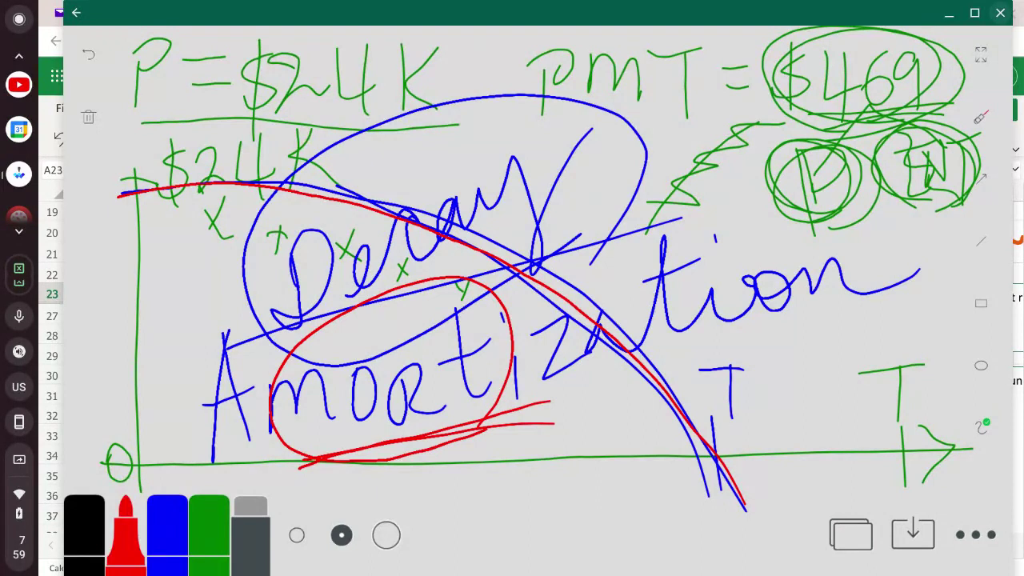
- Close the whiteboard, return to the Time-value workbook and freeze the panes at cell B29 of the Multiple CF sheet
{"action": "left_click", "coordinate": [1001, 12]}
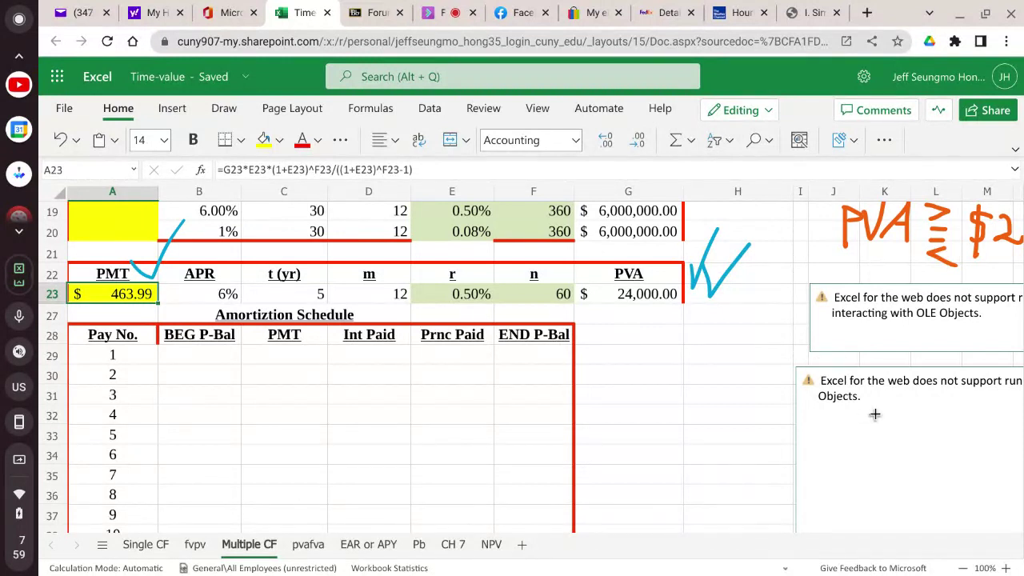
{"action": "scroll", "coordinate": [876, 413], "scroll_direction": "down", "scroll_amount": 2}
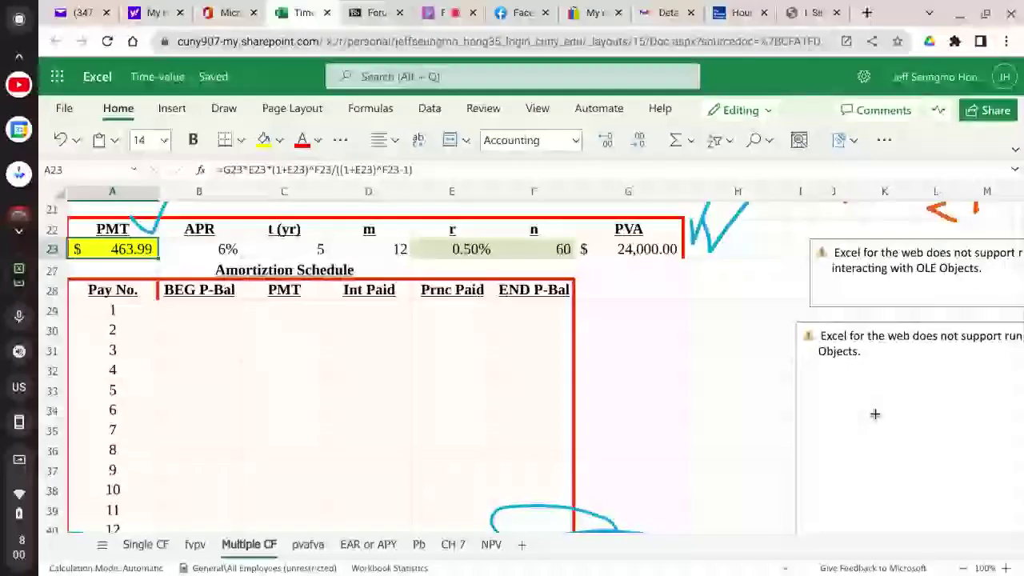
{"action": "scroll", "coordinate": [875, 414], "scroll_direction": "down", "scroll_amount": 1}
{"action": "scroll", "coordinate": [876, 414], "scroll_direction": "down", "scroll_amount": 1}
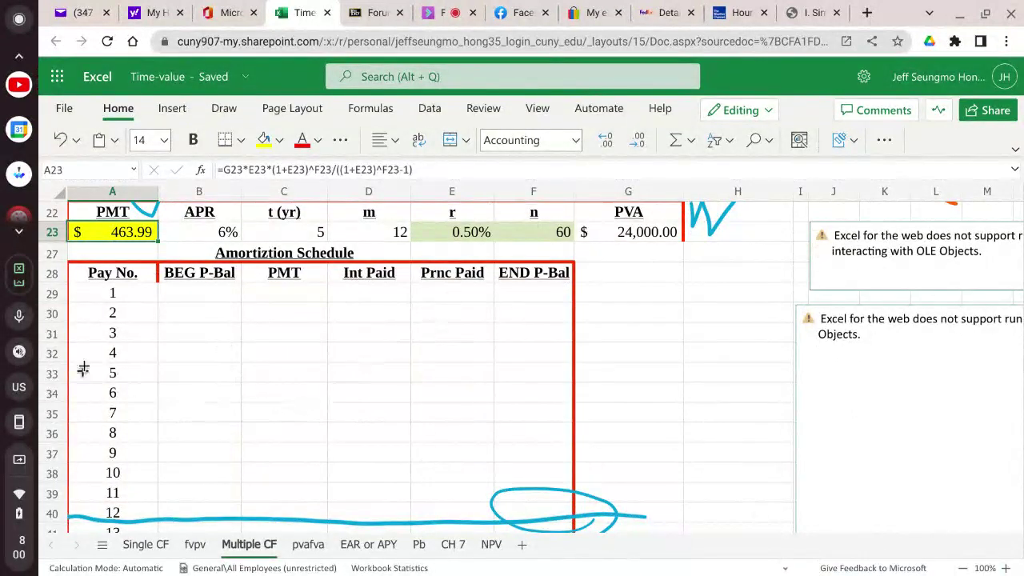
{"action": "left_click", "coordinate": [197, 290]}
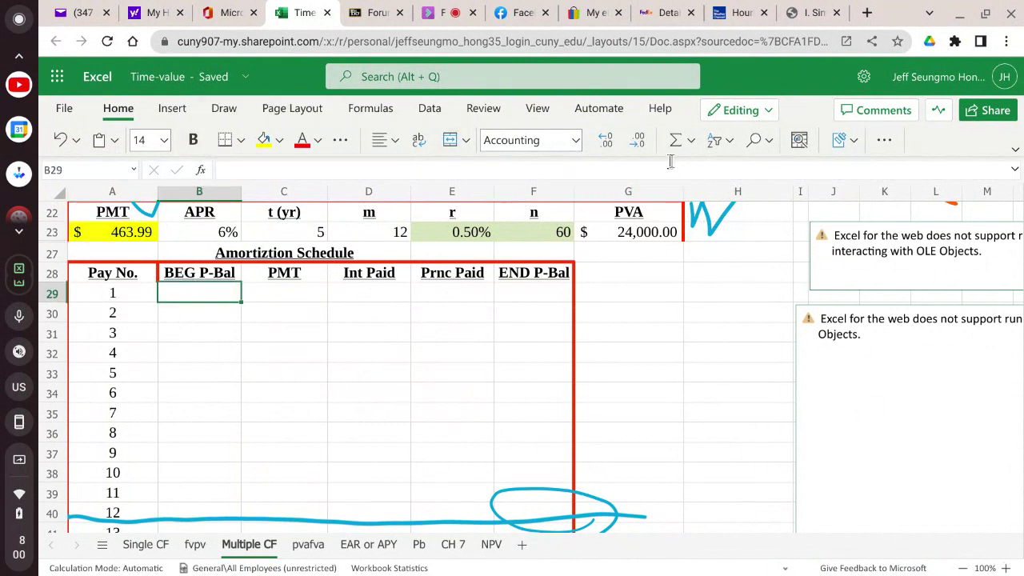
{"action": "left_click", "coordinate": [537, 112]}
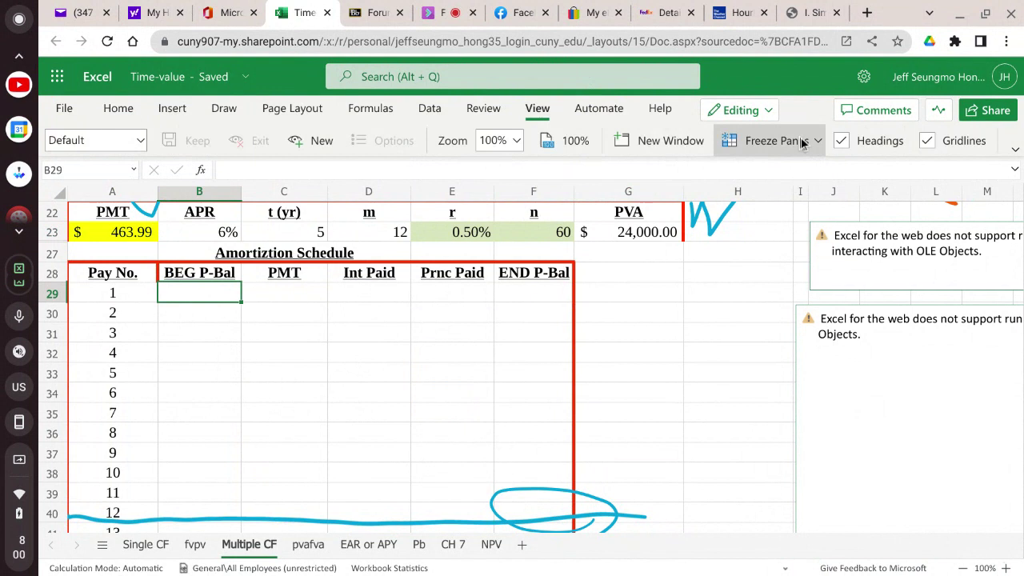
{"action": "left_click", "coordinate": [803, 143]}
{"action": "left_click", "coordinate": [740, 173]}
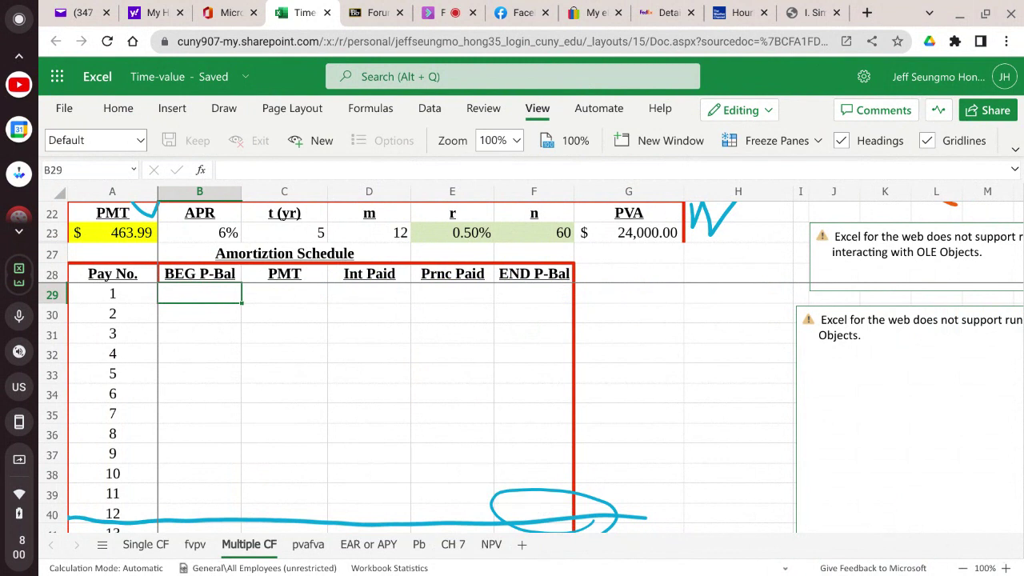
- Check the frozen header rows and Pay No. column by moving through the amortization schedule vertically and horizontally
{"action": "scroll", "coordinate": [320, 400], "scroll_direction": "down", "scroll_amount": 12}
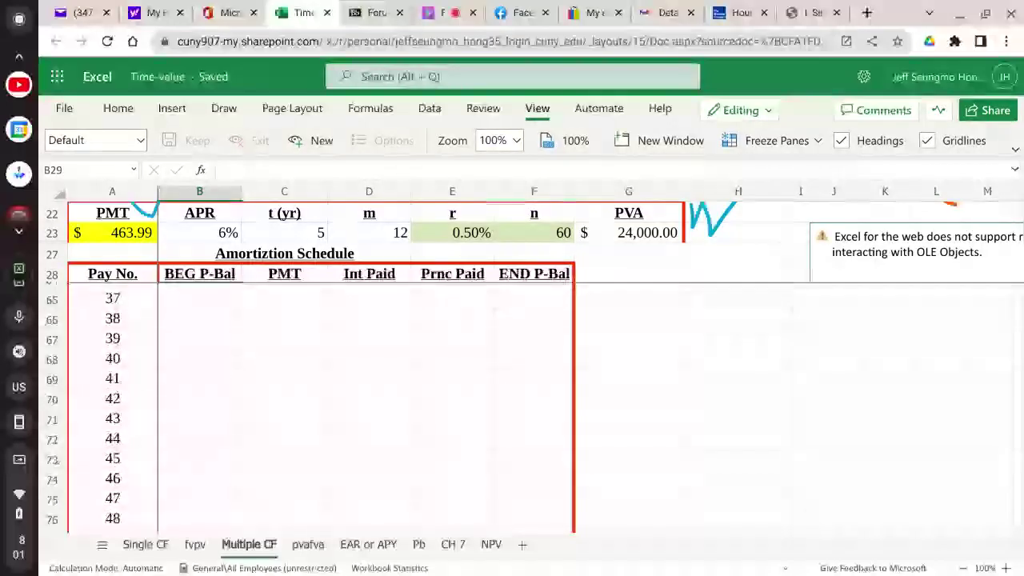
{"action": "scroll", "coordinate": [320, 400], "scroll_direction": "down", "scroll_amount": 10}
{"action": "scroll", "coordinate": [320, 400], "scroll_direction": "up", "scroll_amount": 12}
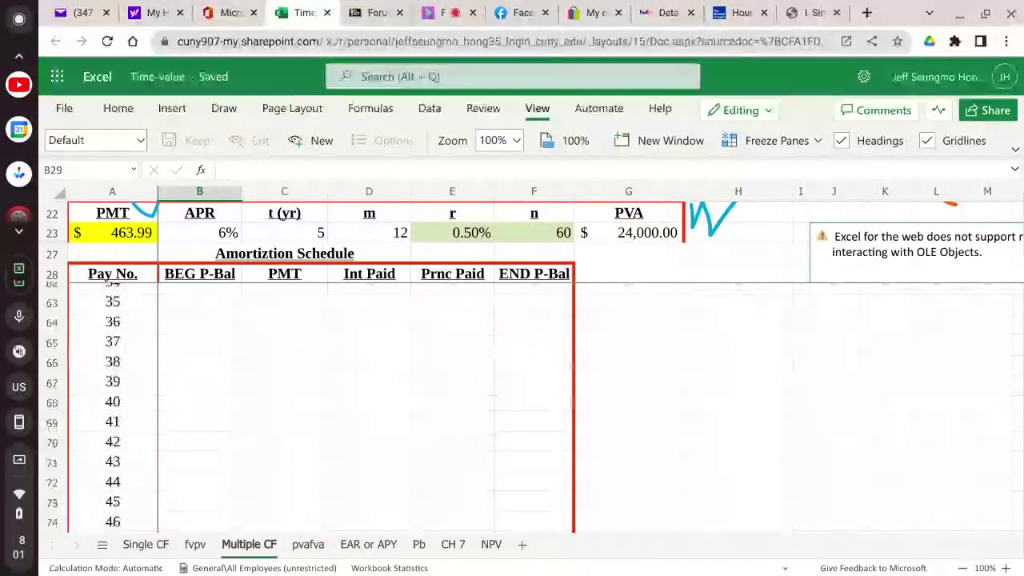
{"action": "scroll", "coordinate": [320, 400], "scroll_direction": "up", "scroll_amount": 11}
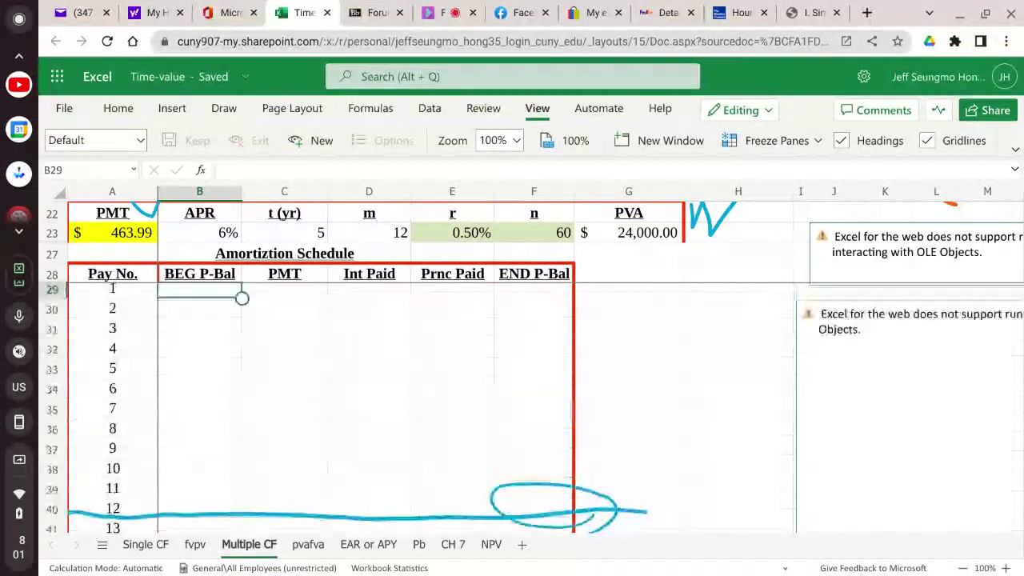
{"action": "left_click", "coordinate": [629, 333]}
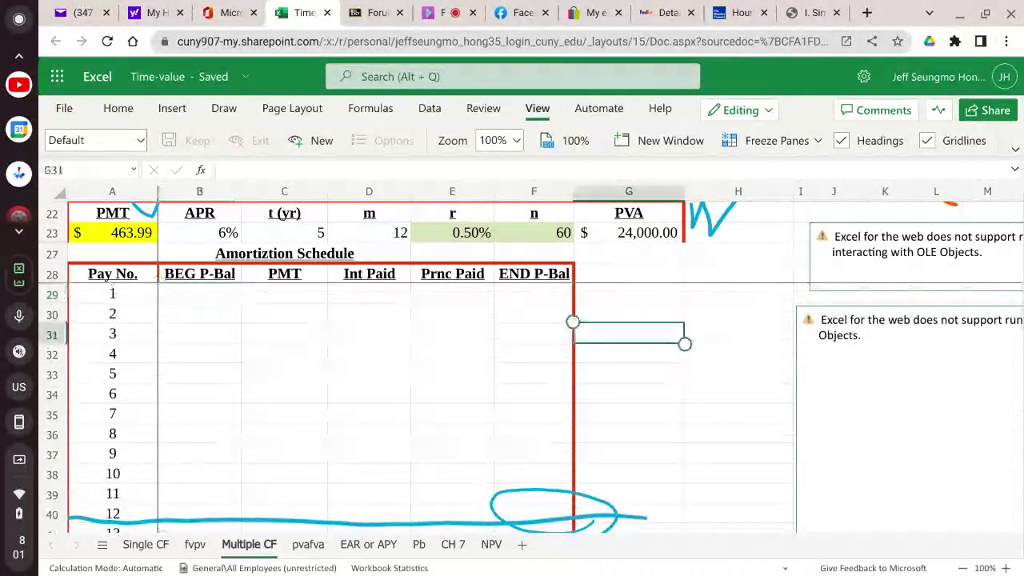
{"action": "scroll", "coordinate": [512, 360], "scroll_direction": "right", "scroll_amount": 5}
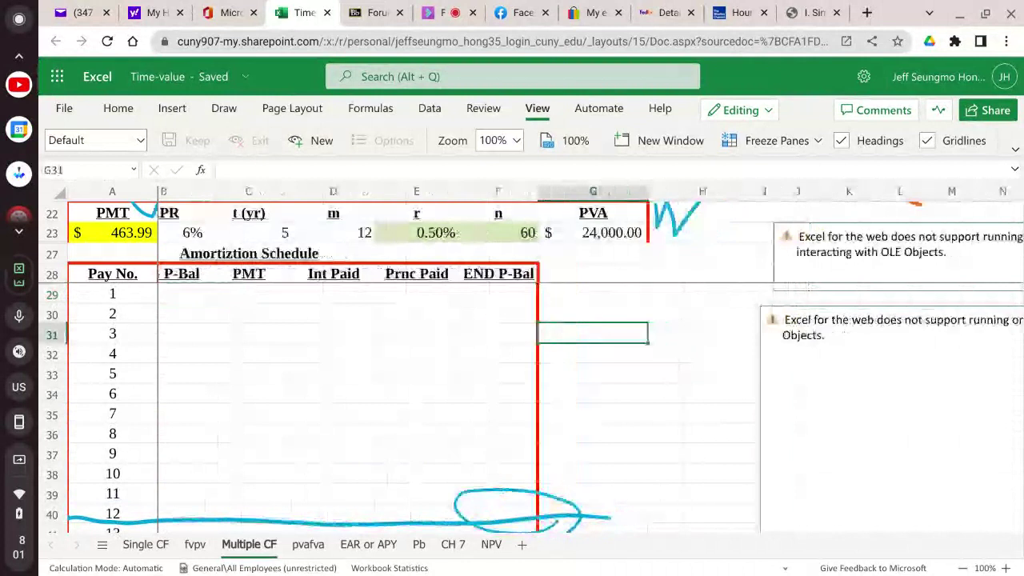
{"action": "scroll", "coordinate": [512, 360], "scroll_direction": "left", "scroll_amount": 5}
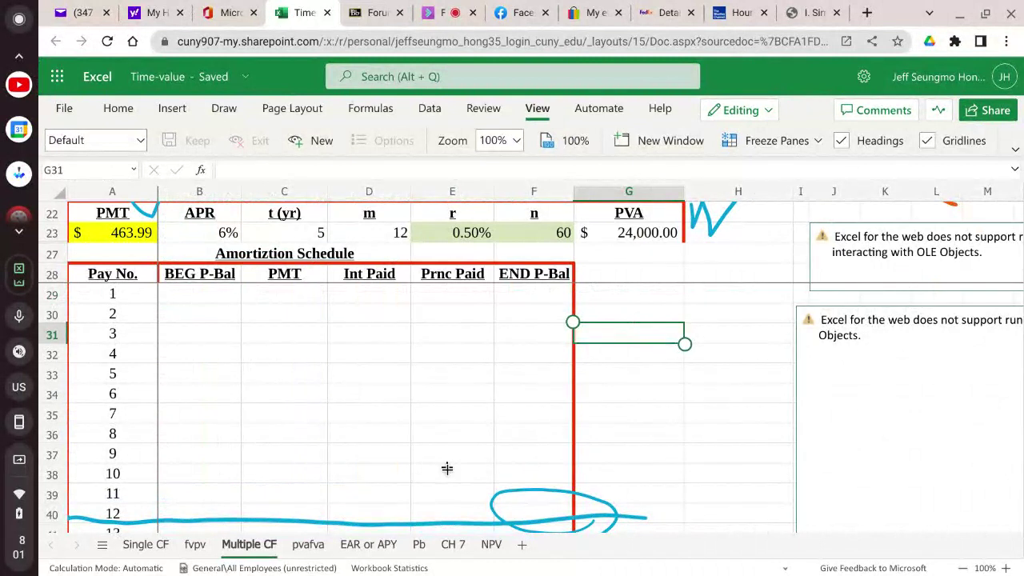
- Go through the amortization schedule's headings from Pay No. to END P-Bal, and the first entry in the Pay No. column
{"action": "left_click", "coordinate": [85, 272]}
{"action": "left_click", "coordinate": [172, 276]}
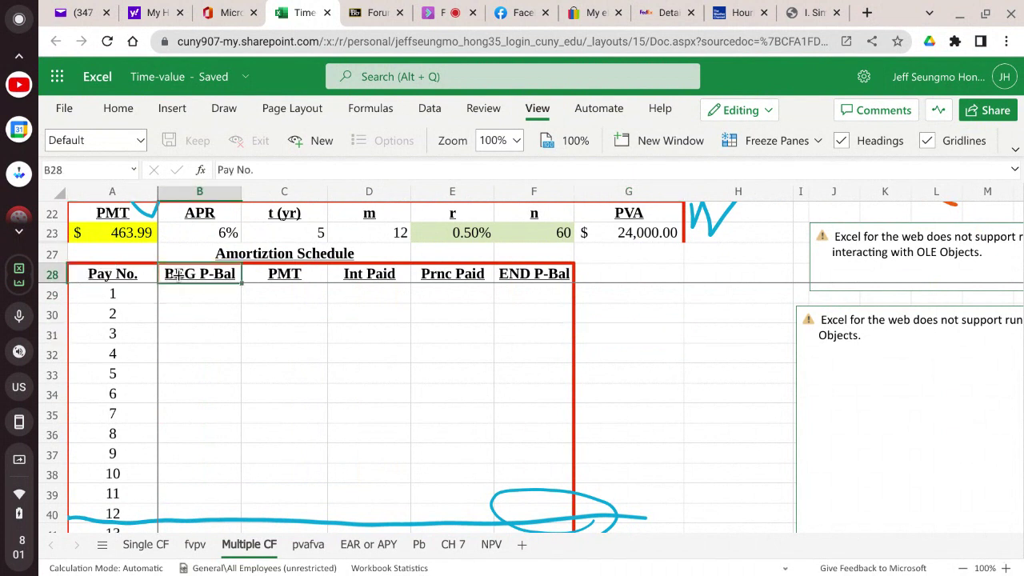
{"action": "left_click", "coordinate": [288, 269]}
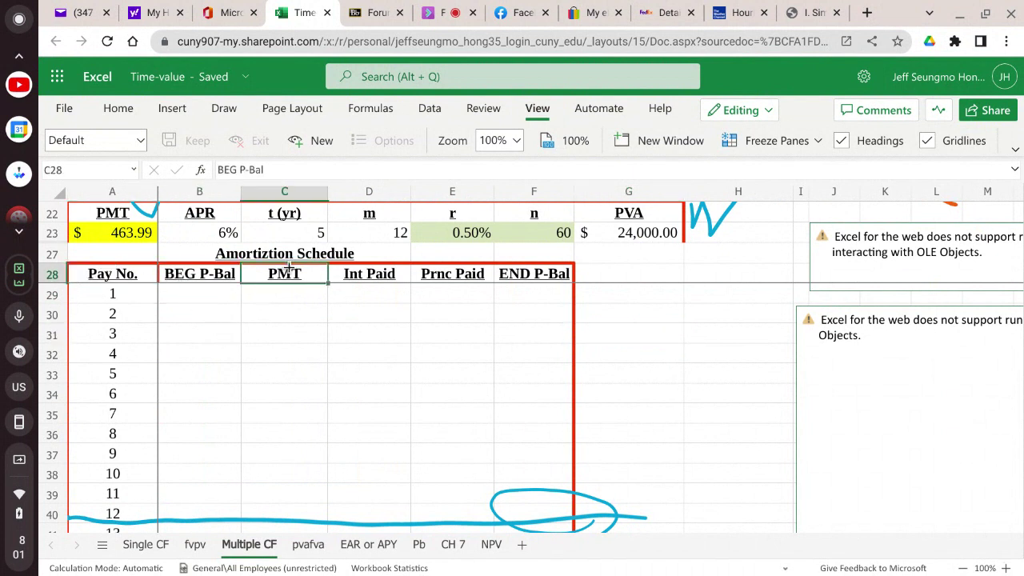
{"action": "left_click", "coordinate": [385, 274]}
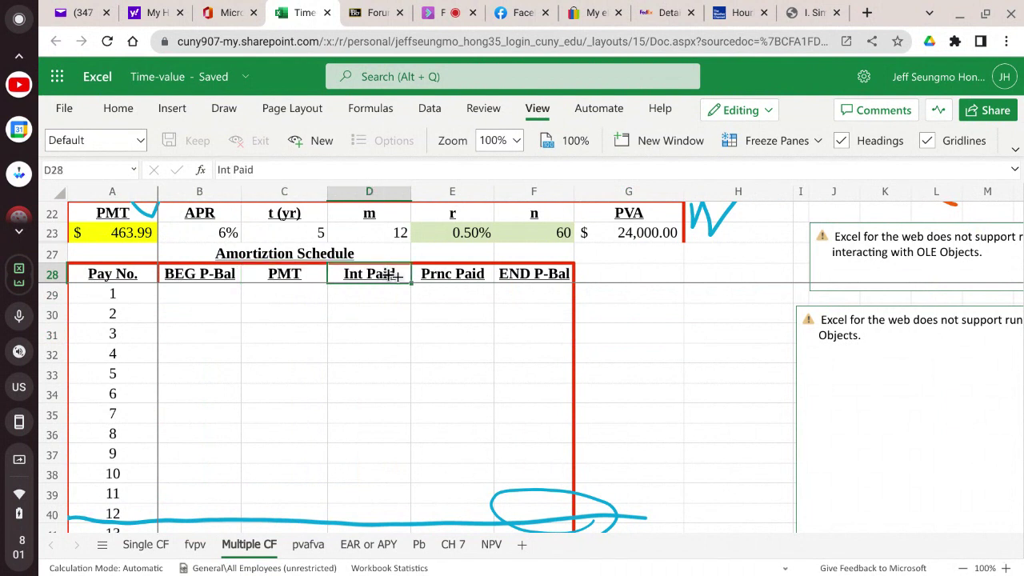
{"action": "left_click", "coordinate": [435, 277]}
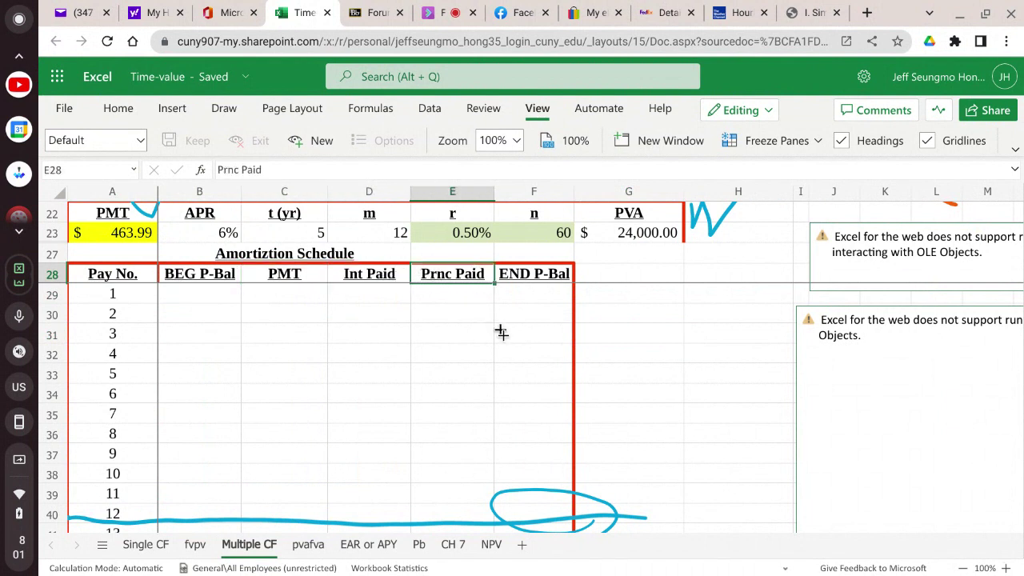
{"action": "left_click", "coordinate": [535, 276]}
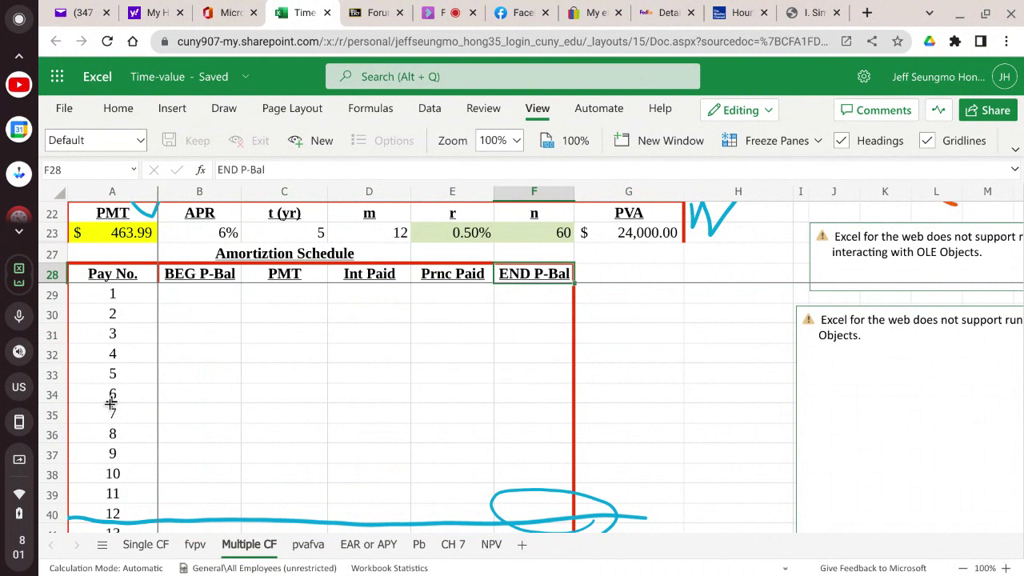
{"action": "left_click", "coordinate": [111, 294]}
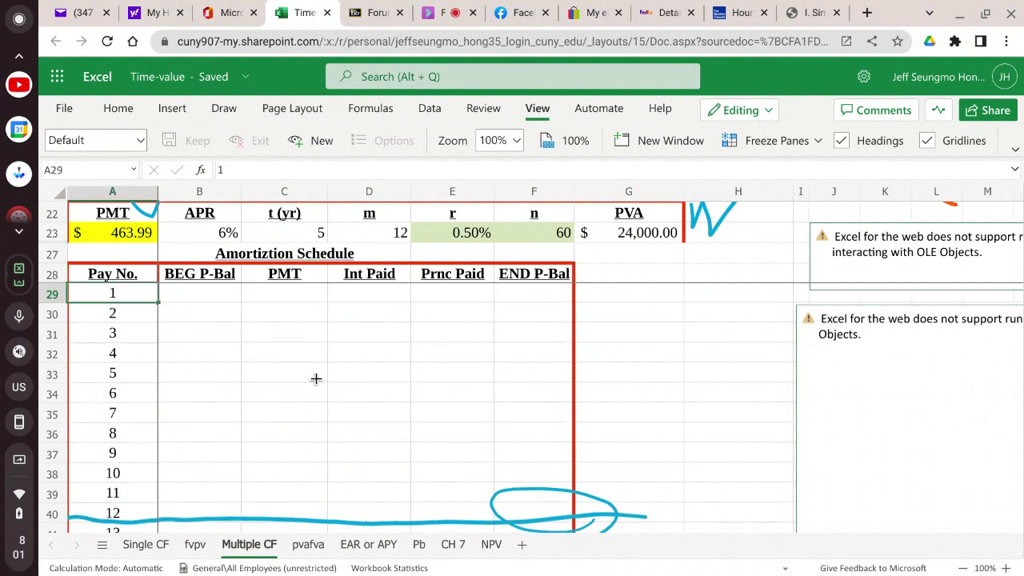
{"action": "scroll", "coordinate": [316, 379], "scroll_direction": "down", "scroll_amount": 1}
{"action": "scroll", "coordinate": [316, 379], "scroll_direction": "up", "scroll_amount": 1}
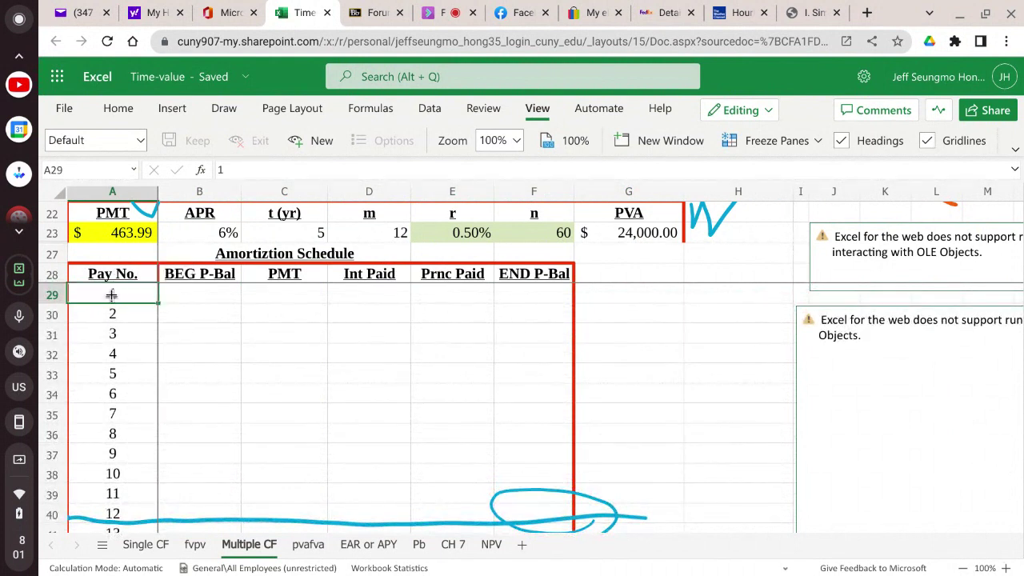
- Try to clear the payment numbers 1 to 60 in A29:A88
{"action": "left_click_drag", "start_coordinate": [111, 294], "coordinate": [114, 447]}
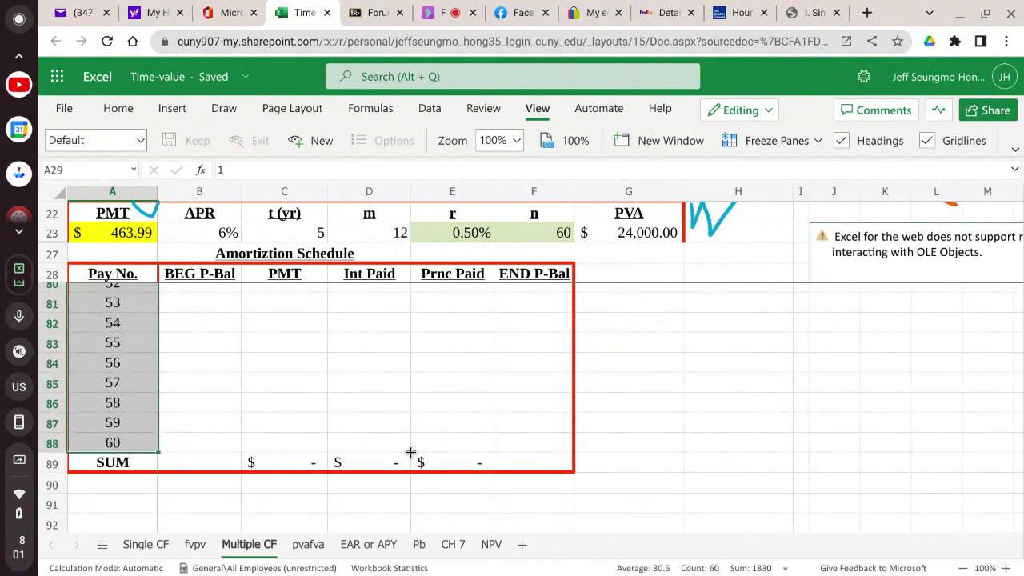
{"action": "key", "text": "BackSpace"}
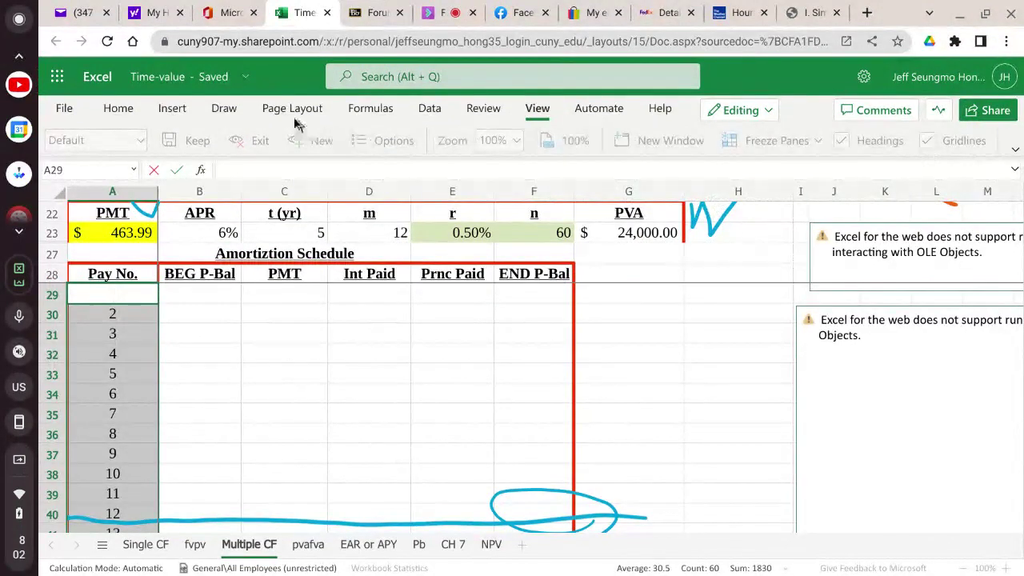
{"action": "left_click", "coordinate": [117, 116]}
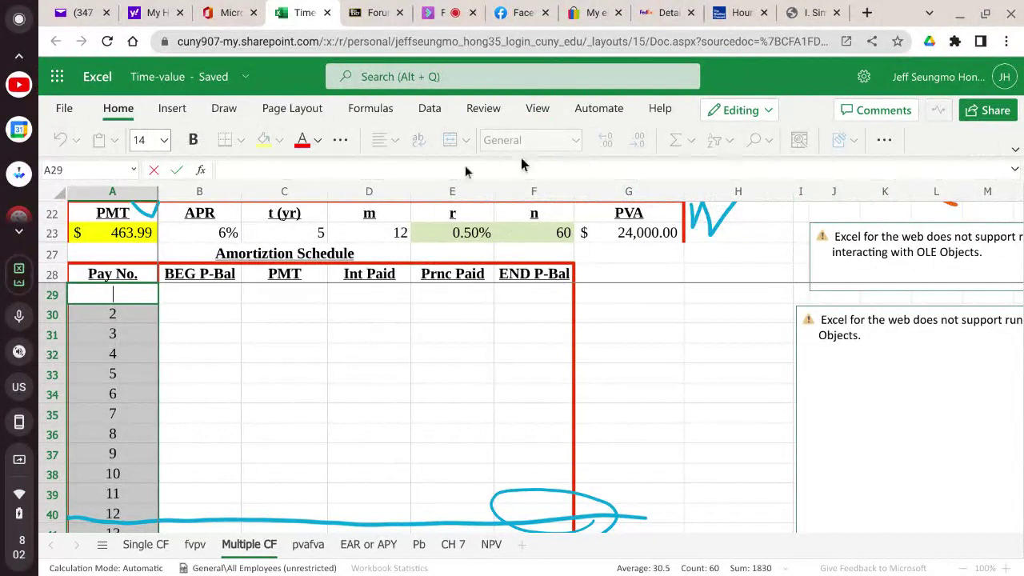
{"action": "left_click", "coordinate": [888, 142]}
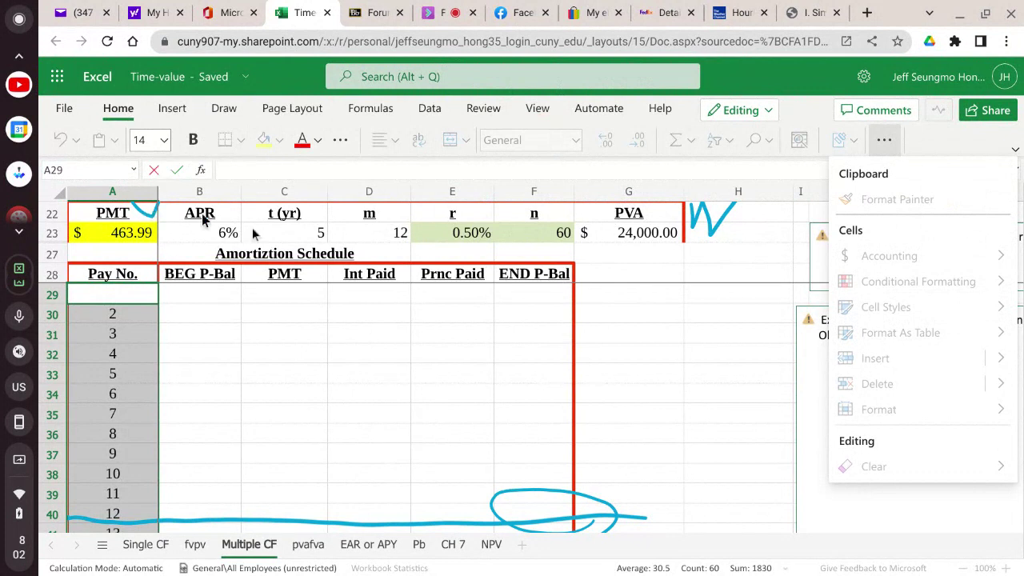
{"action": "key", "text": "Escape"}
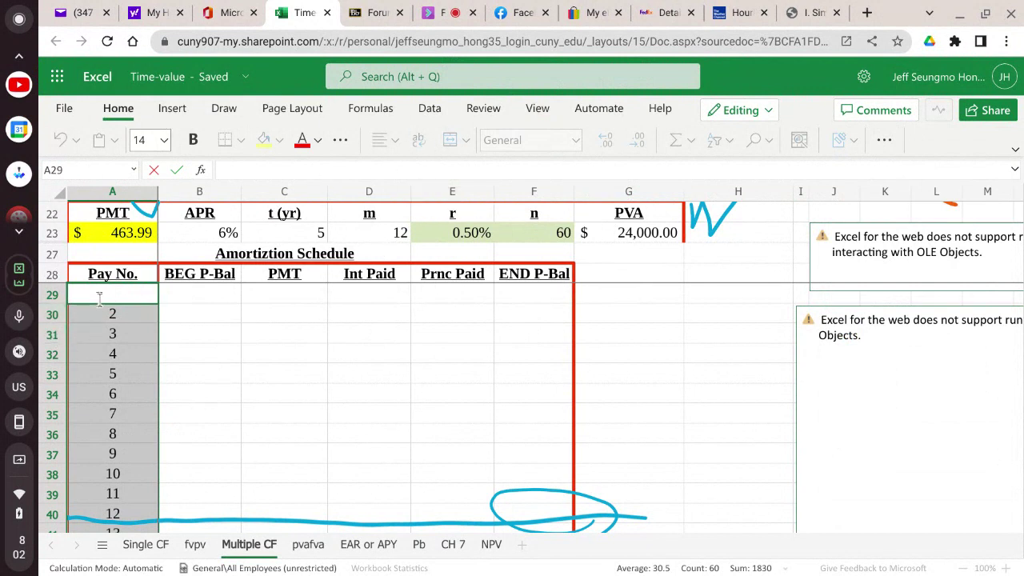
- Clear the contents of all payment number cells in A29:A88, keeping their formatting
{"action": "left_click_drag", "start_coordinate": [94, 290], "coordinate": [126, 448]}
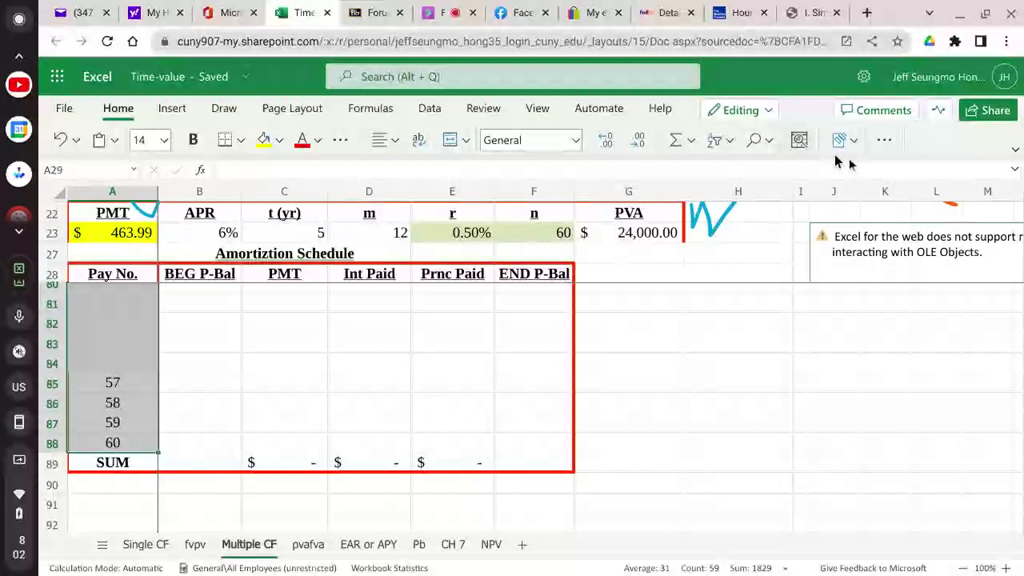
{"action": "left_click", "coordinate": [884, 140]}
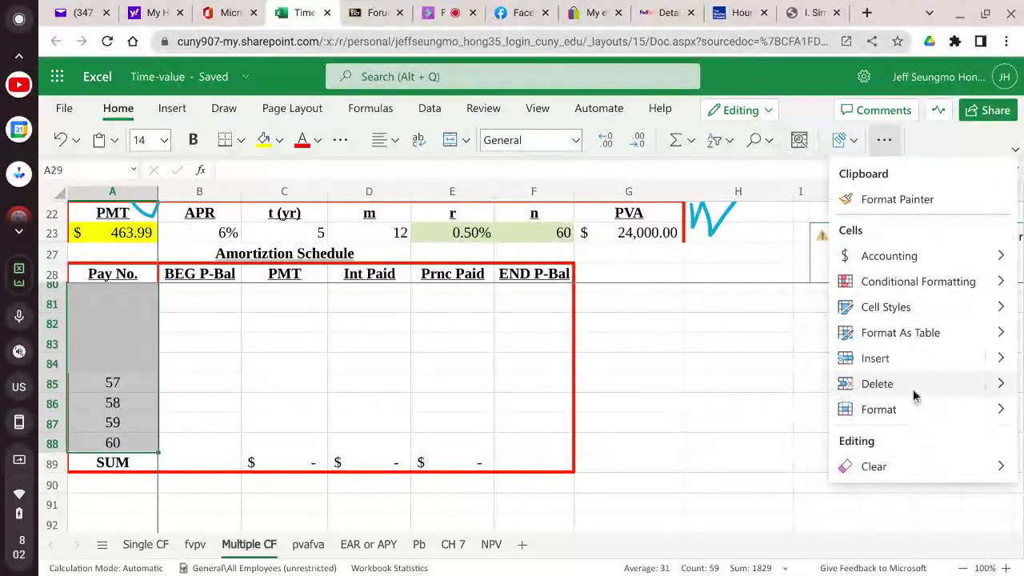
{"action": "mouse_move", "coordinate": [930, 471]}
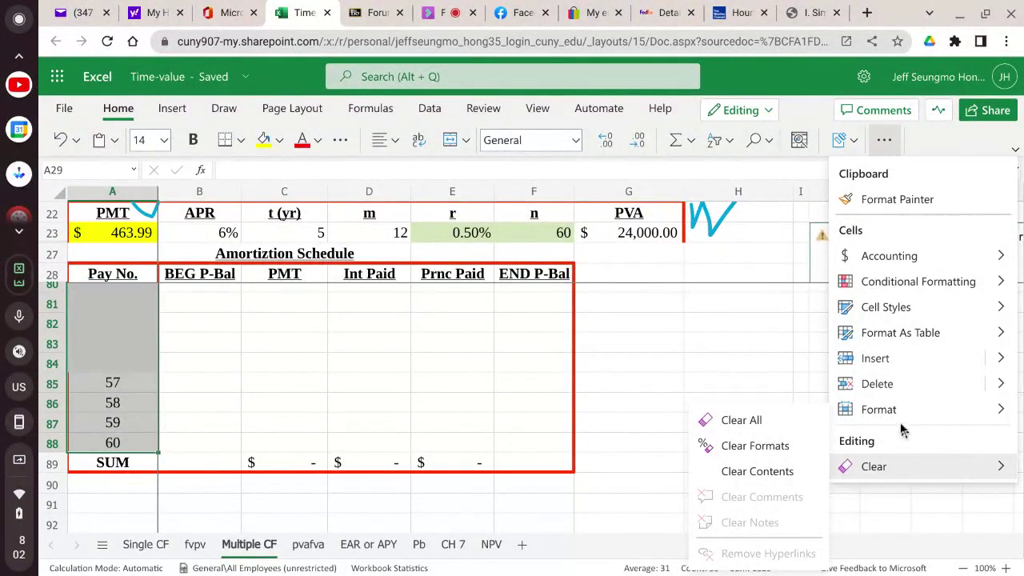
{"action": "left_click", "coordinate": [776, 471]}
{"action": "scroll", "coordinate": [679, 401], "scroll_direction": "up", "scroll_amount": 5}
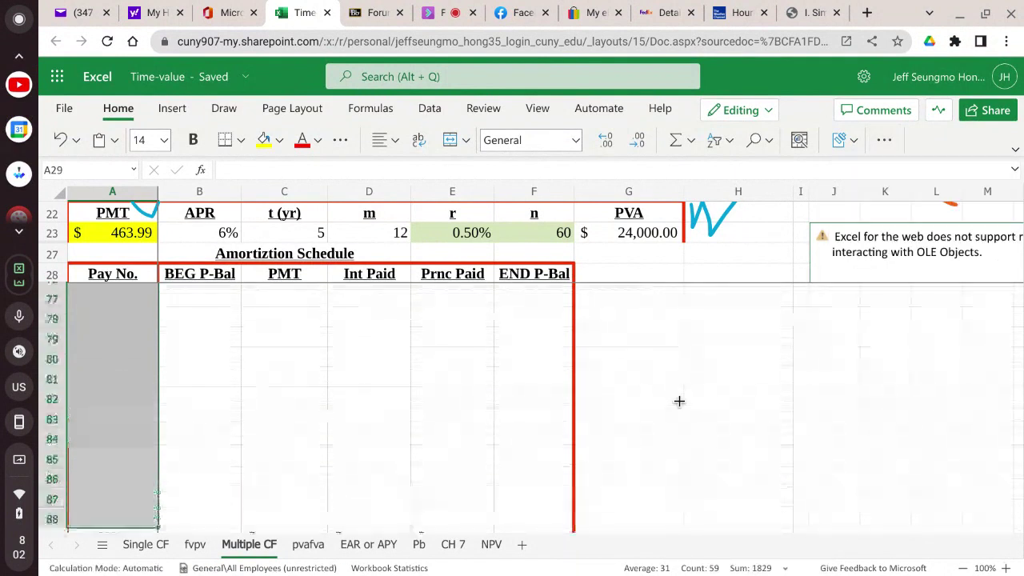
{"action": "scroll", "coordinate": [679, 401], "scroll_direction": "up", "scroll_amount": 12}
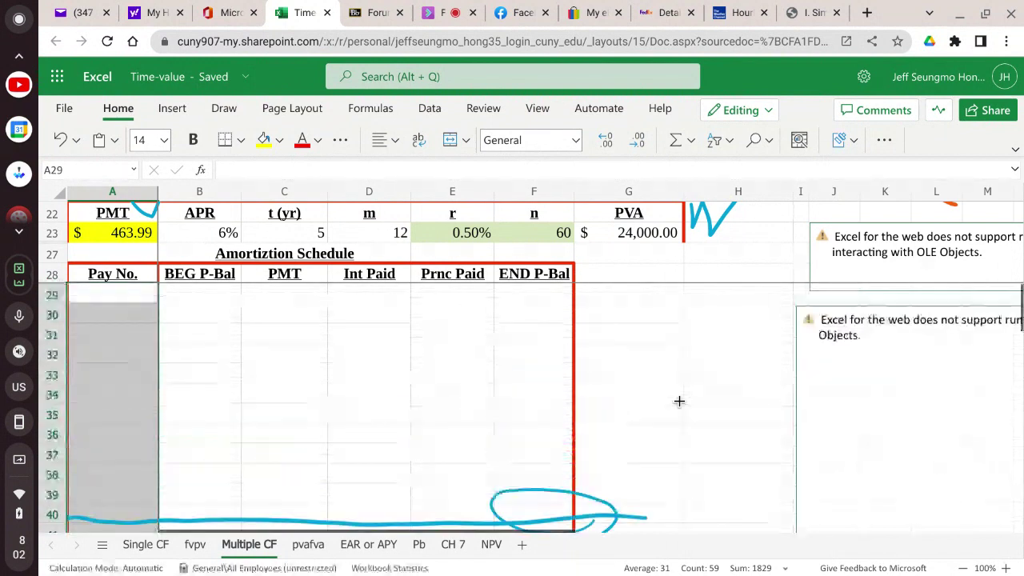
- Enter the payment numbers 1, 2 and 3 in cells A29 to A31
{"action": "left_click", "coordinate": [138, 293]}
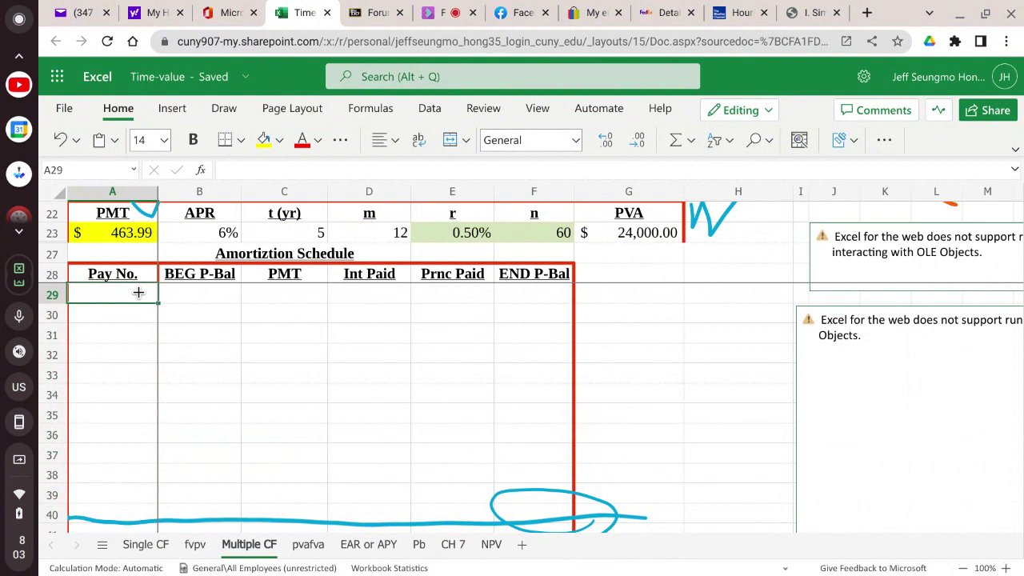
{"action": "type", "text": "1"}
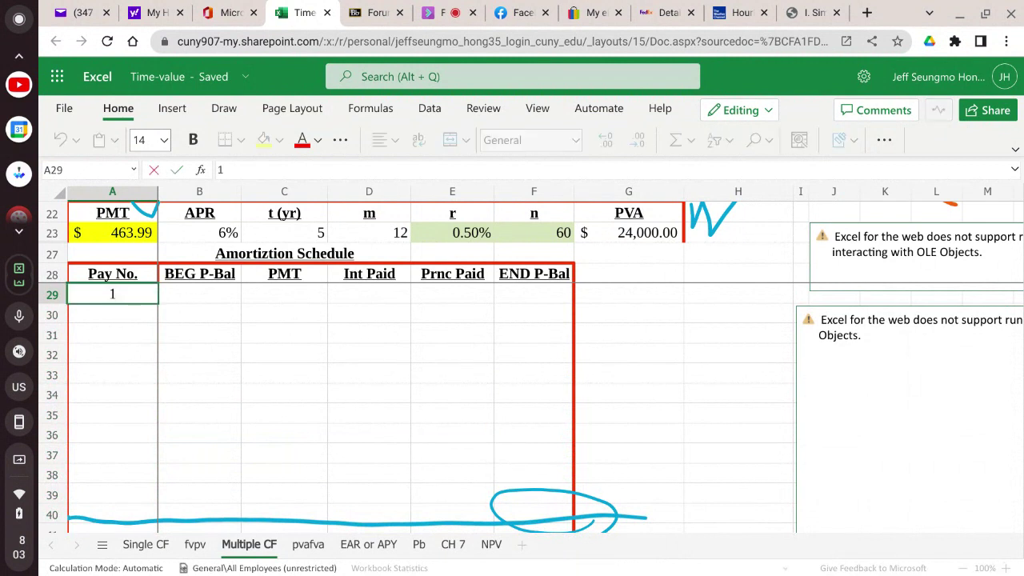
{"action": "key", "text": "Return"}
{"action": "type", "text": "2"}
{"action": "key", "text": "Return"}
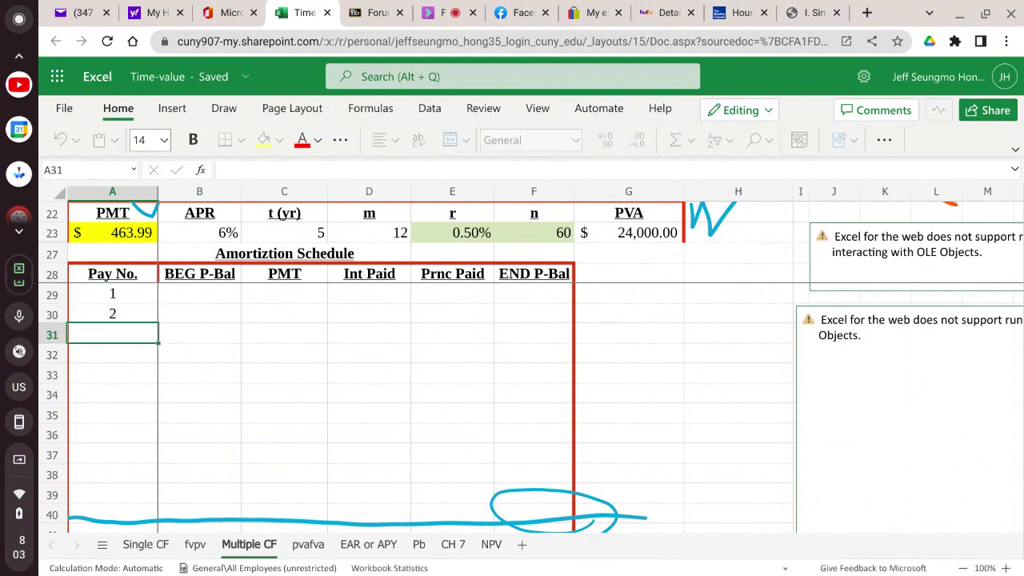
{"action": "type", "text": "3"}
{"action": "key", "text": "Return"}
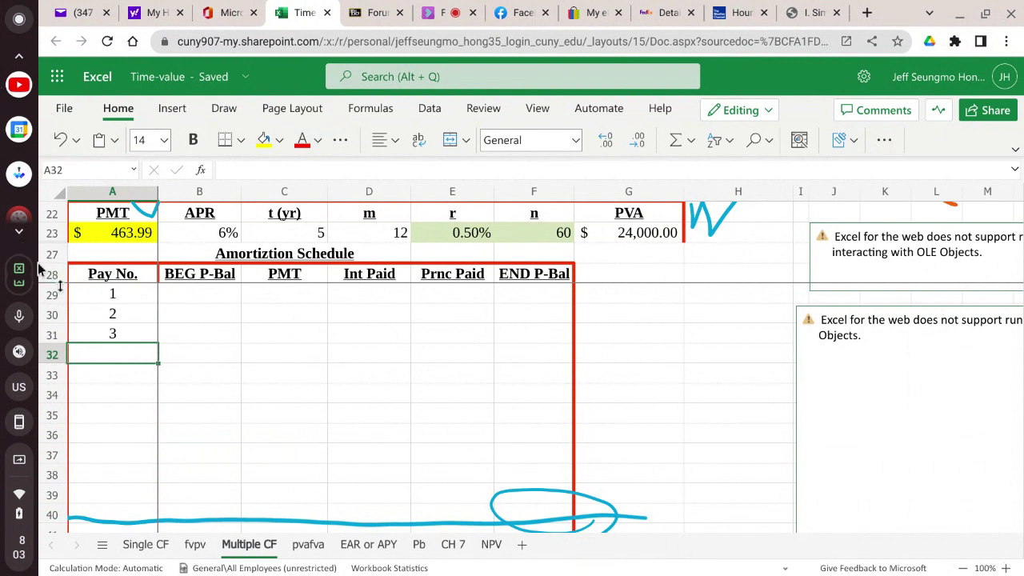
- Extend the Pay No. series from A29:A31 down to payment 60 in cell A88
{"action": "left_click_drag", "start_coordinate": [105, 298], "coordinate": [106, 329]}
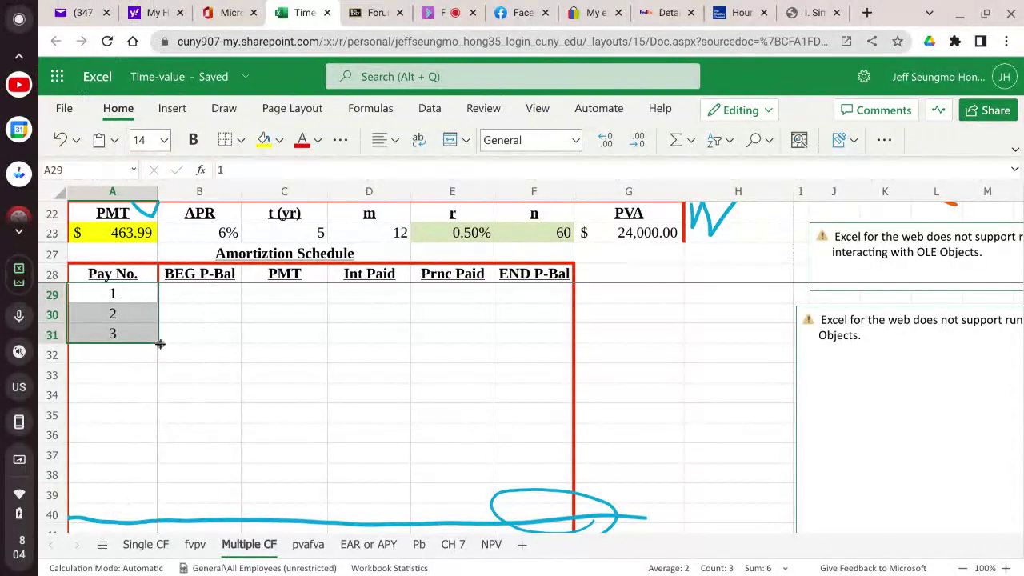
{"action": "left_click_drag", "start_coordinate": [163, 346], "coordinate": [178, 414]}
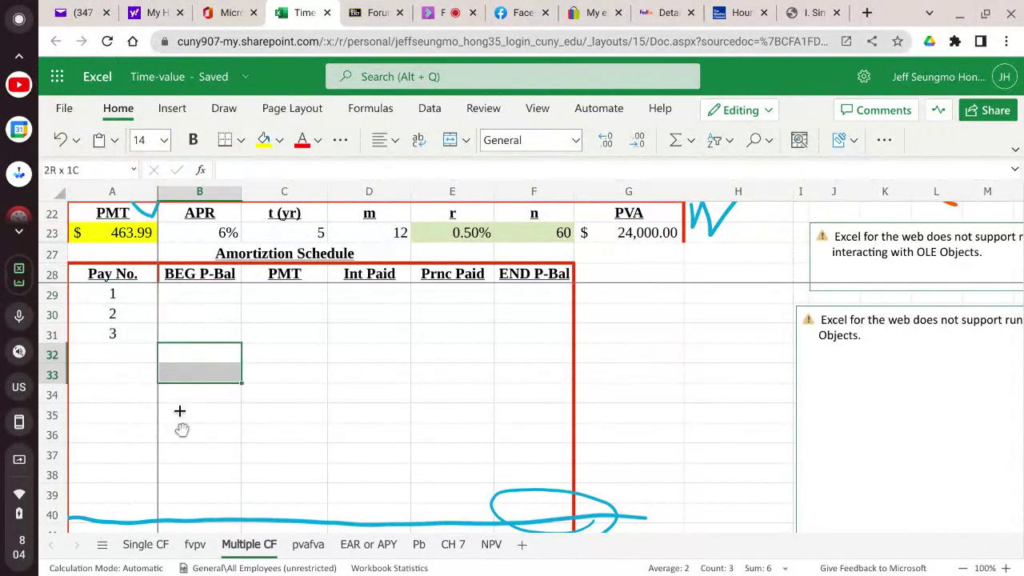
{"action": "left_click", "coordinate": [88, 294]}
{"action": "left_click_drag", "start_coordinate": [104, 310], "coordinate": [141, 466]}
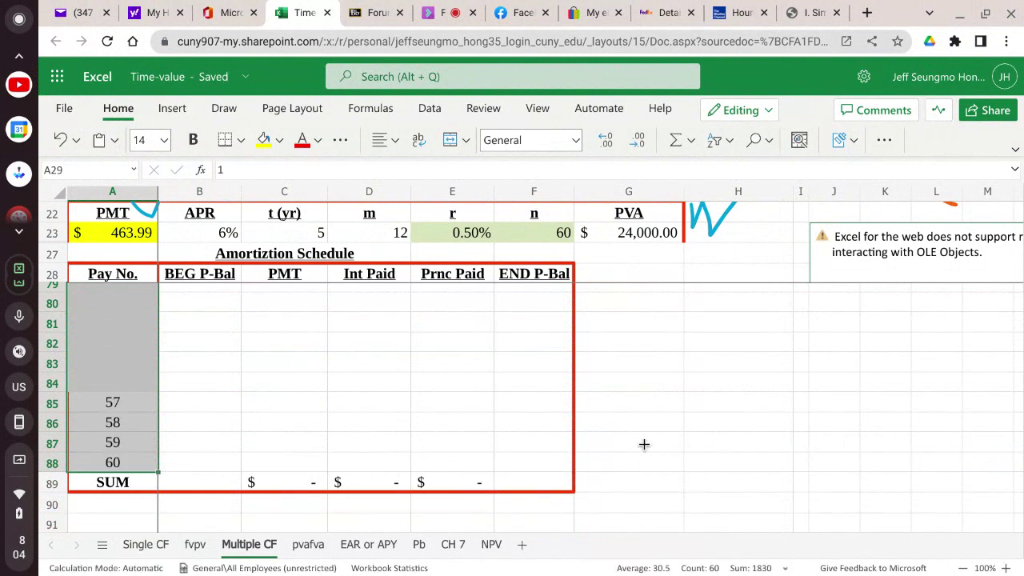
{"action": "scroll", "coordinate": [644, 444], "scroll_direction": "up", "scroll_amount": 3}
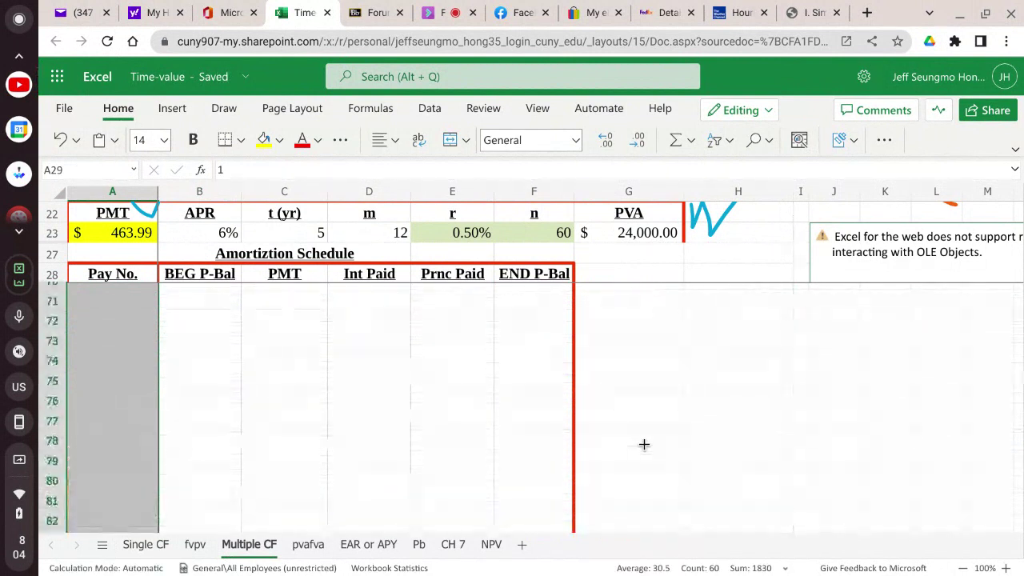
{"action": "scroll", "coordinate": [644, 444], "scroll_direction": "up", "scroll_amount": 10}
{"action": "left_click_drag", "start_coordinate": [71, 428], "coordinate": [642, 441]}
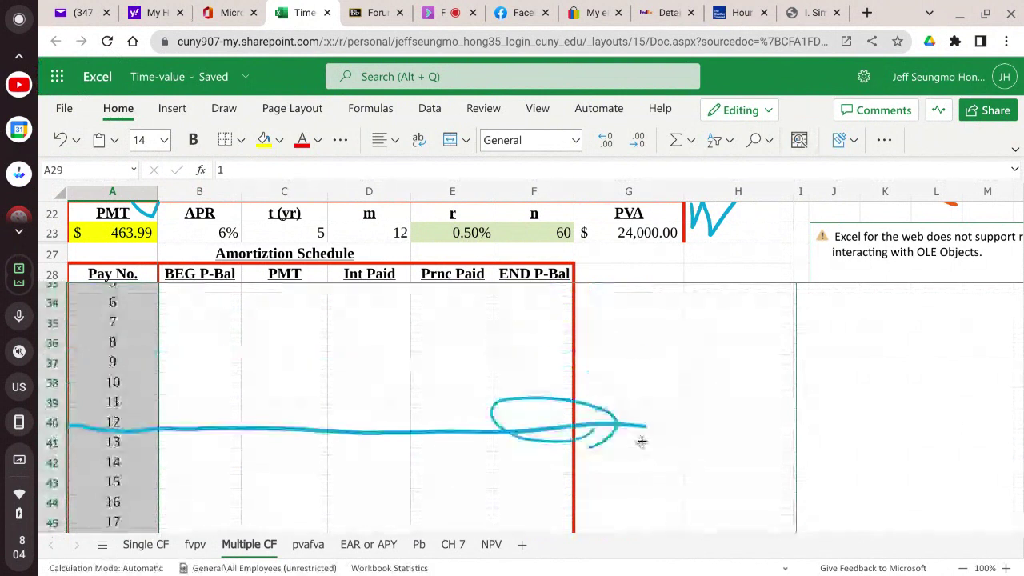
{"action": "scroll", "coordinate": [628, 441], "scroll_direction": "up", "scroll_amount": 2}
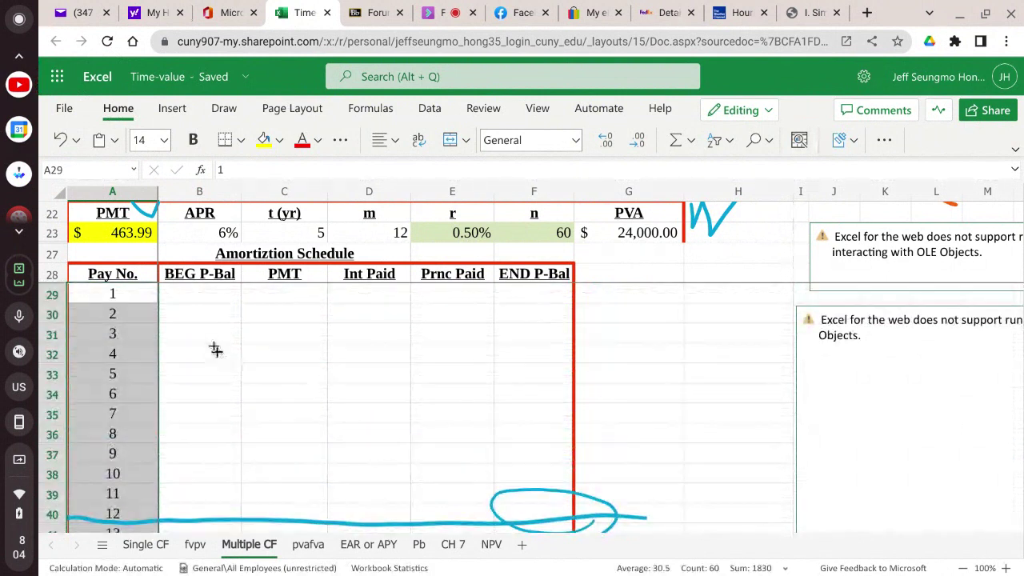
{"action": "left_click", "coordinate": [196, 298]}
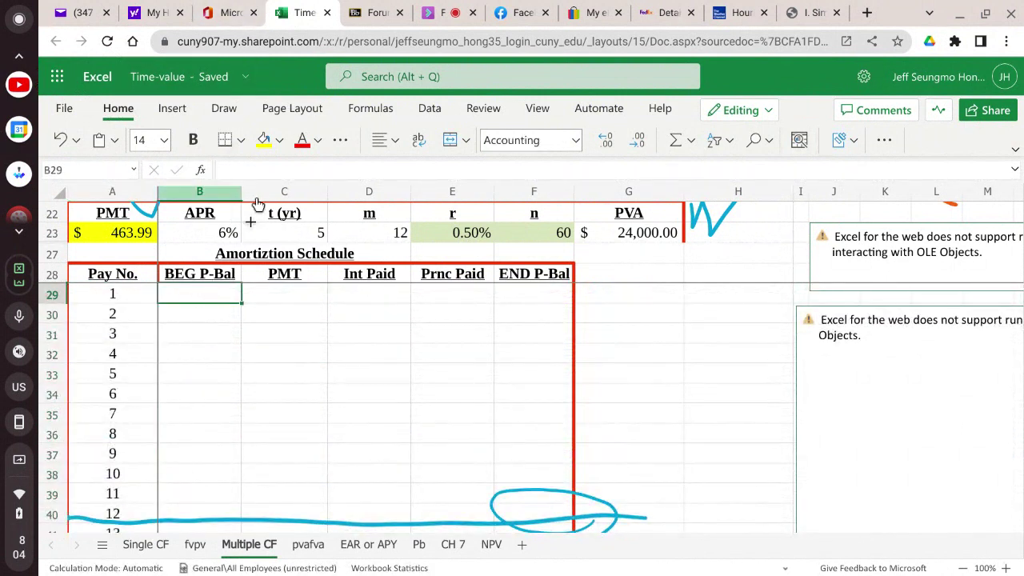
{"action": "left_click", "coordinate": [282, 288]}
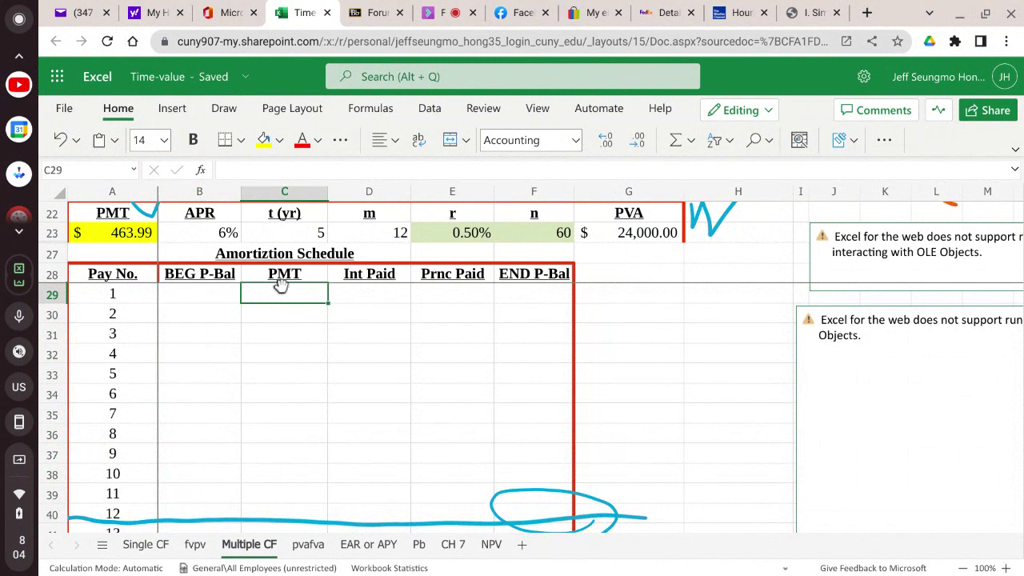
{"action": "type", "text": "="}
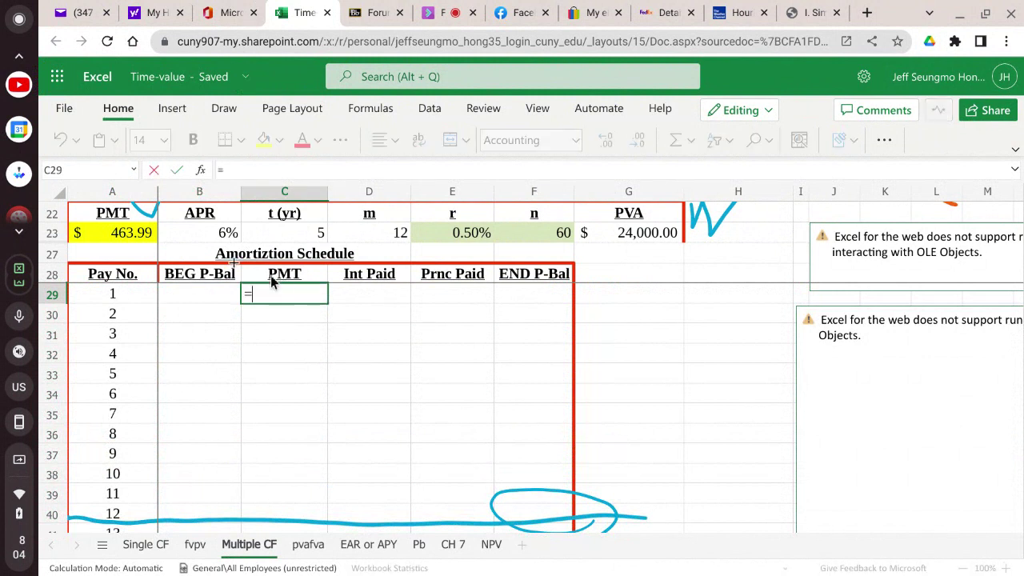
{"action": "left_click", "coordinate": [116, 232]}
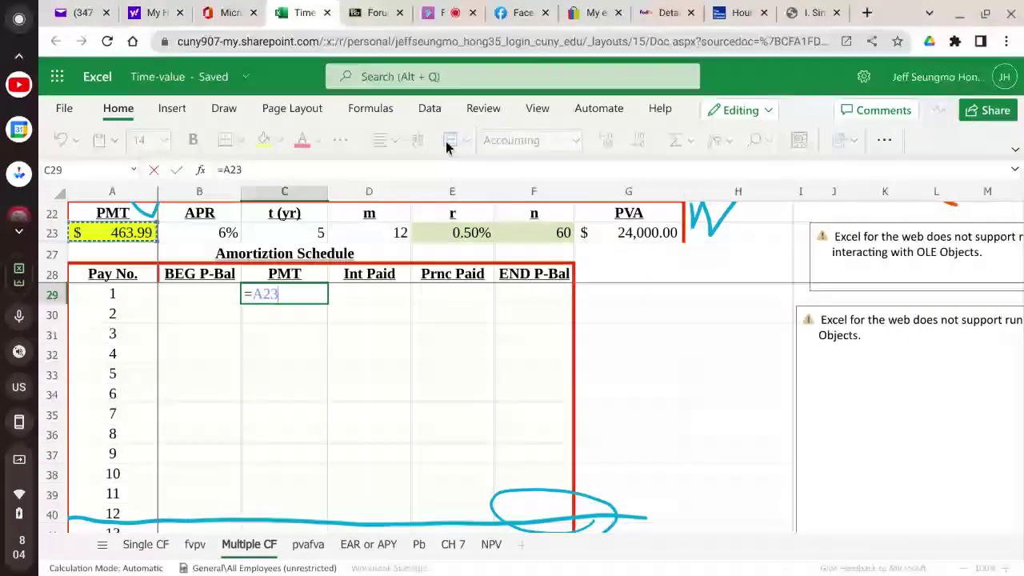
{"action": "key", "text": "ctrl+w"}
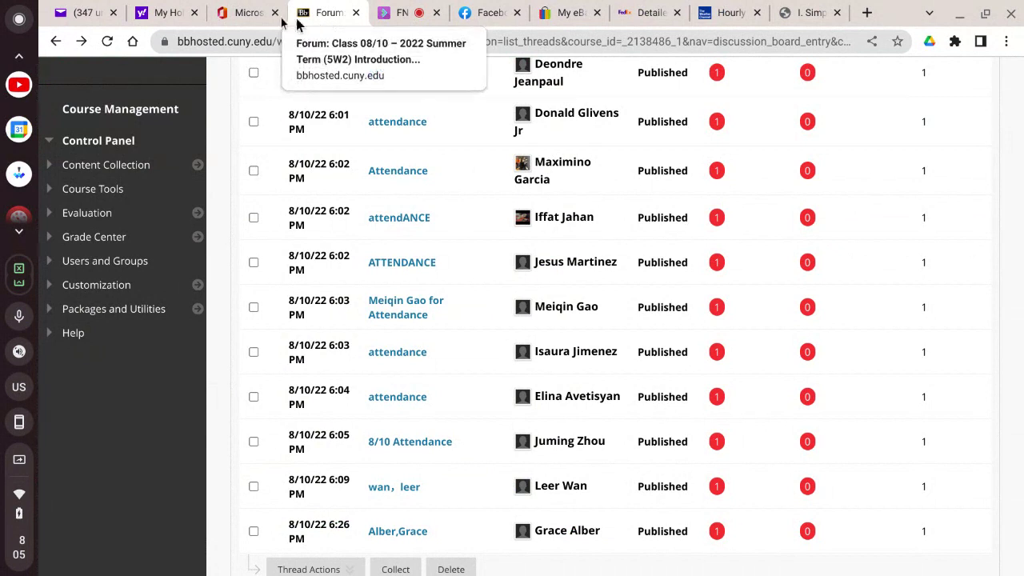
{"action": "left_click", "coordinate": [241, 12]}
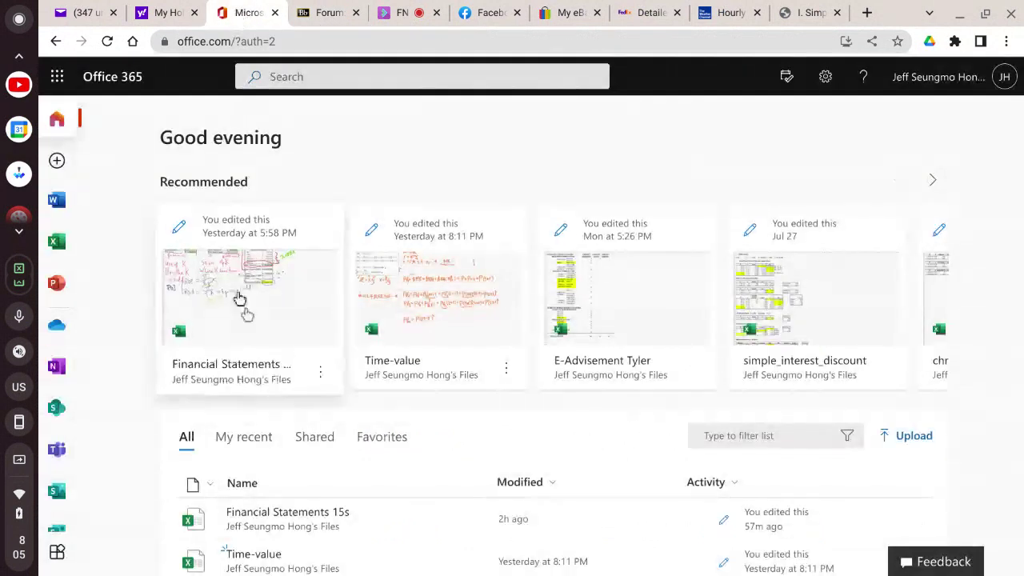
{"action": "left_click", "coordinate": [407, 334]}
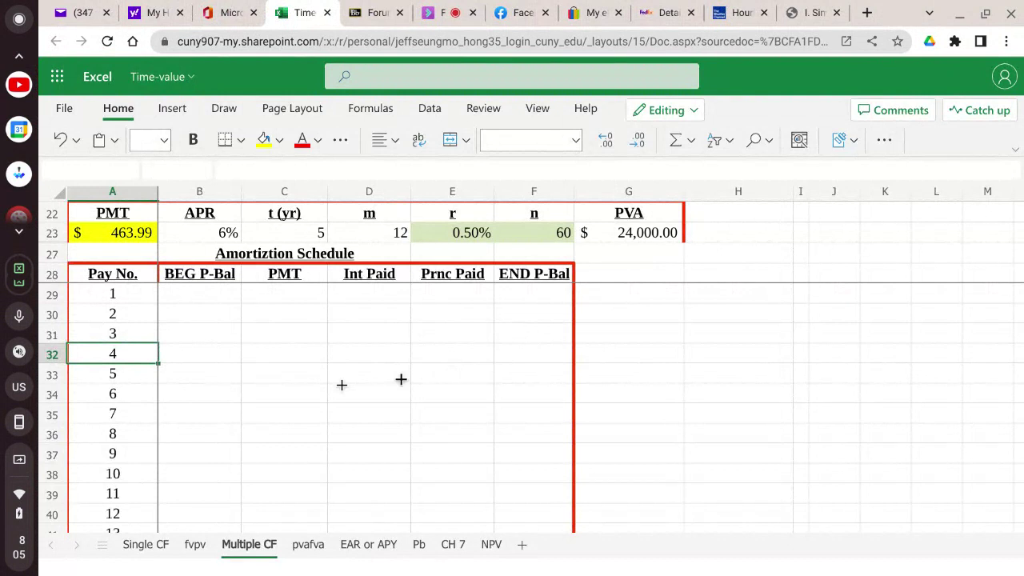
- Enter the absolute reference =$A$23 in the first PMT cell of the amortization schedule, C29
{"action": "left_click", "coordinate": [280, 295]}
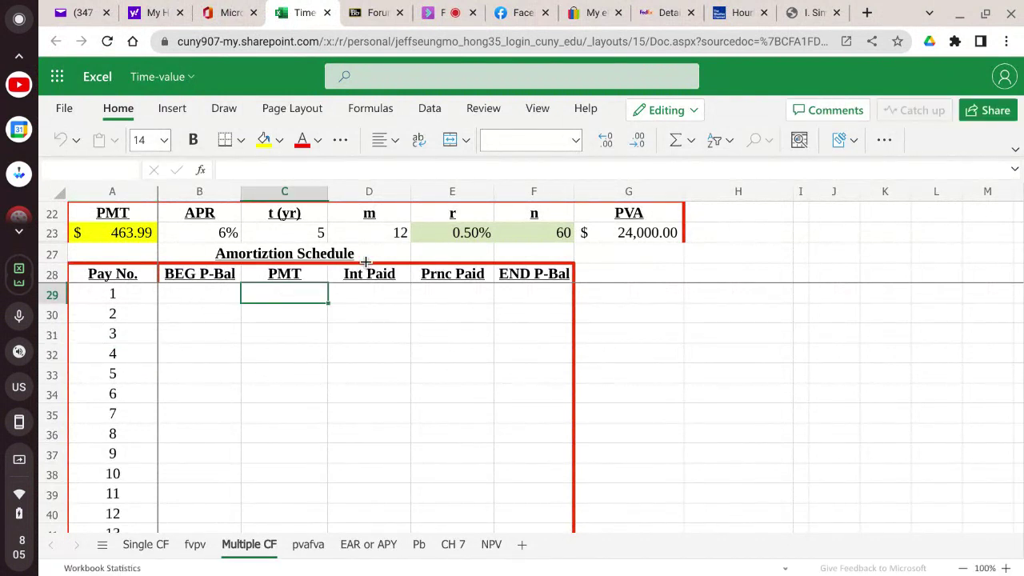
{"action": "type", "text": "="}
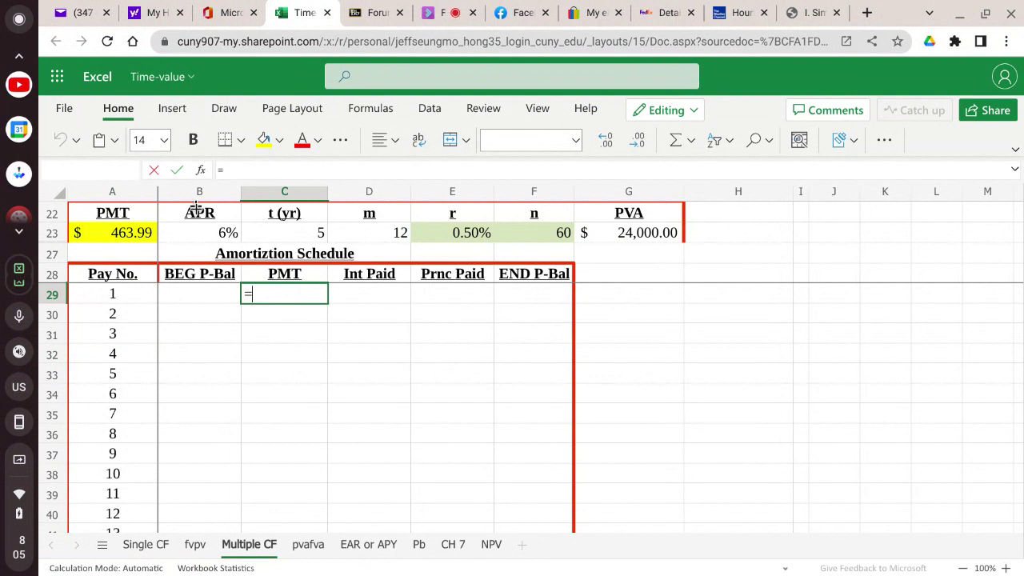
{"action": "left_click", "coordinate": [120, 232]}
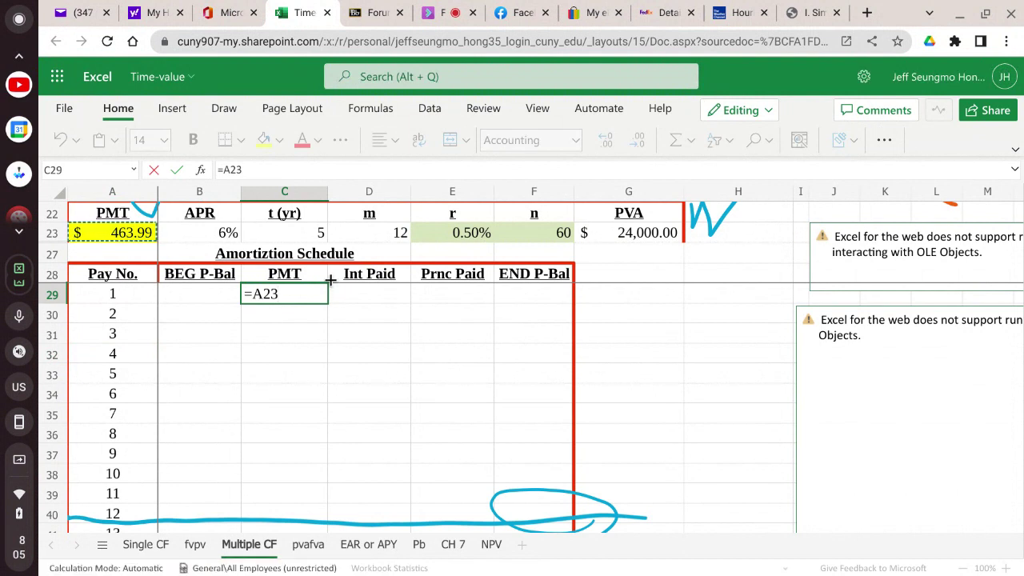
{"action": "key", "text": "ctrl+f"}
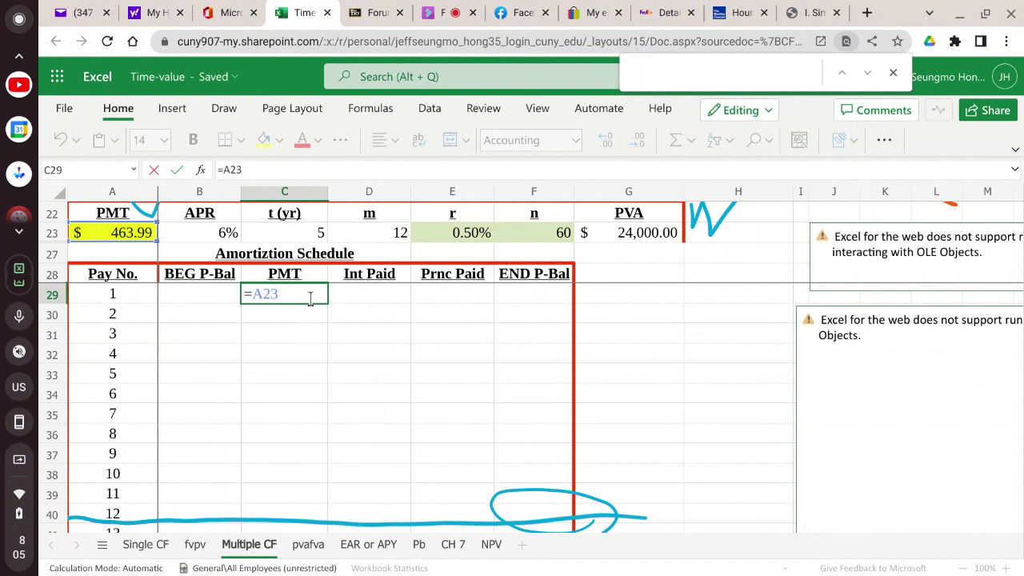
{"action": "key", "text": "shift+F3"}
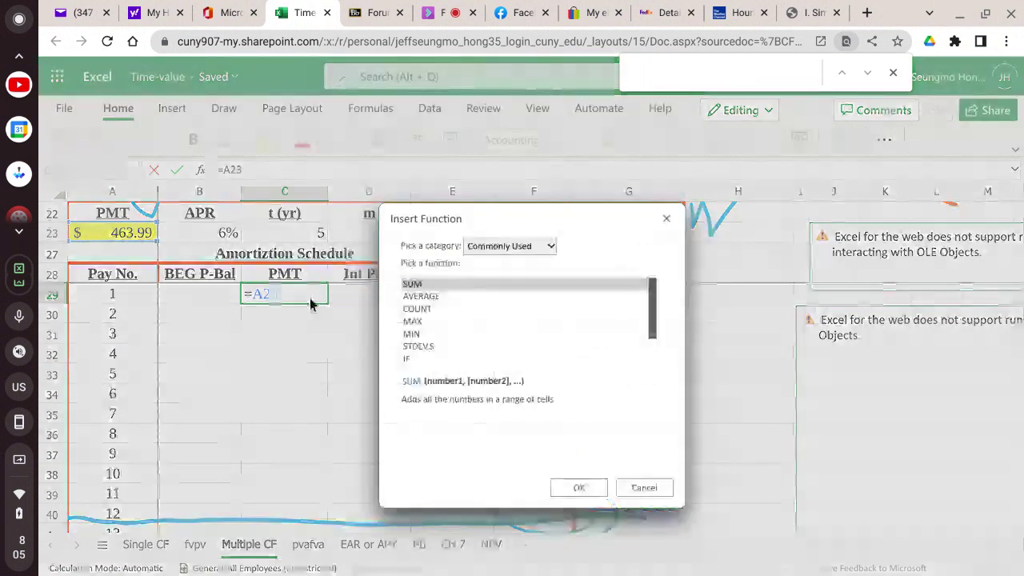
{"action": "left_click", "coordinate": [666, 218]}
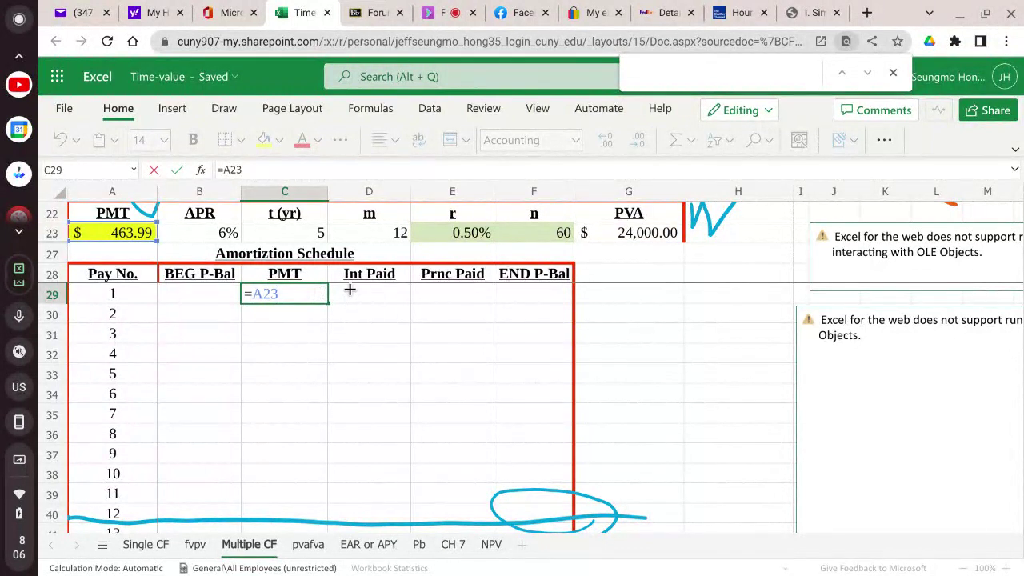
{"action": "key", "text": "F4"}
{"action": "key", "text": "Return"}
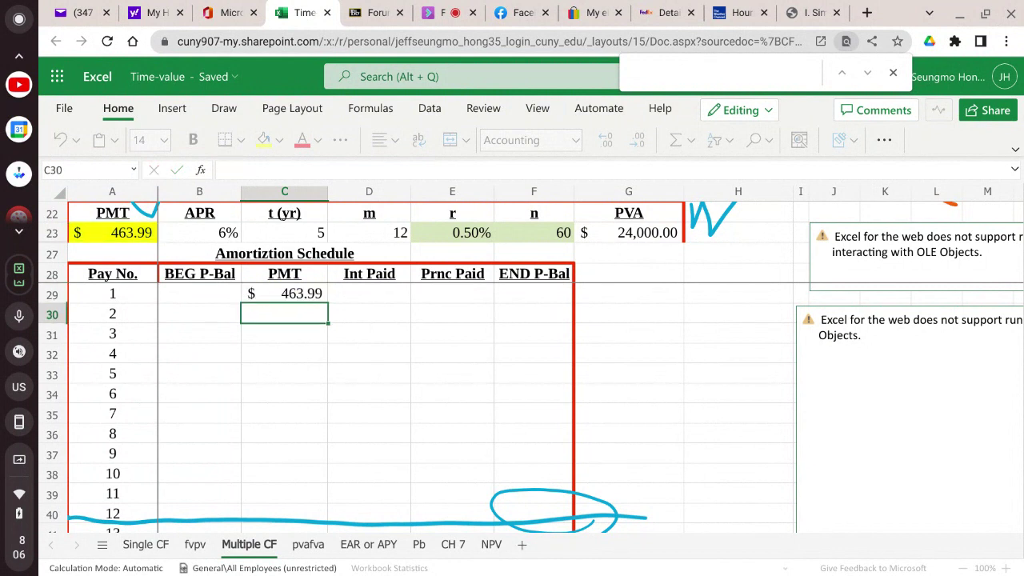
- Fill the payment formula in C29 down the PMT column to payment 60 in C88
{"action": "left_click", "coordinate": [284, 293]}
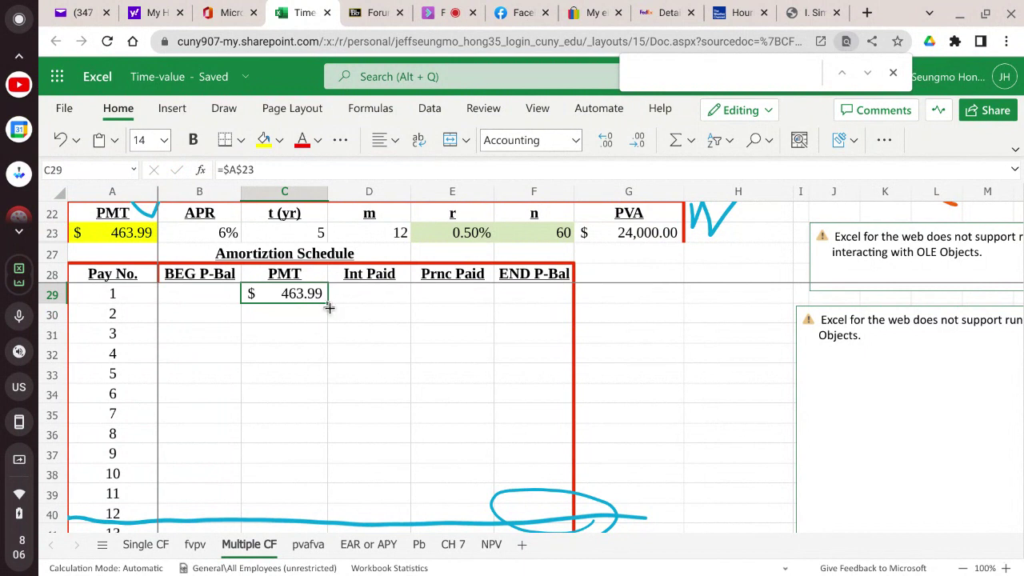
{"action": "left_click_drag", "start_coordinate": [328, 307], "coordinate": [282, 470]}
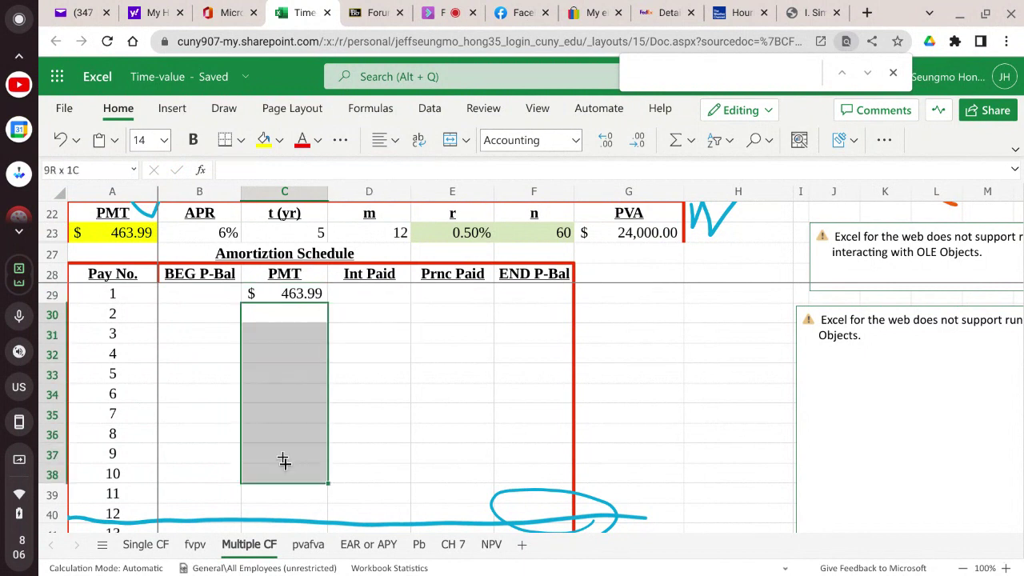
{"action": "left_click", "coordinate": [256, 294]}
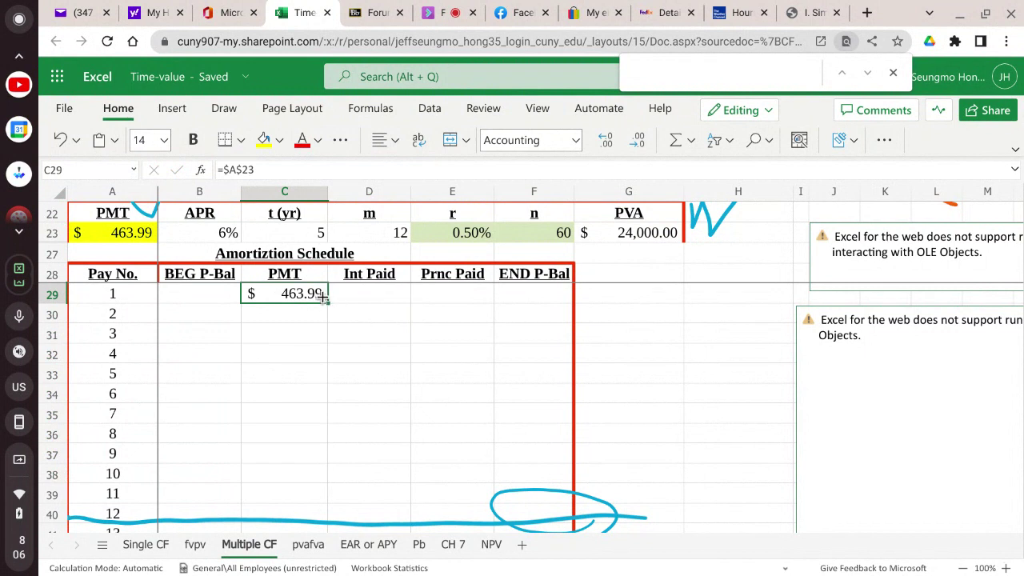
{"action": "left_click_drag", "start_coordinate": [327, 300], "coordinate": [300, 432]}
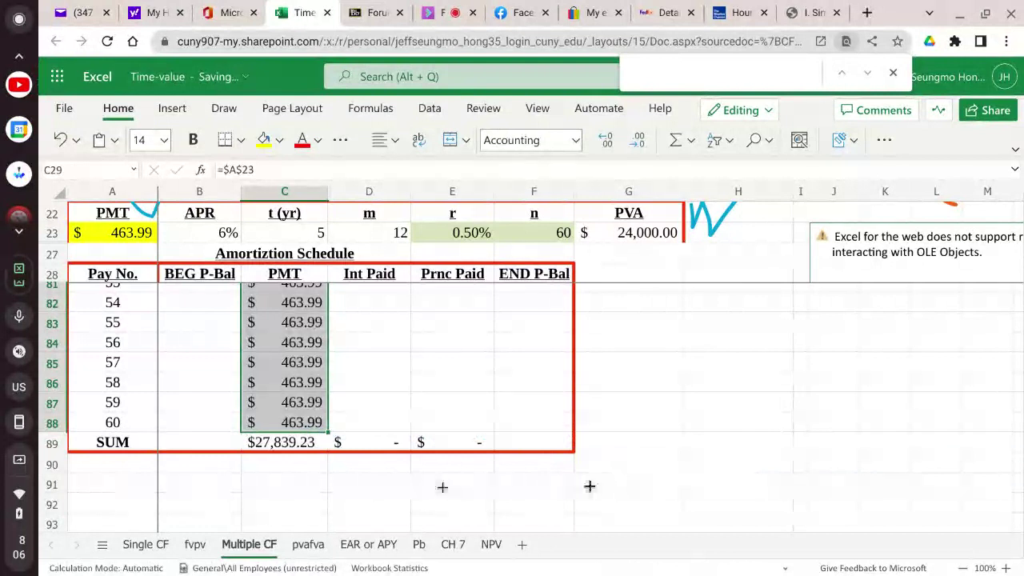
- Examine the PMT column's sum formula in C89 and look through the filled payments and the rows below the schedule
{"action": "left_click", "coordinate": [216, 488]}
{"action": "left_click", "coordinate": [271, 444]}
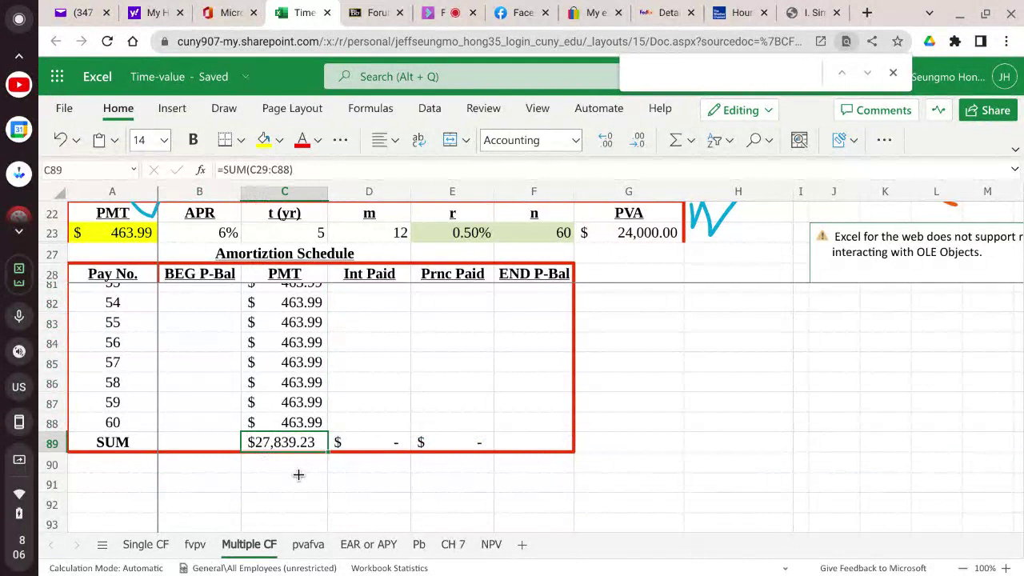
{"action": "scroll", "coordinate": [624, 336], "scroll_direction": "up", "scroll_amount": 6}
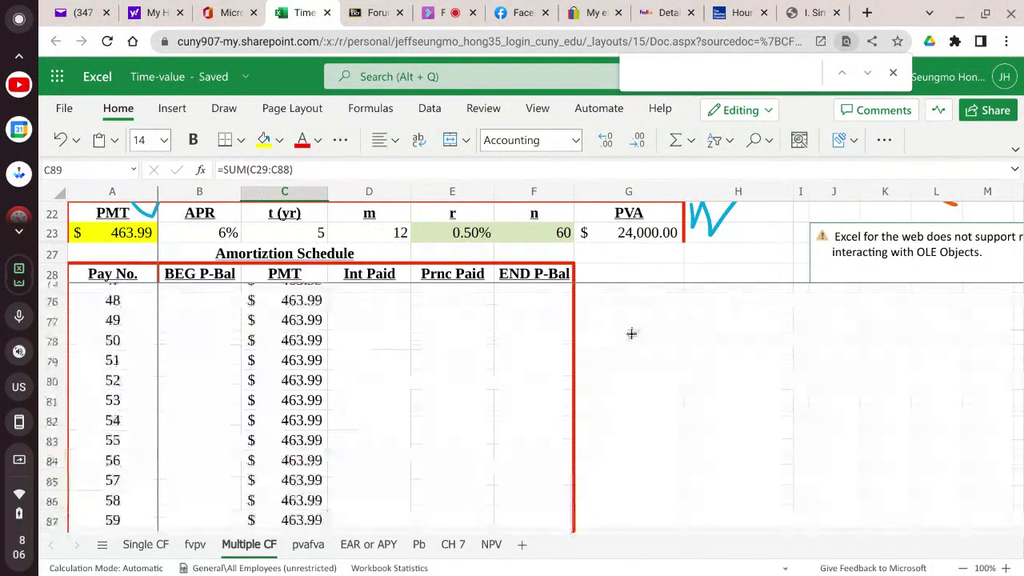
{"action": "scroll", "coordinate": [631, 333], "scroll_direction": "up", "scroll_amount": 8}
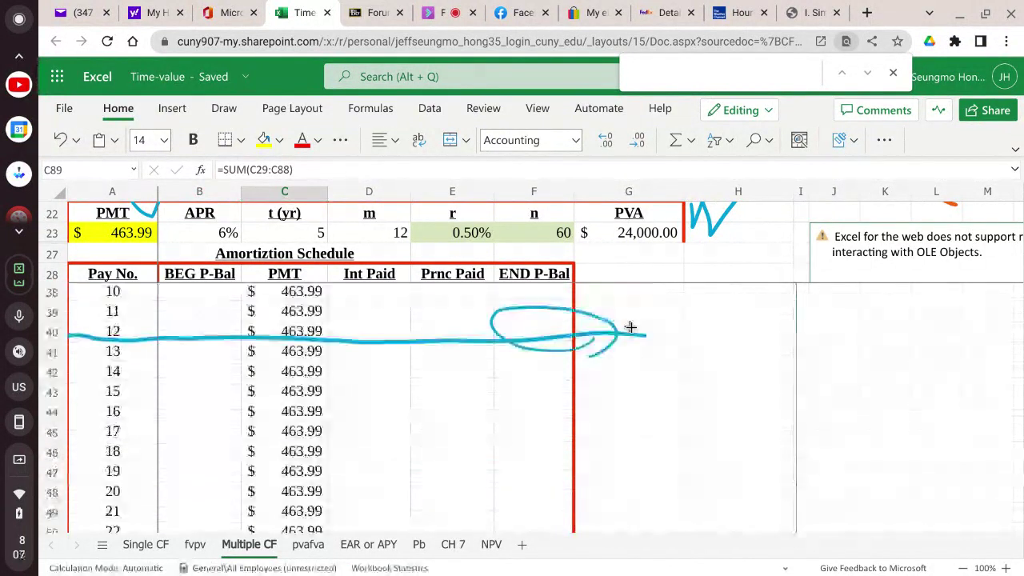
{"action": "scroll", "coordinate": [630, 327], "scroll_direction": "down", "scroll_amount": 1}
{"action": "scroll", "coordinate": [631, 327], "scroll_direction": "down", "scroll_amount": 20}
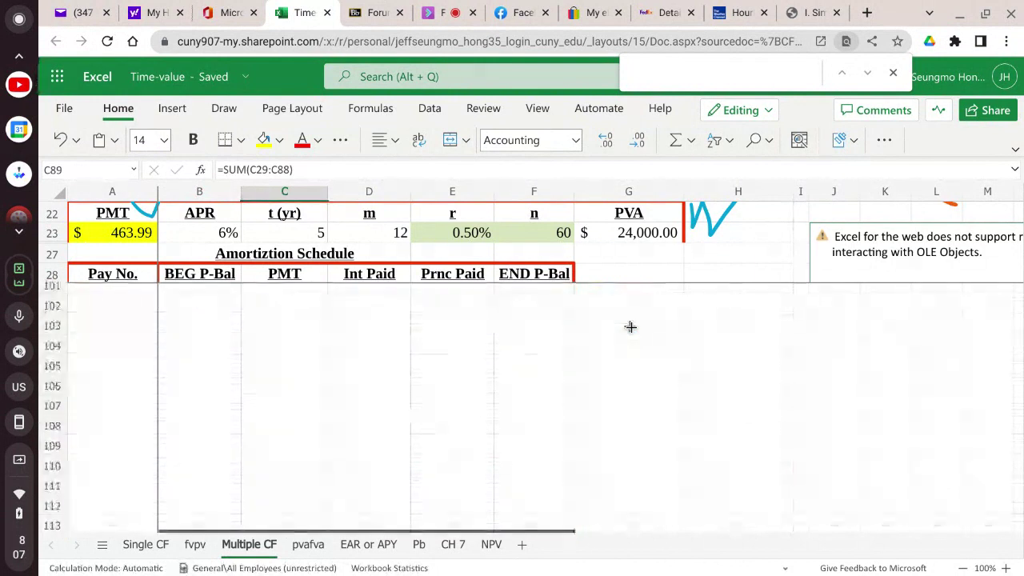
{"action": "scroll", "coordinate": [630, 326], "scroll_direction": "down", "scroll_amount": 13}
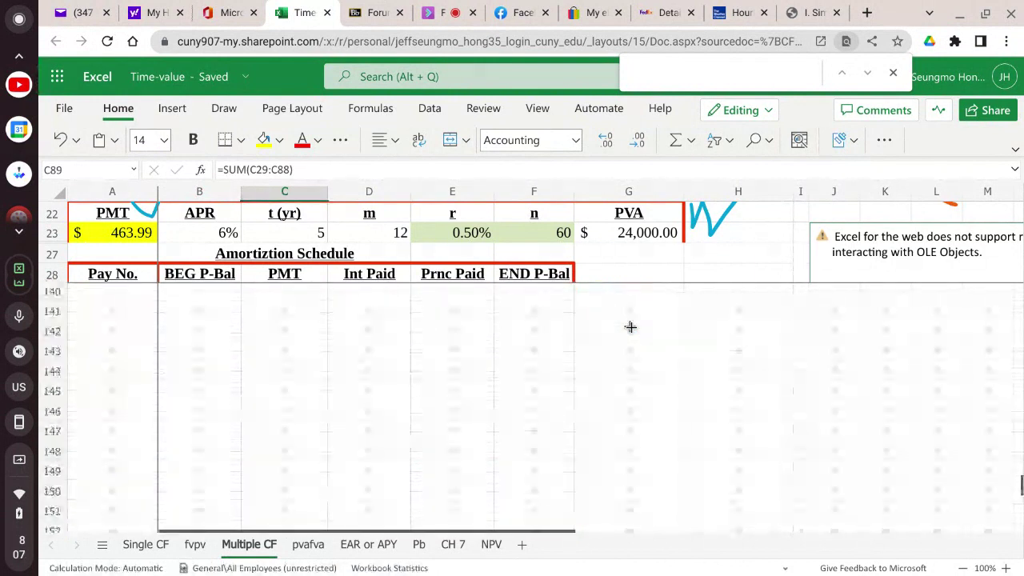
{"action": "scroll", "coordinate": [631, 327], "scroll_direction": "down", "scroll_amount": 12}
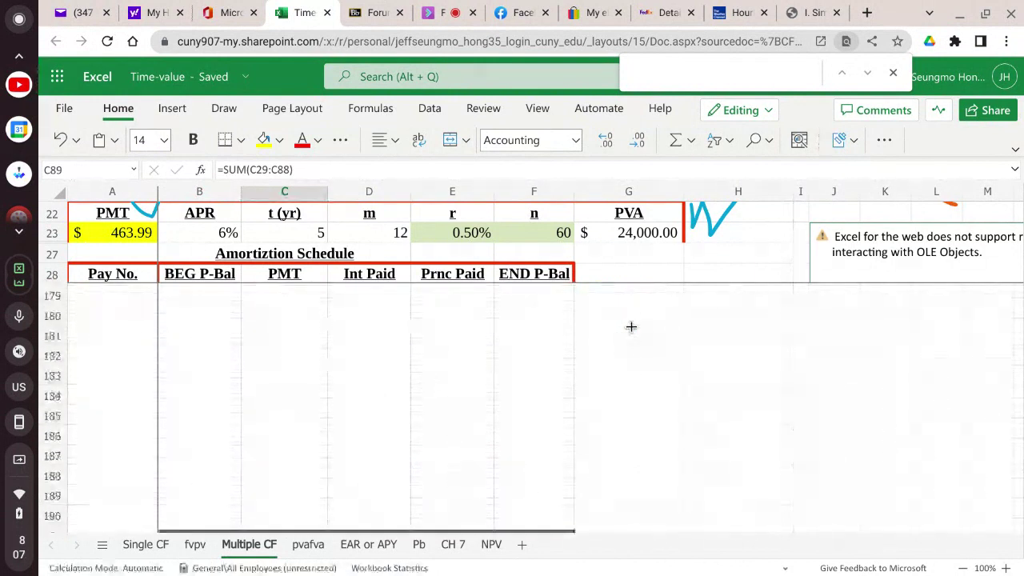
{"action": "scroll", "coordinate": [630, 326], "scroll_direction": "down", "scroll_amount": 10}
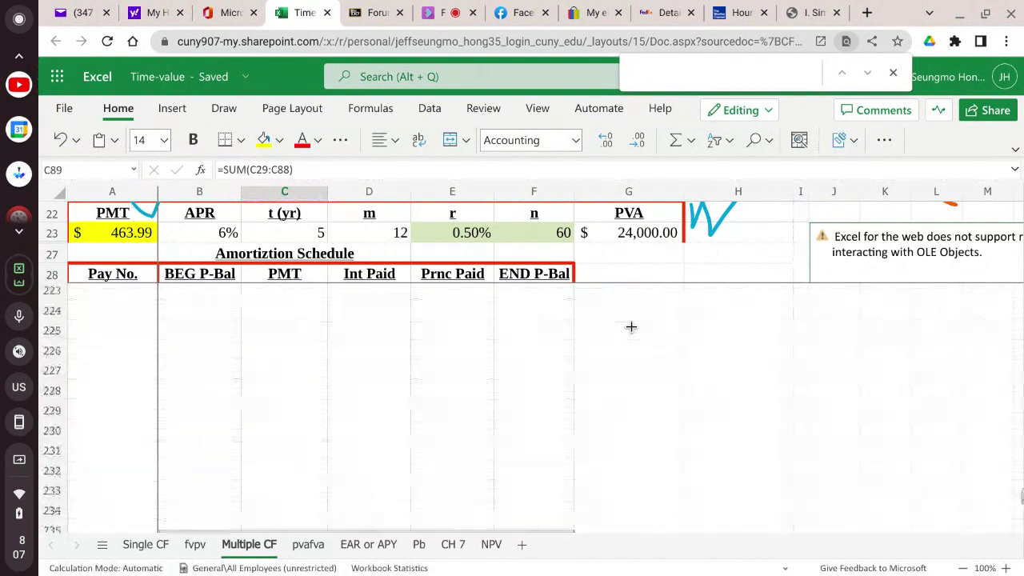
{"action": "scroll", "coordinate": [638, 324], "scroll_direction": "up", "scroll_amount": 20}
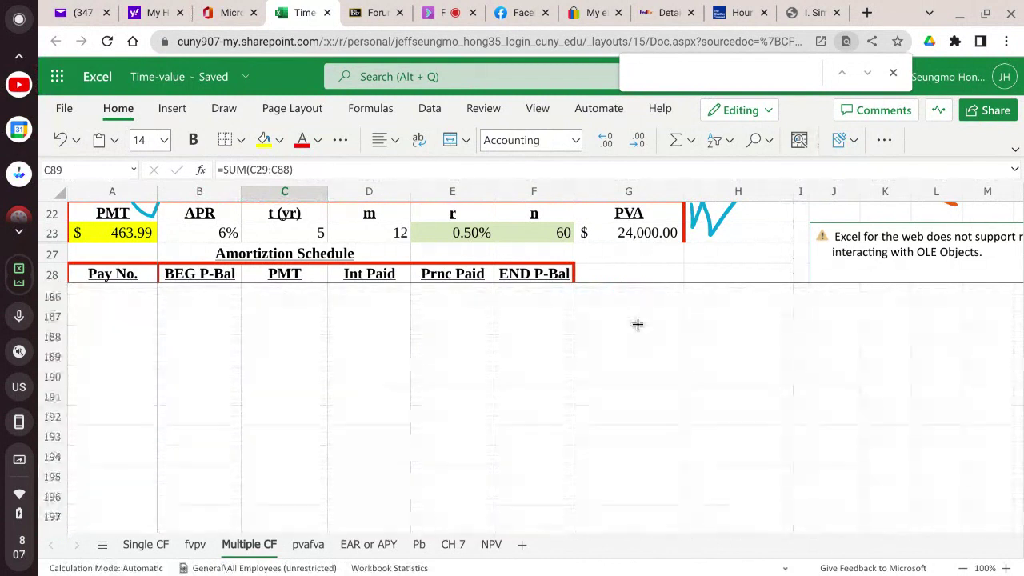
{"action": "scroll", "coordinate": [638, 324], "scroll_direction": "up", "scroll_amount": 20}
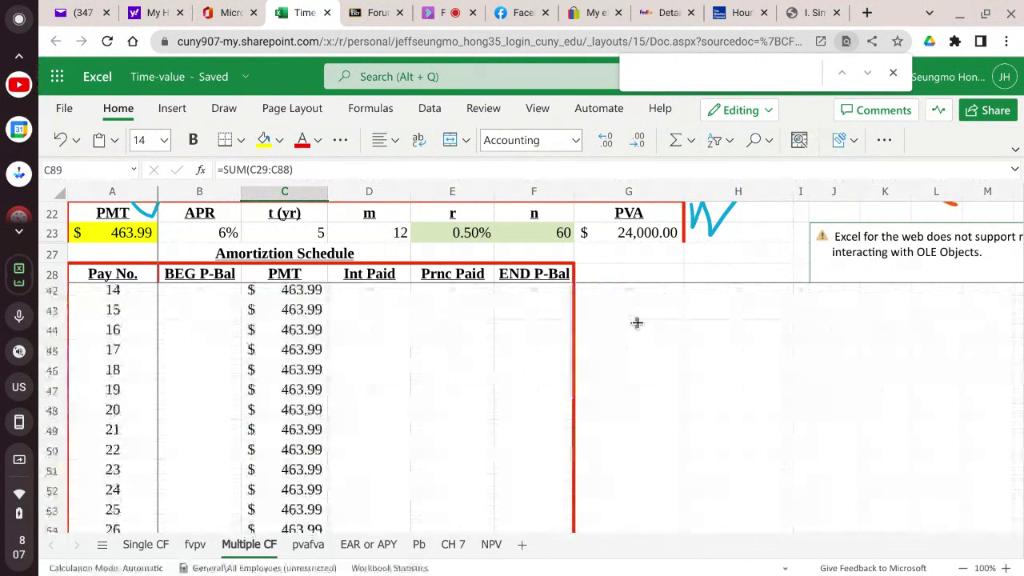
{"action": "scroll", "coordinate": [637, 322], "scroll_direction": "up", "scroll_amount": 4}
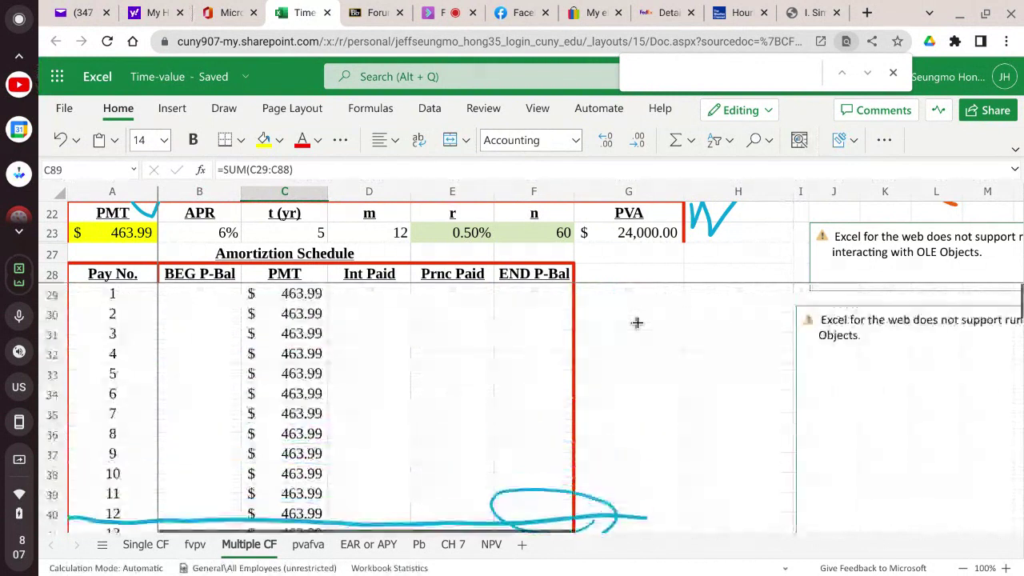
- Enter the formula =G23 in the first BEG P-Bal cell, B29, to bring in the loan's present value
{"action": "left_click", "coordinate": [187, 294]}
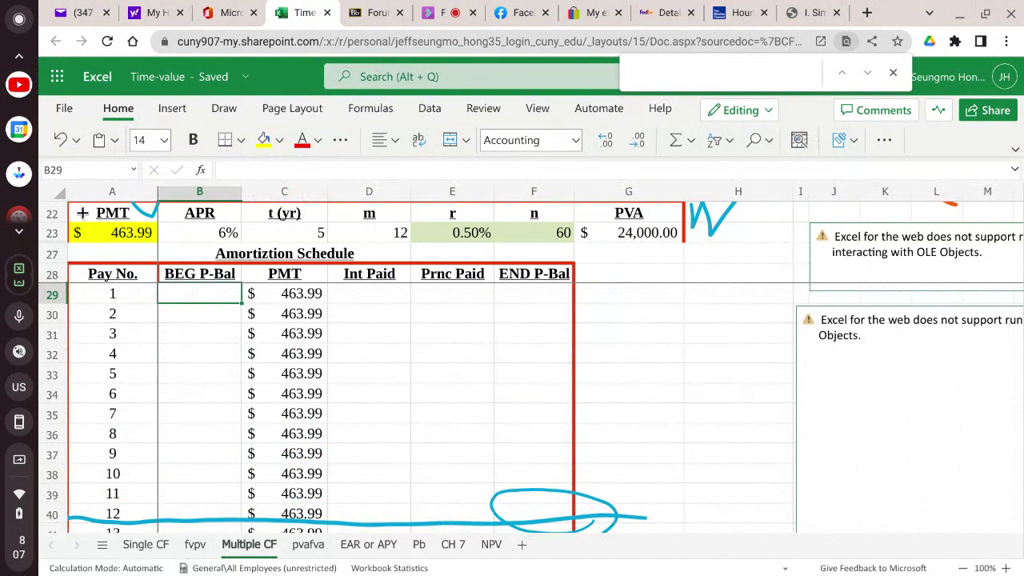
{"action": "key", "text": "F2"}
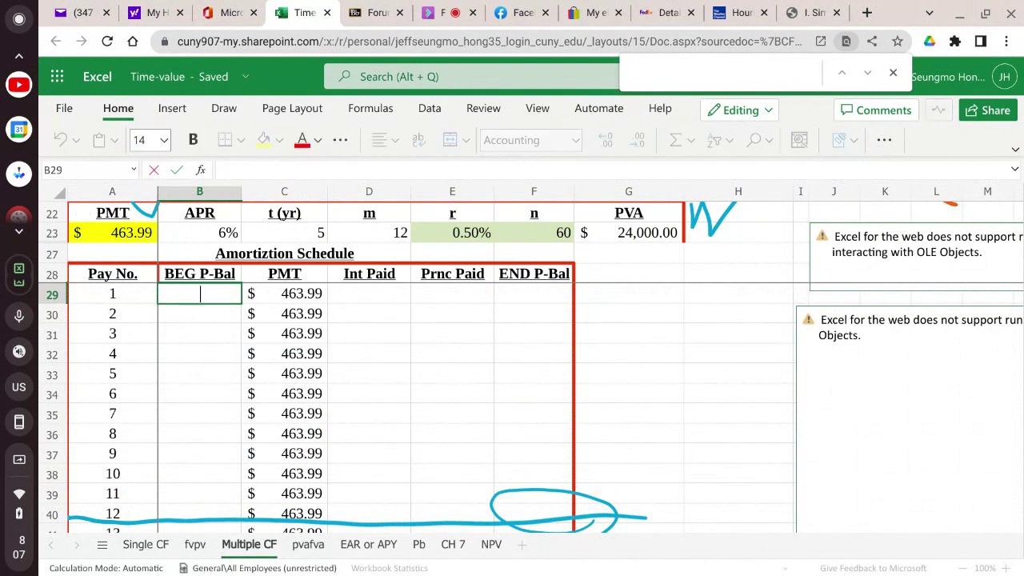
{"action": "type", "text": "="}
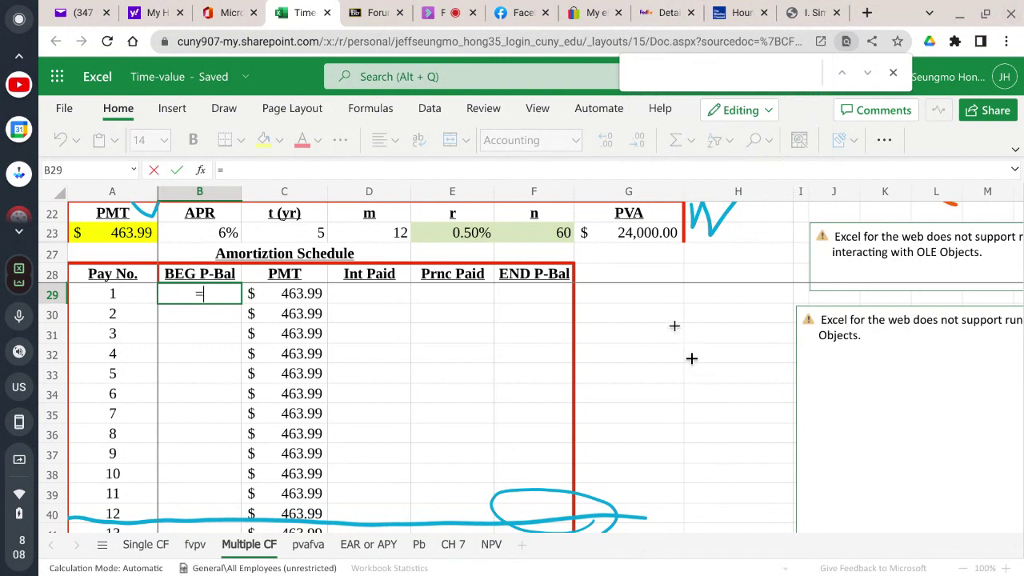
{"action": "left_click", "coordinate": [641, 233]}
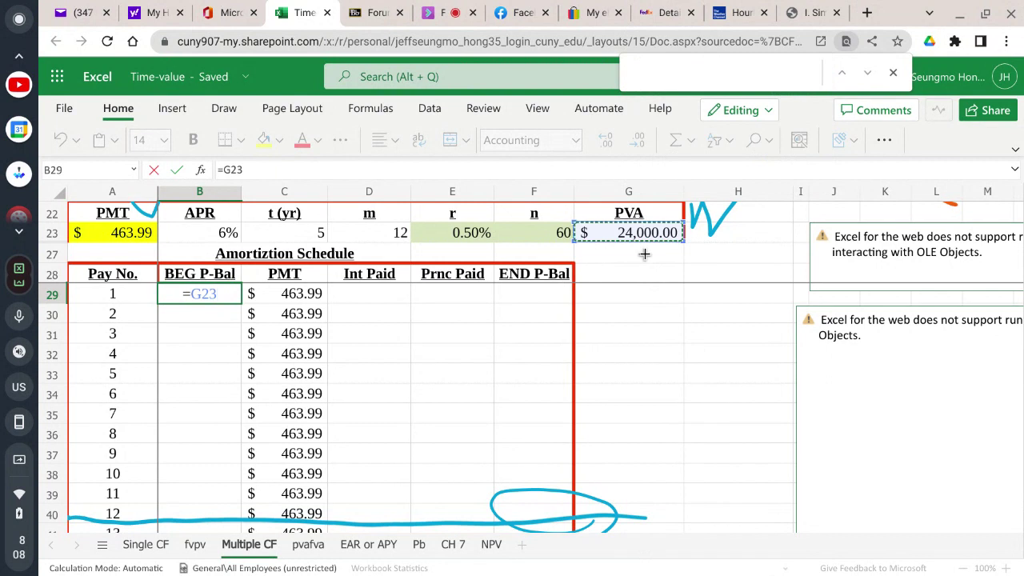
{"action": "key", "text": "Tab"}
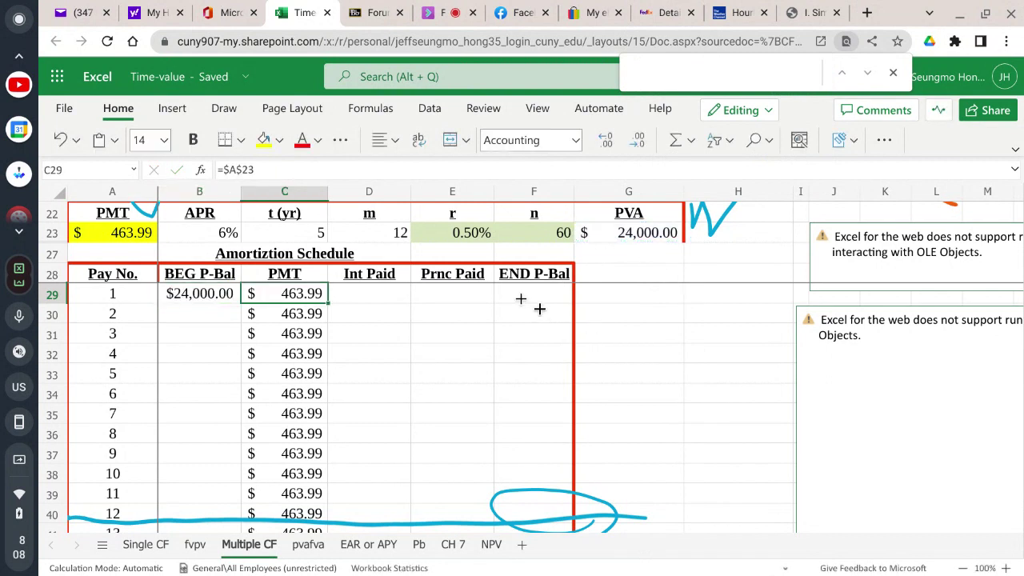
- Enter =$E$23*B29 in the first Int Paid cell, D29, with an absolute reference to the periodic rate
{"action": "left_click", "coordinate": [367, 293]}
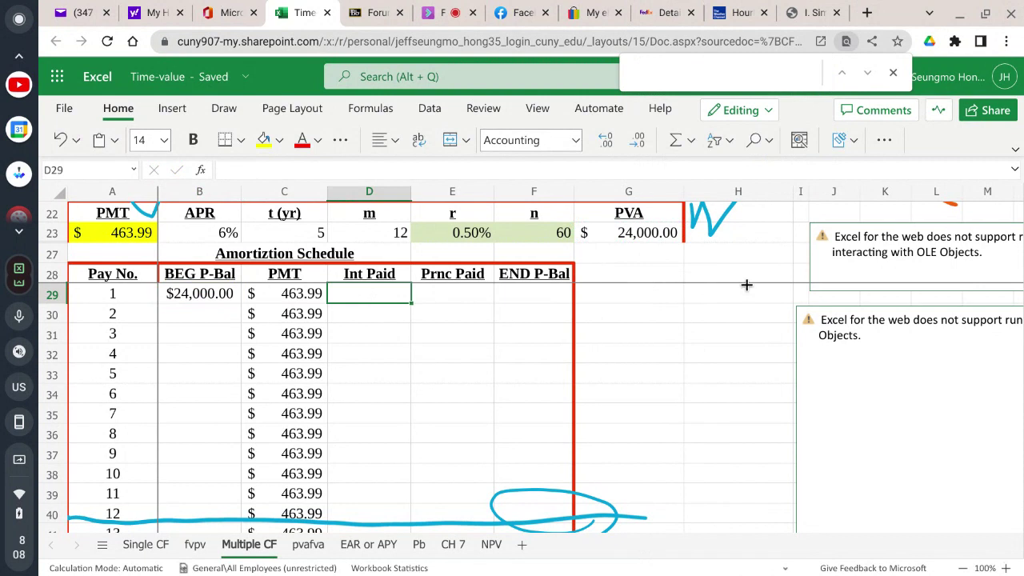
{"action": "left_click", "coordinate": [285, 294]}
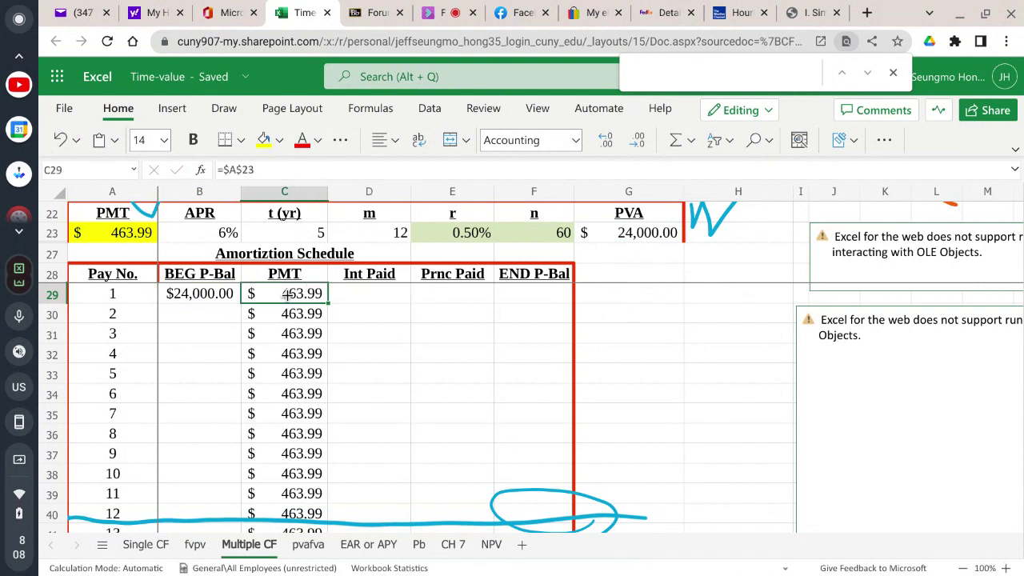
{"action": "left_click", "coordinate": [361, 296]}
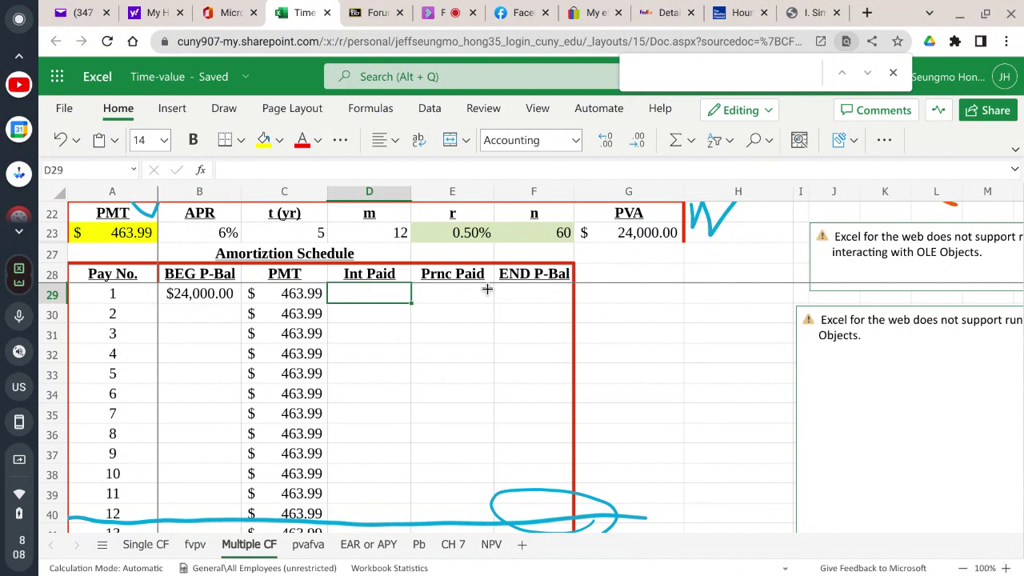
{"action": "type", "text": "-"}
{"action": "key", "text": "BackSpace"}
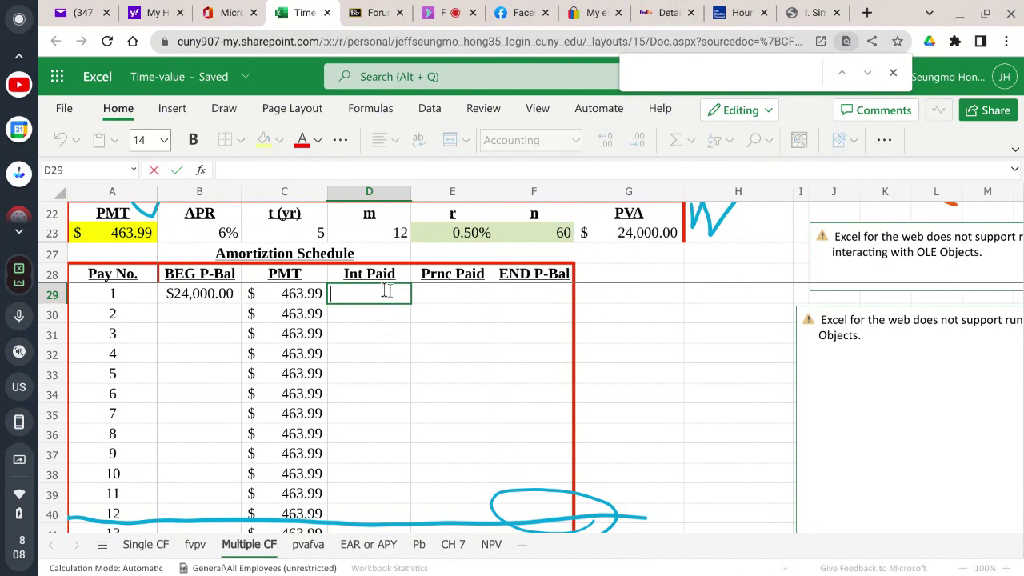
{"action": "type", "text": "="}
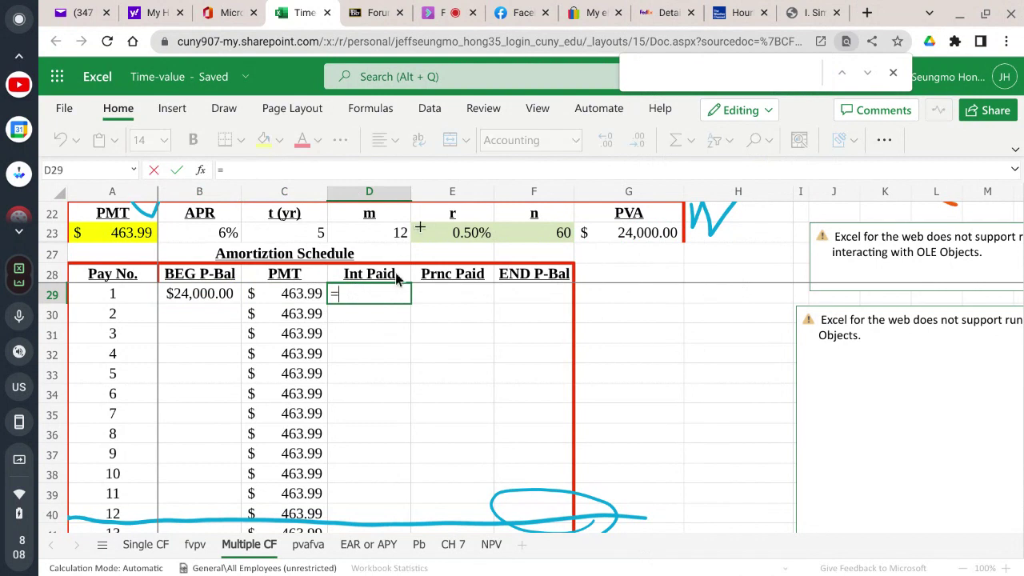
{"action": "left_click", "coordinate": [463, 233]}
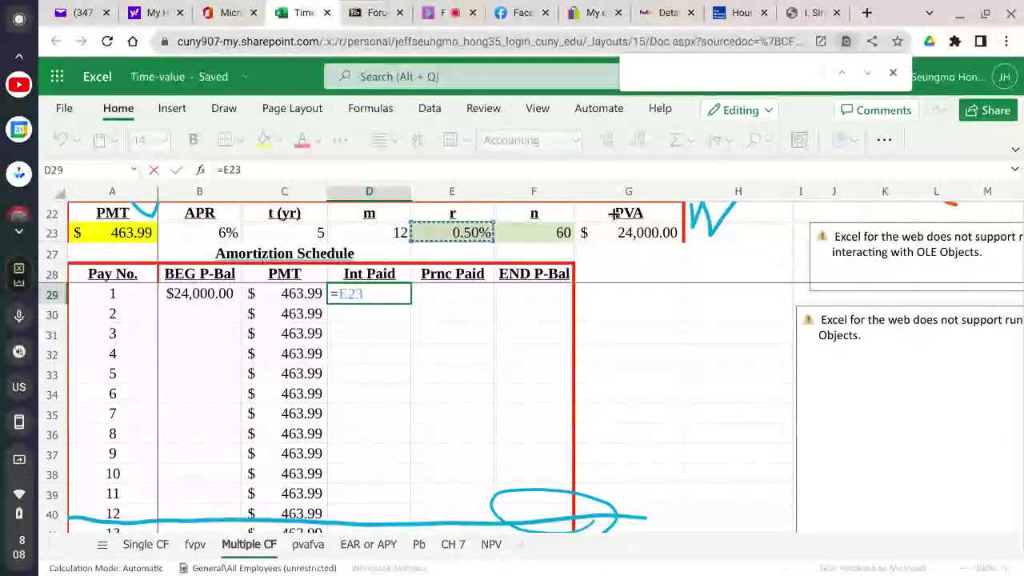
{"action": "key", "text": "F4"}
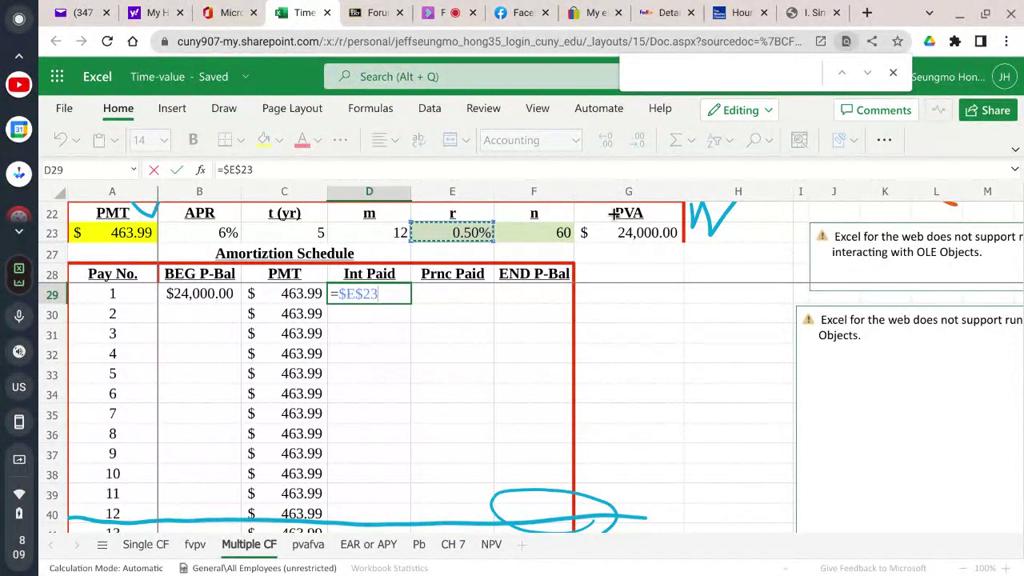
{"action": "type", "text": "*"}
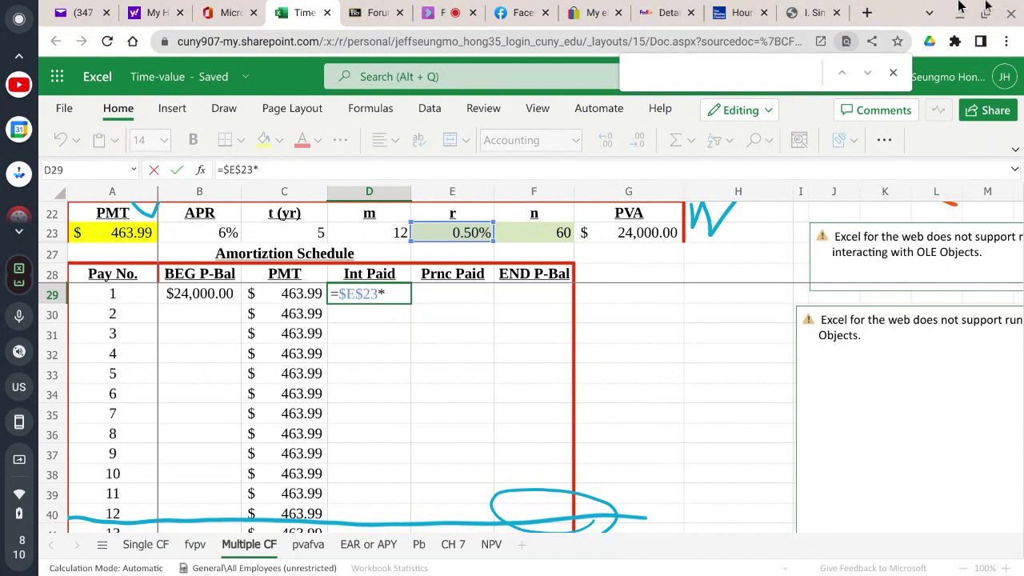
{"action": "left_click", "coordinate": [189, 295]}
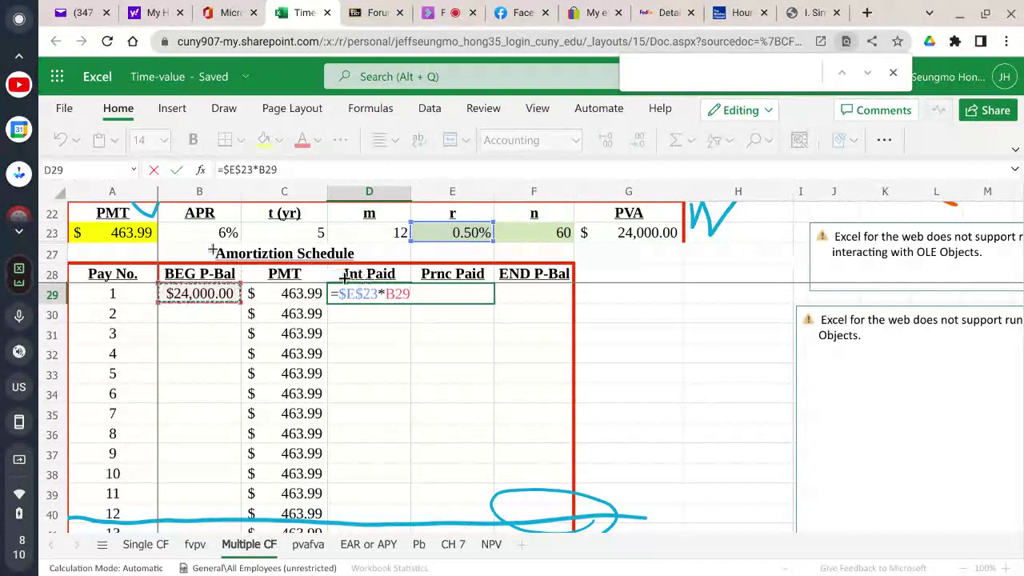
{"action": "left_click", "coordinate": [178, 171]}
- Enter =C29-D29 in the first Prnc Paid cell, E29, to subtract the interest from the payment
{"action": "left_click", "coordinate": [461, 295]}
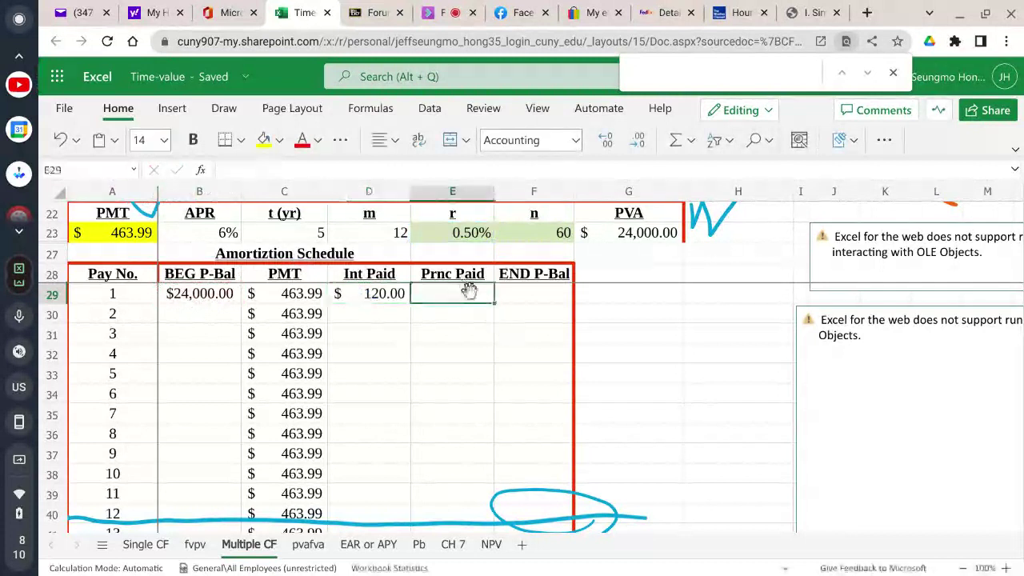
{"action": "type", "text": "="}
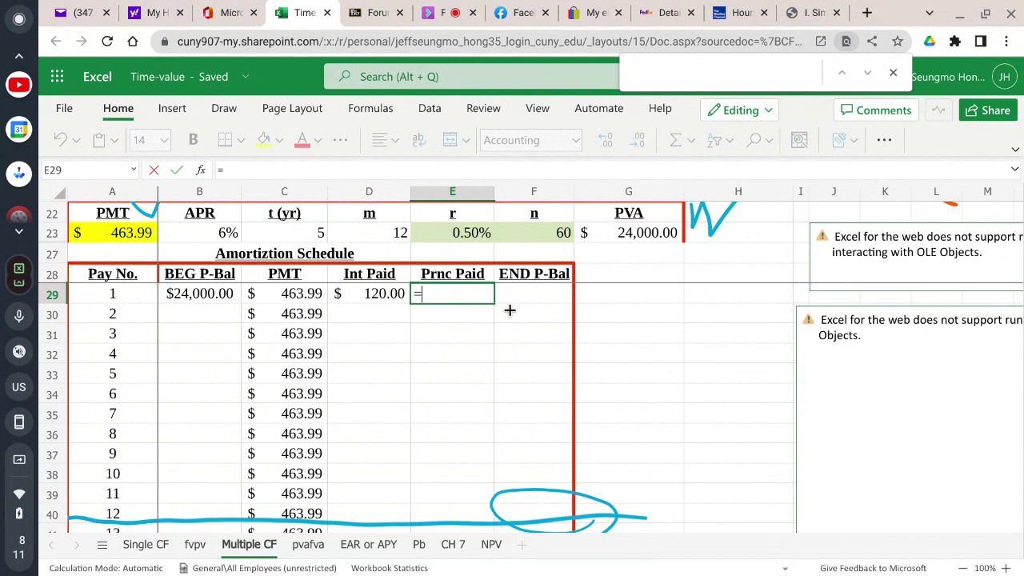
{"action": "left_click", "coordinate": [279, 296]}
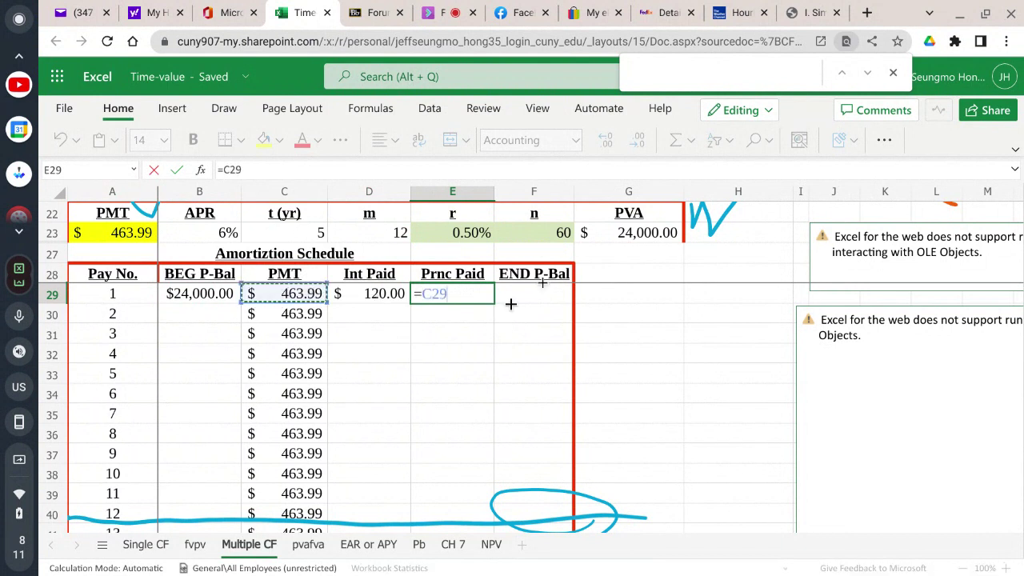
{"action": "type", "text": "-"}
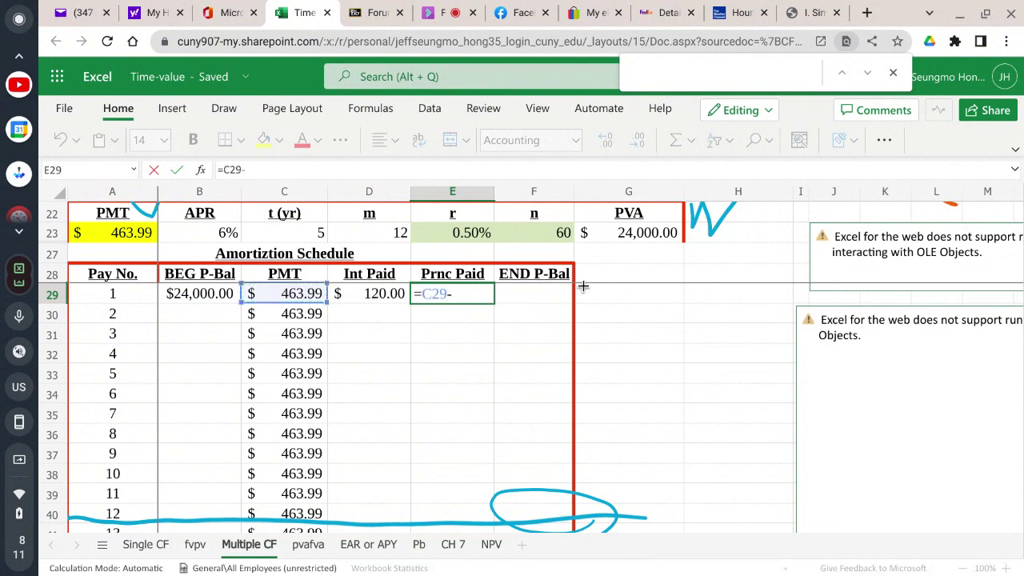
{"action": "left_click", "coordinate": [374, 293]}
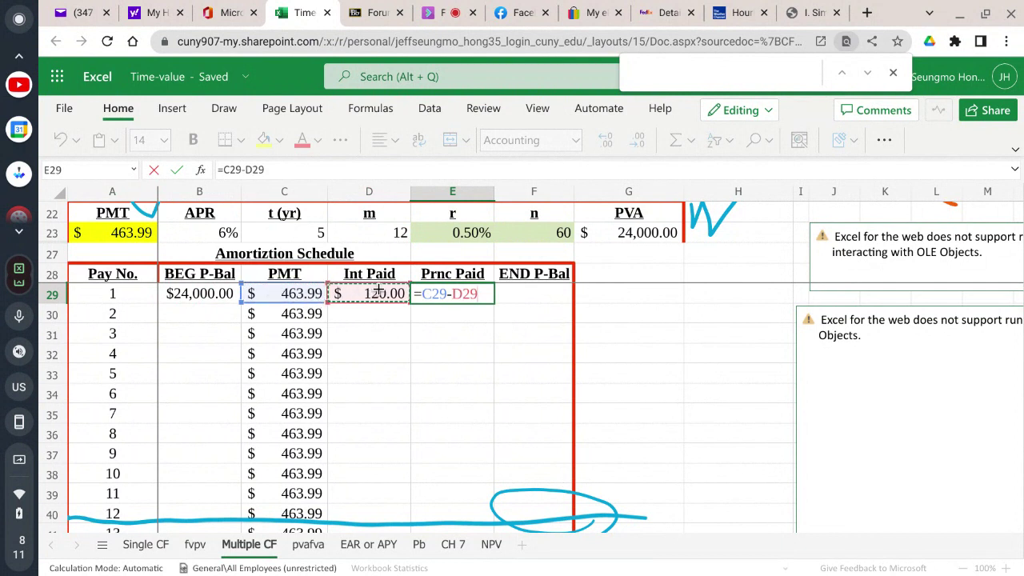
{"action": "left_click", "coordinate": [177, 170]}
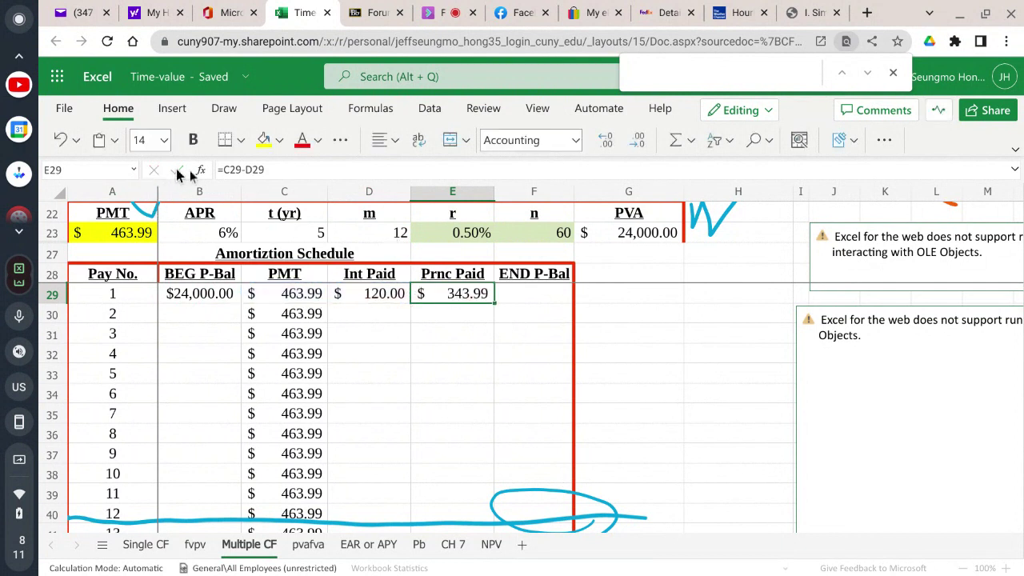
- Enter =B29-E29 in the first END P-Bal cell, F29, to subtract the principal paid from the beginning balance
{"action": "left_click", "coordinate": [539, 291]}
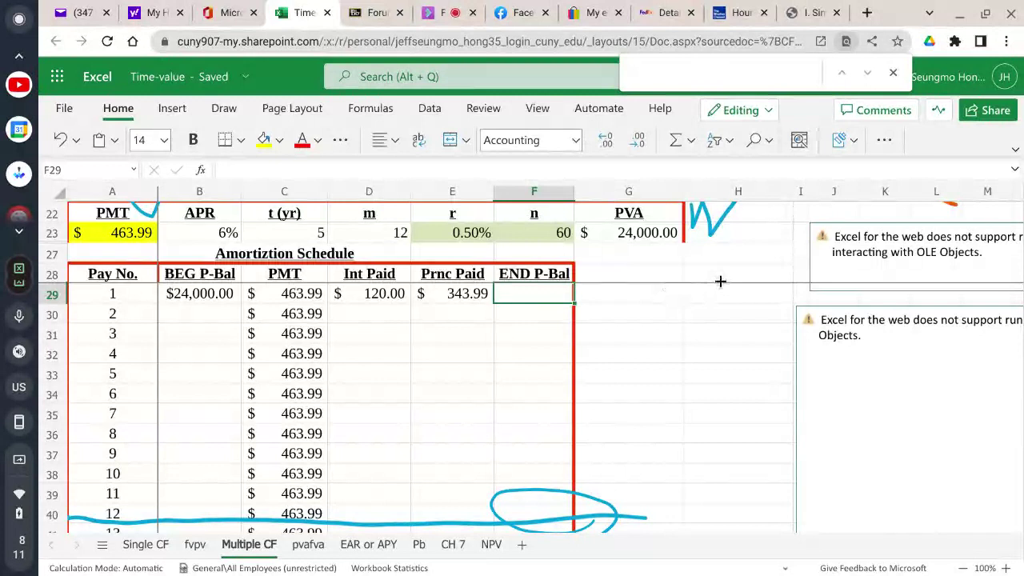
{"action": "type", "text": "="}
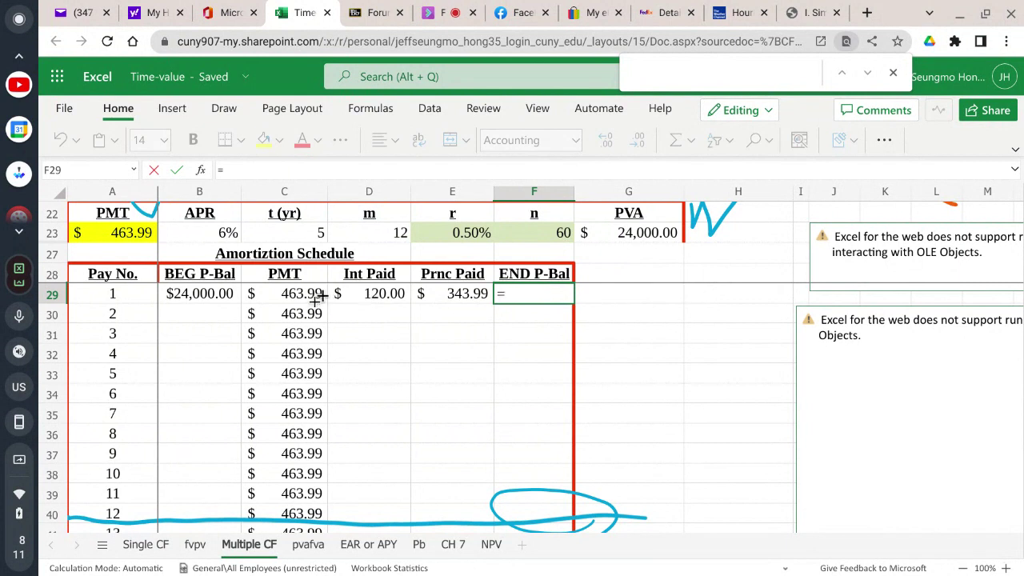
{"action": "left_click", "coordinate": [210, 295]}
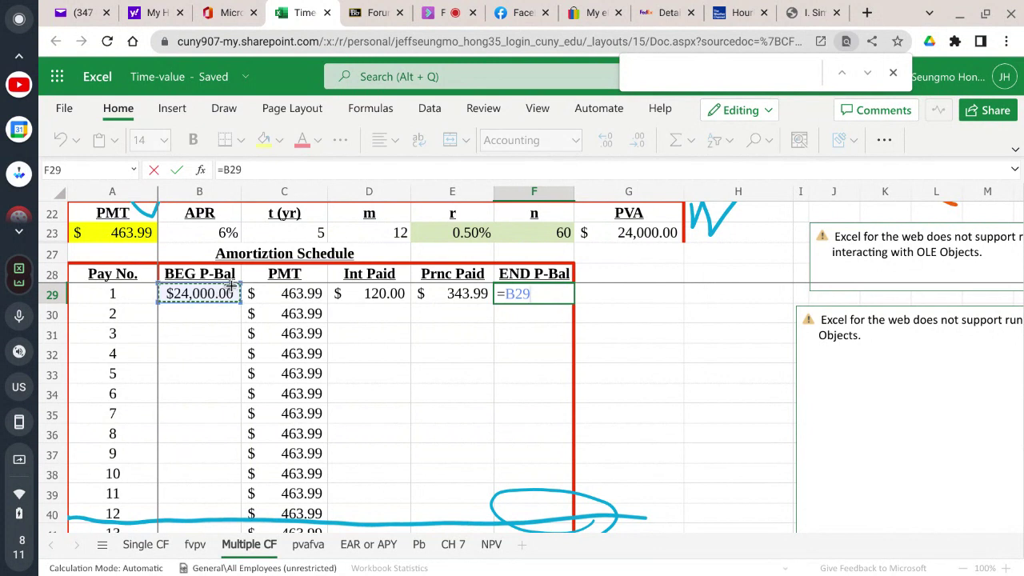
{"action": "type", "text": "-"}
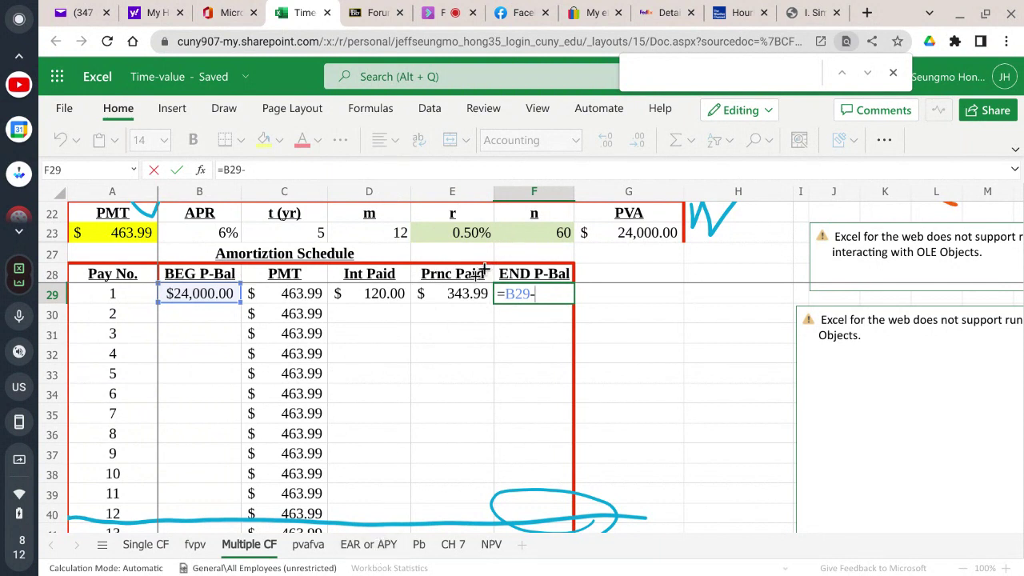
{"action": "left_click", "coordinate": [458, 293]}
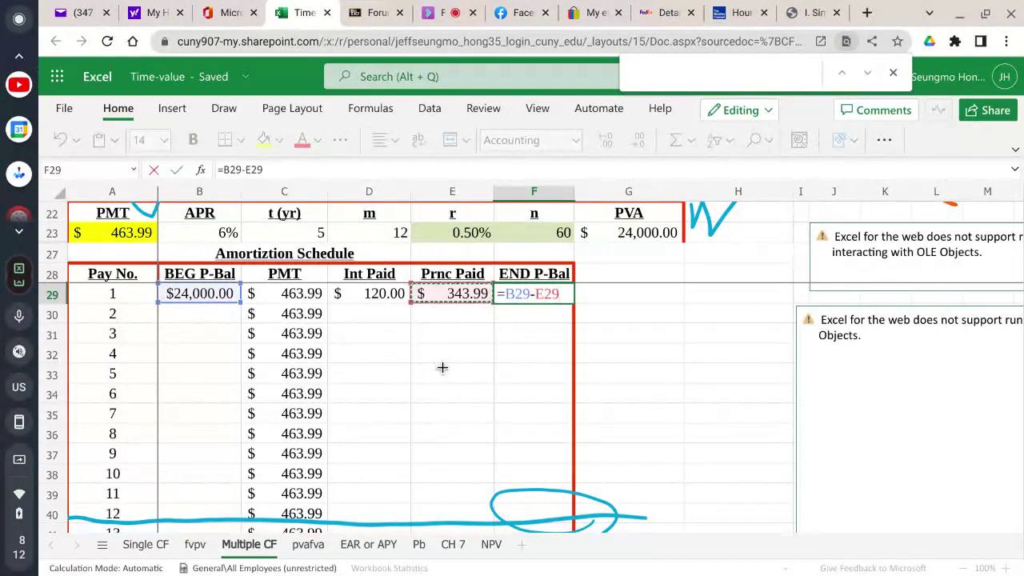
{"action": "left_click", "coordinate": [177, 170]}
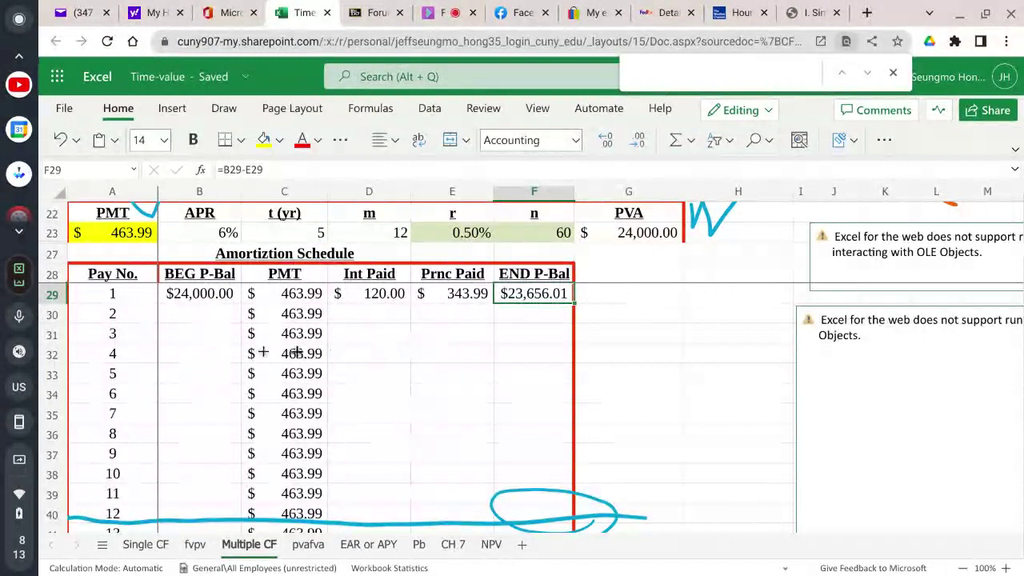
- Enter =F29 as payment 2's beginning balance in B30 to carry over the previous ending balance
{"action": "left_click", "coordinate": [188, 316]}
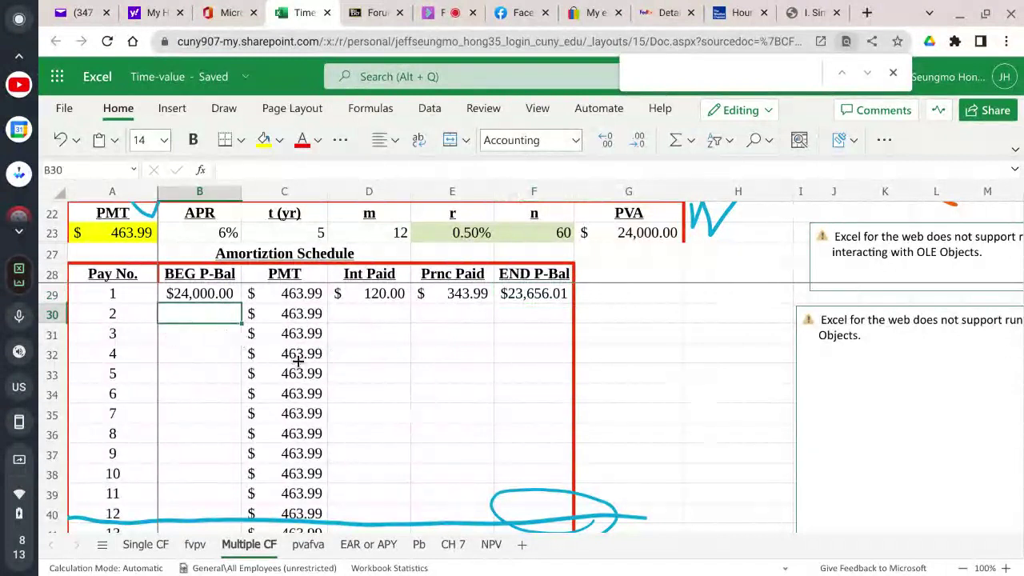
{"action": "type", "text": "="}
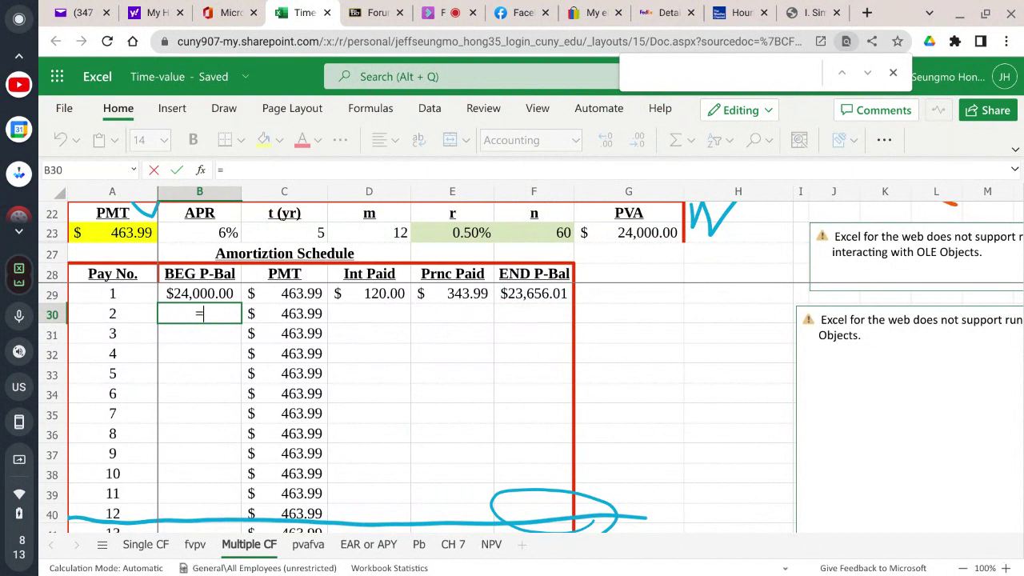
{"action": "left_click", "coordinate": [556, 293]}
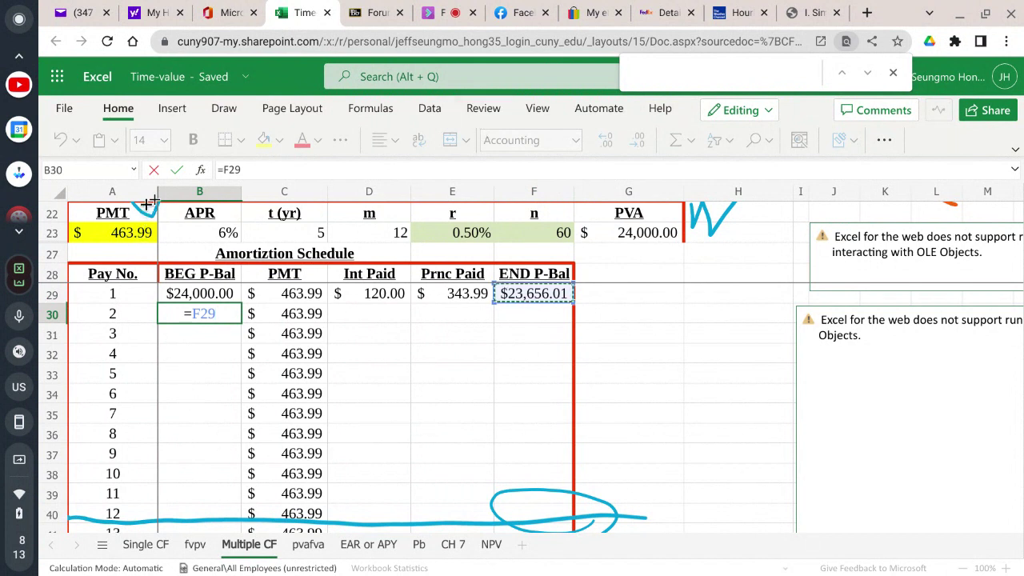
{"action": "left_click", "coordinate": [180, 168]}
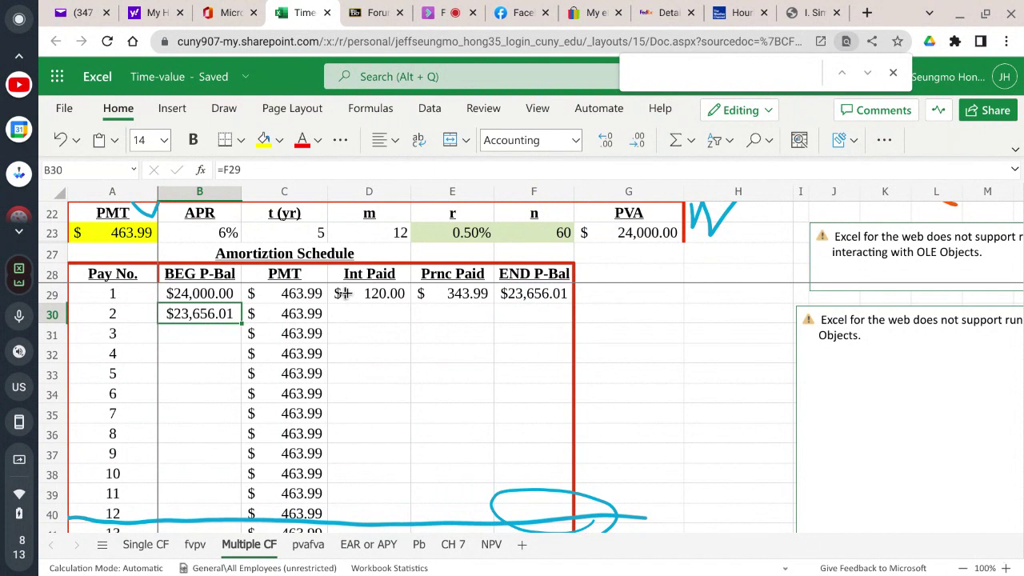
- Fill the interest, principal and ending balance formulas in D29:F29 down one row to payment 2
{"action": "left_click_drag", "start_coordinate": [345, 295], "coordinate": [436, 296]}
{"action": "left_click_drag", "start_coordinate": [497, 296], "coordinate": [542, 313]}
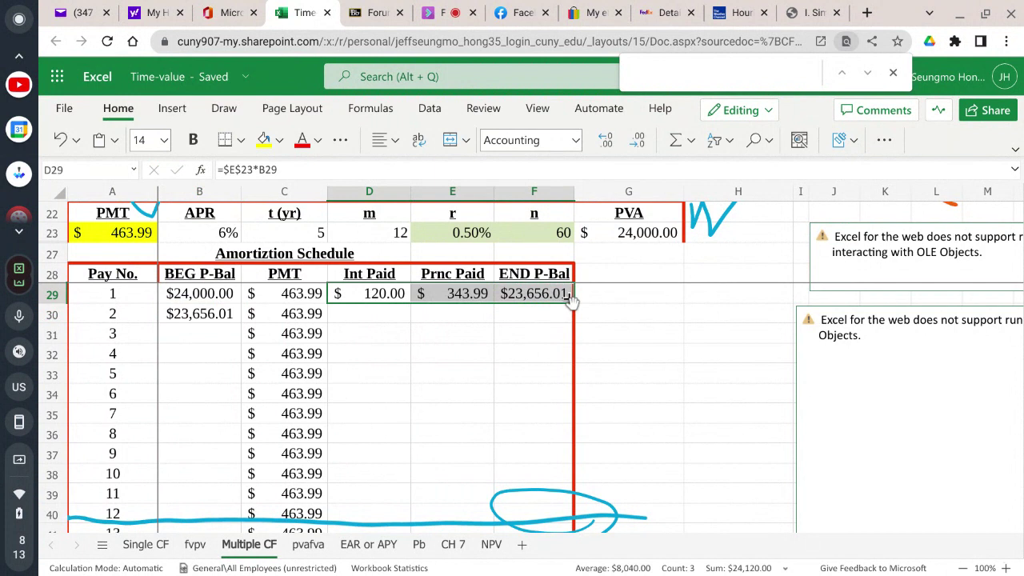
{"action": "left_click_drag", "start_coordinate": [572, 296], "coordinate": [552, 312]}
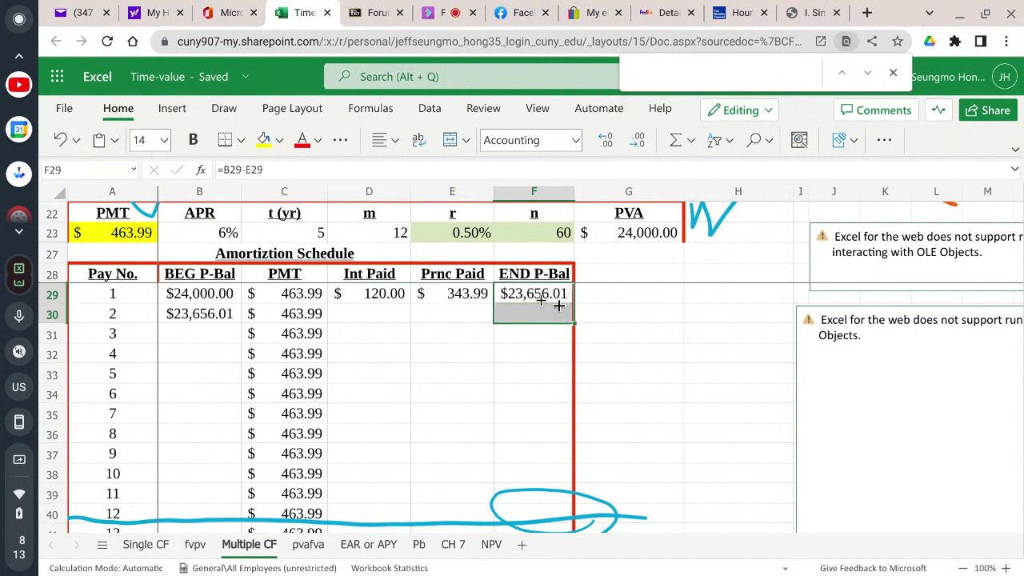
{"action": "left_click", "coordinate": [360, 294]}
{"action": "left_click_drag", "start_coordinate": [429, 294], "coordinate": [574, 303]}
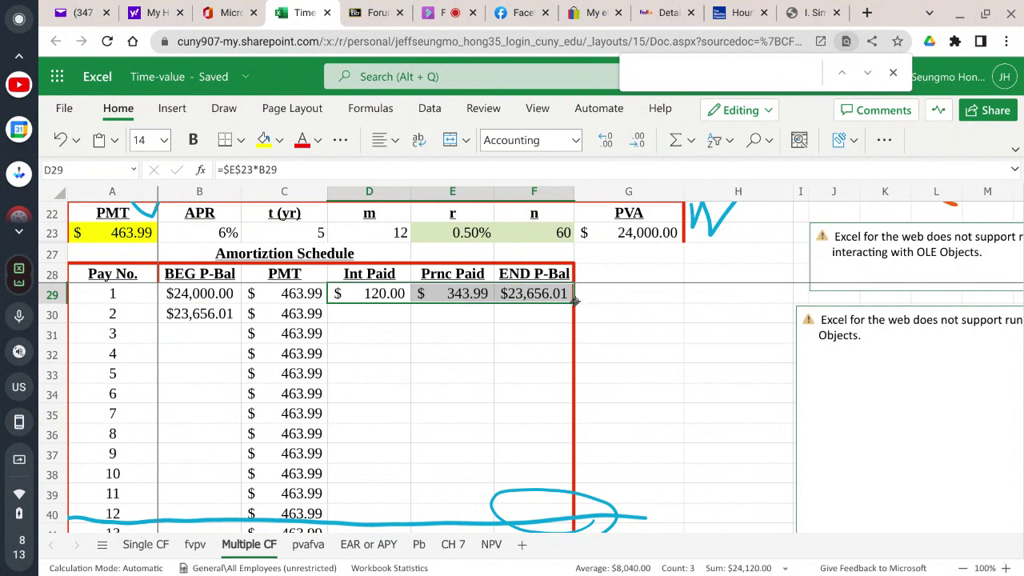
{"action": "left_click_drag", "start_coordinate": [571, 304], "coordinate": [570, 317]}
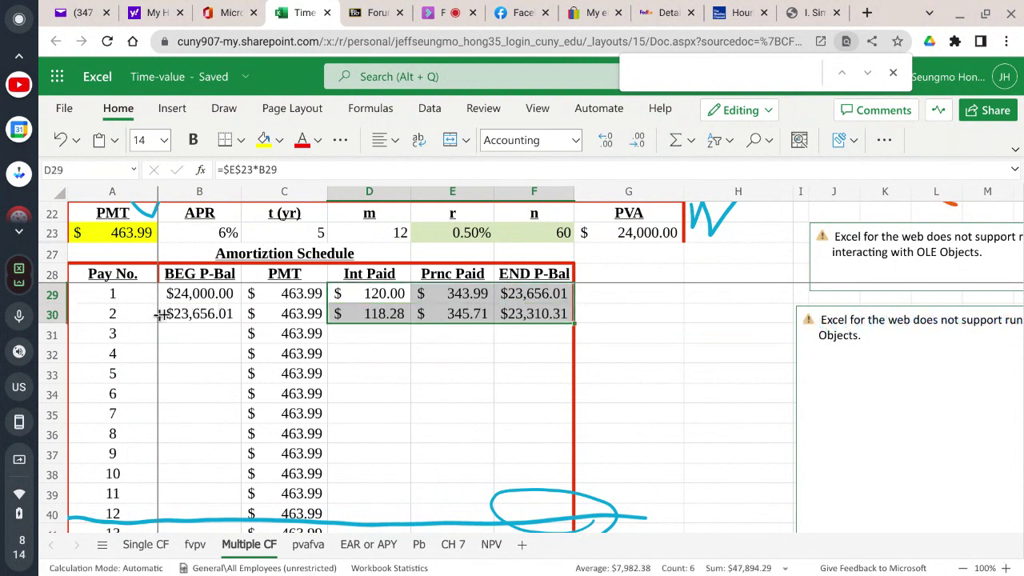
- Fill payment 2's formulas in B30:F30 down through payment 60 in row 88 to complete the amortization schedule
{"action": "left_click_drag", "start_coordinate": [164, 314], "coordinate": [503, 317]}
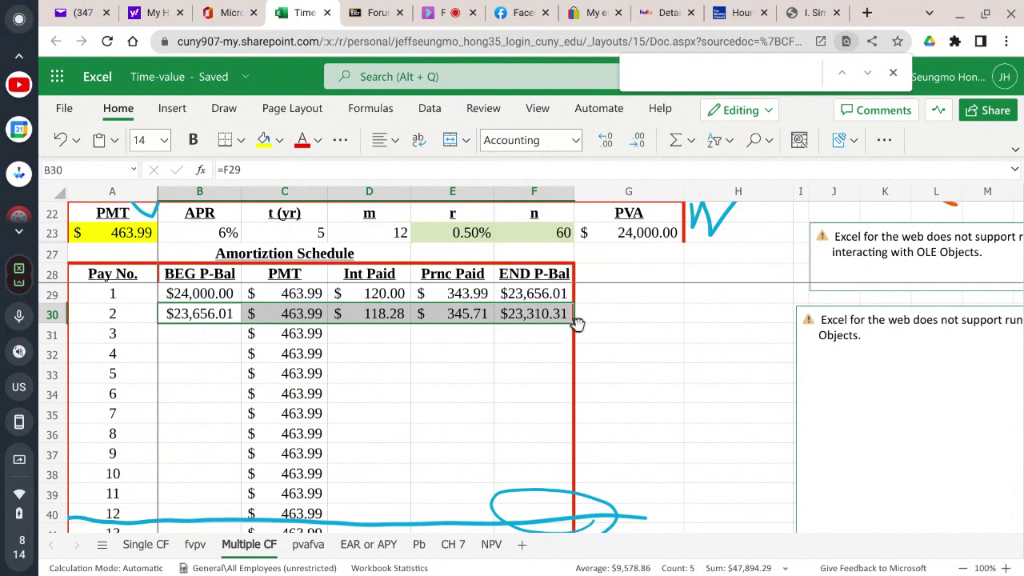
{"action": "left_click_drag", "start_coordinate": [575, 320], "coordinate": [551, 408]}
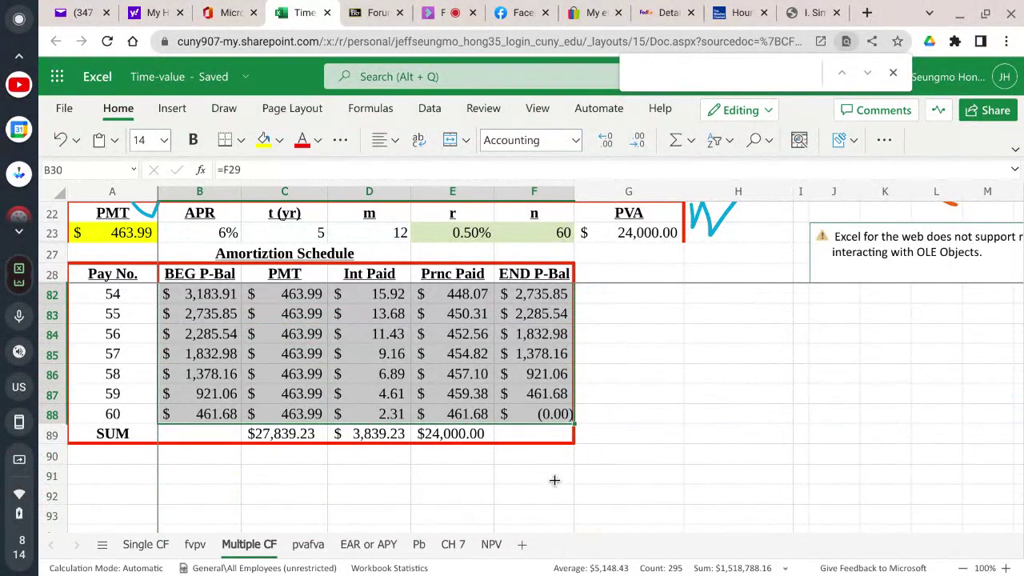
{"action": "scroll", "coordinate": [599, 450], "scroll_direction": "up", "scroll_amount": 1}
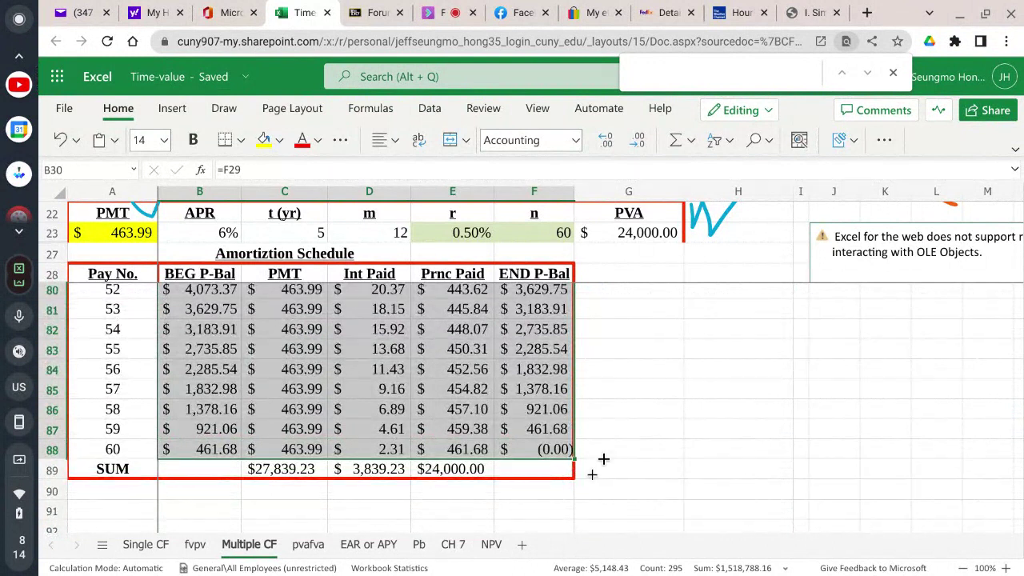
{"action": "scroll", "coordinate": [570, 485], "scroll_direction": "up", "scroll_amount": 4}
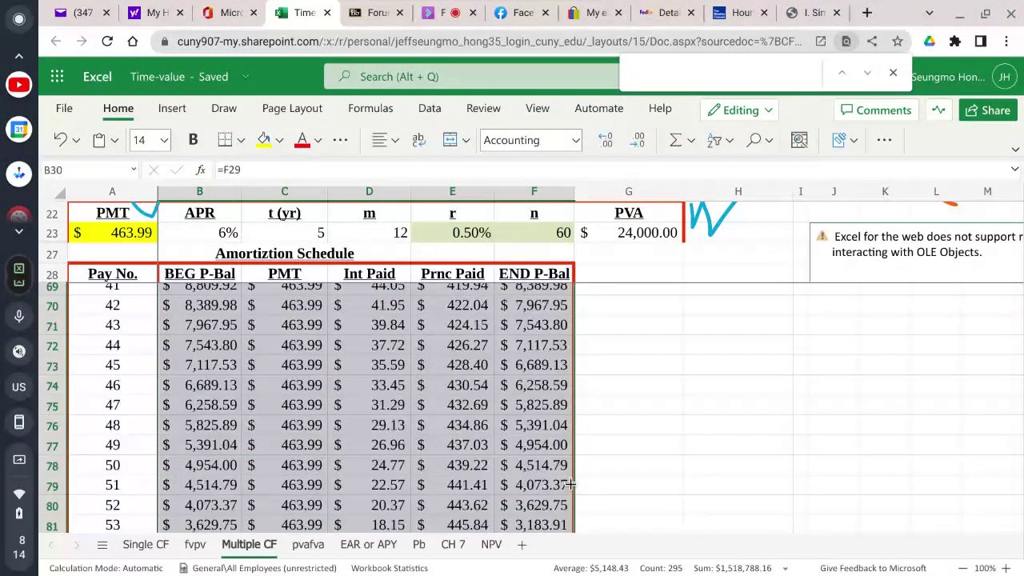
{"action": "scroll", "coordinate": [571, 484], "scroll_direction": "up", "scroll_amount": 10}
{"action": "scroll", "coordinate": [570, 484], "scroll_direction": "down", "scroll_amount": 11}
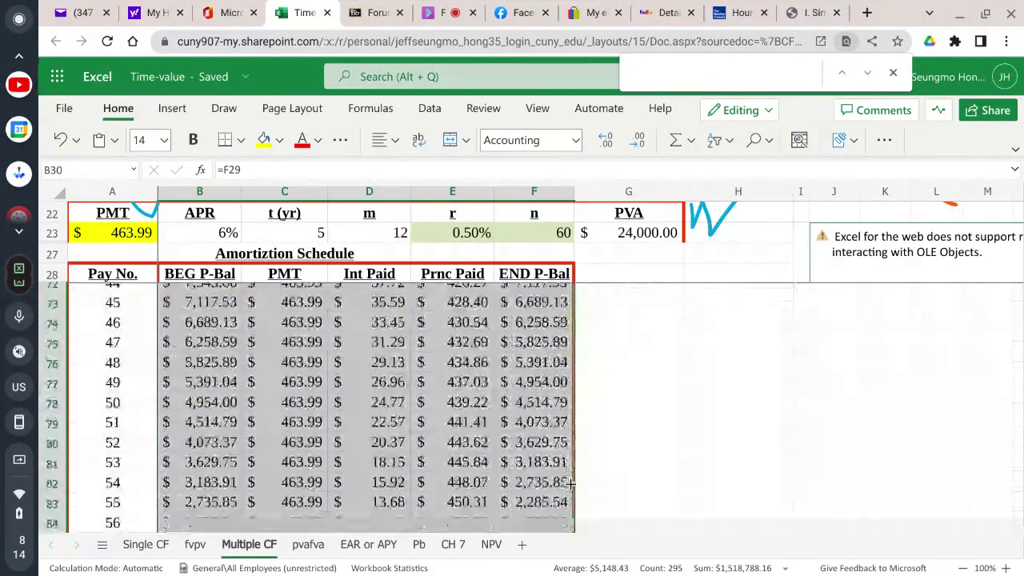
{"action": "scroll", "coordinate": [571, 484], "scroll_direction": "down", "scroll_amount": 5}
{"action": "scroll", "coordinate": [544, 433], "scroll_direction": "up", "scroll_amount": 2}
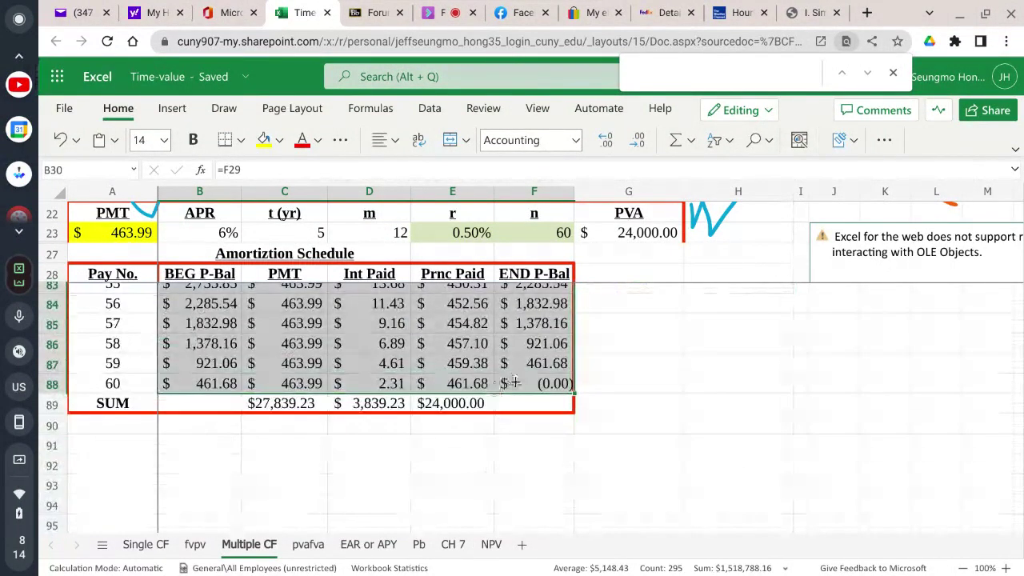
- Examine payment 60's ending balance in F88 and the SUM row's payment, interest and principal totals in C89:E89
{"action": "left_click", "coordinate": [515, 383]}
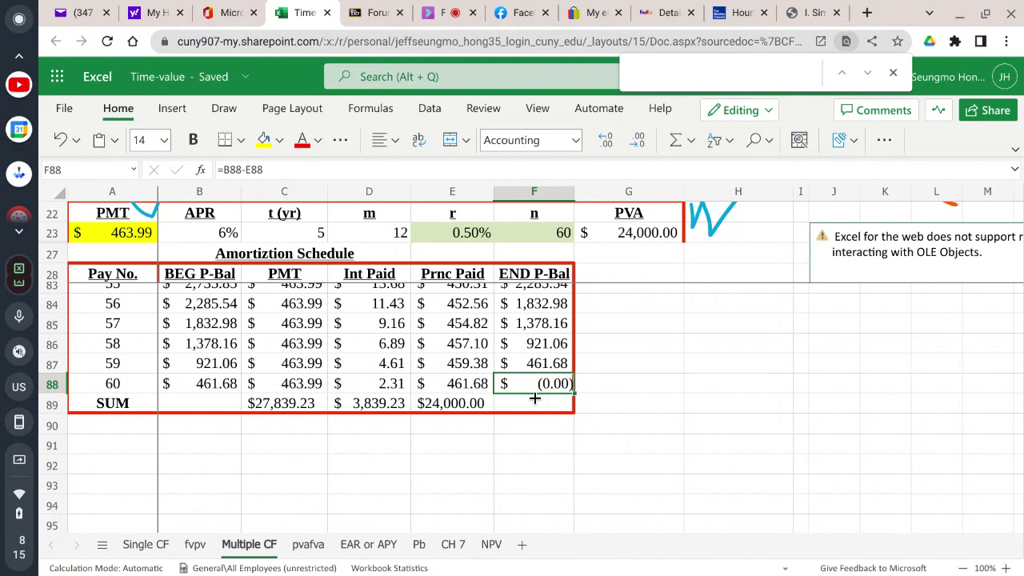
{"action": "left_click", "coordinate": [443, 402]}
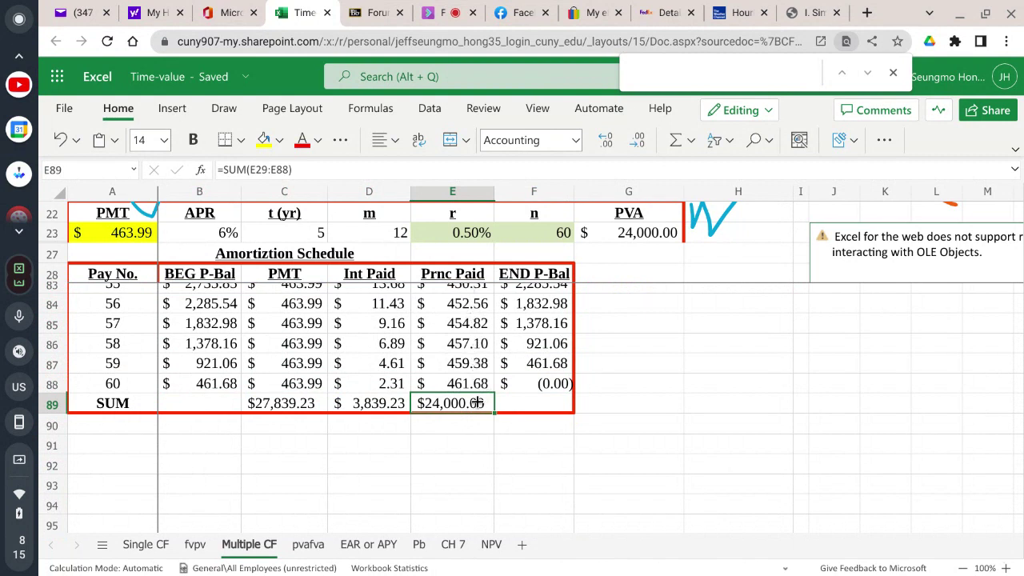
{"action": "left_click", "coordinate": [261, 405]}
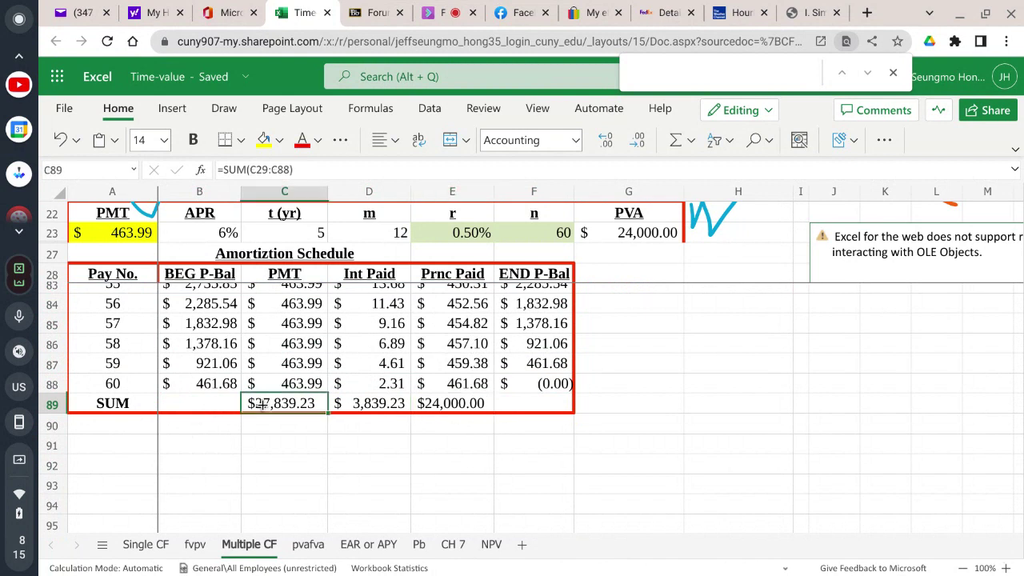
{"action": "left_click", "coordinate": [354, 402]}
{"action": "left_click", "coordinate": [435, 405]}
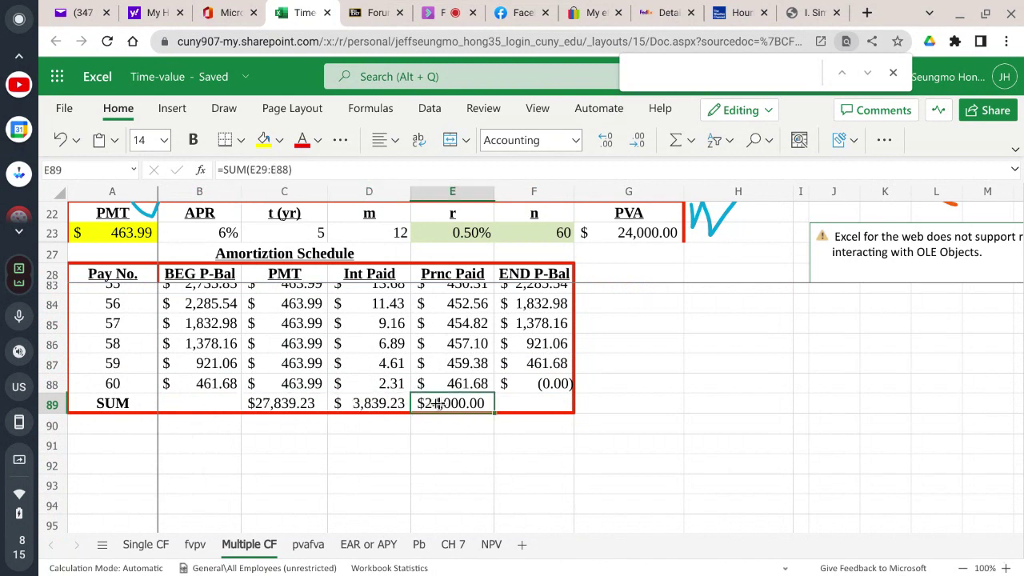
{"action": "left_click", "coordinate": [285, 404]}
{"action": "left_click", "coordinate": [374, 404]}
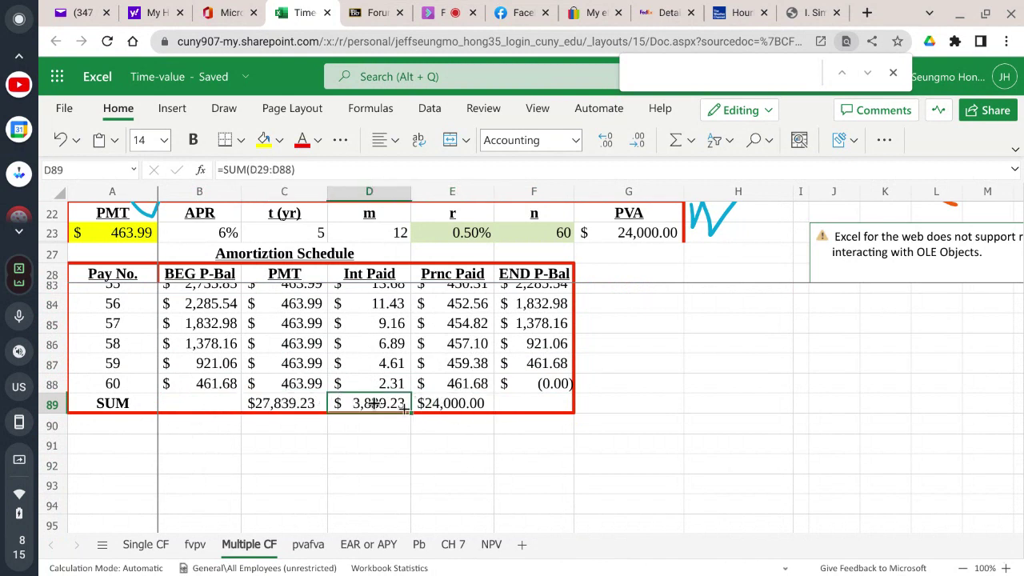
{"action": "left_click", "coordinate": [452, 404]}
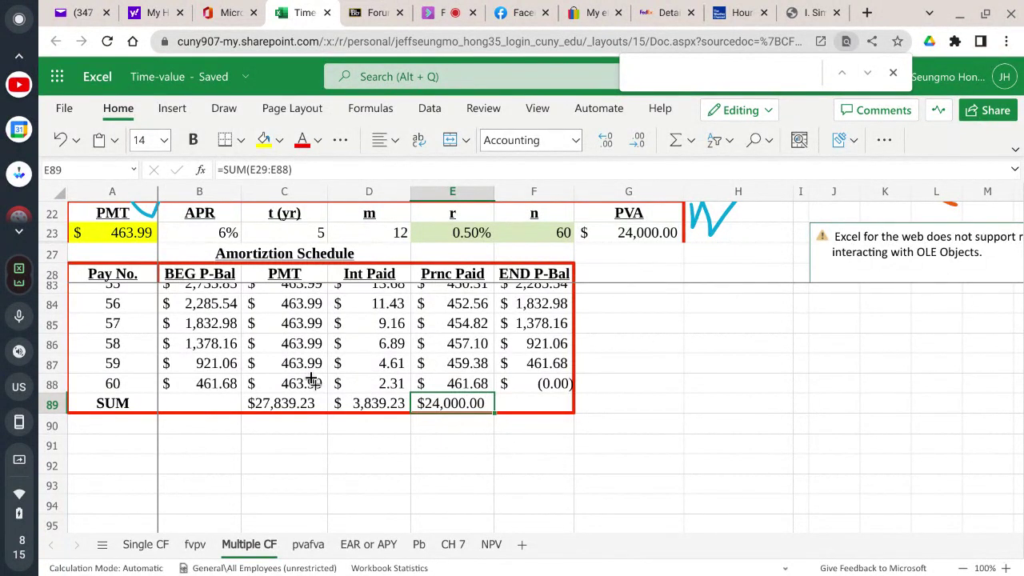
- Inspect the range summed by the PMT total in C89, leave it unedited, and compare it with the interest and principal totals
{"action": "left_click", "coordinate": [303, 405]}
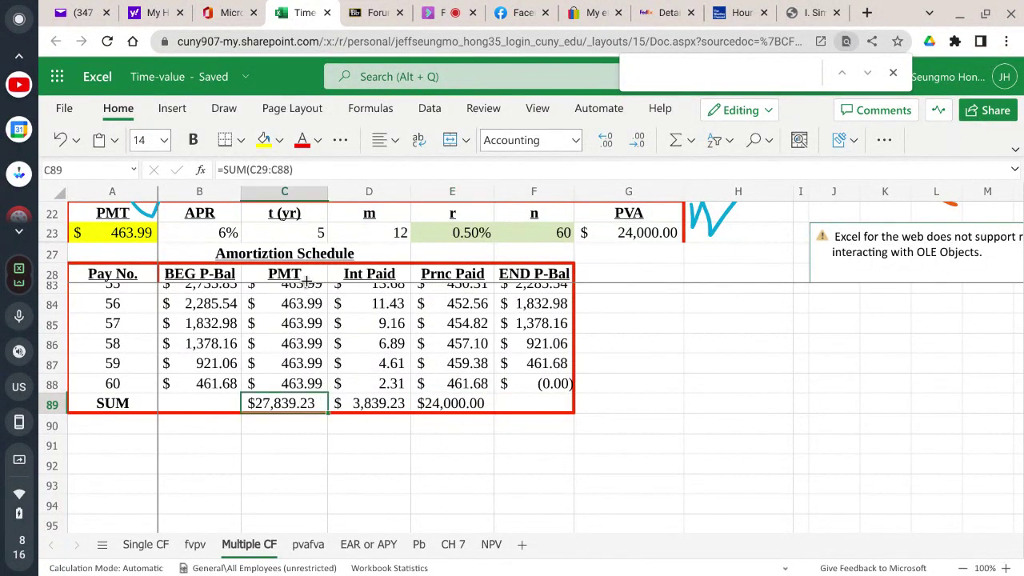
{"action": "double_click", "coordinate": [277, 404]}
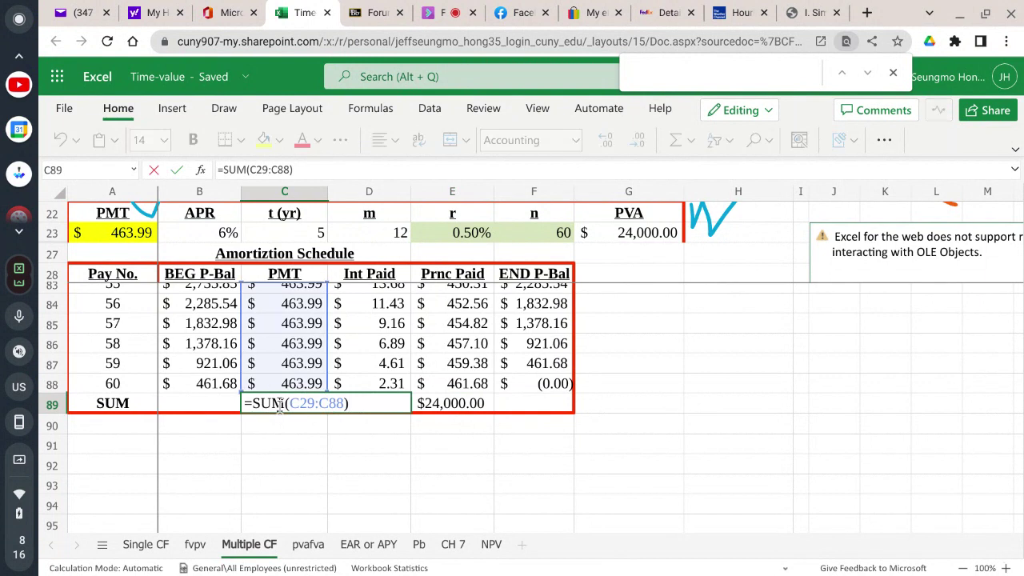
{"action": "left_click", "coordinate": [152, 170]}
{"action": "left_click", "coordinate": [455, 402]}
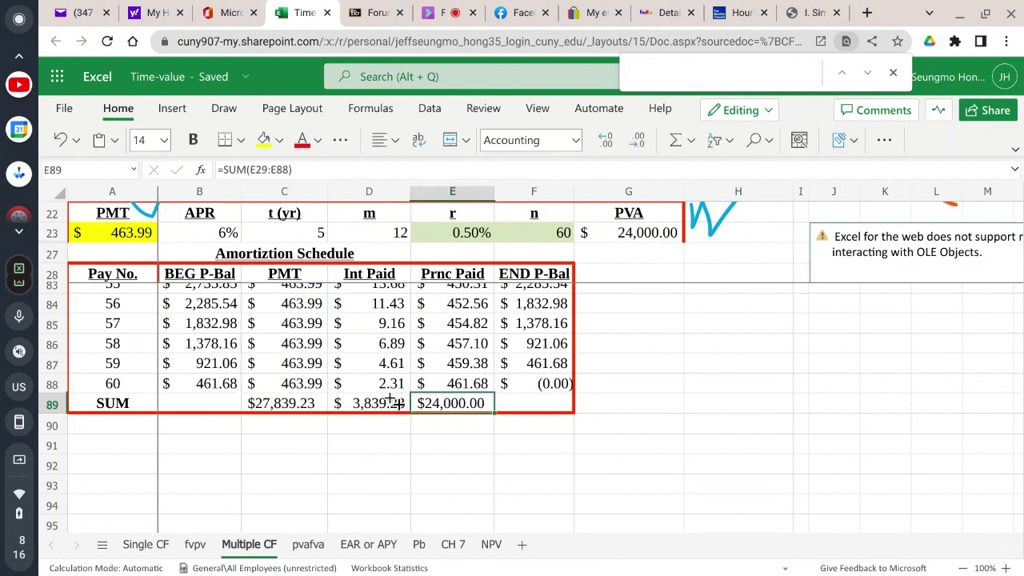
{"action": "left_click", "coordinate": [389, 387]}
{"action": "left_click", "coordinate": [390, 405]}
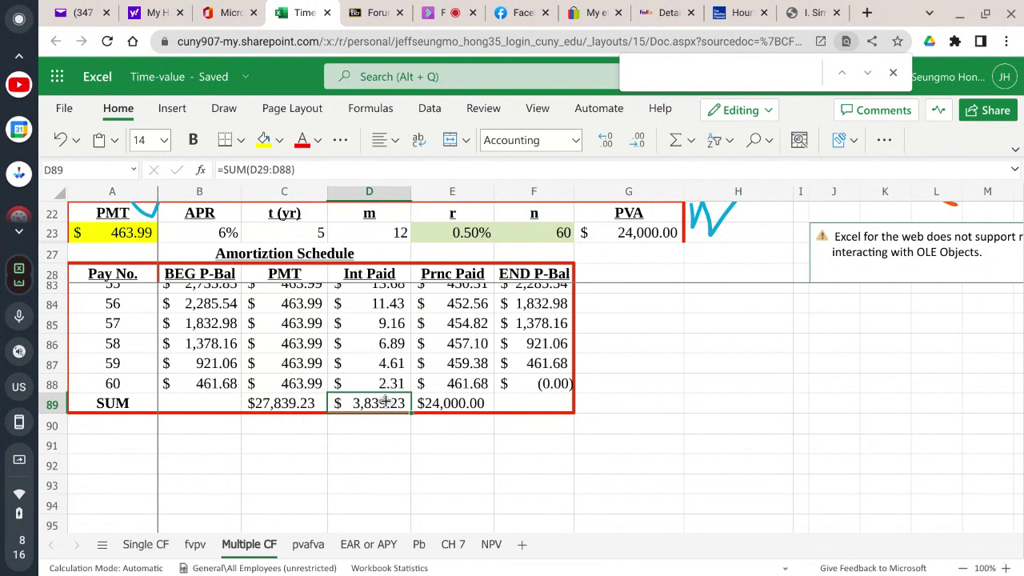
{"action": "left_click", "coordinate": [438, 404]}
{"action": "left_click", "coordinate": [302, 403]}
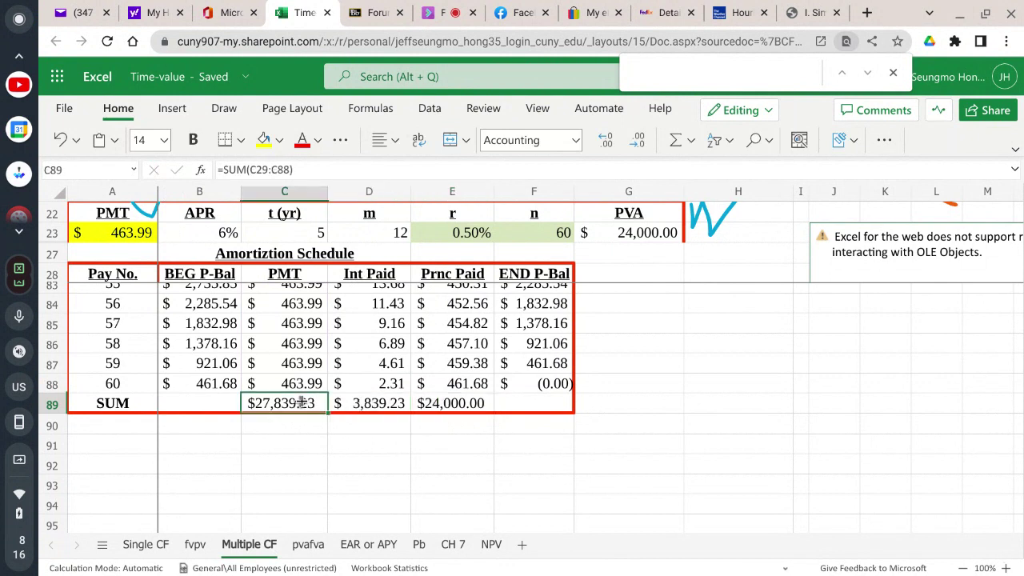
{"action": "left_click", "coordinate": [443, 402]}
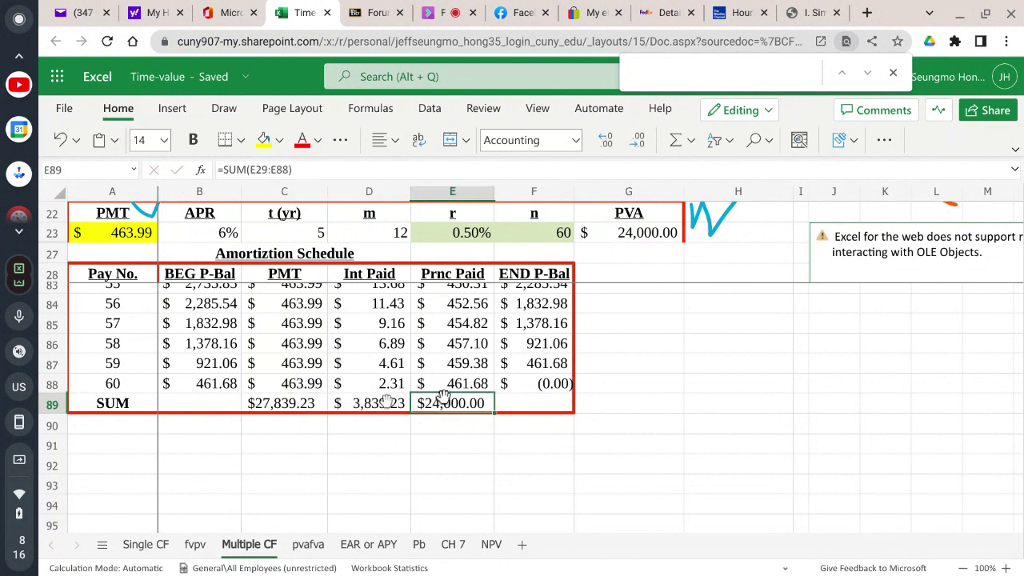
{"action": "left_click", "coordinate": [272, 402]}
{"action": "left_click", "coordinate": [440, 405]}
- Review how the interest, principal and balances develop across the 60 payments of the schedule, down to the SUM row
{"action": "scroll", "coordinate": [622, 440], "scroll_direction": "up", "scroll_amount": 8}
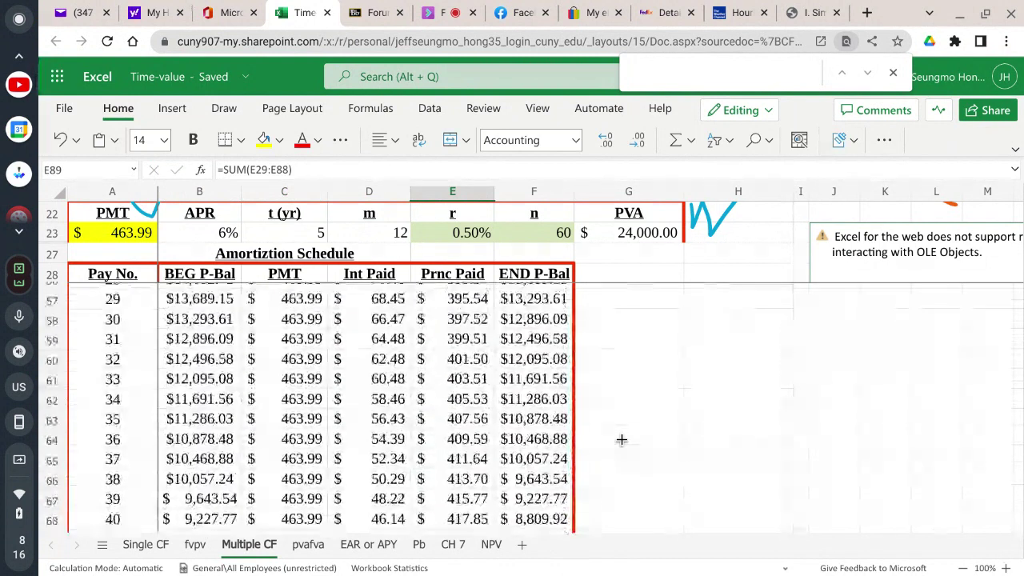
{"action": "scroll", "coordinate": [622, 440], "scroll_direction": "up", "scroll_amount": 9}
{"action": "scroll", "coordinate": [622, 439], "scroll_direction": "down", "scroll_amount": 3}
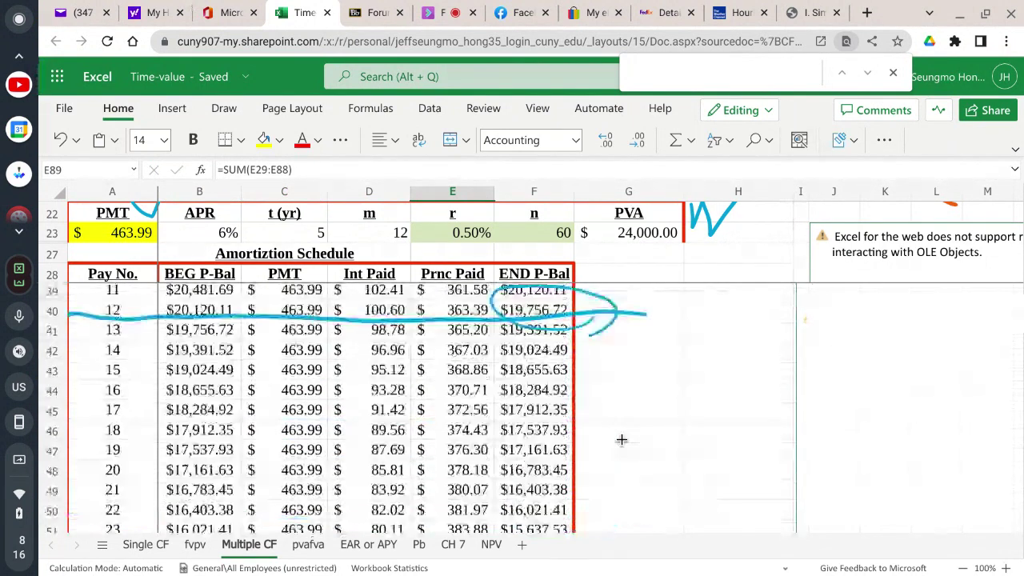
{"action": "scroll", "coordinate": [622, 439], "scroll_direction": "down", "scroll_amount": 7}
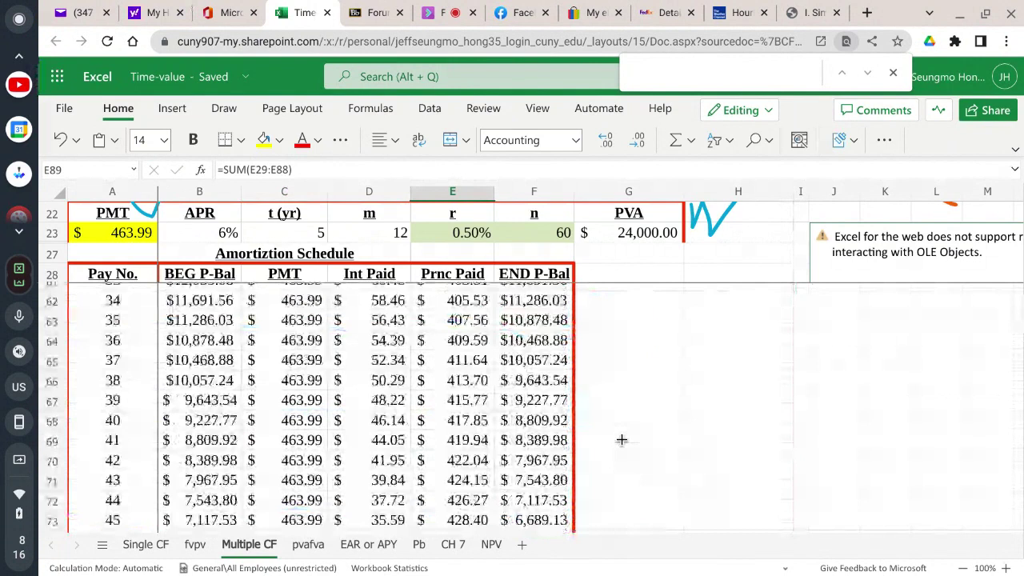
{"action": "scroll", "coordinate": [620, 444], "scroll_direction": "down", "scroll_amount": 2}
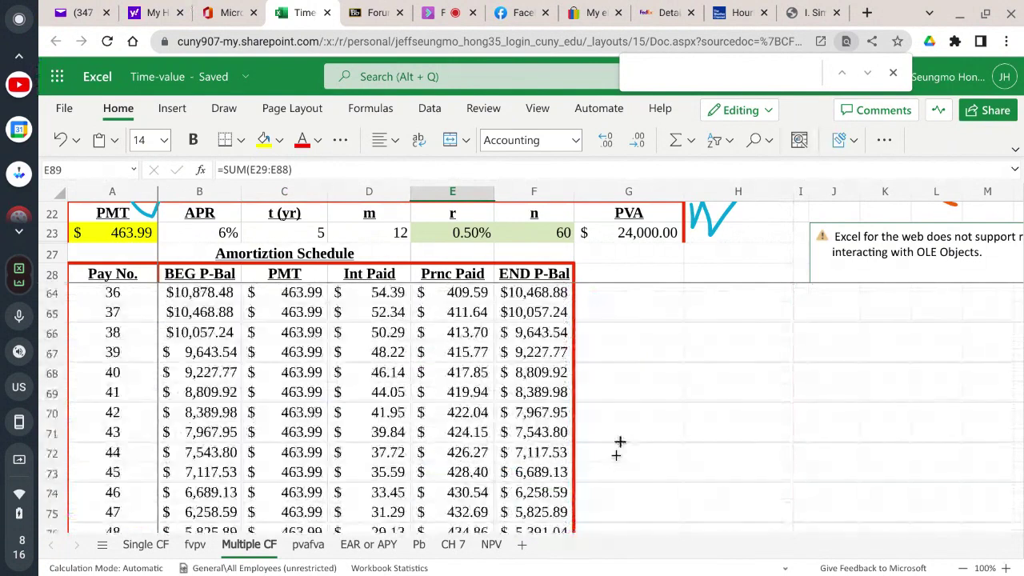
{"action": "scroll", "coordinate": [616, 457], "scroll_direction": "down", "scroll_amount": 8}
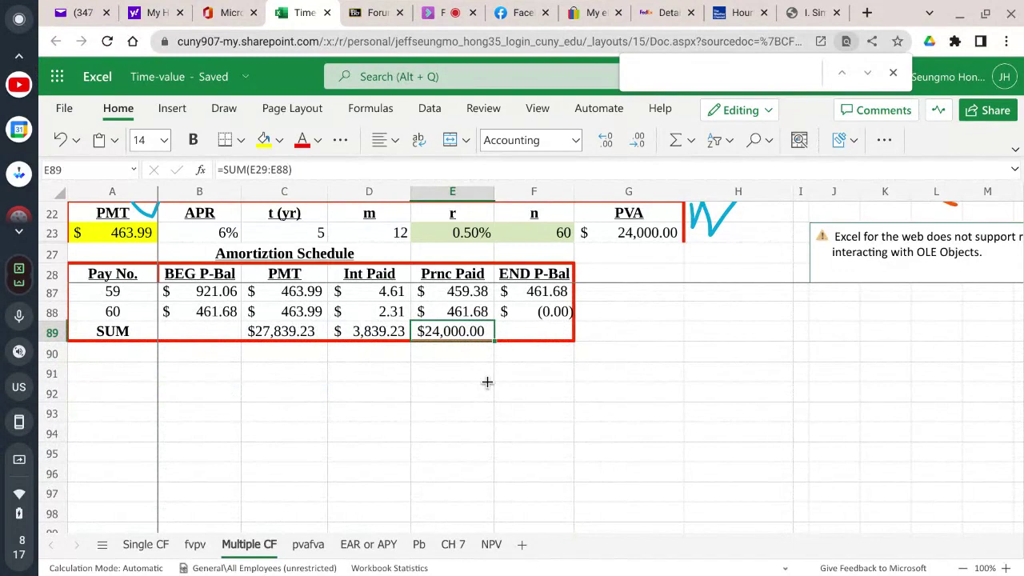
{"action": "scroll", "coordinate": [488, 382], "scroll_direction": "up", "scroll_amount": 6}
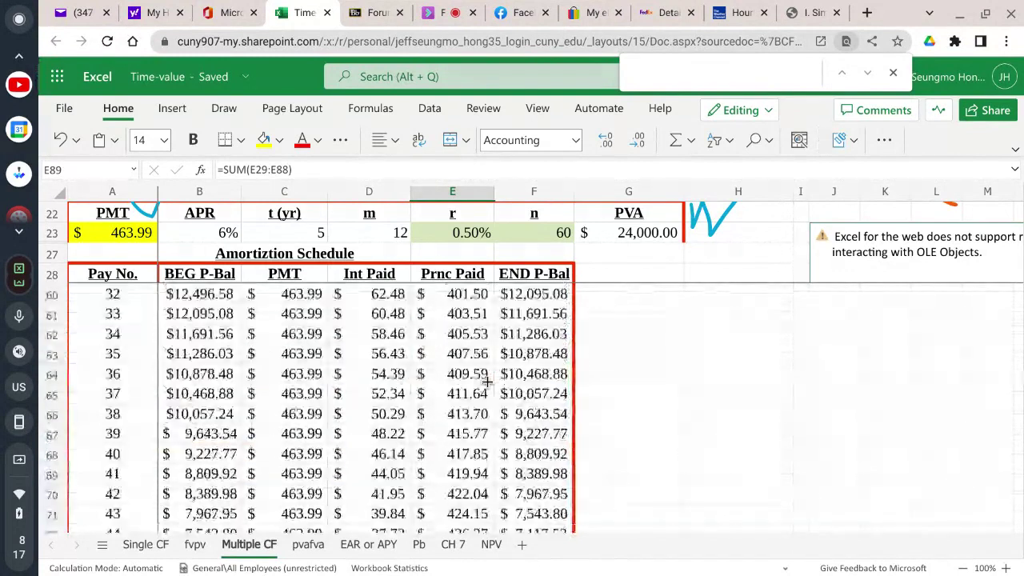
{"action": "scroll", "coordinate": [488, 382], "scroll_direction": "up", "scroll_amount": 4}
{"action": "scroll", "coordinate": [487, 381], "scroll_direction": "down", "scroll_amount": 6}
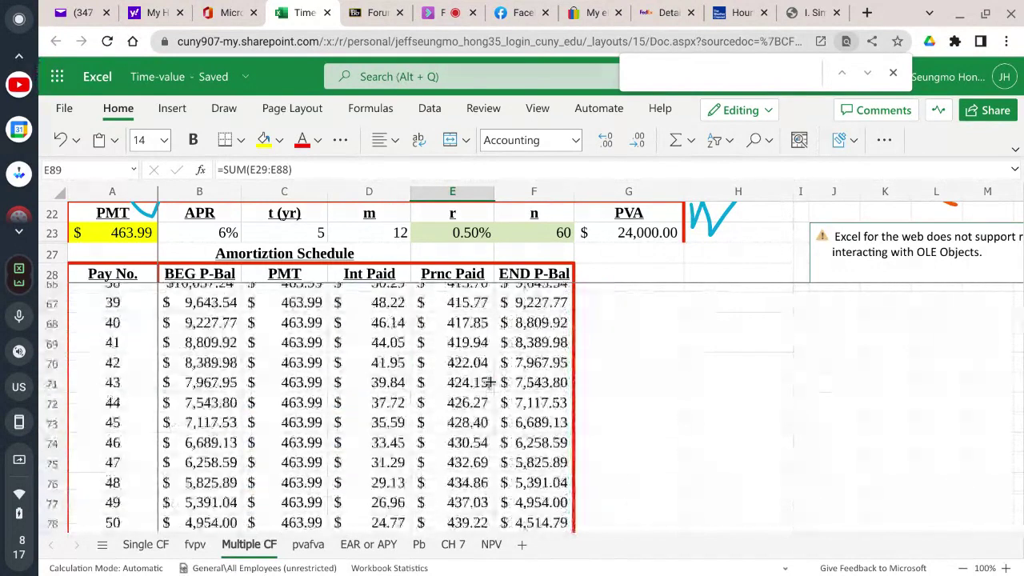
{"action": "scroll", "coordinate": [487, 381], "scroll_direction": "down", "scroll_amount": 4}
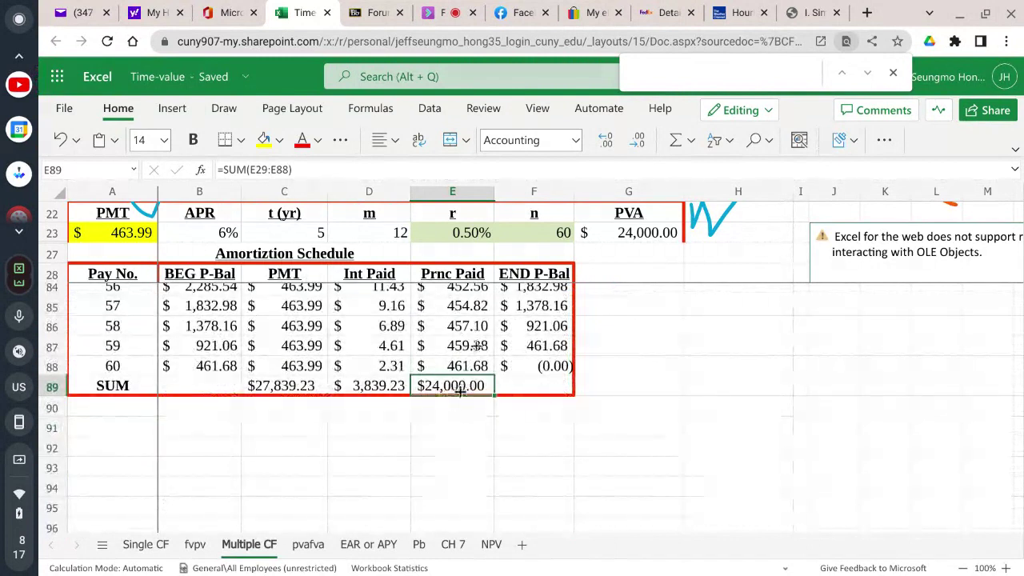
- Trace payment 60 through its beginning balance, payment, interest, principal and ending balance formulas in B88:F88
{"action": "left_click", "coordinate": [225, 274]}
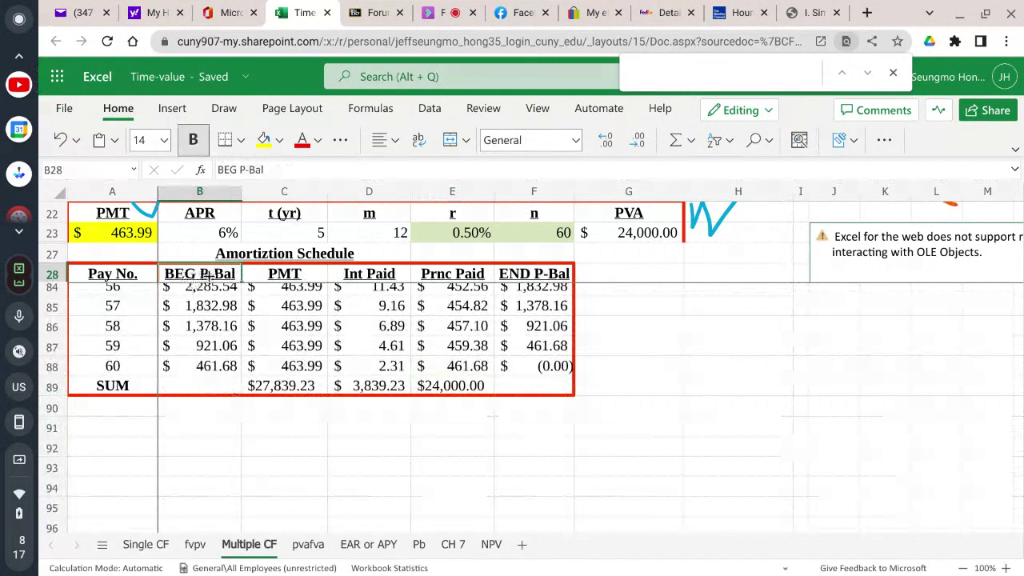
{"action": "left_click", "coordinate": [563, 274]}
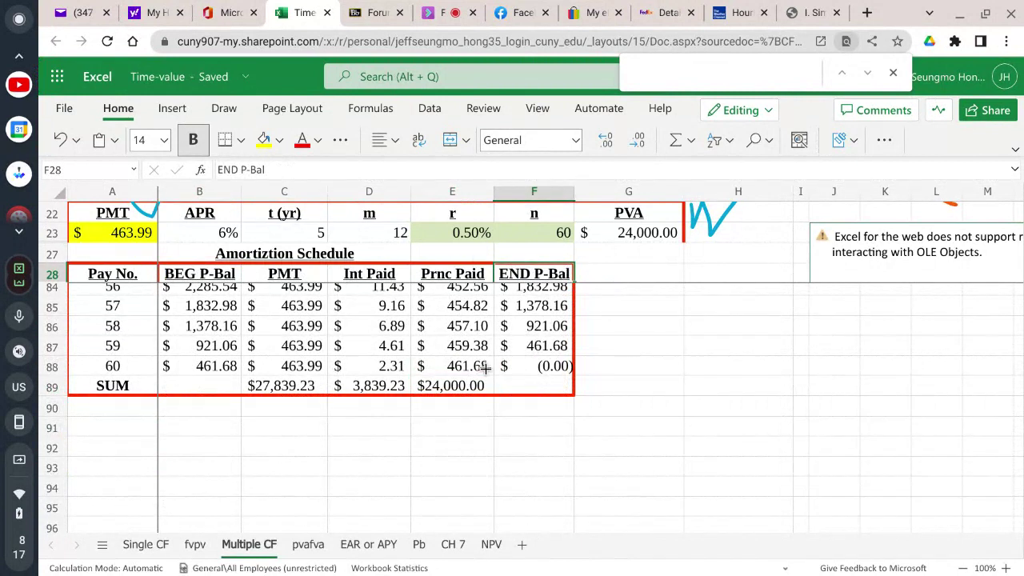
{"action": "left_click", "coordinate": [544, 366]}
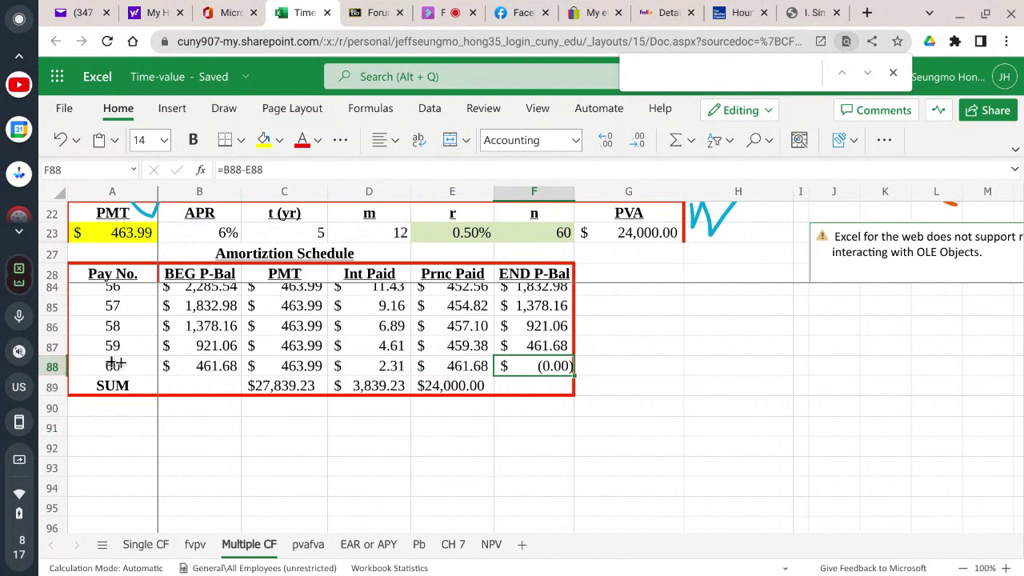
{"action": "left_click", "coordinate": [195, 368]}
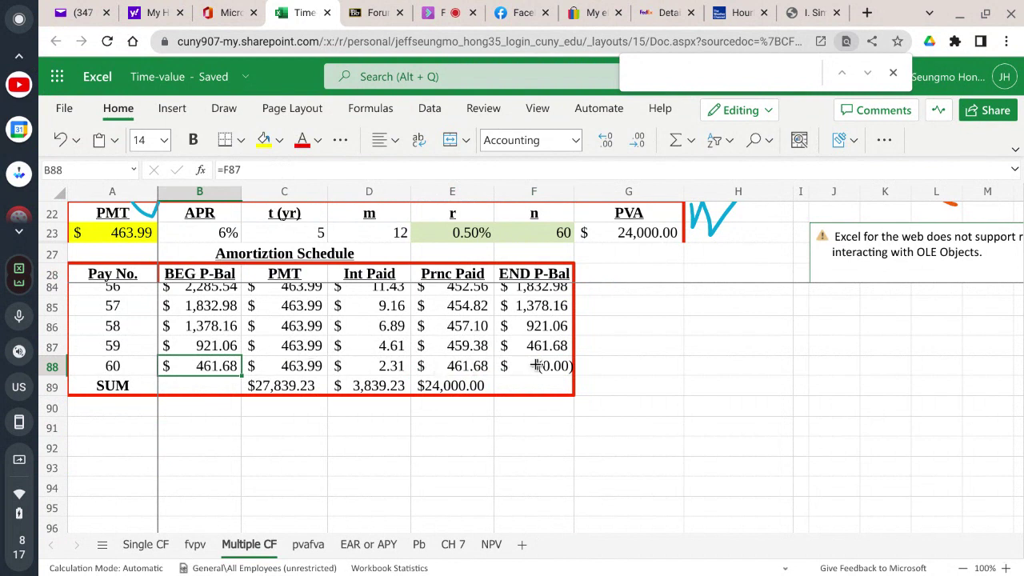
{"action": "left_click", "coordinate": [392, 368]}
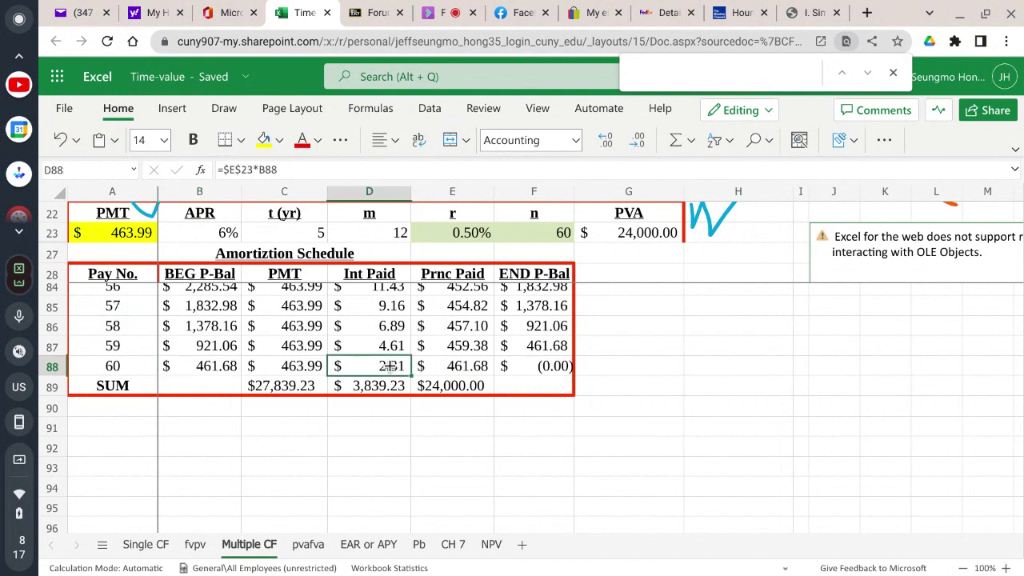
{"action": "left_click", "coordinate": [285, 365]}
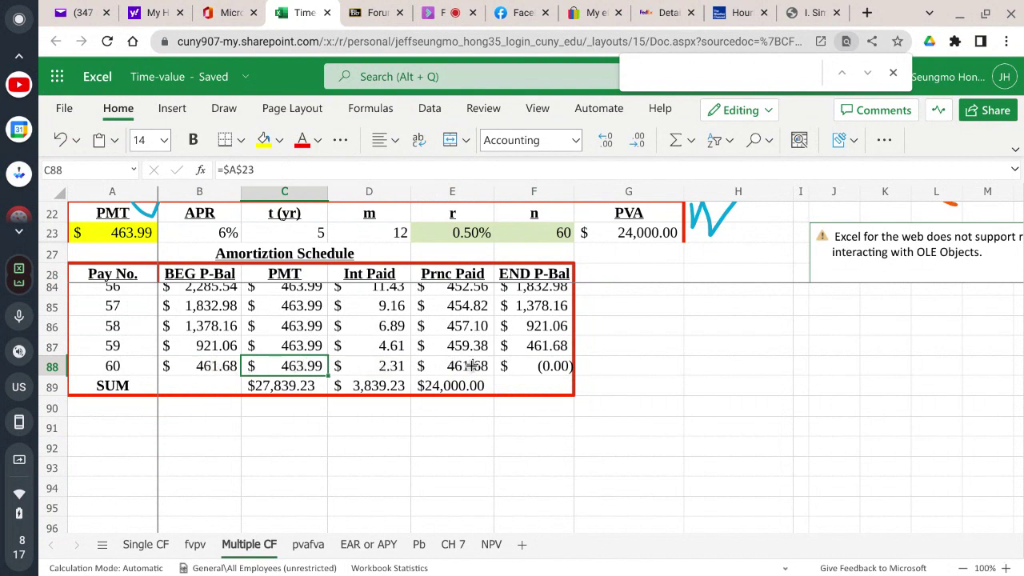
{"action": "left_click", "coordinate": [375, 365]}
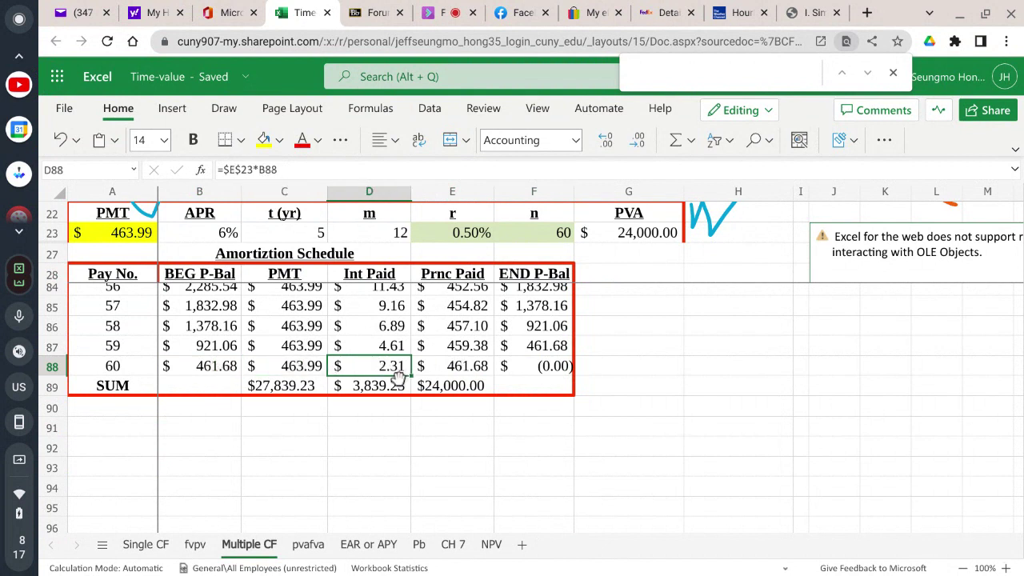
{"action": "left_click", "coordinate": [452, 364]}
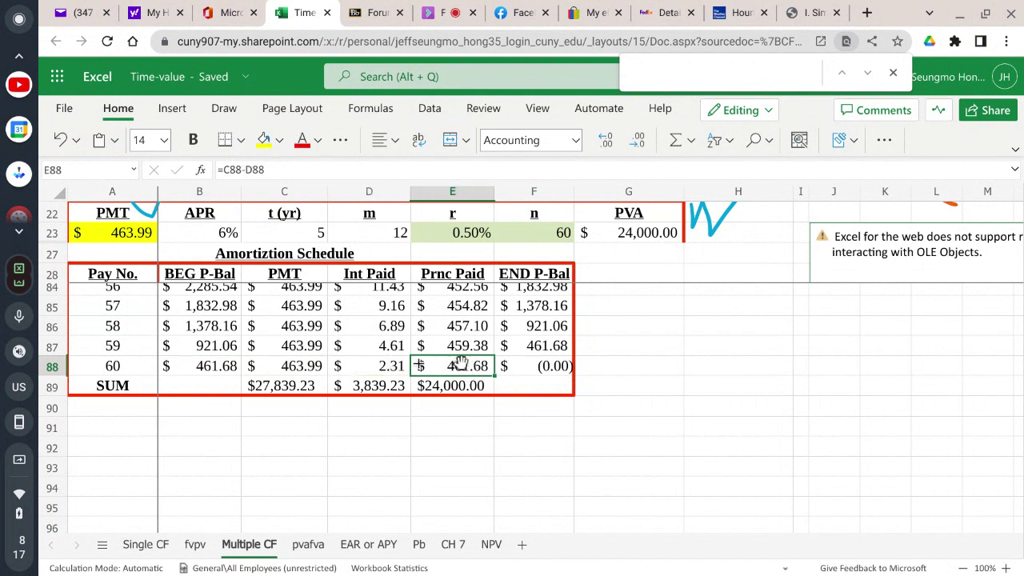
{"action": "left_click", "coordinate": [557, 363]}
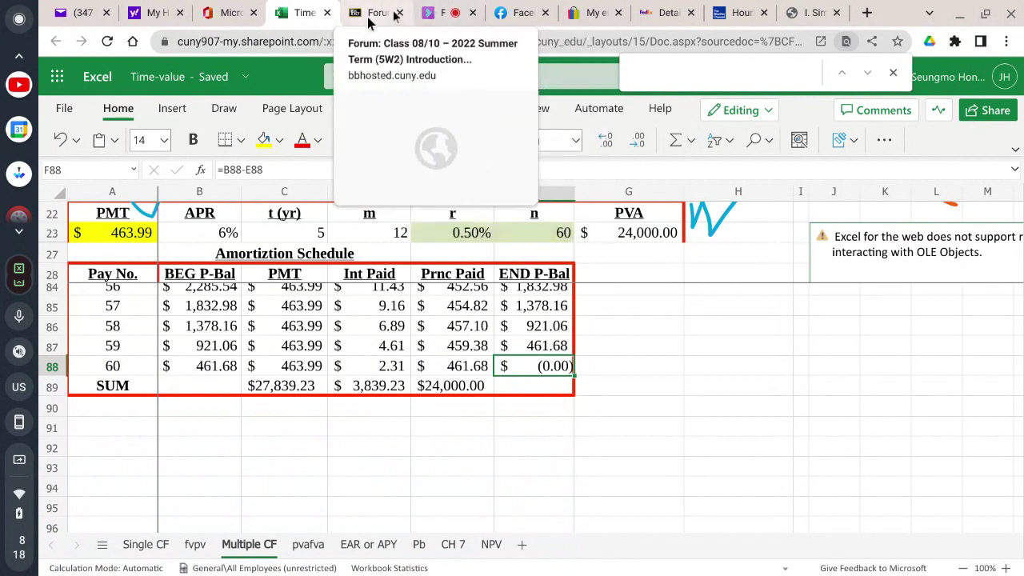
- Switch to the Blackboard Collaborate session and open its session menu with the recording options
{"action": "left_click", "coordinate": [446, 14]}
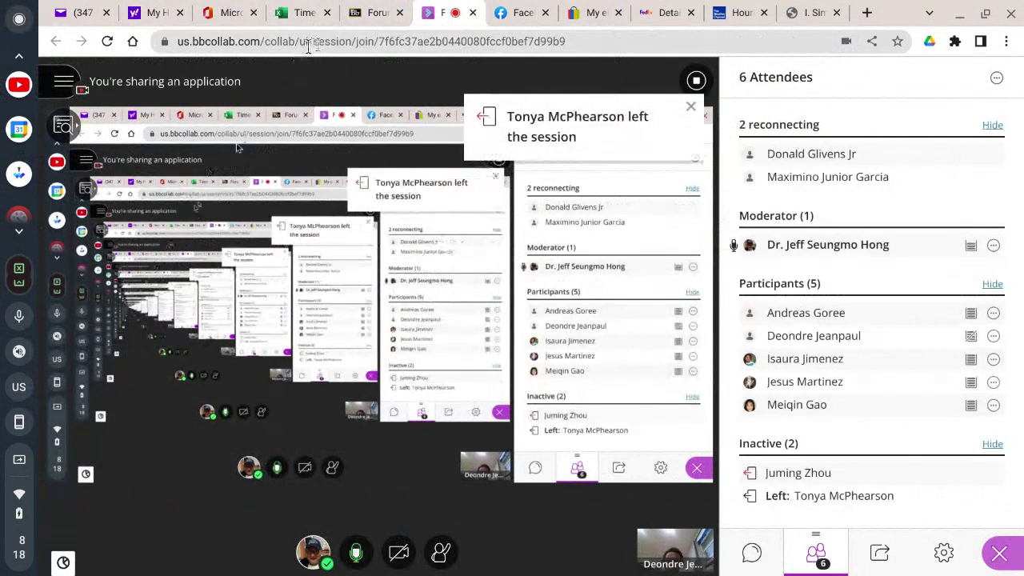
{"action": "left_click", "coordinate": [64, 83]}
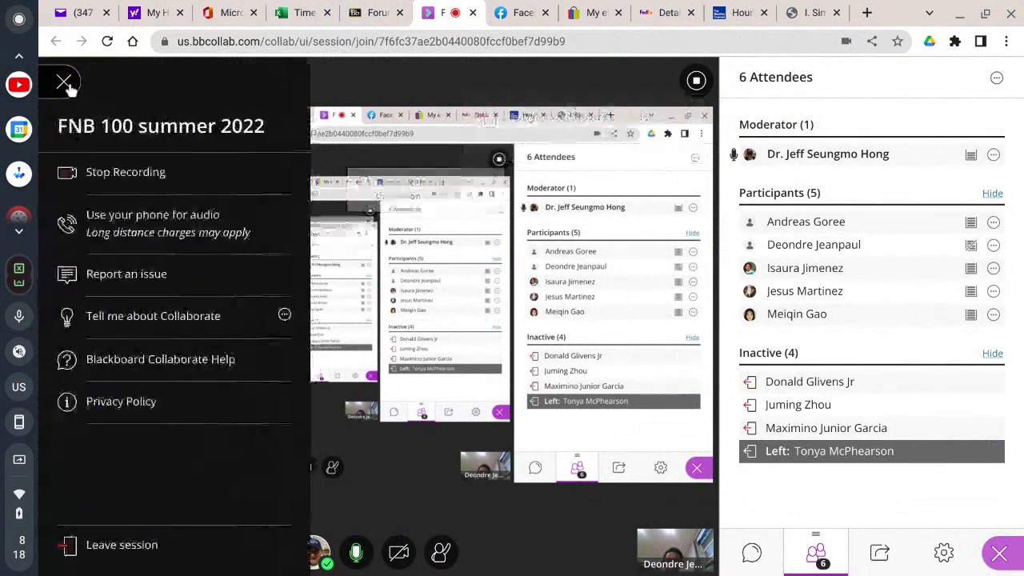